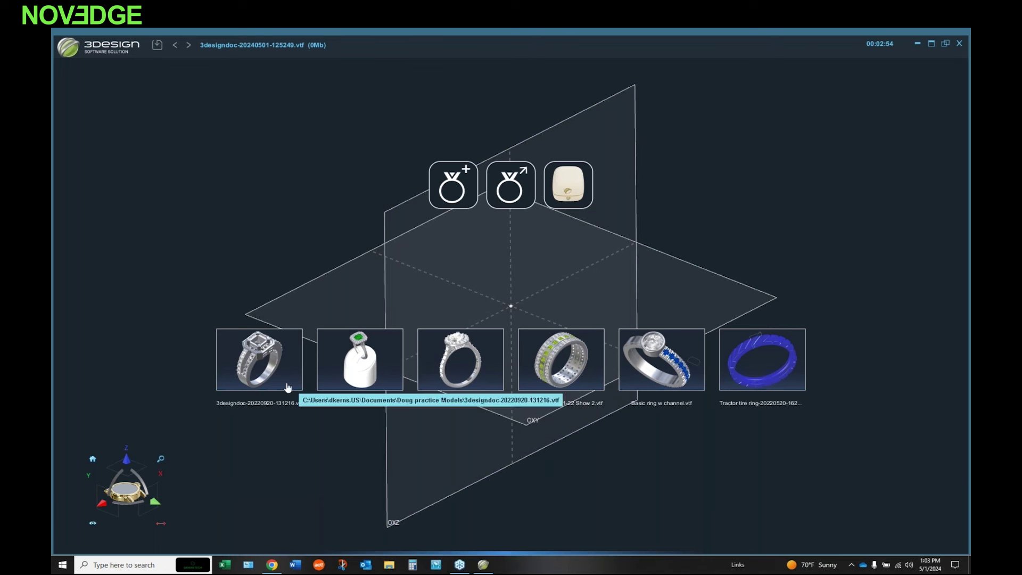
Step: Open V11.vtf and examine the green-stone halo ring and its display stand from several angles and distances
{"action": "left_click", "coordinate": [364, 370]}
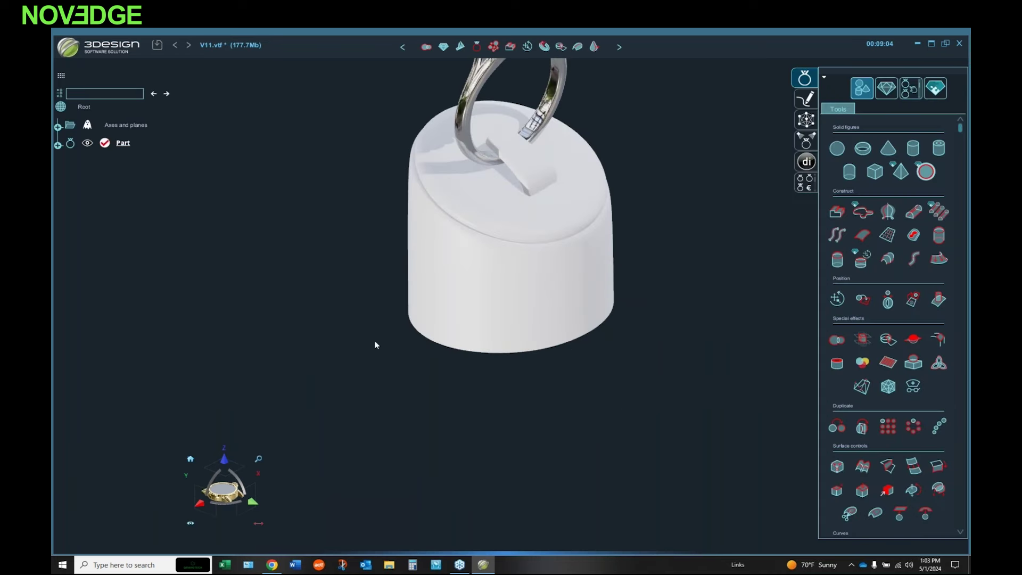
{"action": "middle_click_drag", "start_coordinate": [511, 248], "coordinate": [406, 348]}
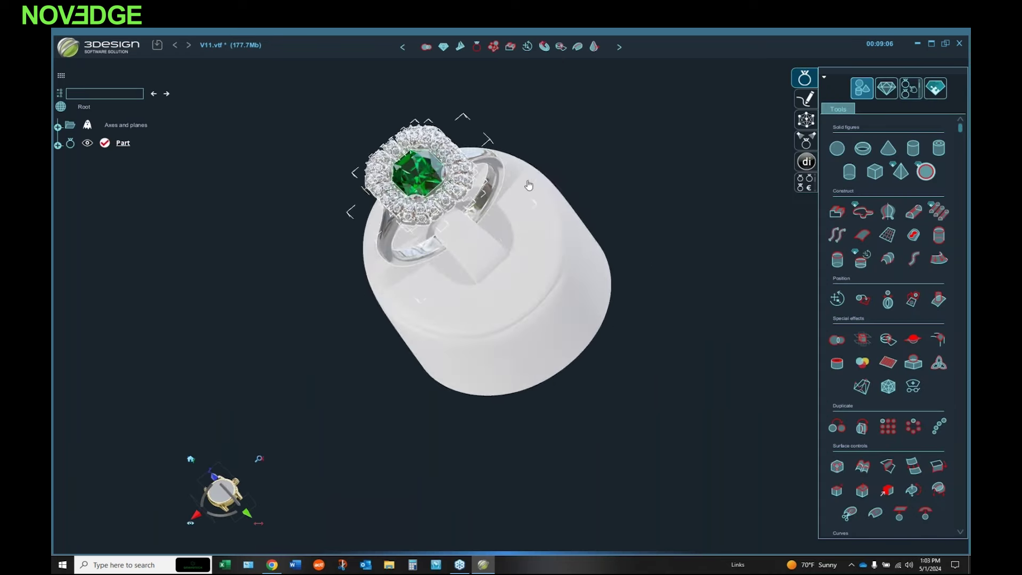
{"action": "middle_click_drag", "start_coordinate": [529, 184], "coordinate": [536, 210]}
{"action": "scroll", "coordinate": [529, 214], "scroll_direction": "down", "scroll_amount": 2}
{"action": "scroll", "coordinate": [508, 218], "scroll_direction": "up", "scroll_amount": 4}
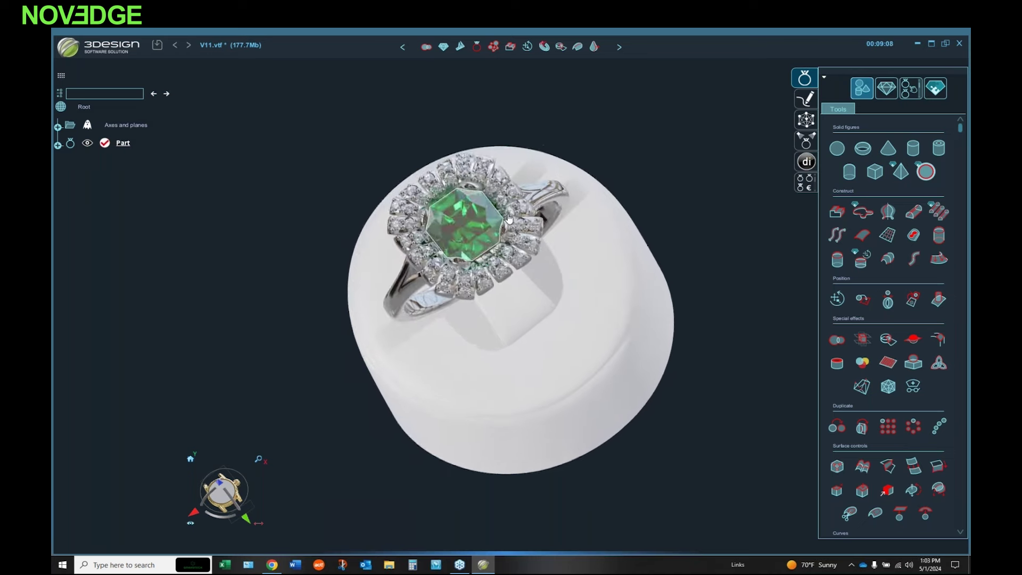
{"action": "scroll", "coordinate": [509, 218], "scroll_direction": "up", "scroll_amount": 2}
{"action": "middle_click_drag", "start_coordinate": [439, 406], "coordinate": [466, 395]}
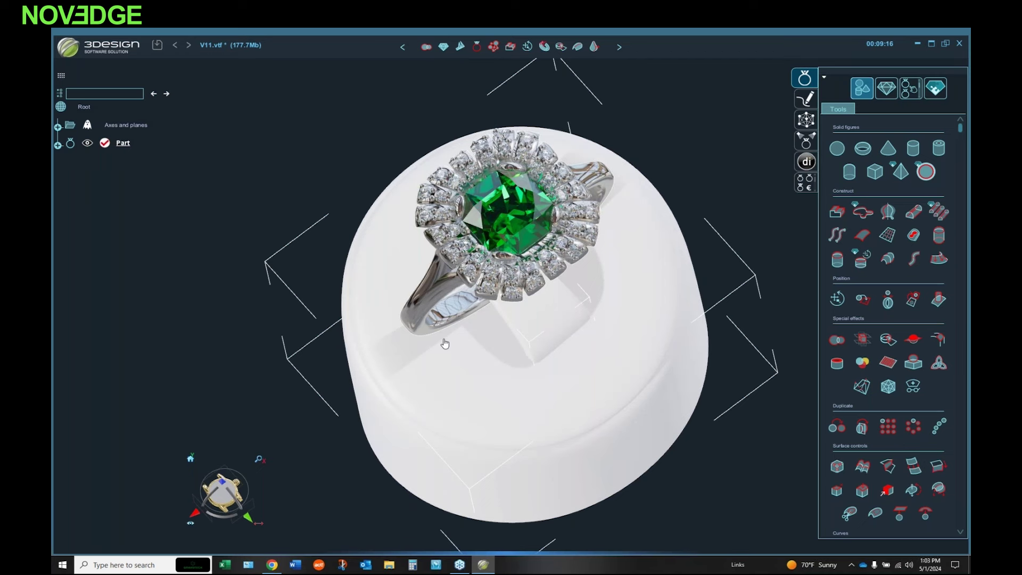
{"action": "right_click_drag", "start_coordinate": [509, 292], "coordinate": [556, 384]}
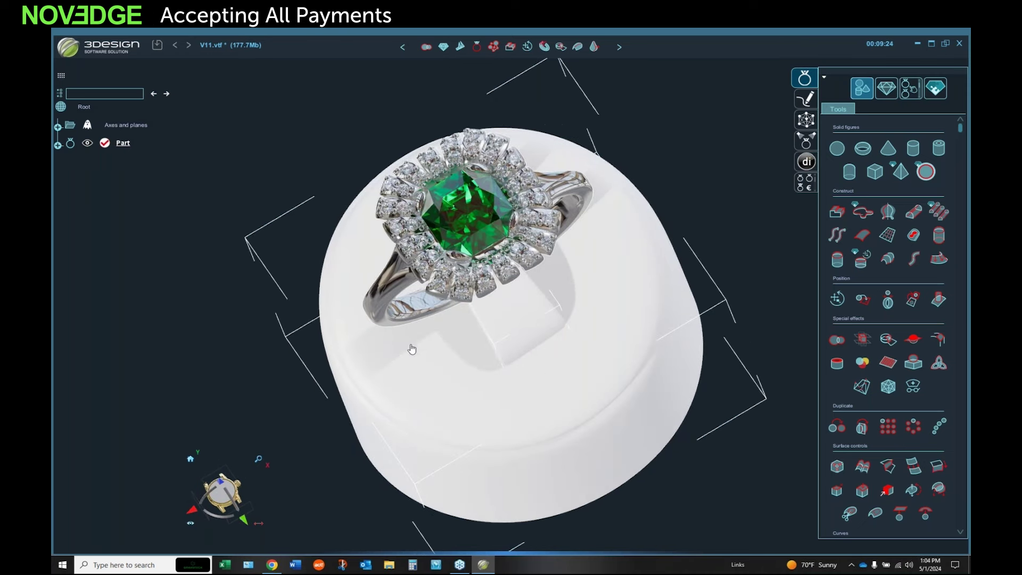
{"action": "right_click_drag", "start_coordinate": [419, 351], "coordinate": [413, 290]}
{"action": "scroll", "coordinate": [417, 292], "scroll_direction": "up", "scroll_amount": 2}
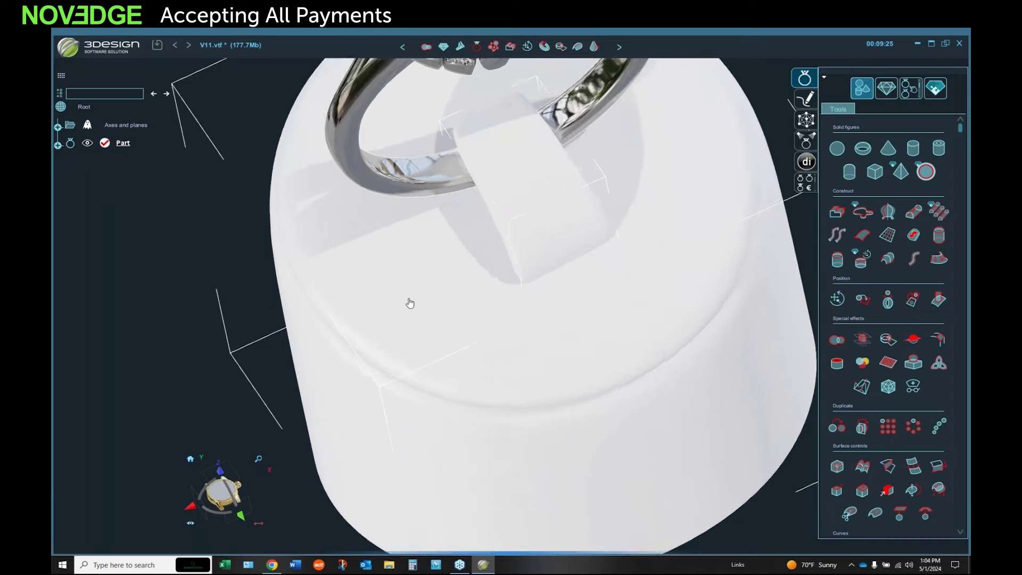
{"action": "scroll", "coordinate": [410, 303], "scroll_direction": "down", "scroll_amount": 5}
{"action": "right_click_drag", "start_coordinate": [468, 326], "coordinate": [546, 387]}
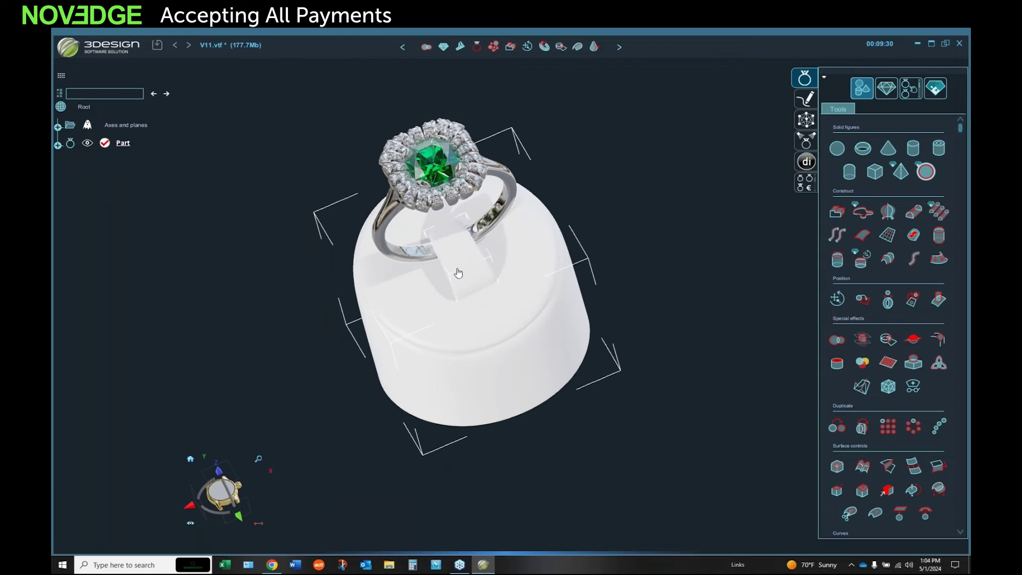
{"action": "right_click_drag", "start_coordinate": [468, 309], "coordinate": [485, 296]}
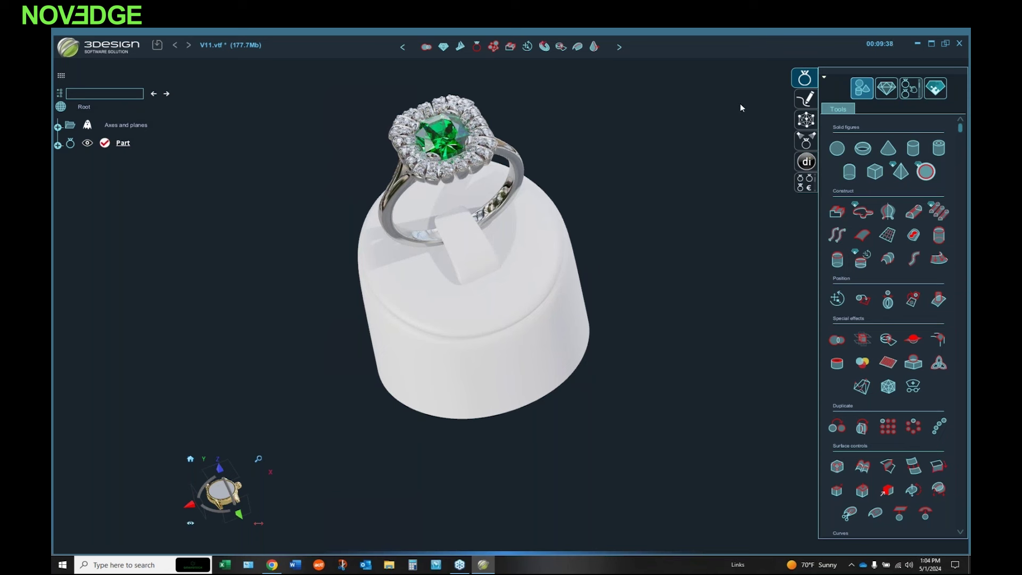
{"action": "left_click", "coordinate": [887, 89]}
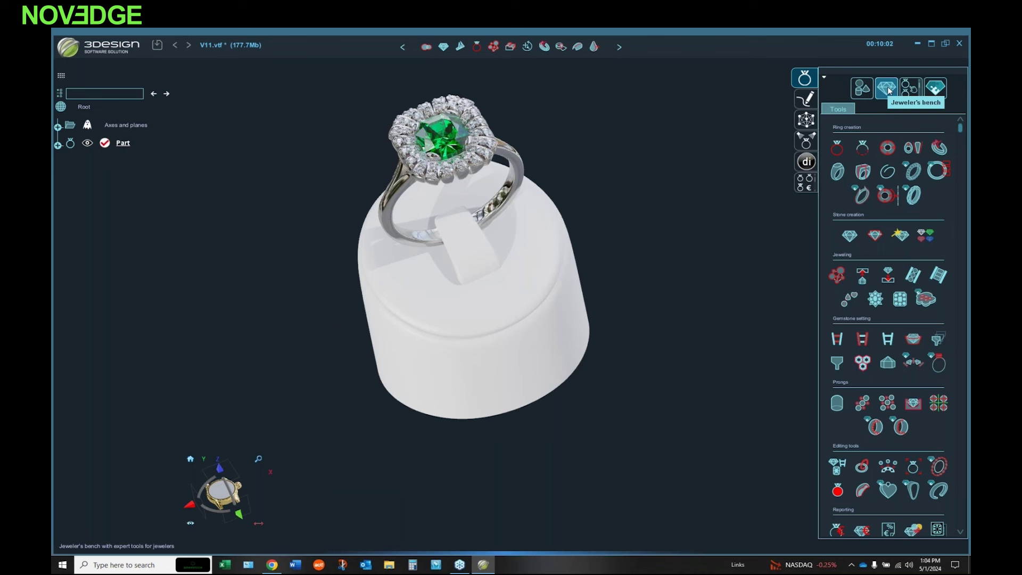
{"action": "left_click", "coordinate": [862, 87]}
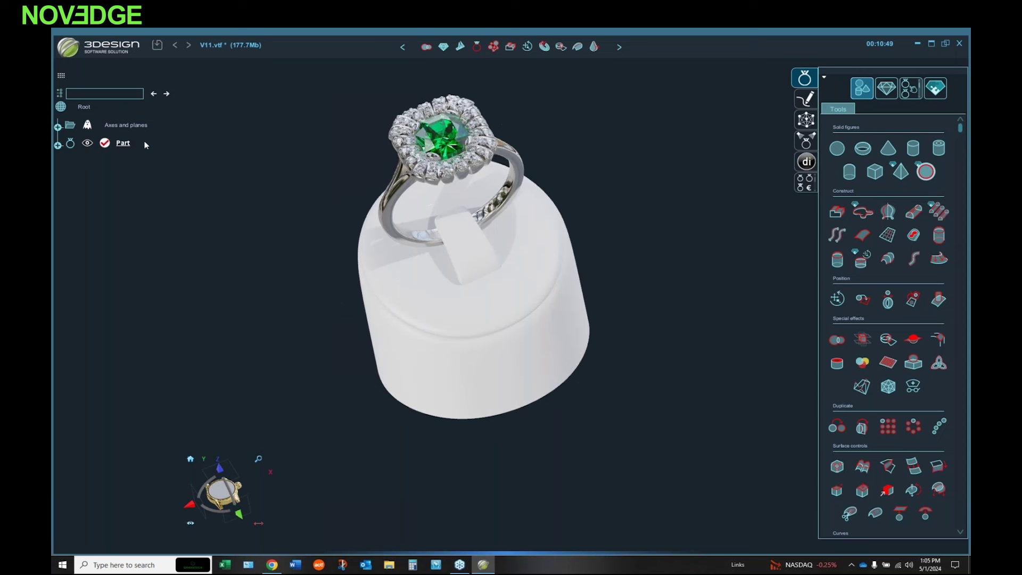
Step: Discard the changes to V11.vtf and start a new, empty ring document
{"action": "left_click", "coordinate": [64, 49]}
{"action": "left_click", "coordinate": [75, 59]}
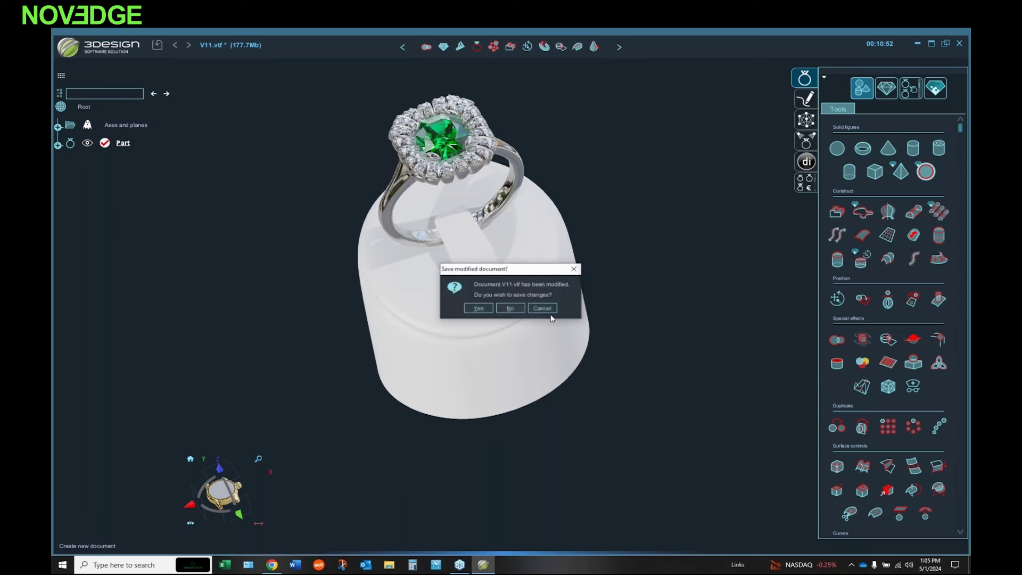
{"action": "left_click", "coordinate": [506, 308]}
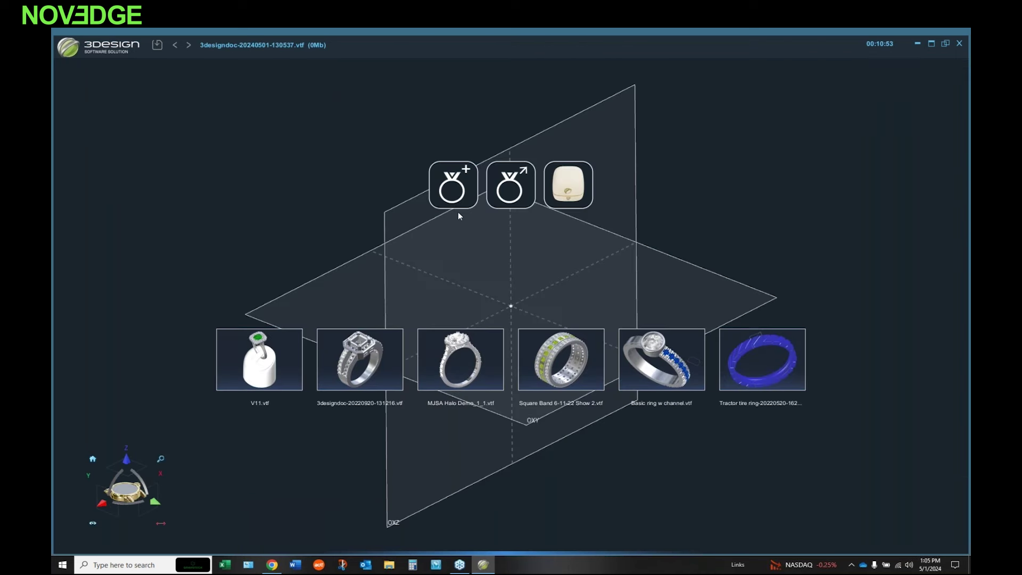
{"action": "left_click", "coordinate": [454, 188]}
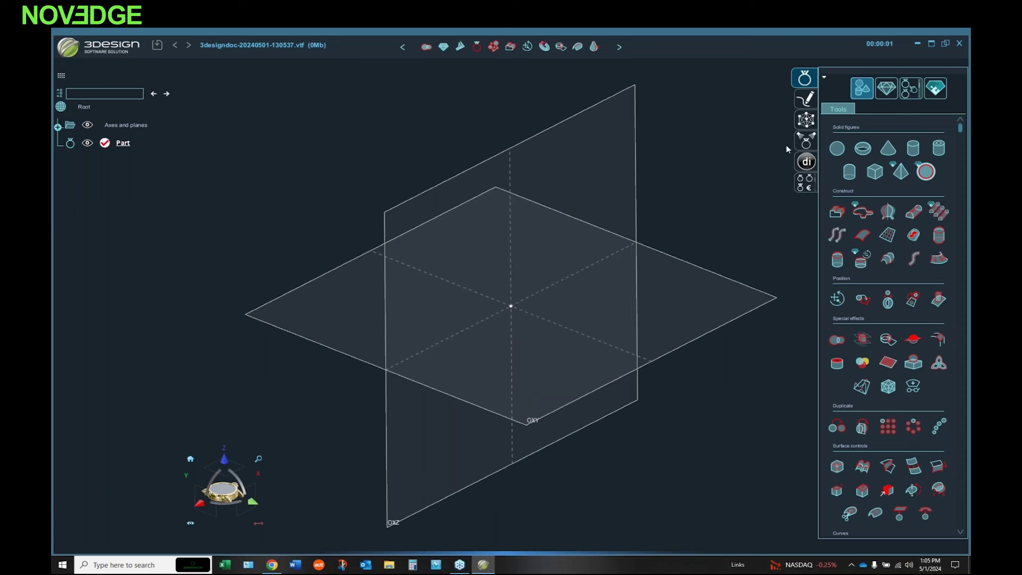
Step: Start a sketch on the OXY plane and draw an open S-shaped spline through five points around the origin
{"action": "left_click", "coordinate": [806, 98]}
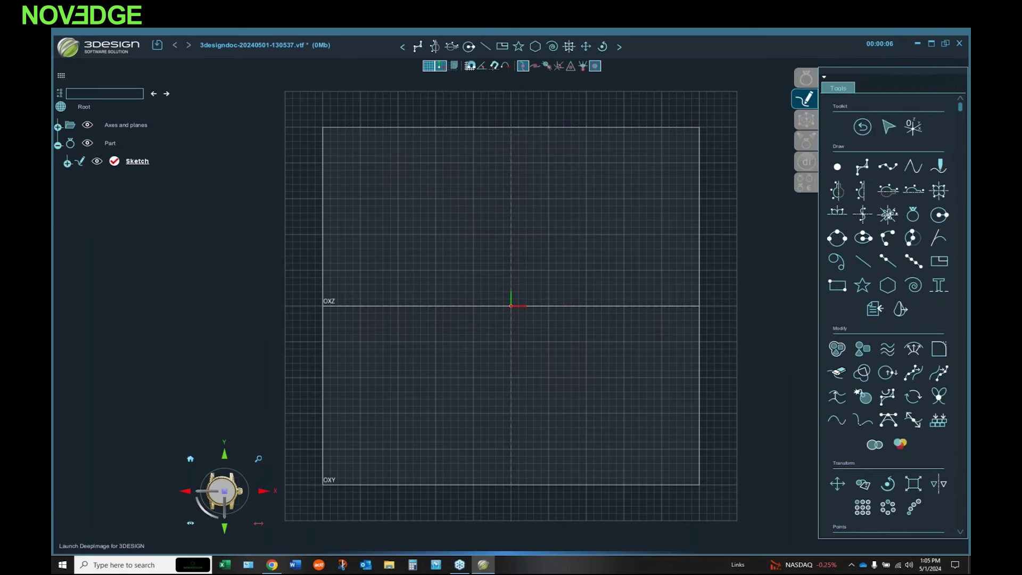
{"action": "left_click", "coordinate": [887, 166]}
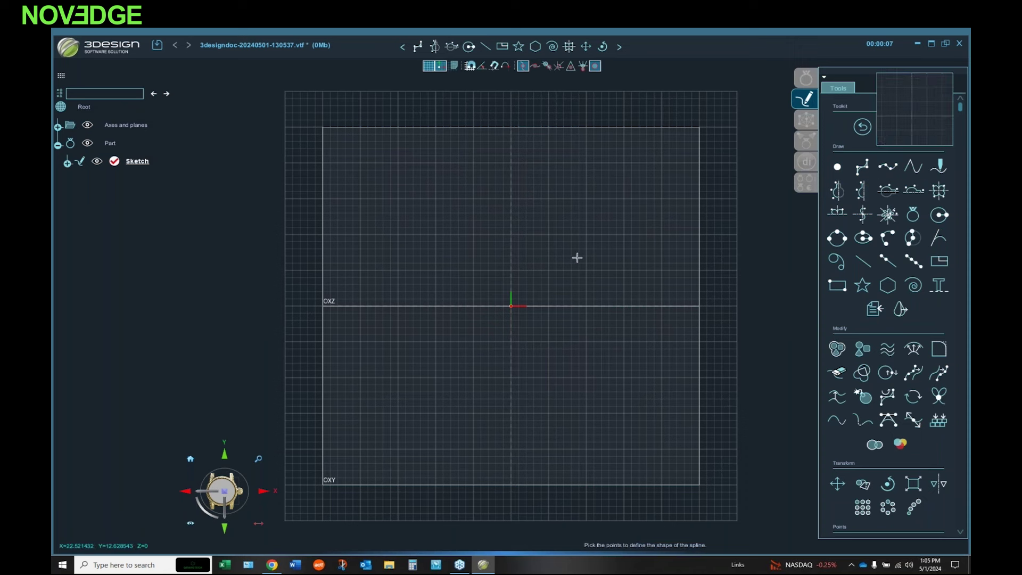
{"action": "left_click", "coordinate": [513, 220]}
{"action": "left_click", "coordinate": [482, 256]}
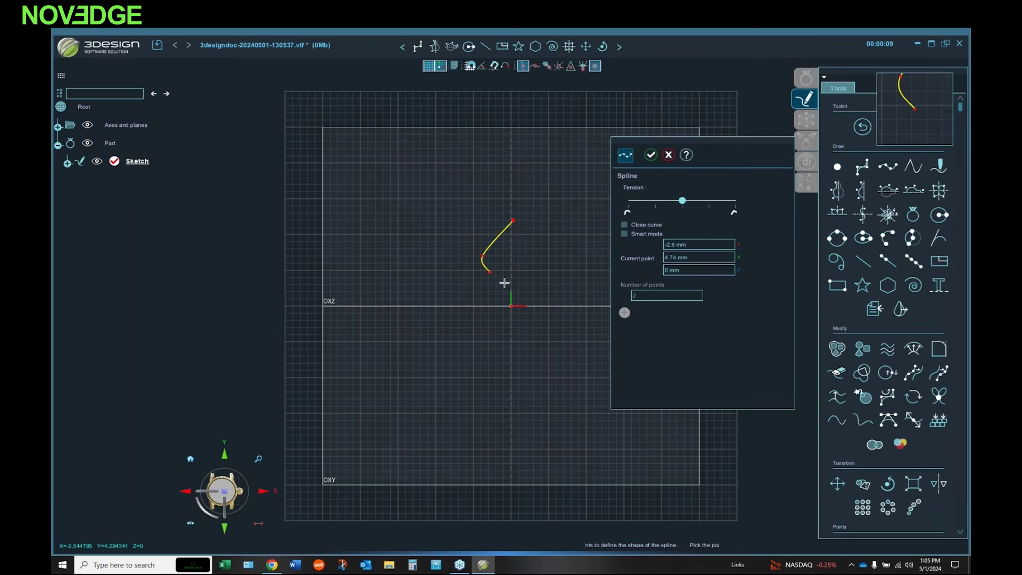
{"action": "left_click", "coordinate": [526, 300]}
{"action": "left_click", "coordinate": [520, 327]}
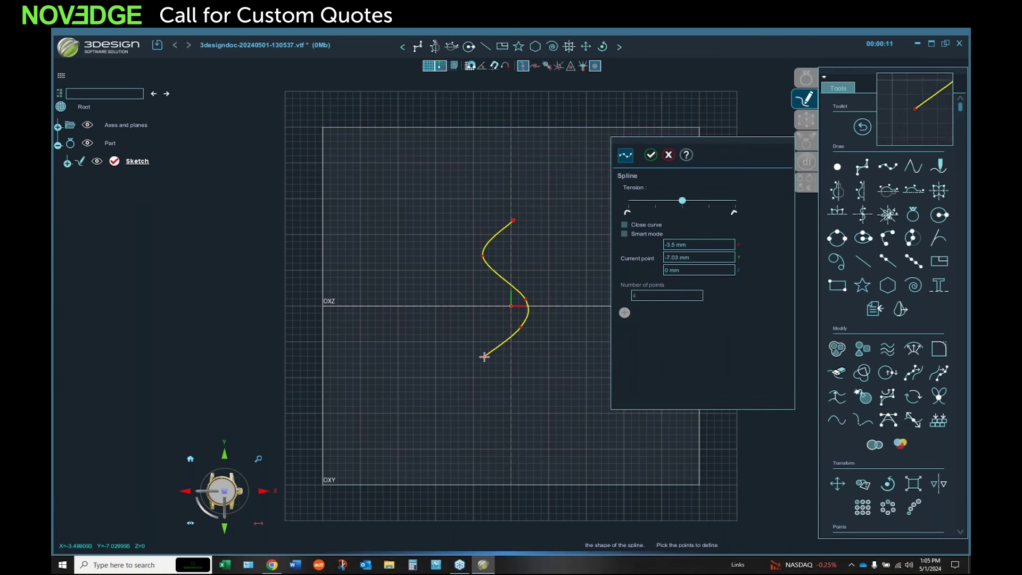
{"action": "left_click", "coordinate": [483, 357]}
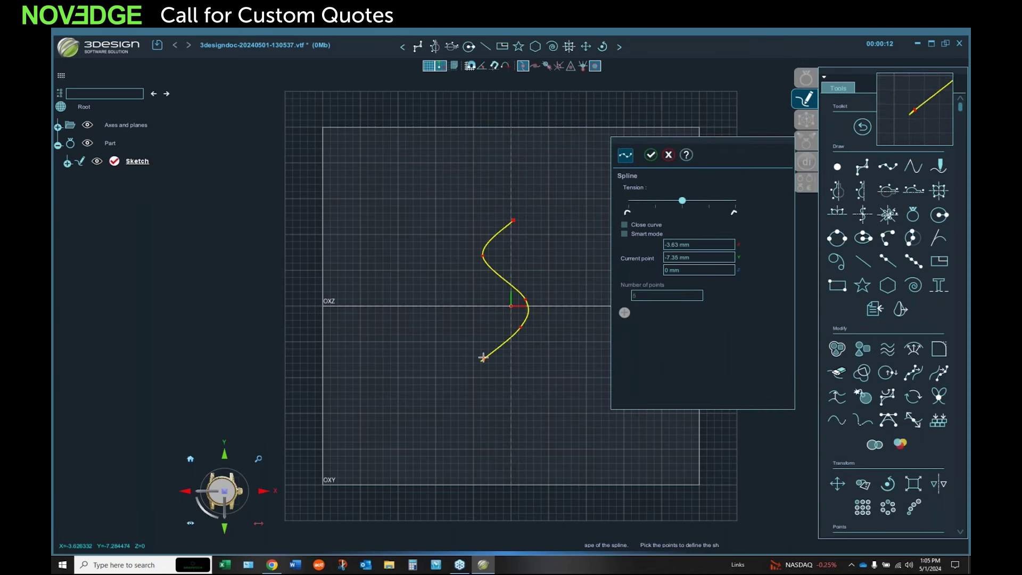
{"action": "left_click", "coordinate": [651, 155]}
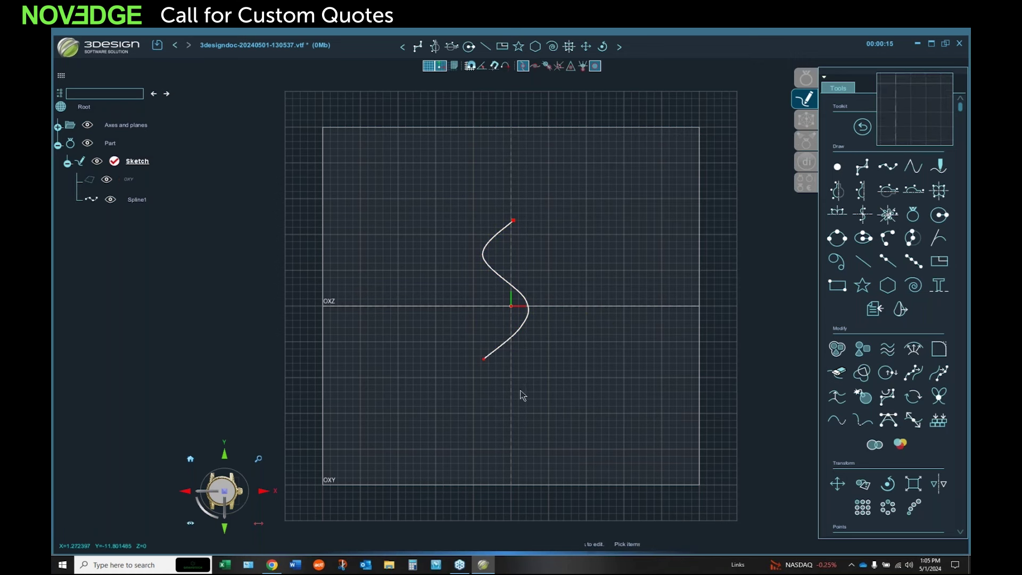
{"action": "left_click", "coordinate": [484, 251]}
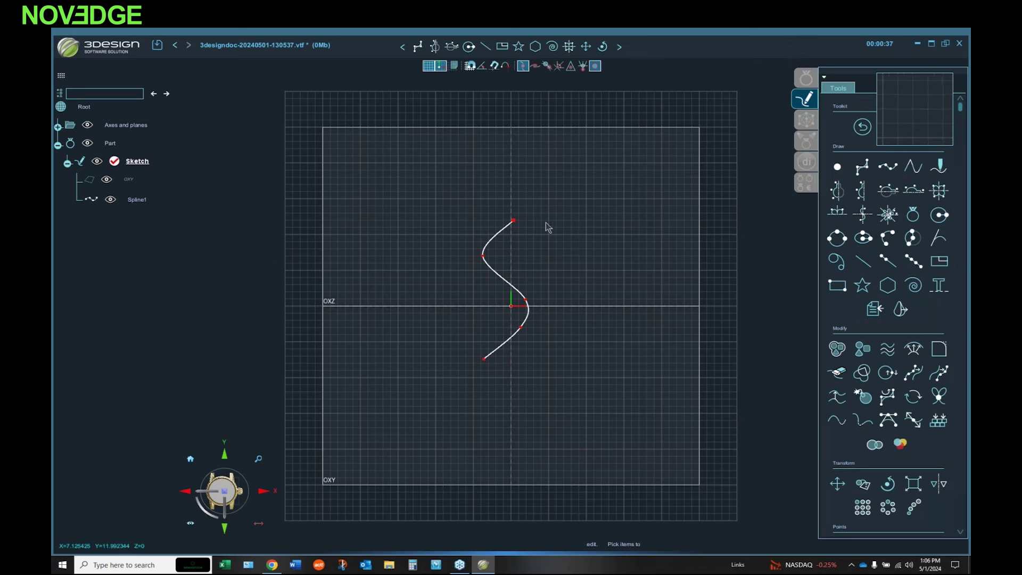
Step: Draw a closed crown-shaped symmetrical curve about 10.7 mm wide and 6.4 mm high above the spline, mirrored about the vertical axis
{"action": "left_click", "coordinate": [913, 190]}
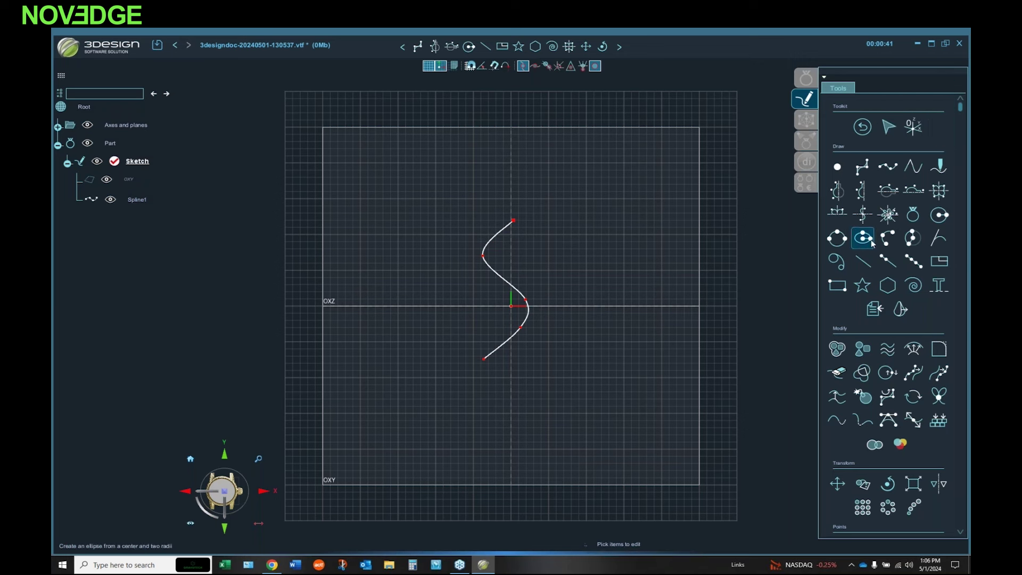
{"action": "left_click", "coordinate": [837, 190]}
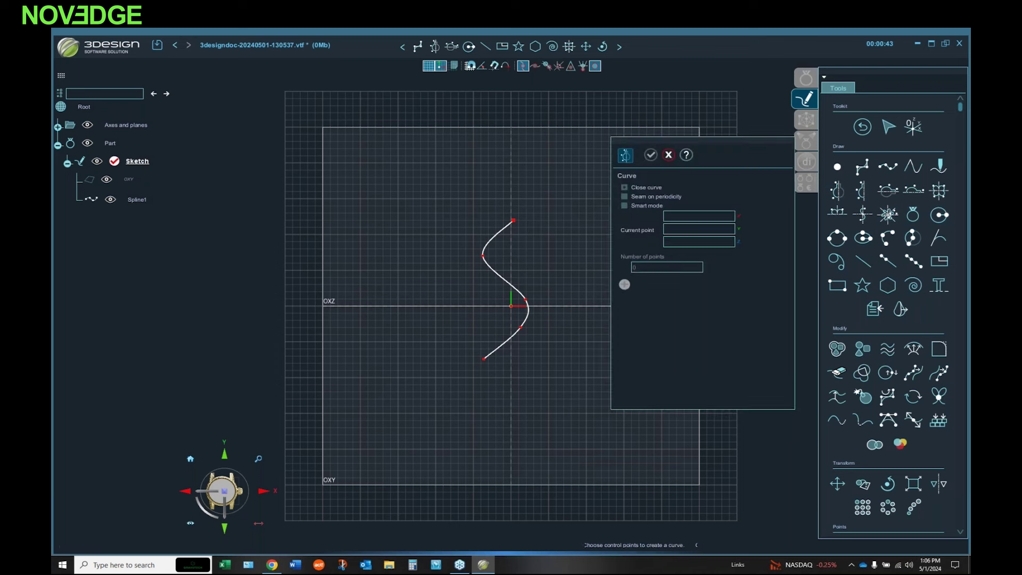
{"action": "left_click", "coordinate": [490, 173]}
{"action": "left_click", "coordinate": [488, 179]}
{"action": "left_click", "coordinate": [474, 135]}
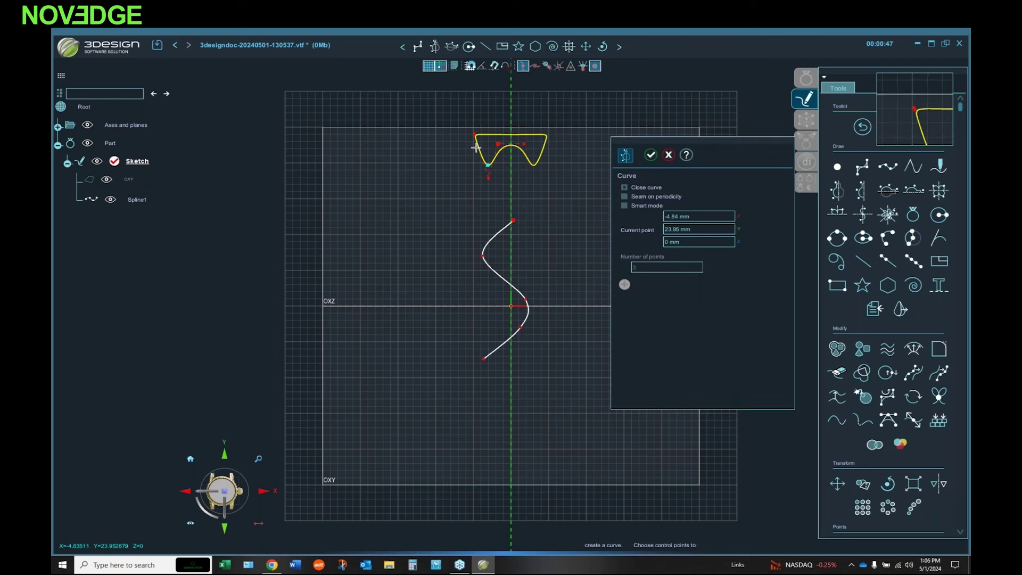
{"action": "left_click", "coordinate": [467, 189]}
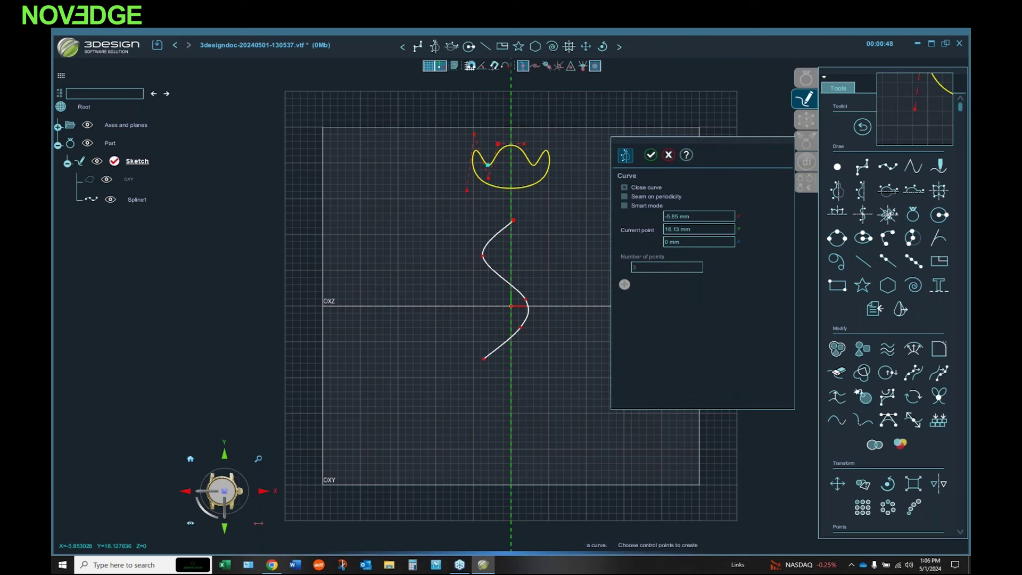
{"action": "left_click", "coordinate": [487, 190]}
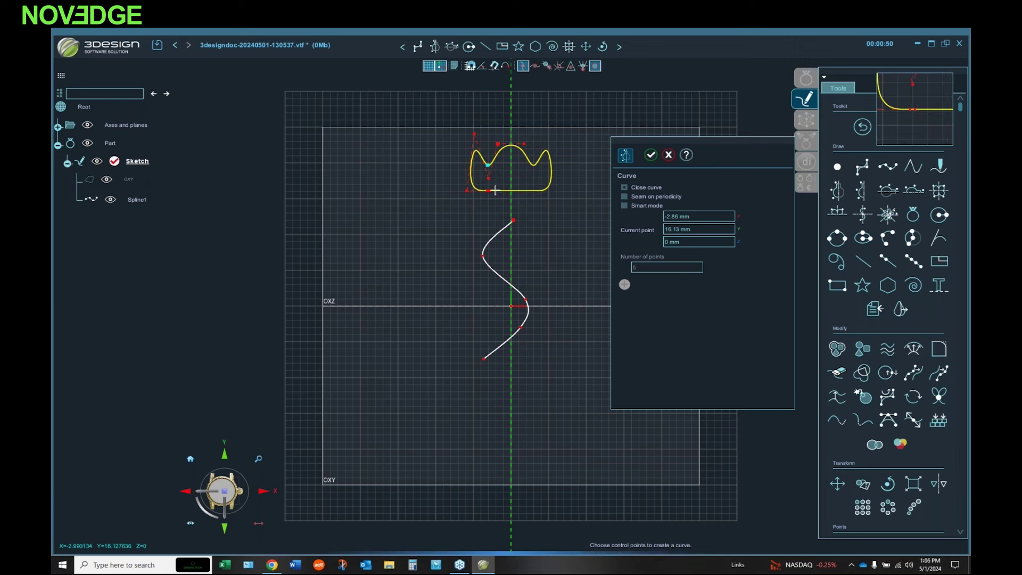
{"action": "left_click", "coordinate": [653, 156]}
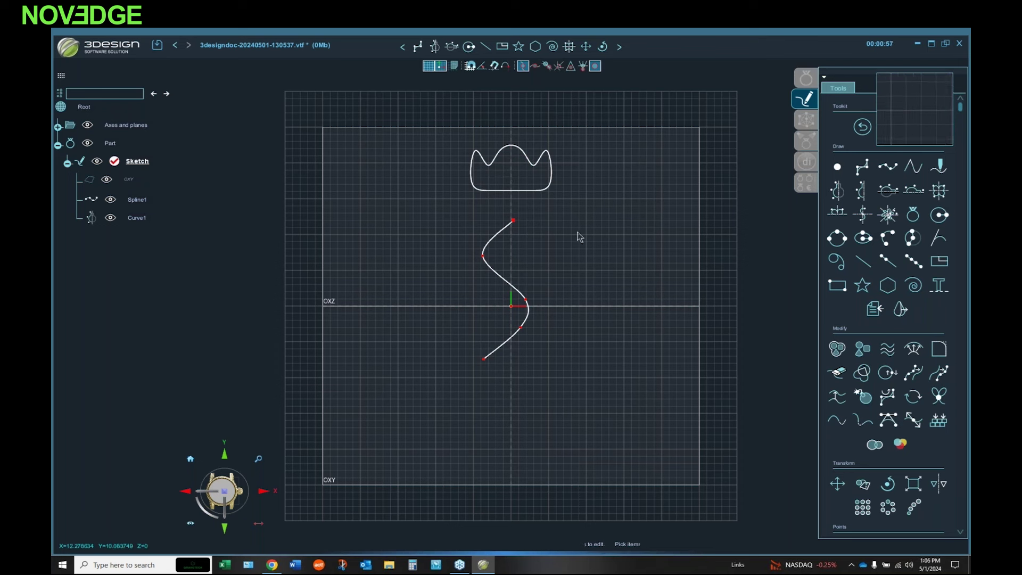
Step: Move the crown curve's second control point to about X -2.93 mm, Y 19.05 mm, and exit the sketch
{"action": "left_click", "coordinate": [544, 192]}
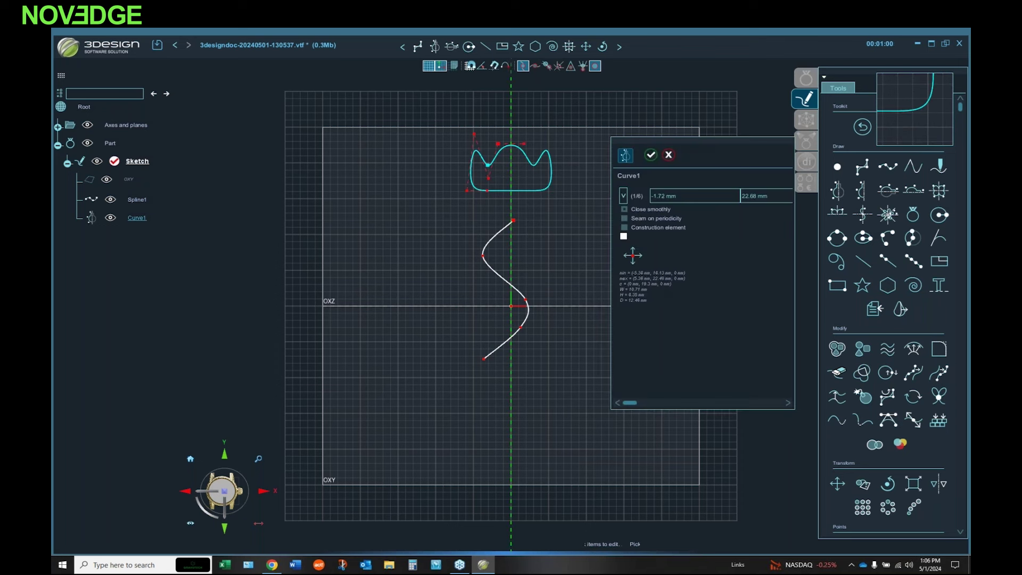
{"action": "left_click", "coordinate": [489, 172]}
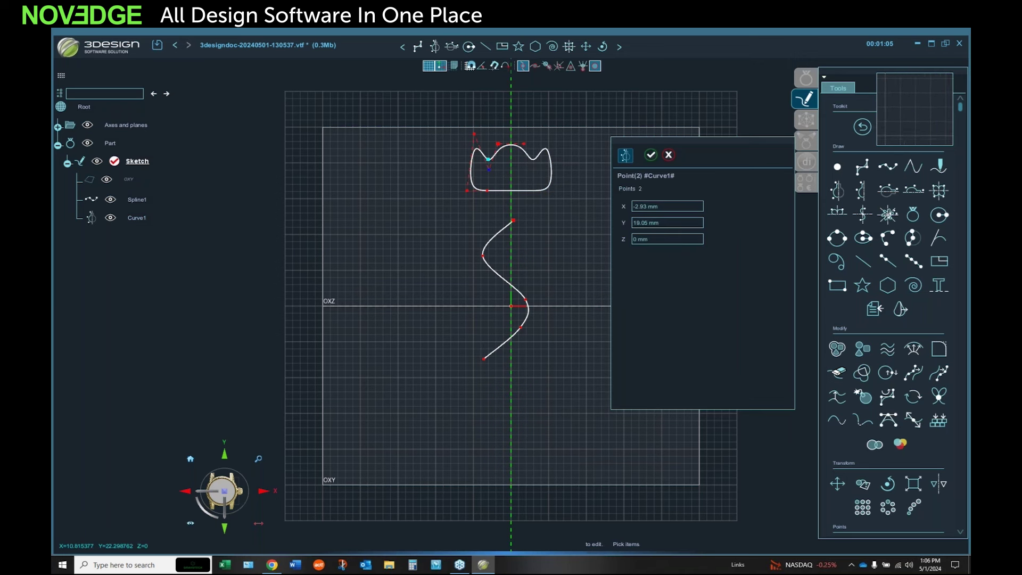
{"action": "left_click", "coordinate": [651, 156]}
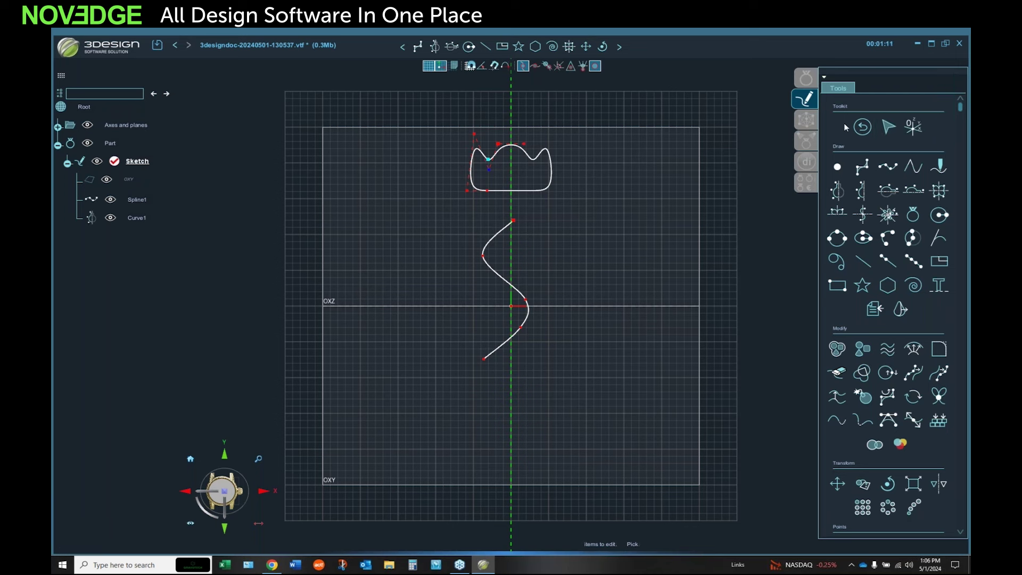
{"action": "left_click", "coordinate": [862, 128]}
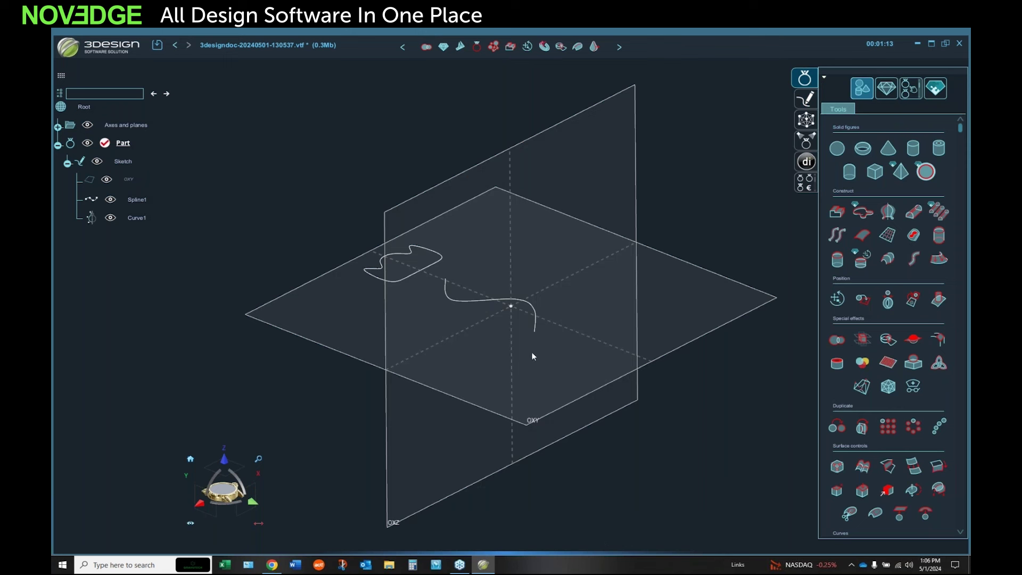
Step: Hide the spline and the crown curve in the part, and collapse the sketch's entry
{"action": "middle_click_drag", "start_coordinate": [532, 356], "coordinate": [468, 405]}
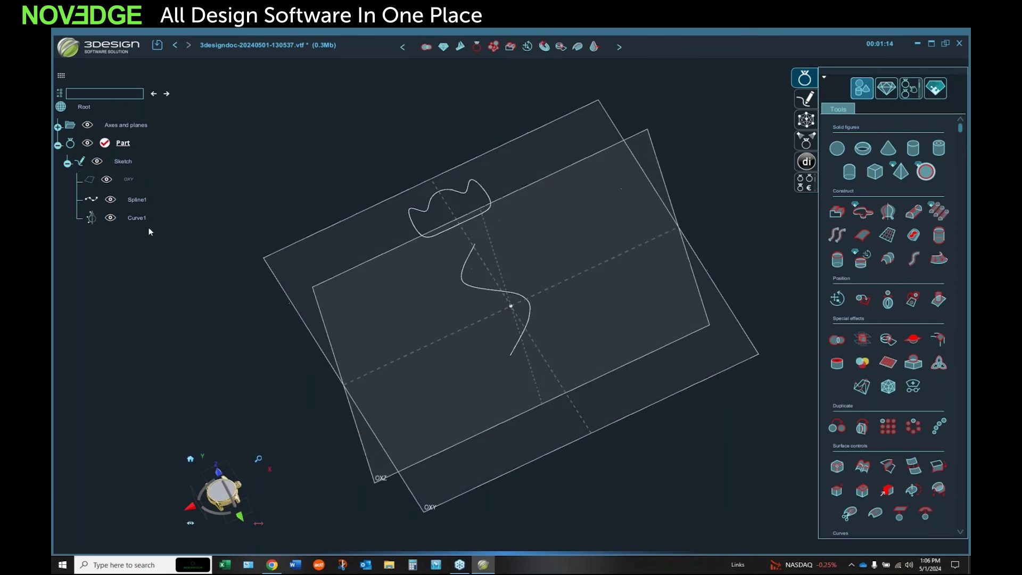
{"action": "middle_click", "coordinate": [139, 202]}
{"action": "key", "text": "Down"}
{"action": "key", "text": "h"}
{"action": "left_click", "coordinate": [67, 163]}
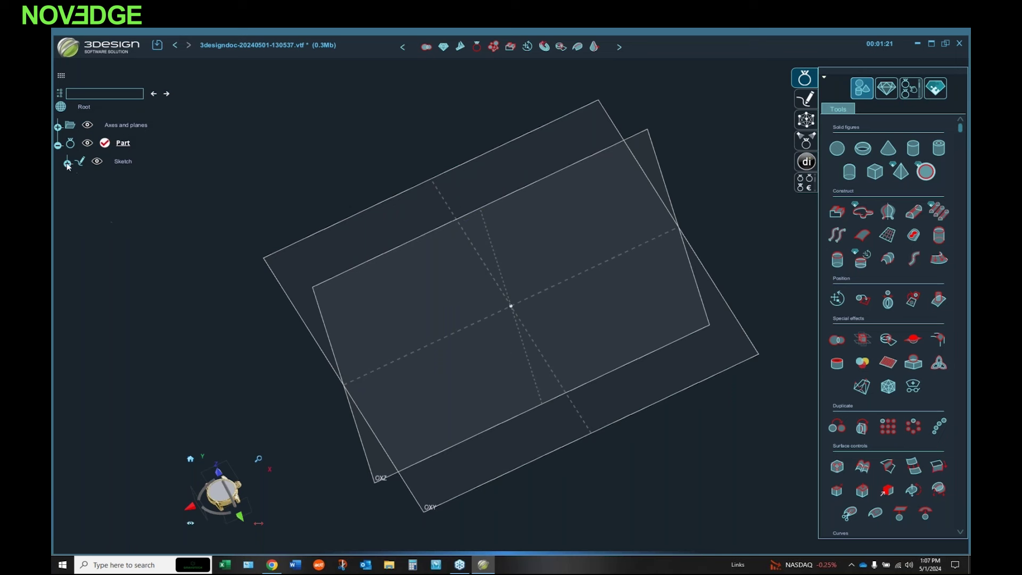
Step: Switch to the Jeweler's bench toolset with the reference planes in an angled view
{"action": "middle_click_drag", "start_coordinate": [491, 325], "coordinate": [543, 233]}
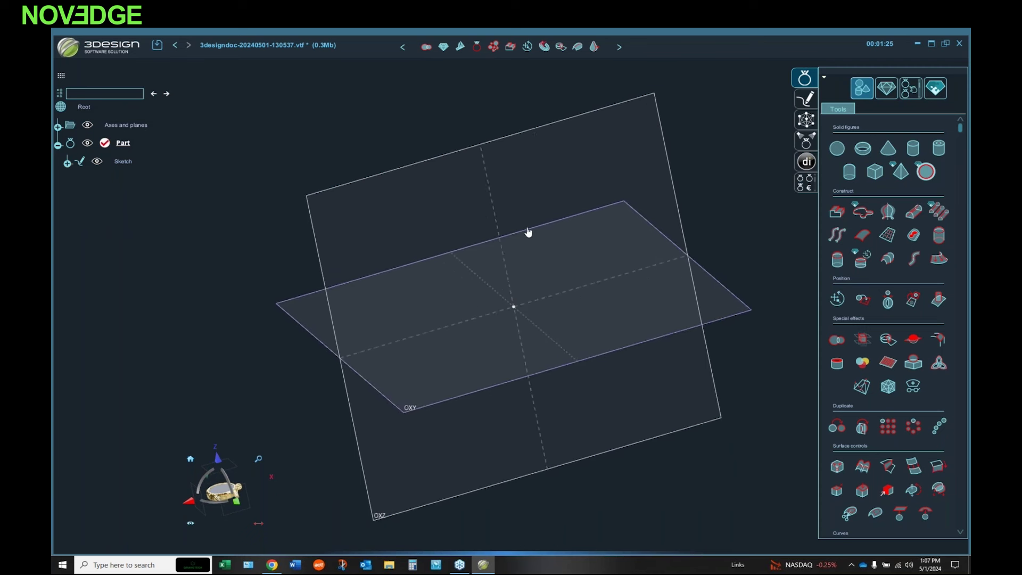
{"action": "scroll", "coordinate": [527, 232], "scroll_direction": "up", "scroll_amount": 2}
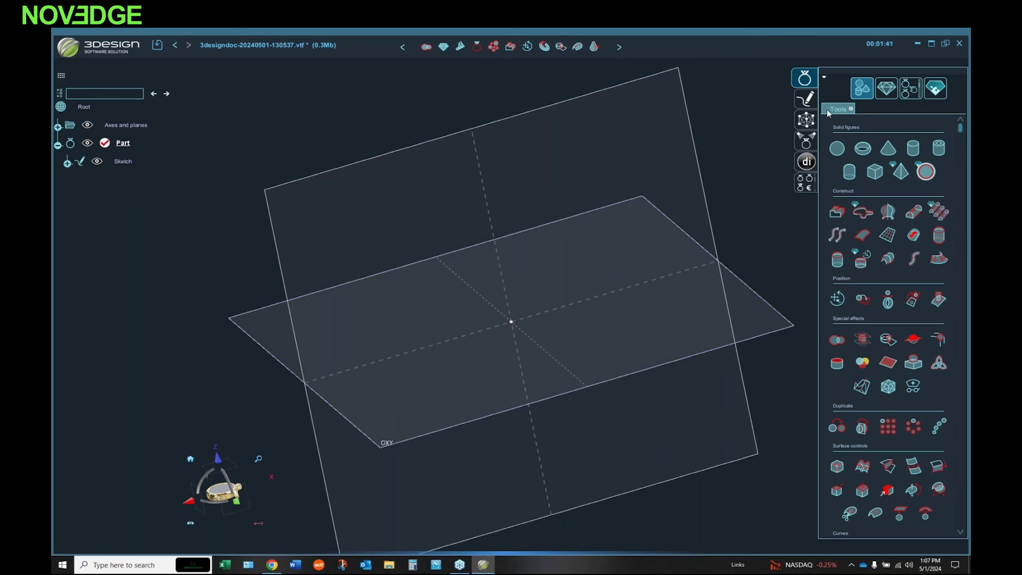
{"action": "left_click", "coordinate": [887, 88]}
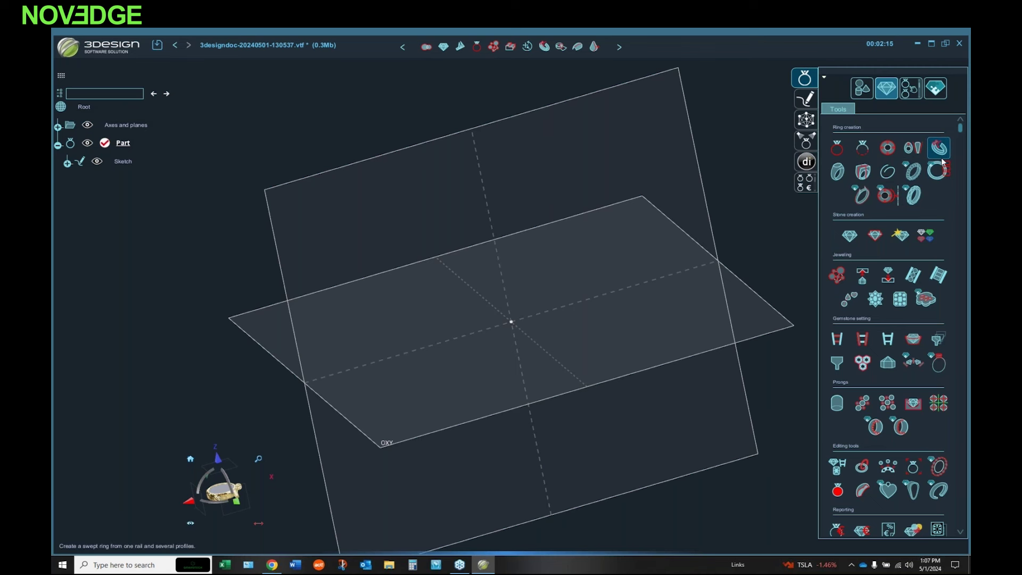
Step: Start a Ring size builder on the OXZ plane and set its ring size to USA 7
{"action": "middle_click_drag", "start_coordinate": [465, 342], "coordinate": [552, 273]}
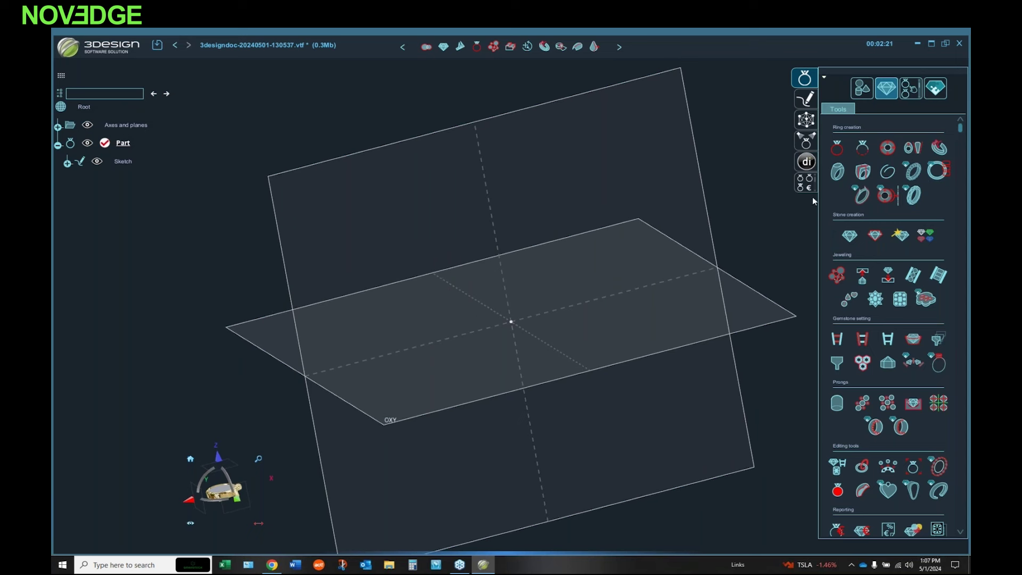
{"action": "left_click", "coordinate": [838, 149]}
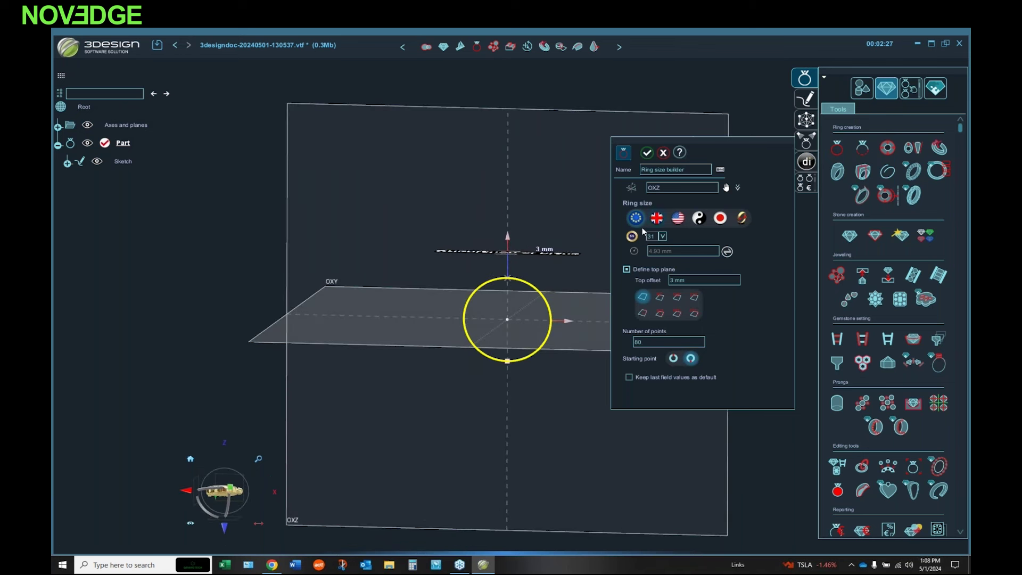
{"action": "scroll", "coordinate": [506, 286], "scroll_direction": "down", "scroll_amount": 1}
{"action": "scroll", "coordinate": [508, 286], "scroll_direction": "up", "scroll_amount": 3}
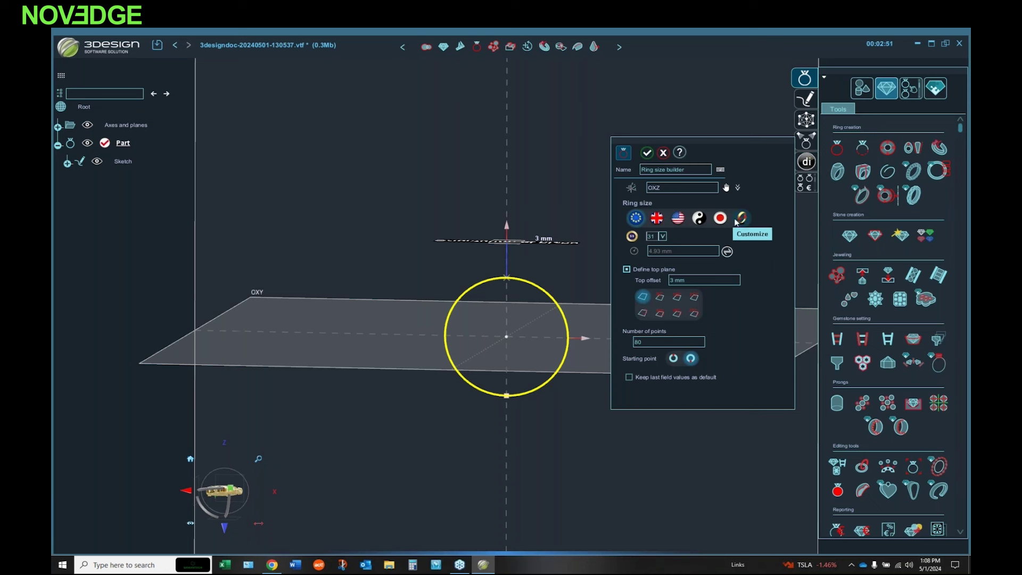
{"action": "left_click", "coordinate": [677, 217]}
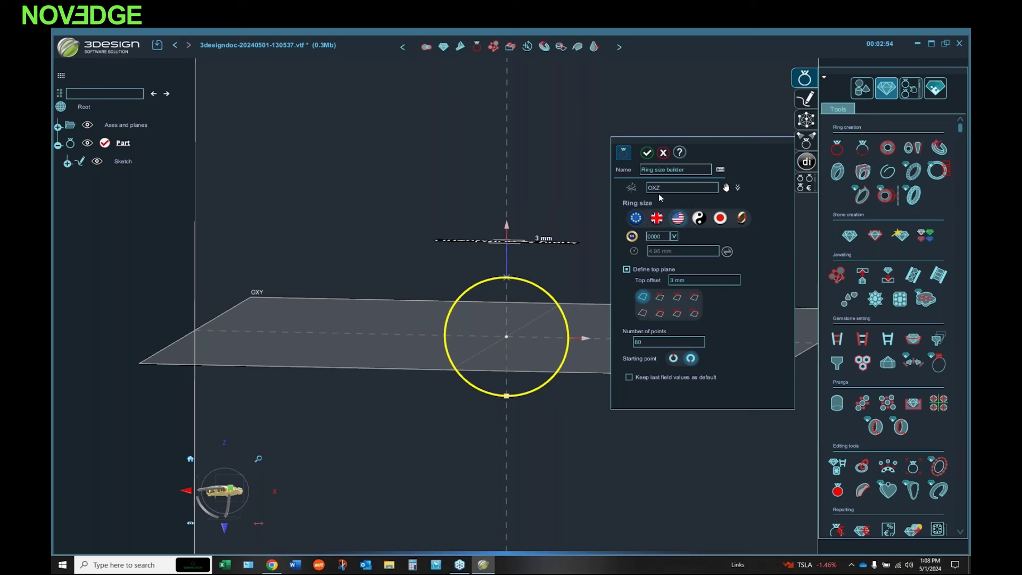
{"action": "left_click", "coordinate": [674, 236]}
{"action": "scroll", "coordinate": [662, 249], "scroll_direction": "up", "scroll_amount": 1}
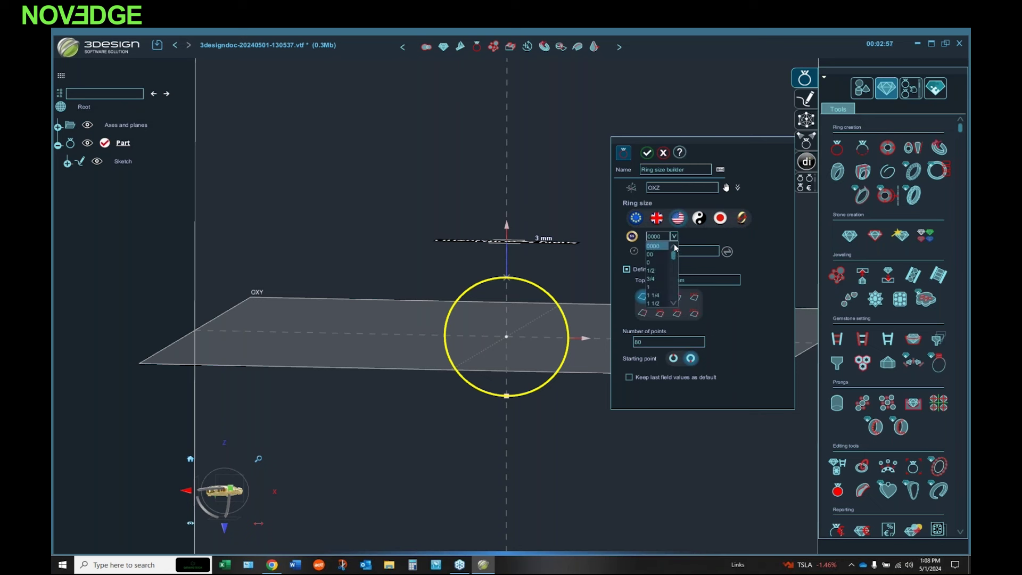
{"action": "left_click_drag", "start_coordinate": [676, 254], "coordinate": [675, 301]}
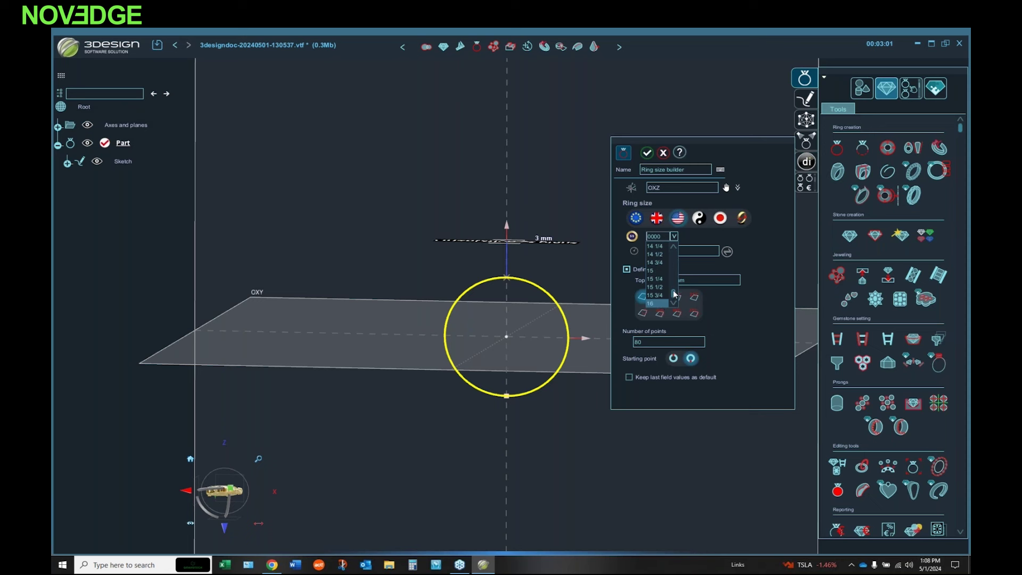
{"action": "left_click_drag", "start_coordinate": [674, 294], "coordinate": [674, 277]}
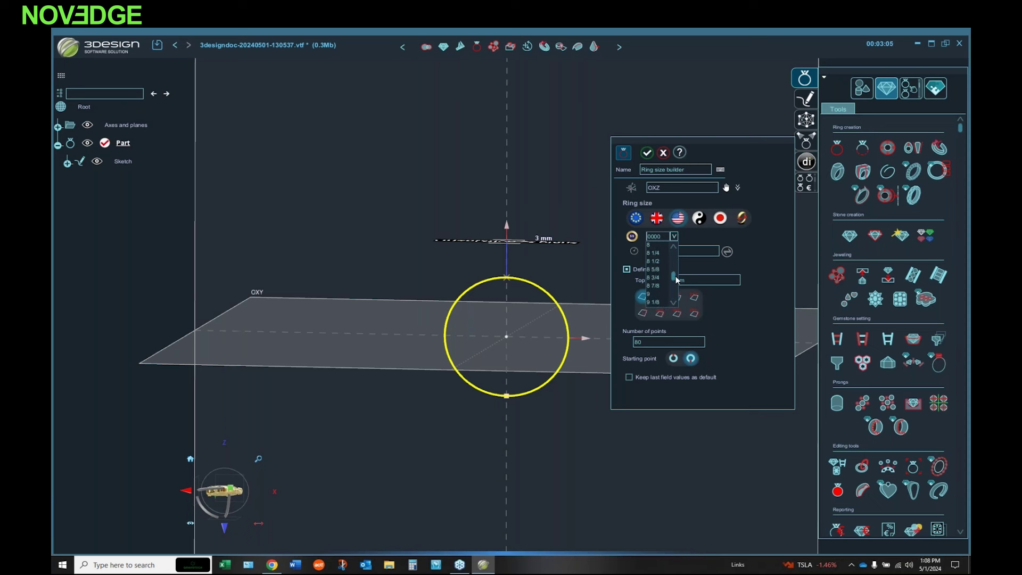
{"action": "left_click", "coordinate": [652, 248]}
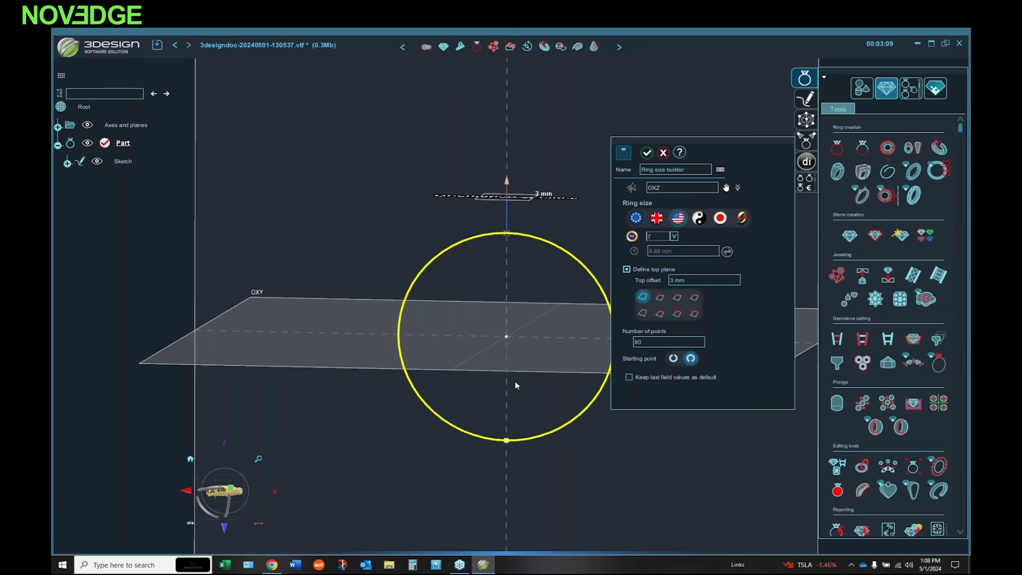
Step: Lower the ring's top plane offset to 2.4 mm and create the ring size
{"action": "middle_click_drag", "start_coordinate": [490, 271], "coordinate": [469, 328]}
{"action": "middle_click_drag", "start_coordinate": [535, 230], "coordinate": [499, 192]}
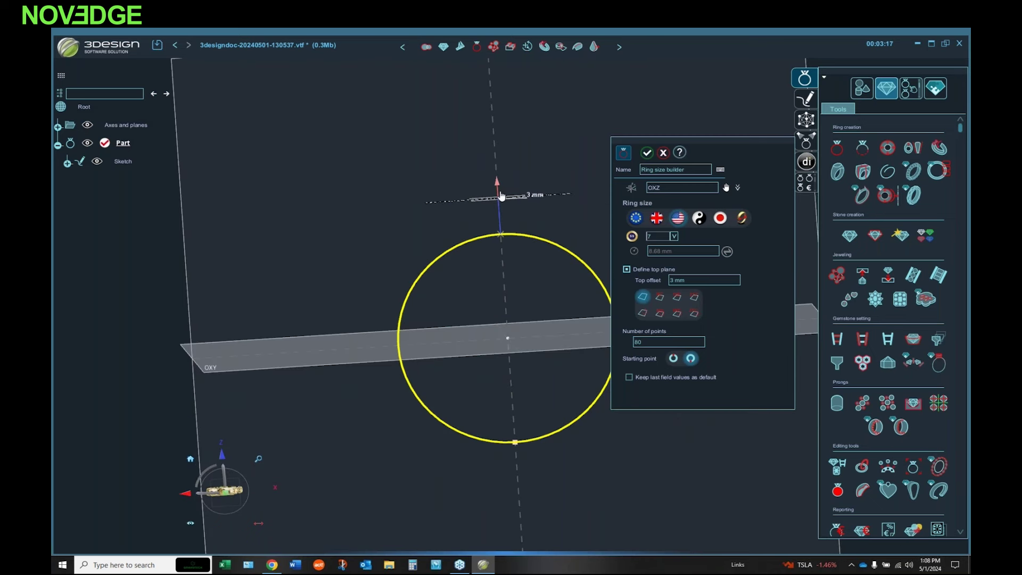
{"action": "left_click_drag", "start_coordinate": [497, 184], "coordinate": [498, 212]}
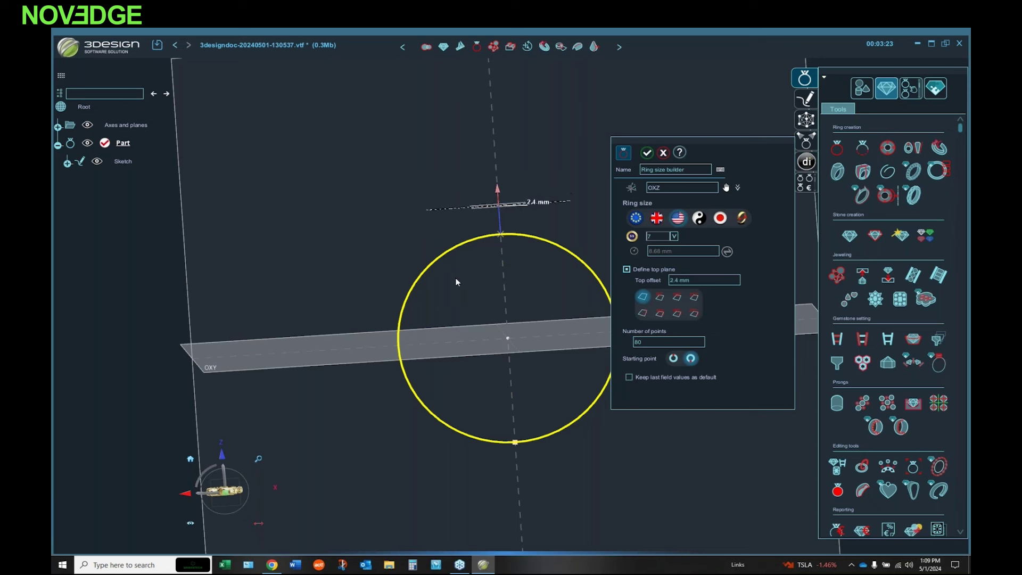
{"action": "mouse_move", "coordinate": [476, 348]}
{"action": "middle_mouse_down"}
{"action": "mouse_move", "coordinate": [451, 361]}
{"action": "mouse_move", "coordinate": [460, 338]}
{"action": "middle_mouse_up"}
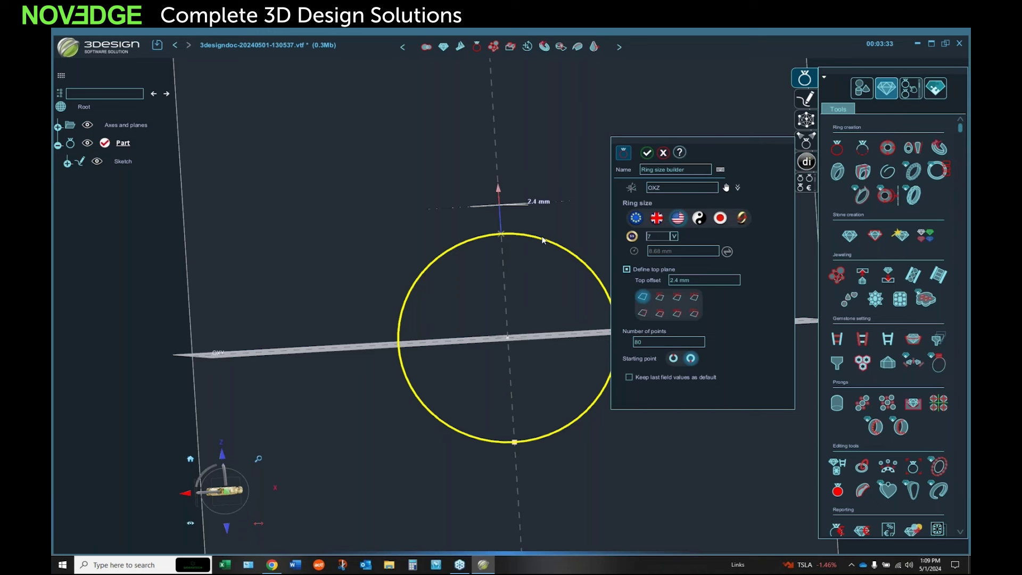
{"action": "left_click", "coordinate": [647, 153]}
{"action": "middle_click_drag", "start_coordinate": [590, 249], "coordinate": [526, 272]}
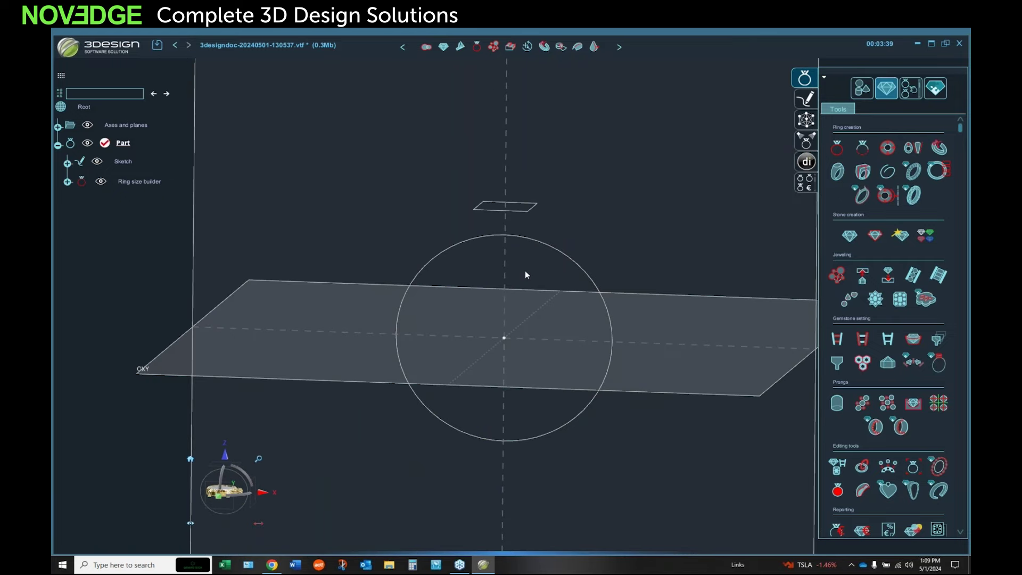
Step: Start a brilliant stone on the ring size builder's top plane and pick Diamond from the precious stones as its material
{"action": "left_click", "coordinate": [536, 208]}
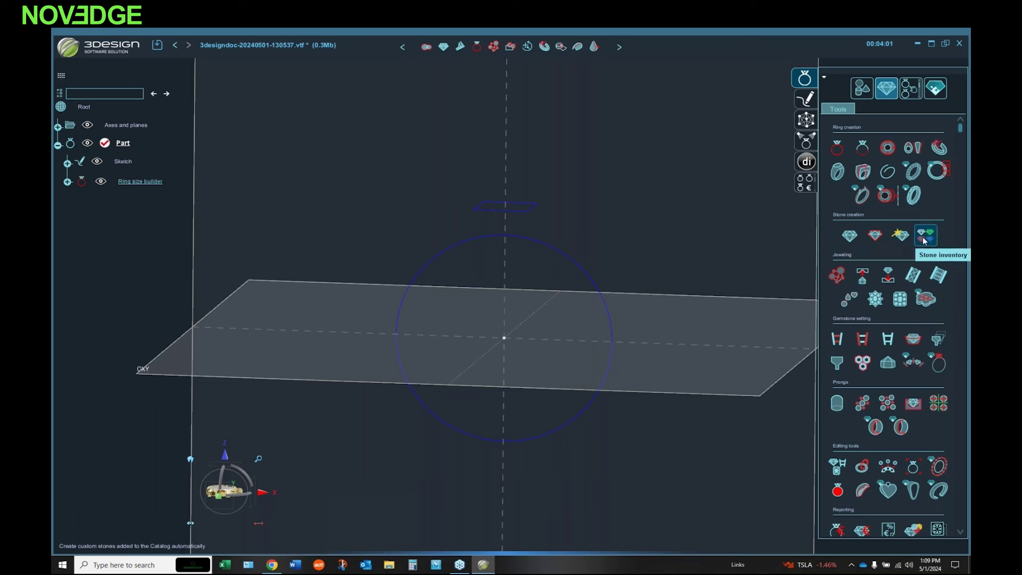
{"action": "left_click", "coordinate": [851, 237]}
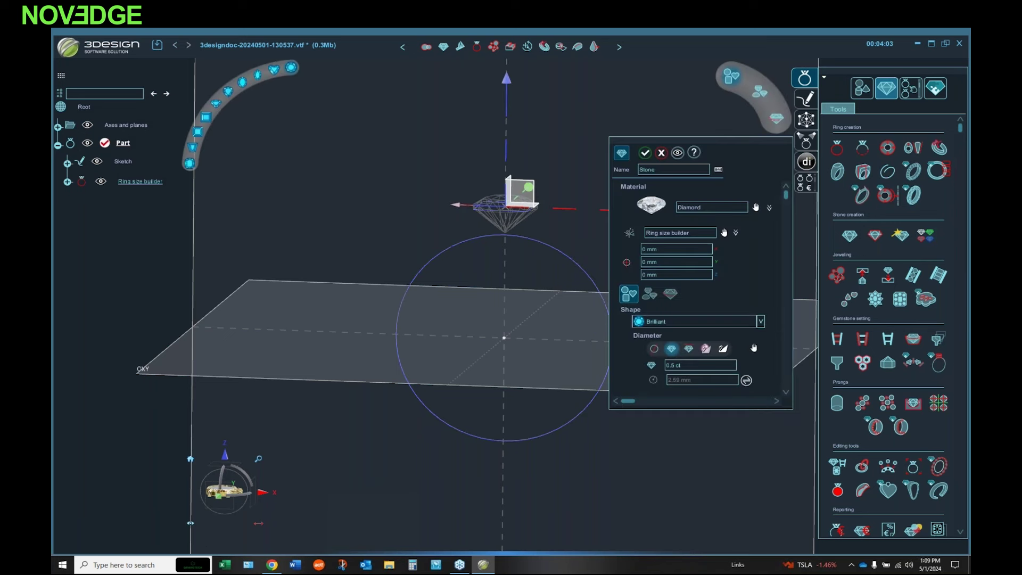
{"action": "middle_click_drag", "start_coordinate": [547, 261], "coordinate": [522, 253]}
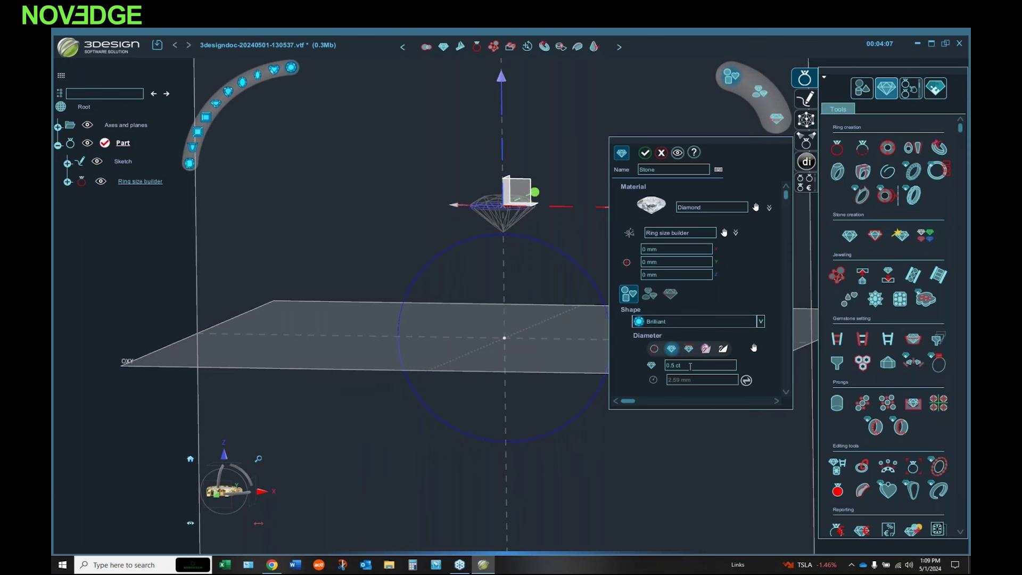
{"action": "left_click", "coordinate": [755, 207]}
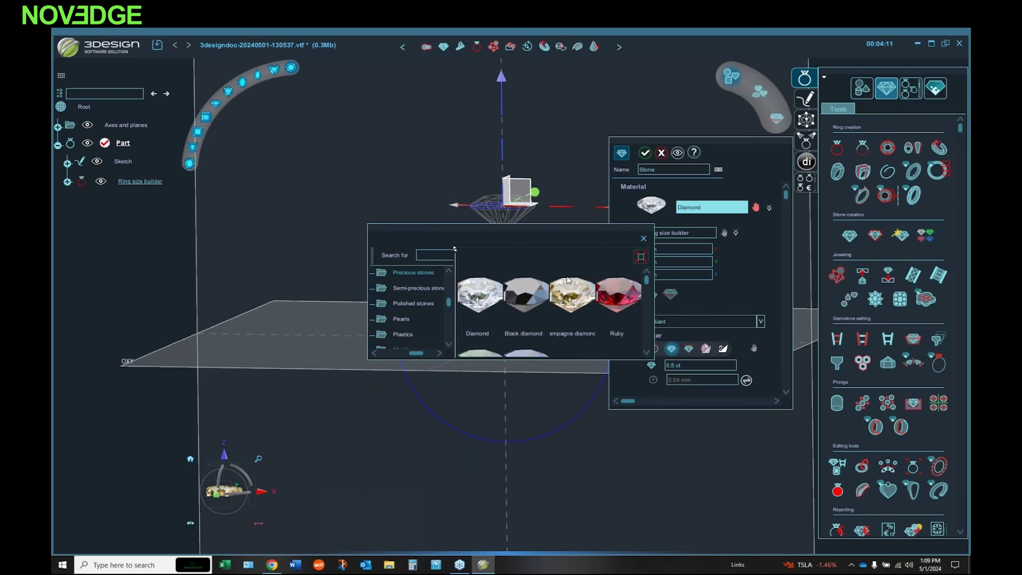
{"action": "left_click_drag", "start_coordinate": [368, 224], "coordinate": [267, 219]}
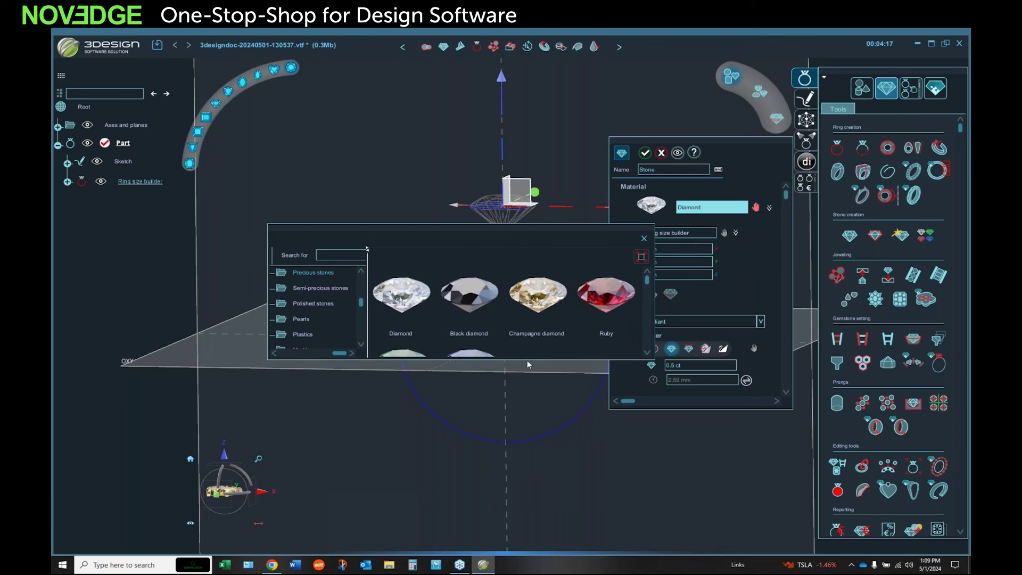
{"action": "left_click_drag", "start_coordinate": [530, 360], "coordinate": [533, 471]}
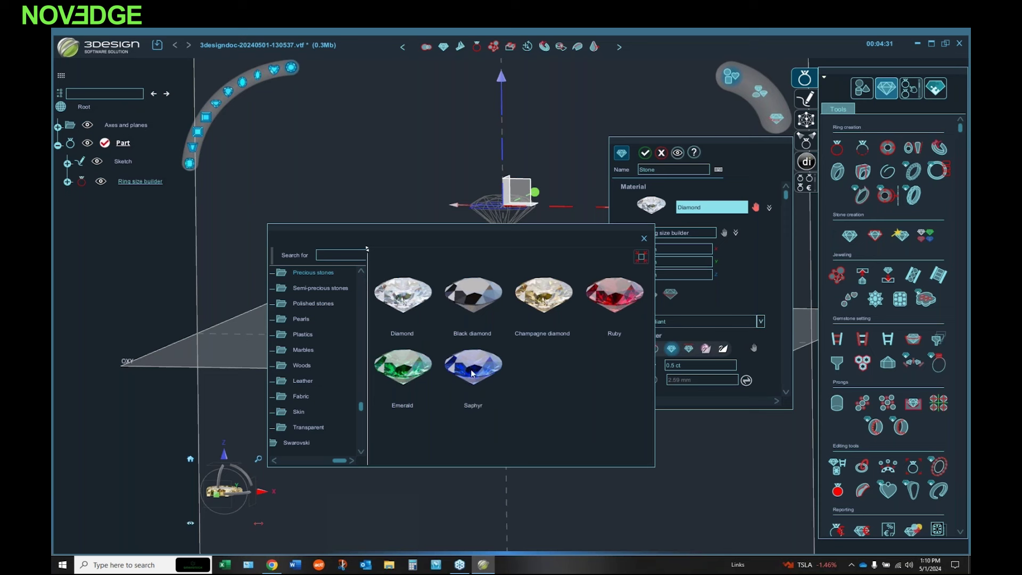
{"action": "double_click", "coordinate": [385, 292]}
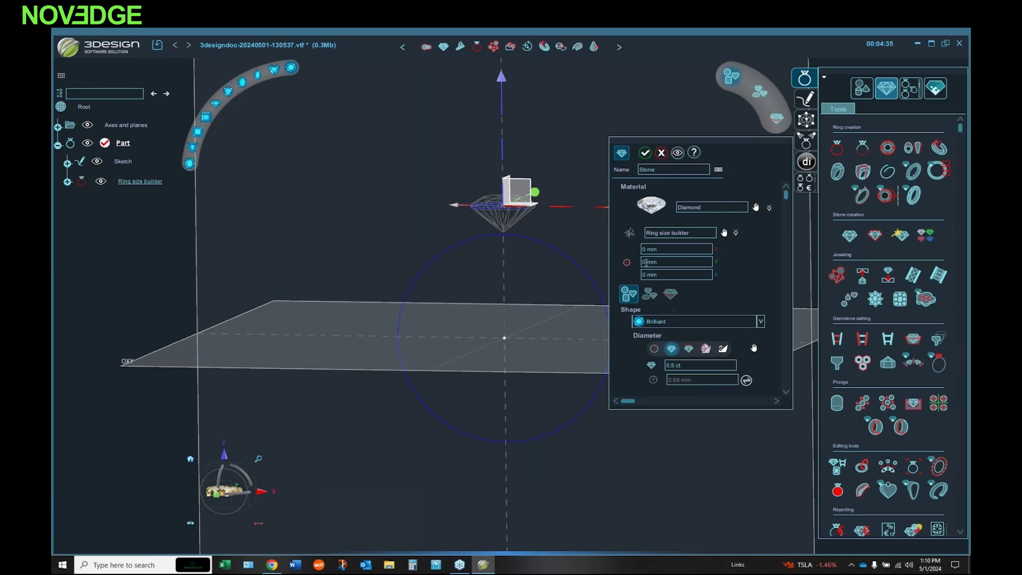
Step: Try the red stone cut with a 65 % table ratio on the stone and restore the diamond cut
{"action": "left_click", "coordinate": [649, 293]}
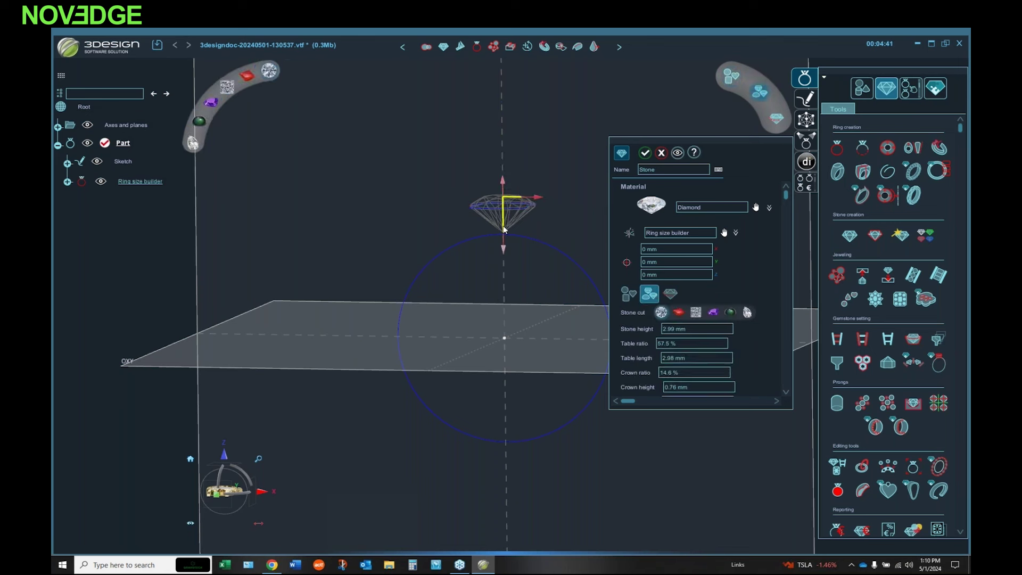
{"action": "middle_click_drag", "start_coordinate": [509, 279], "coordinate": [508, 346]}
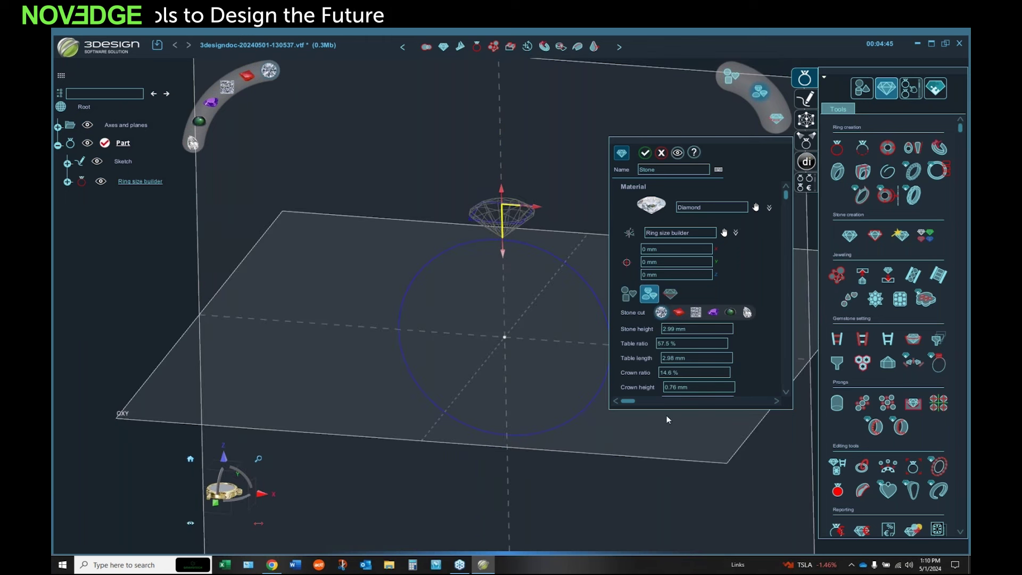
{"action": "left_click_drag", "start_coordinate": [669, 410], "coordinate": [678, 503]}
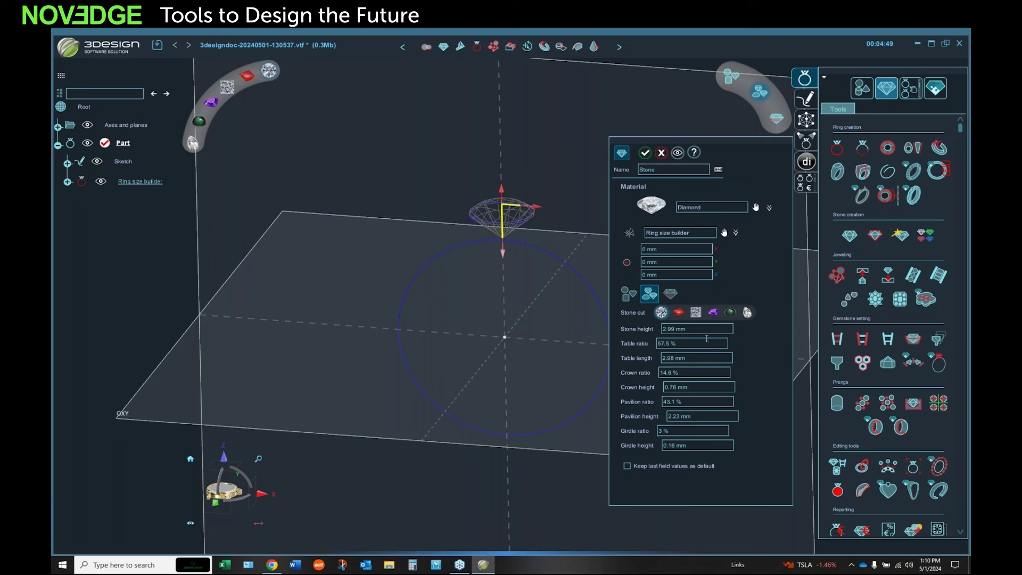
{"action": "left_click", "coordinate": [679, 313]}
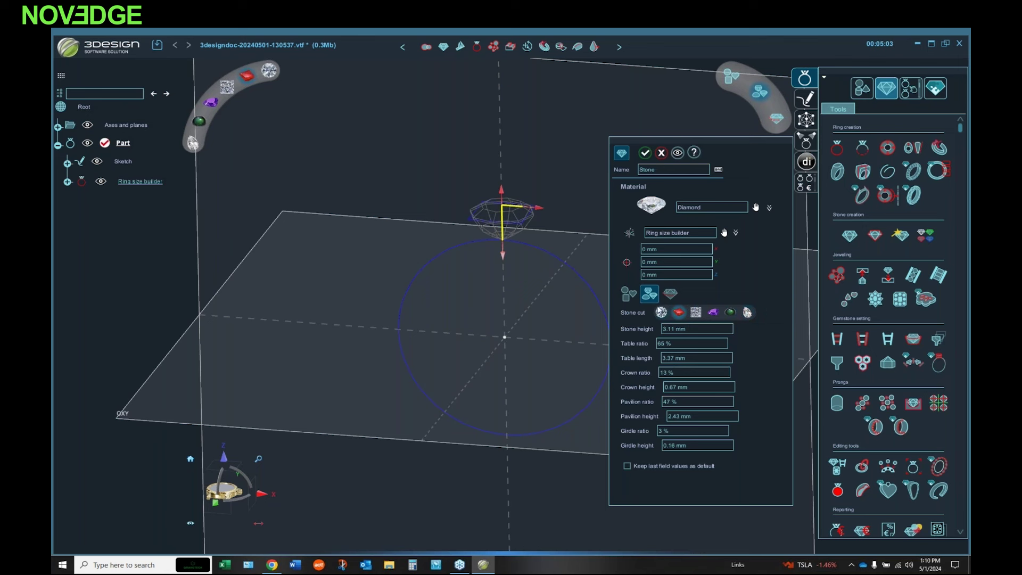
{"action": "left_click", "coordinate": [634, 293]}
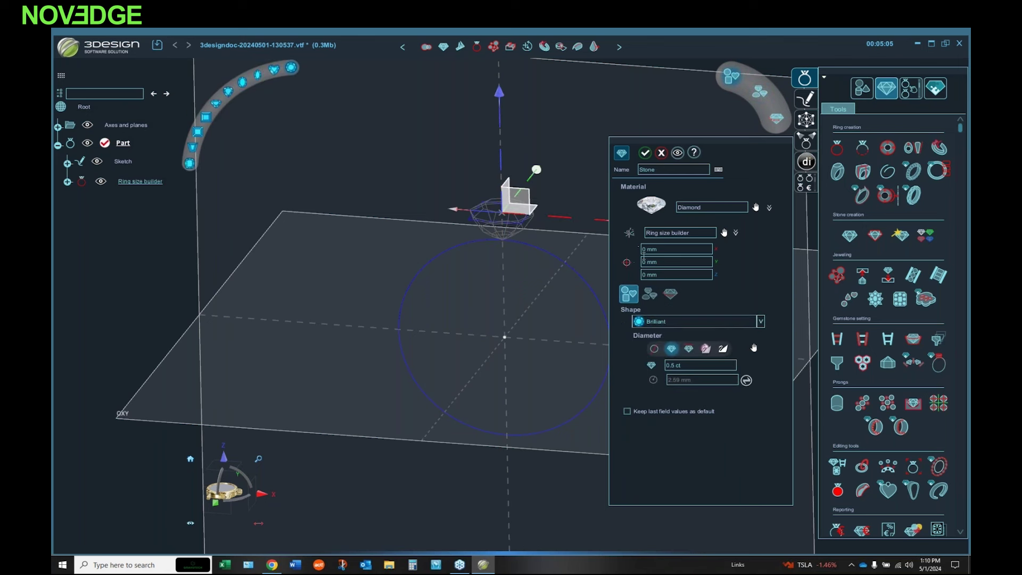
{"action": "mouse_move", "coordinate": [546, 275]}
{"action": "middle_mouse_down"}
{"action": "mouse_move", "coordinate": [553, 216]}
{"action": "mouse_move", "coordinate": [551, 259]}
{"action": "middle_mouse_up"}
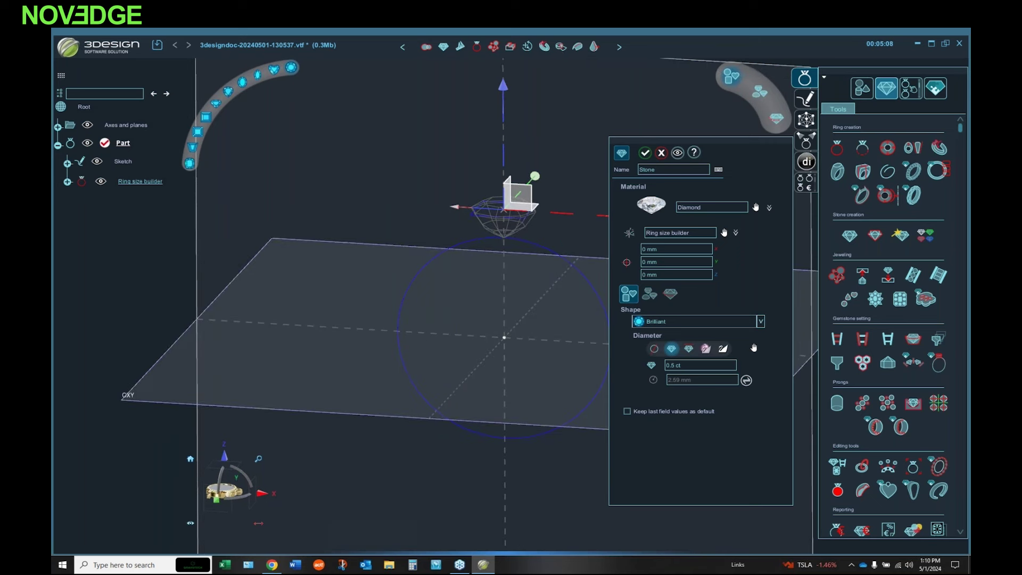
{"action": "left_click", "coordinate": [649, 296]}
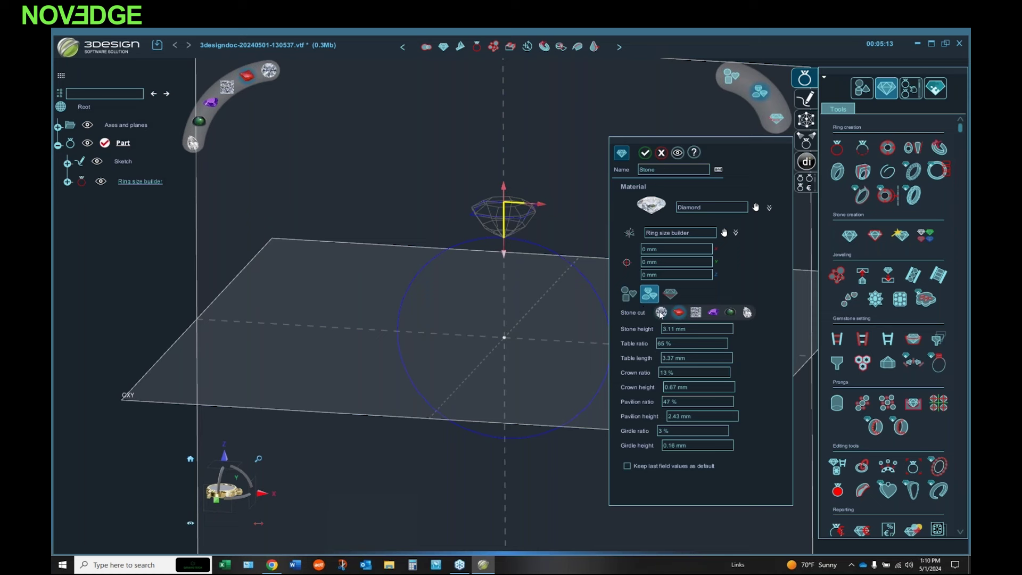
{"action": "left_click", "coordinate": [634, 294]}
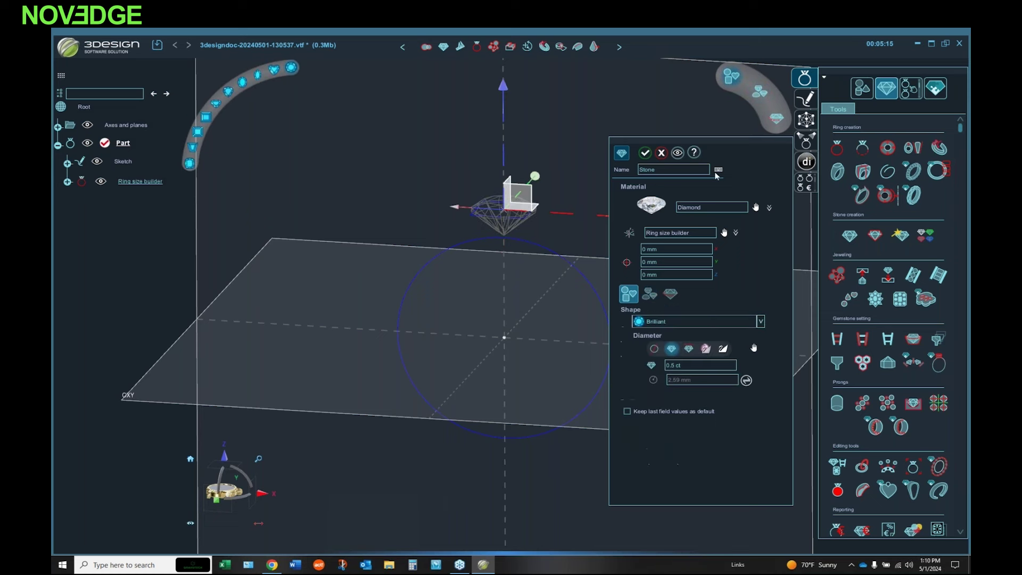
Step: Create the 0.5 ct brilliant diamond above the ring circle and inspect it from several angles
{"action": "left_click", "coordinate": [645, 154]}
{"action": "middle_click_drag", "start_coordinate": [558, 198], "coordinate": [508, 290]}
{"action": "scroll", "coordinate": [491, 257], "scroll_direction": "down", "scroll_amount": 3}
{"action": "scroll", "coordinate": [491, 258], "scroll_direction": "up", "scroll_amount": 4}
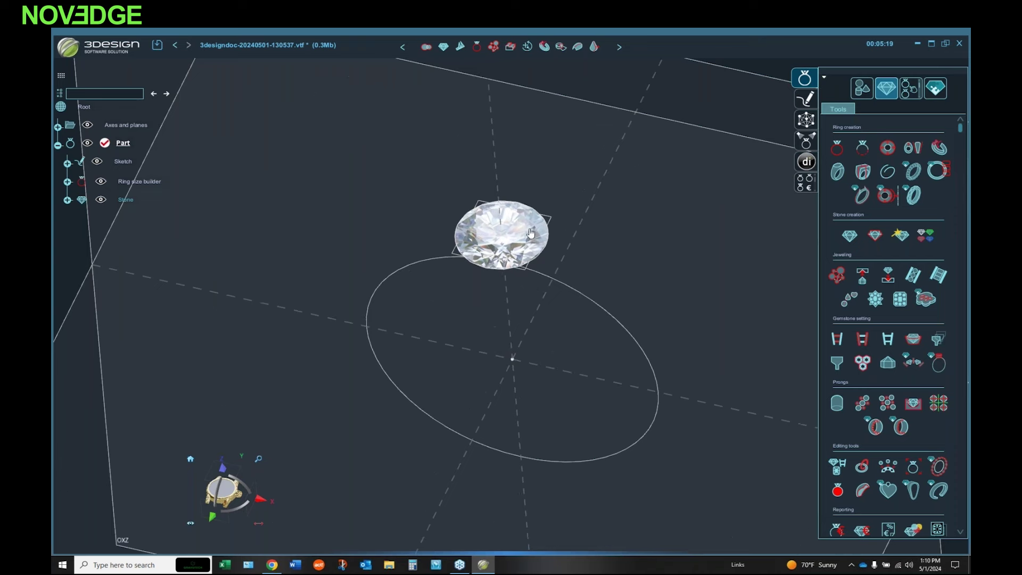
{"action": "scroll", "coordinate": [522, 277], "scroll_direction": "up", "scroll_amount": 6}
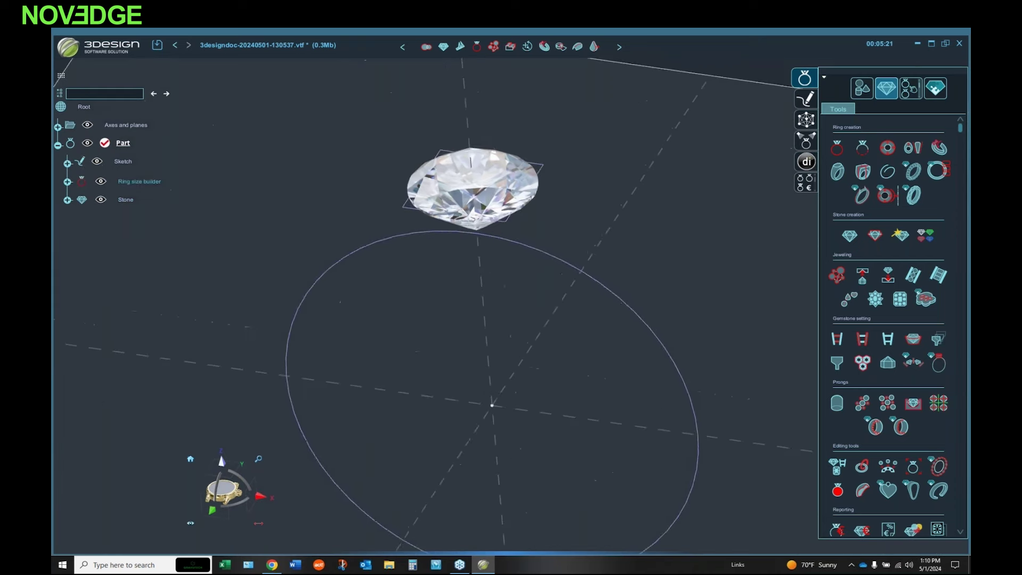
{"action": "scroll", "coordinate": [527, 288], "scroll_direction": "down", "scroll_amount": 7}
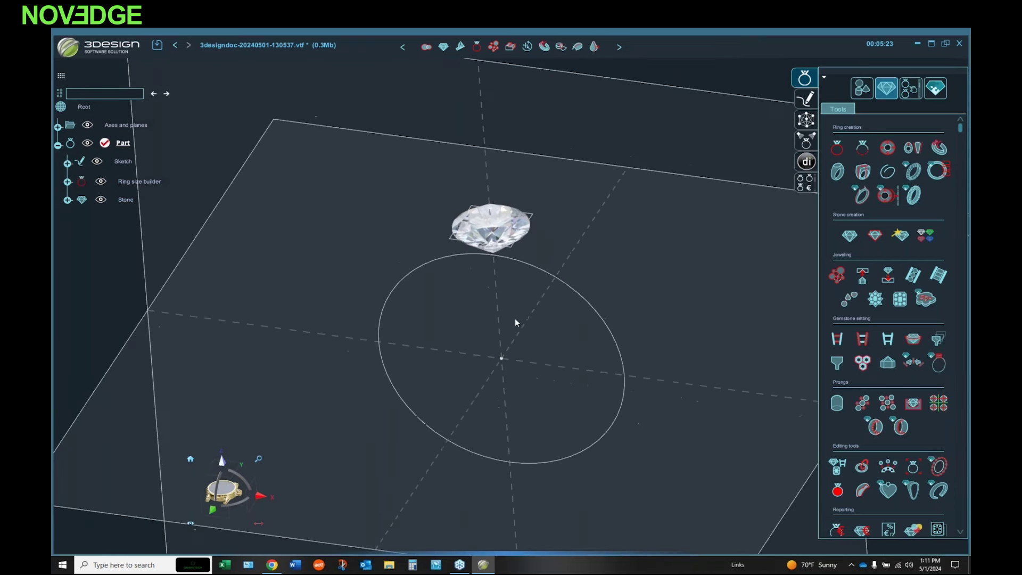
{"action": "middle_click_drag", "start_coordinate": [516, 319], "coordinate": [753, 218]}
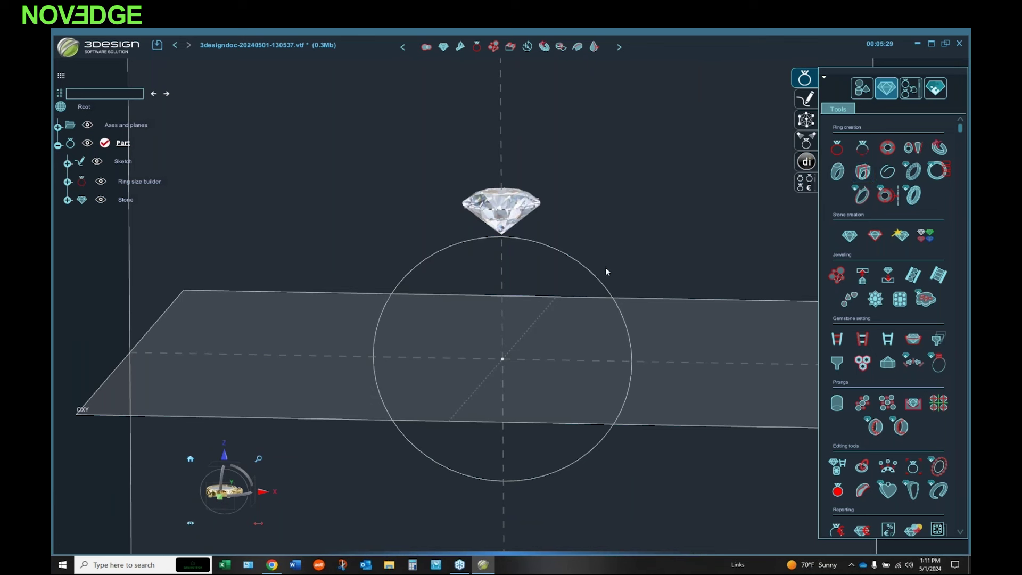
Step: Start a ring rail builder from the ring size circle and set its top, side and bottom thicknesses to 1.5 mm
{"action": "left_click", "coordinate": [586, 269]}
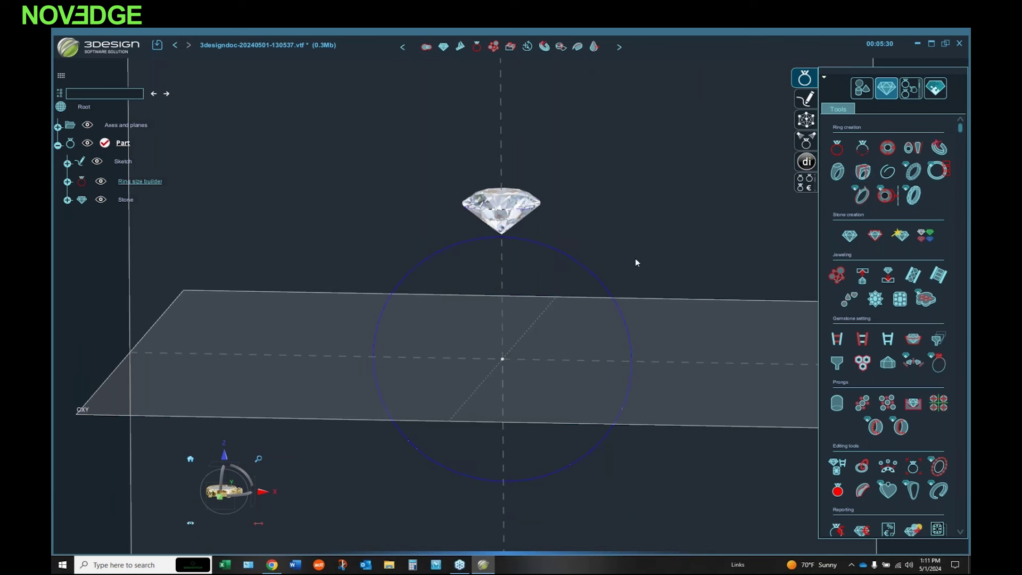
{"action": "left_click", "coordinate": [911, 147]}
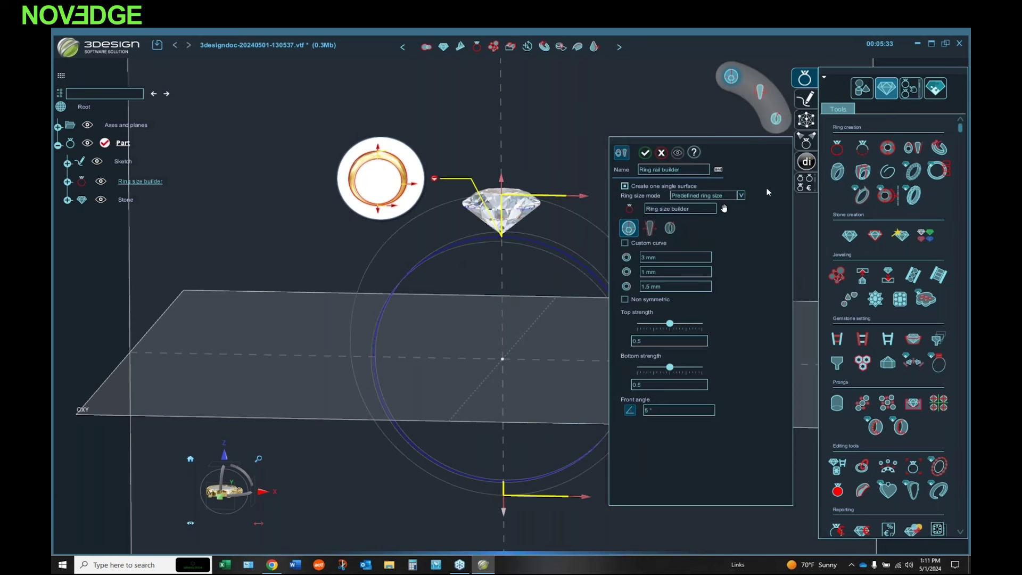
{"action": "left_click_drag", "start_coordinate": [734, 145], "coordinate": [821, 124]}
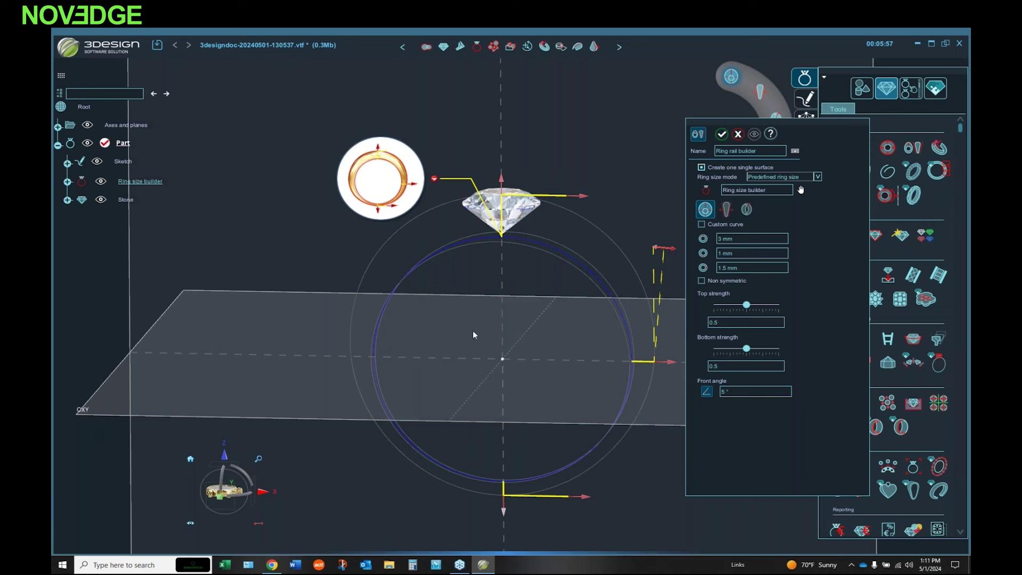
{"action": "middle_click_drag", "start_coordinate": [465, 373], "coordinate": [491, 372]}
{"action": "left_click", "coordinate": [743, 240]}
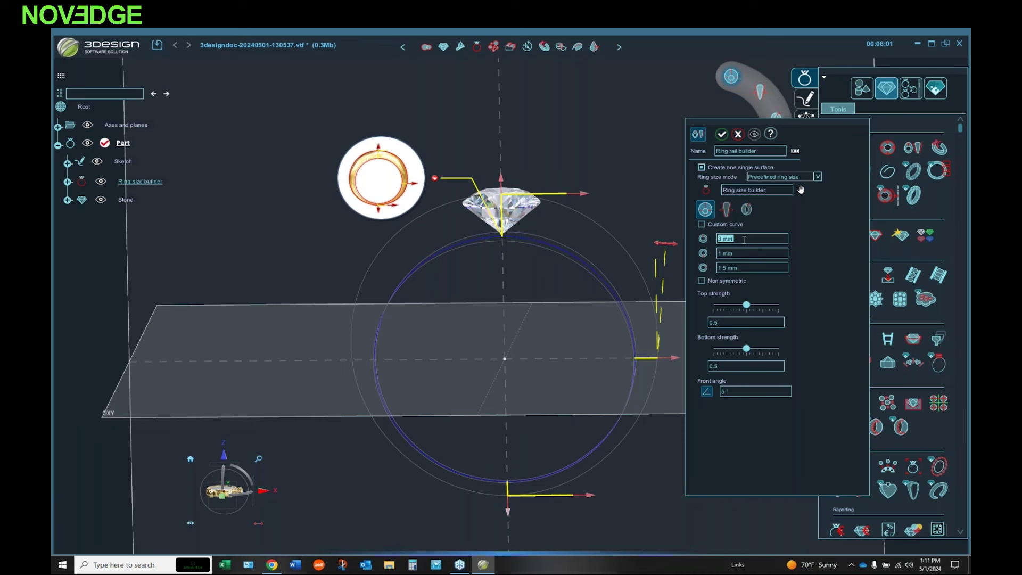
{"action": "type", "text": "1.5"}
{"action": "key", "text": "Tab"}
{"action": "type", "text": "1"}
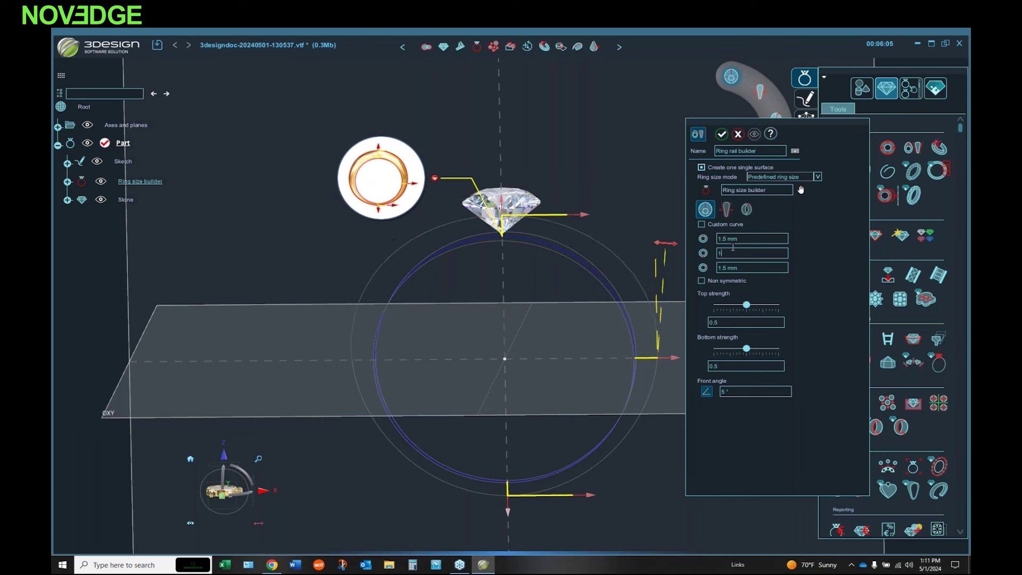
{"action": "type", "text": ".5"}
{"action": "key", "text": "Tab"}
{"action": "type", "text": "1."}
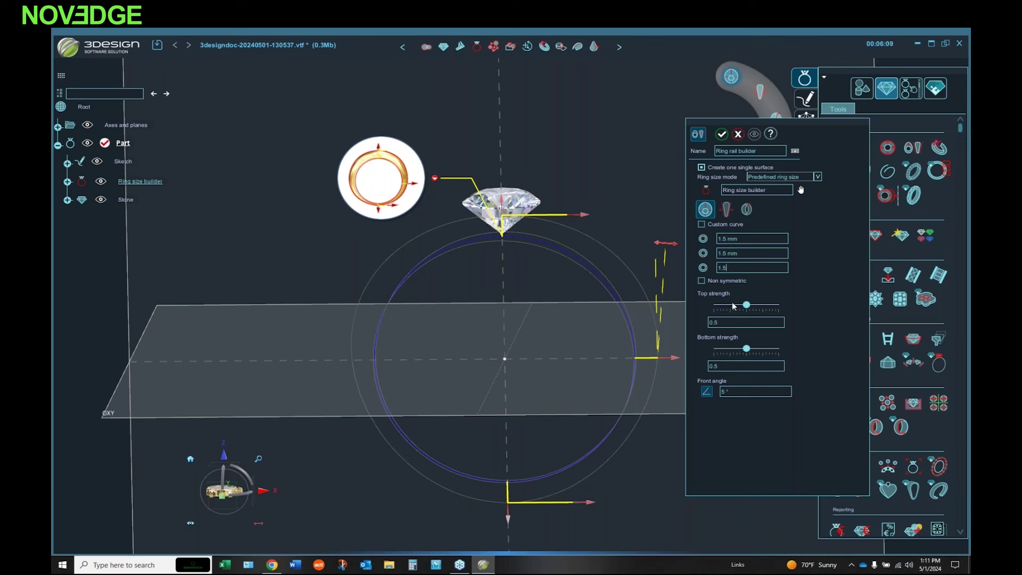
{"action": "type", "text": "5"}
Step: Set the ring rail's front angle to 0° and view the profile from the front
{"action": "left_click", "coordinate": [734, 389]}
{"action": "type", "text": "0"}
{"action": "left_click", "coordinate": [737, 365]}
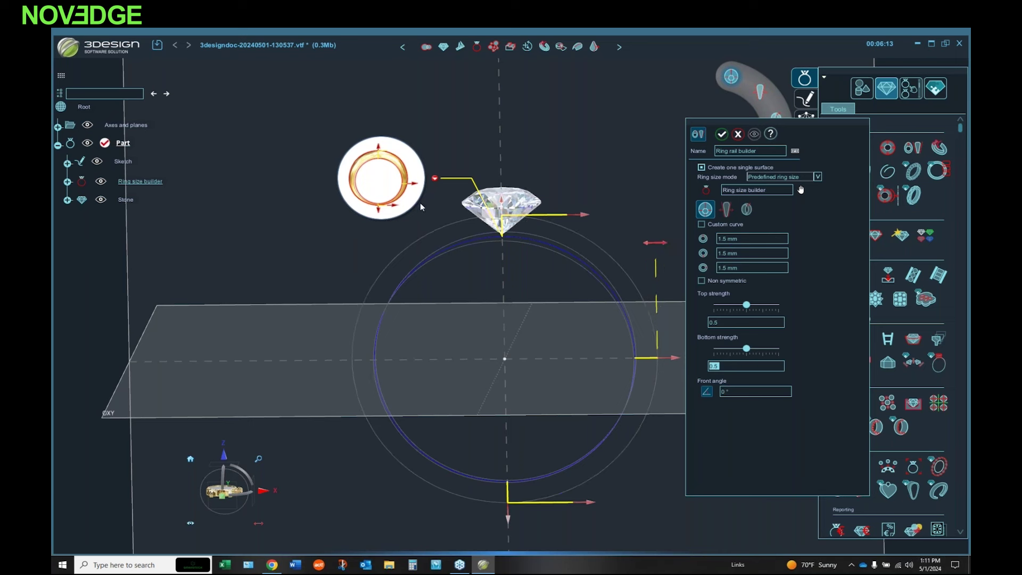
{"action": "left_click", "coordinate": [374, 178]}
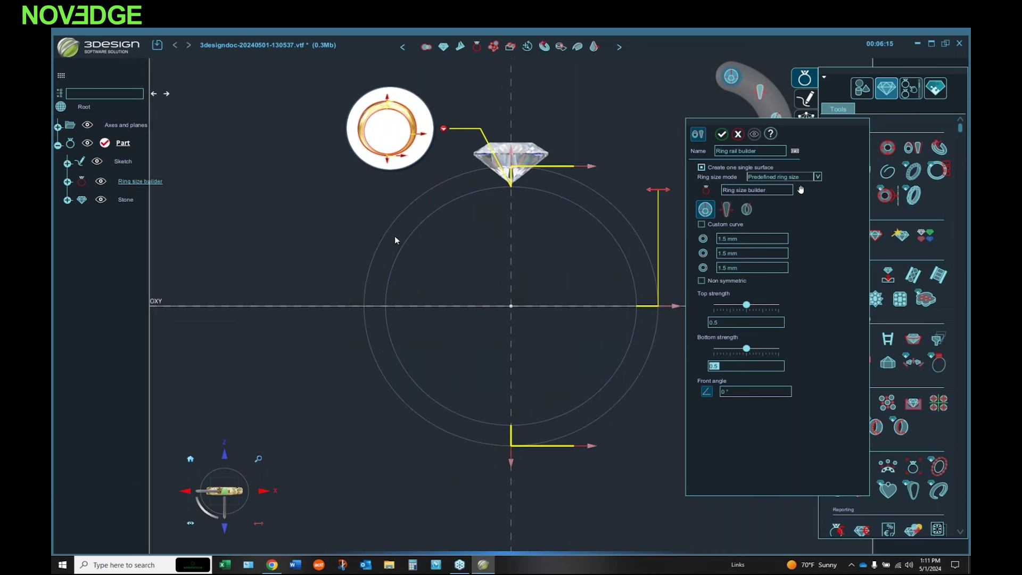
Step: Set the shank's side offsets to 5 mm at the top, 3 mm in the middle and 2 mm at the bottom
{"action": "left_click", "coordinate": [725, 209]}
{"action": "left_click", "coordinate": [627, 144]}
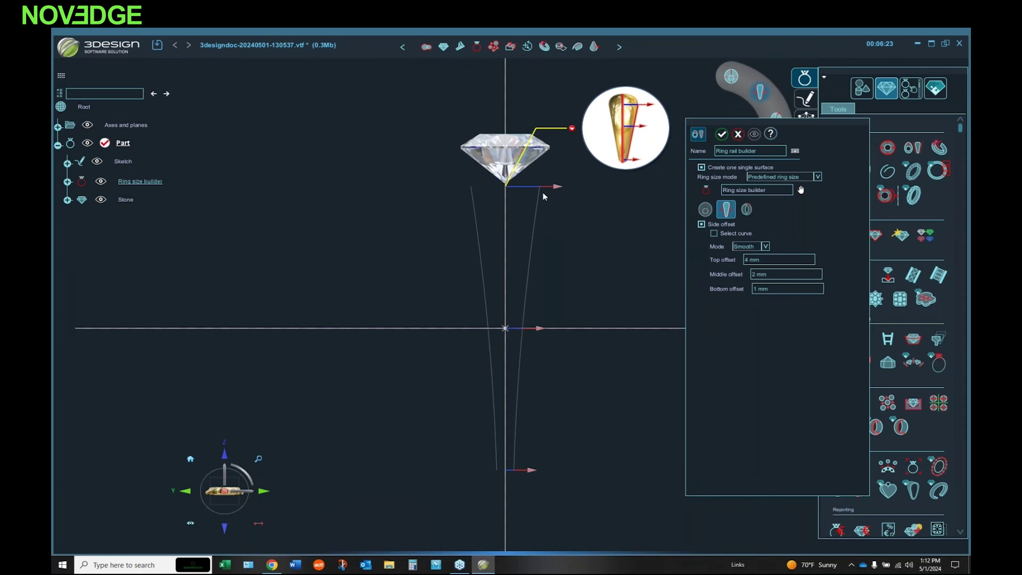
{"action": "mouse_move", "coordinate": [553, 193]}
{"action": "left_mouse_down"}
{"action": "mouse_move", "coordinate": [576, 193]}
{"action": "mouse_move", "coordinate": [564, 191]}
{"action": "left_mouse_up"}
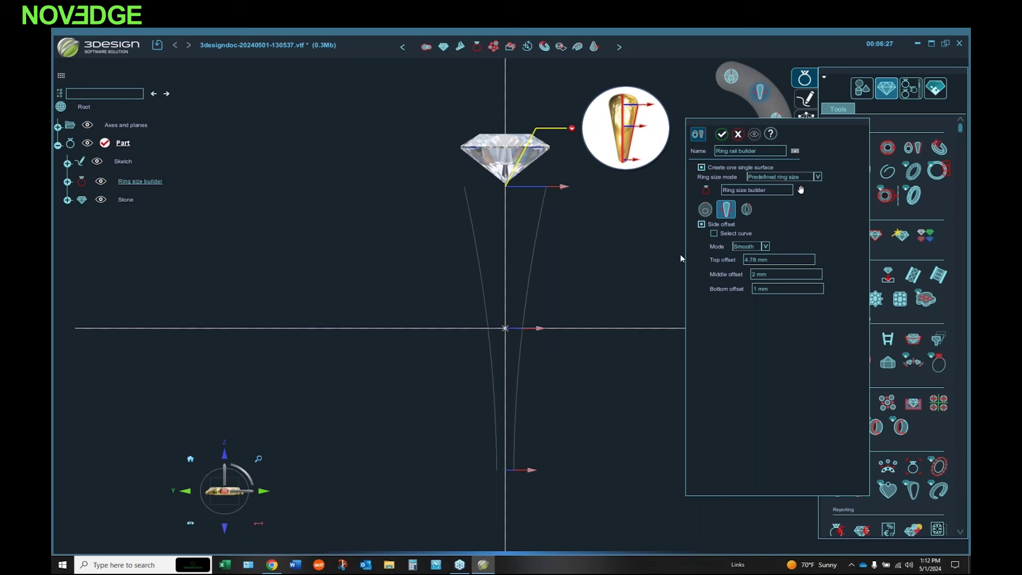
{"action": "double_click", "coordinate": [778, 261]}
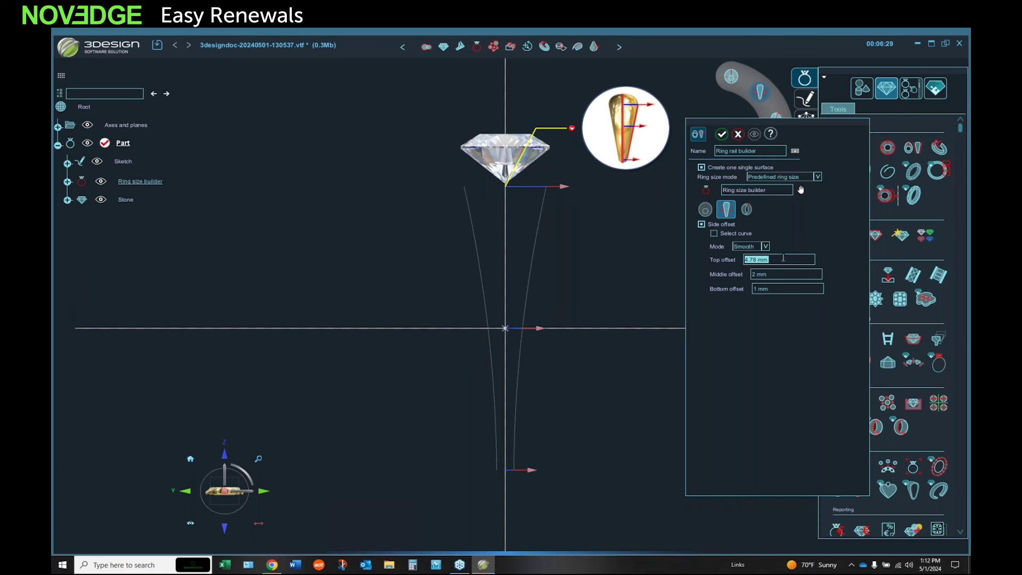
{"action": "type", "text": "5"}
{"action": "double_click", "coordinate": [781, 275]}
{"action": "type", "text": "3"}
{"action": "double_click", "coordinate": [786, 289]}
{"action": "type", "text": "2"}
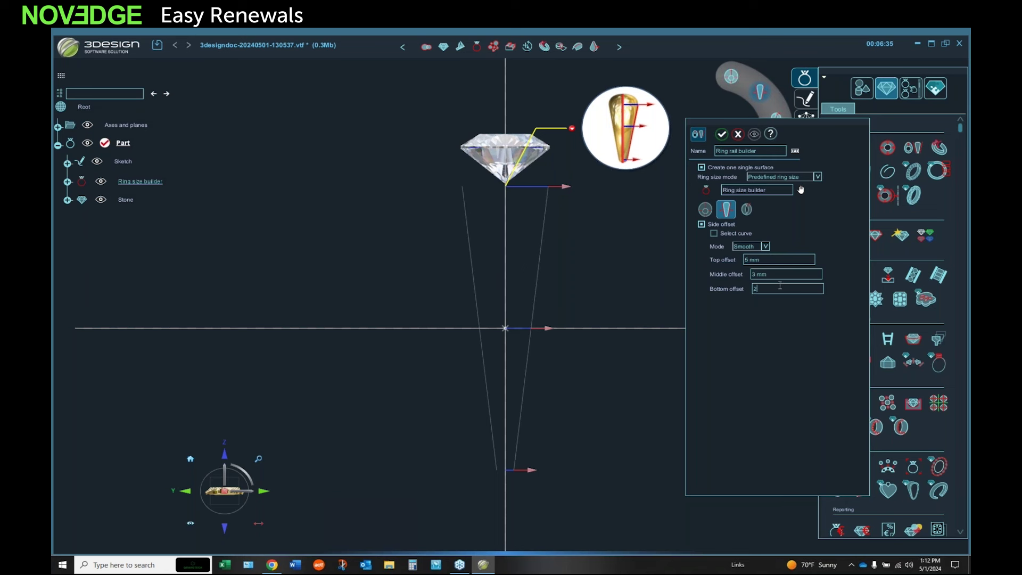
{"action": "double_click", "coordinate": [789, 273]}
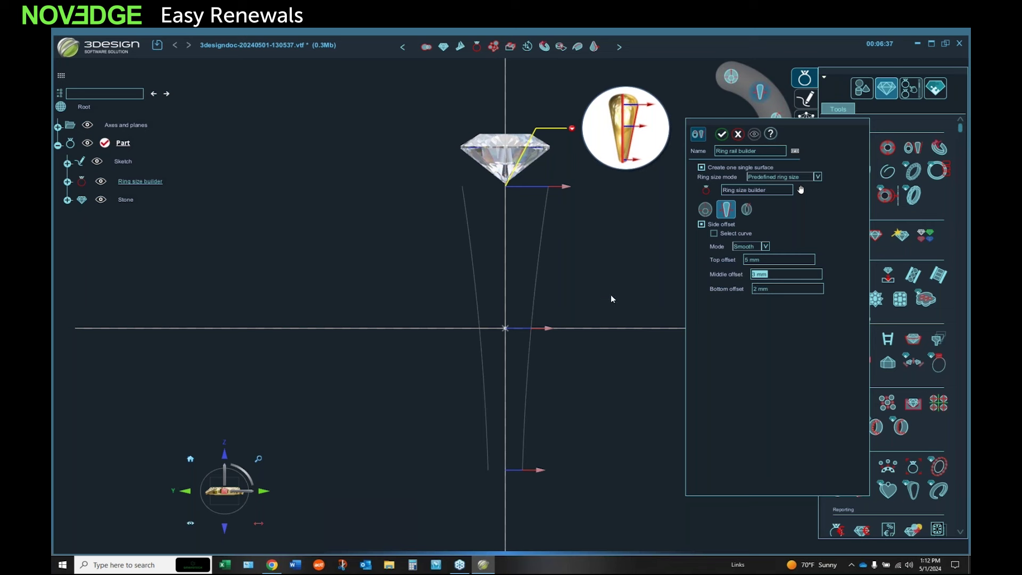
Step: Enable a section for the ring rail and open the symbol library to choose its profile
{"action": "middle_click_drag", "start_coordinate": [366, 316], "coordinate": [480, 325]}
{"action": "left_click", "coordinate": [746, 211]}
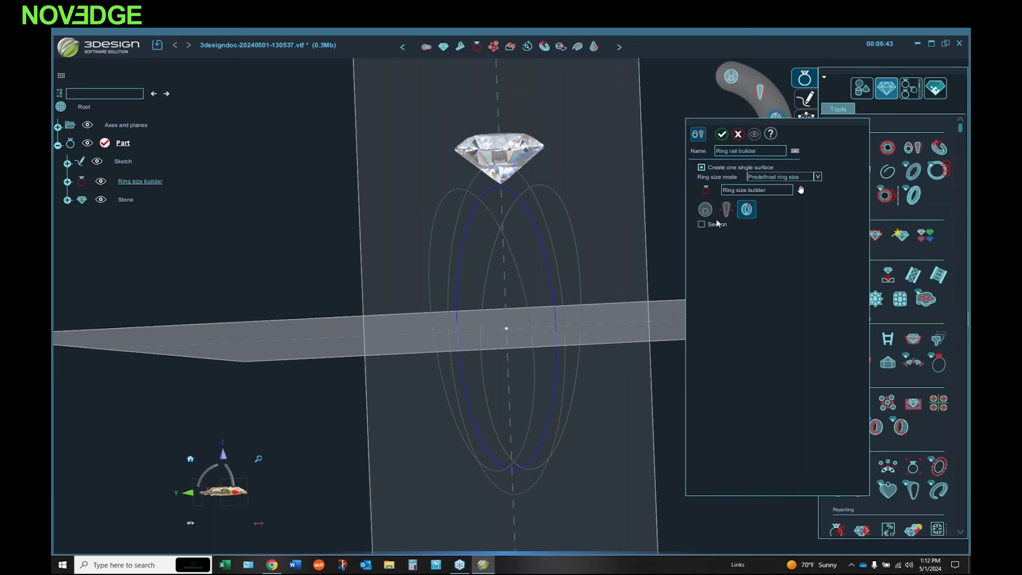
{"action": "left_click", "coordinate": [703, 224]}
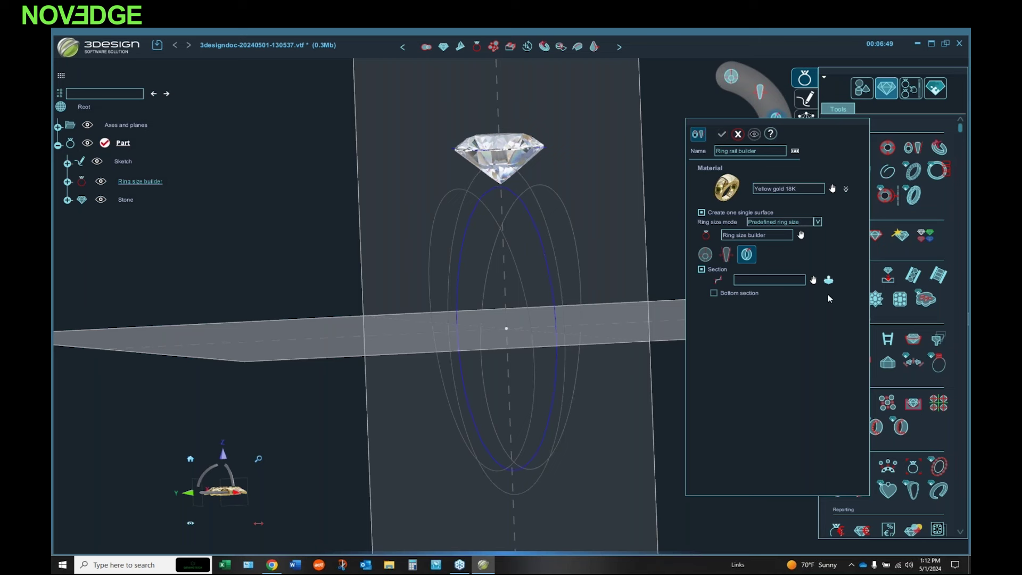
{"action": "left_click", "coordinate": [814, 280]}
{"action": "left_click_drag", "start_coordinate": [524, 425], "coordinate": [528, 336]}
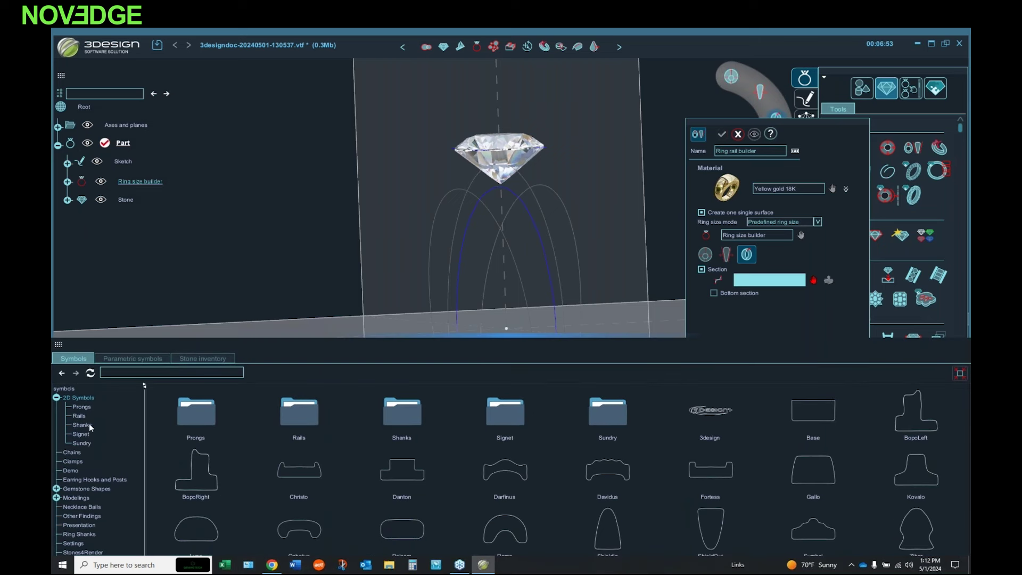
Step: Browse the symbol library's prong, shank, signet, chain, bail, findings and ring shank categories
{"action": "left_click", "coordinate": [86, 408]}
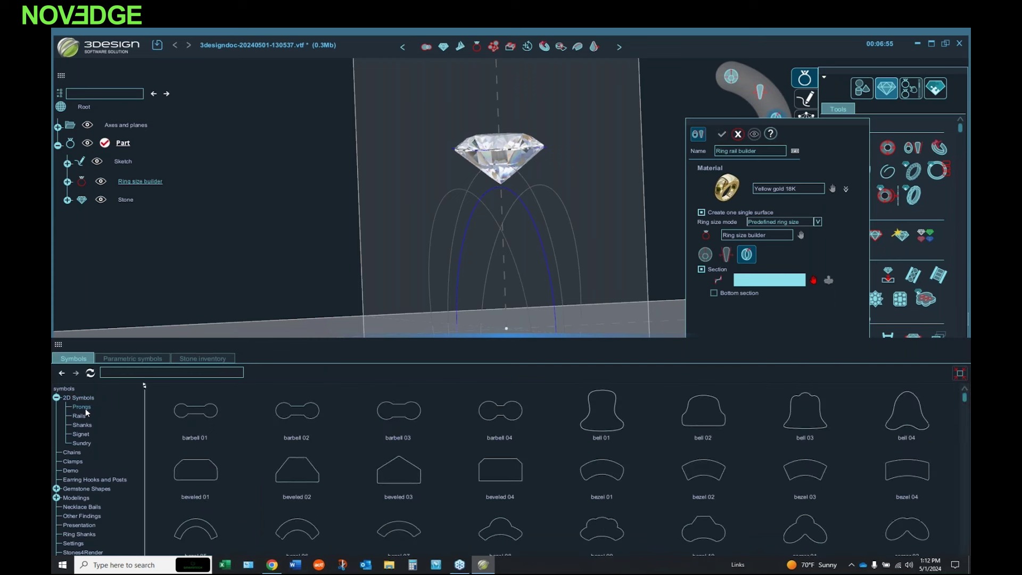
{"action": "left_click", "coordinate": [84, 424]}
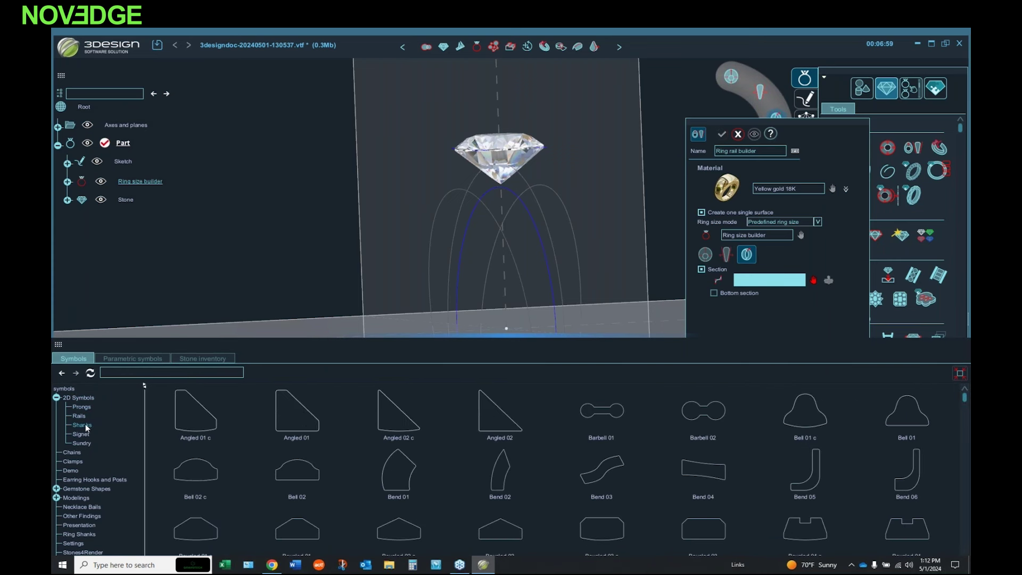
{"action": "left_click", "coordinate": [86, 434]}
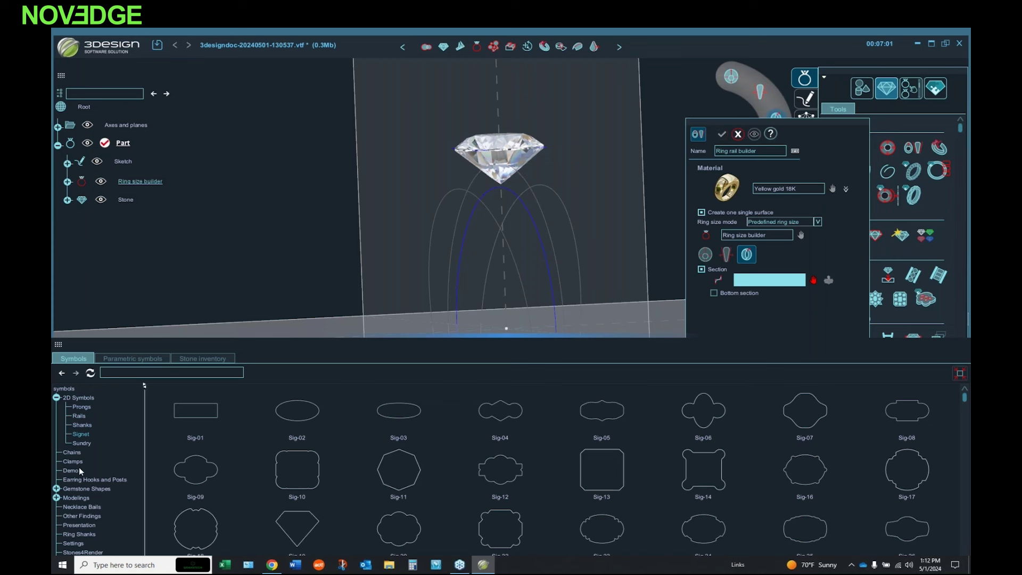
{"action": "left_click", "coordinate": [71, 451]}
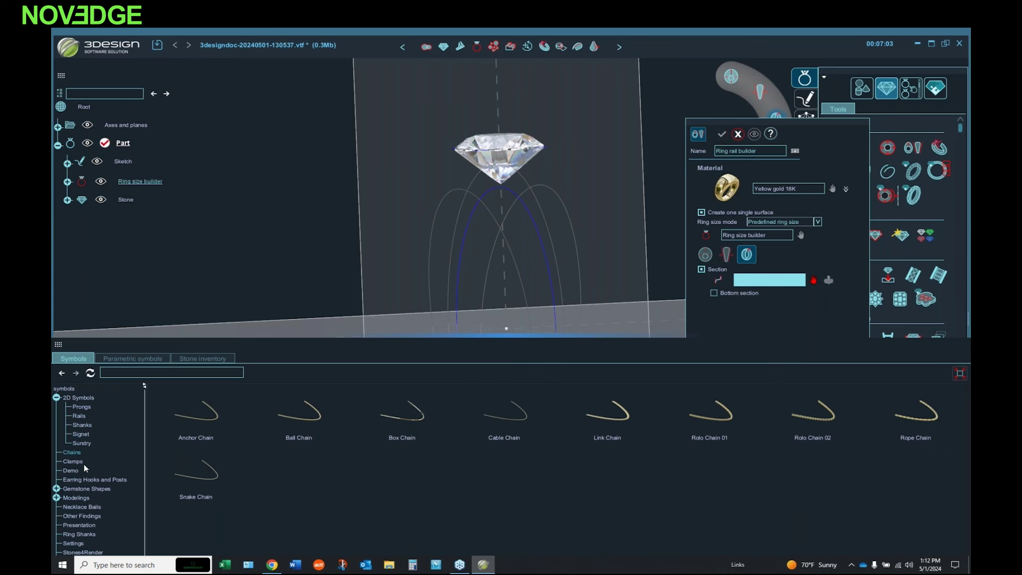
{"action": "left_click", "coordinate": [80, 506]}
{"action": "left_click", "coordinate": [85, 515]}
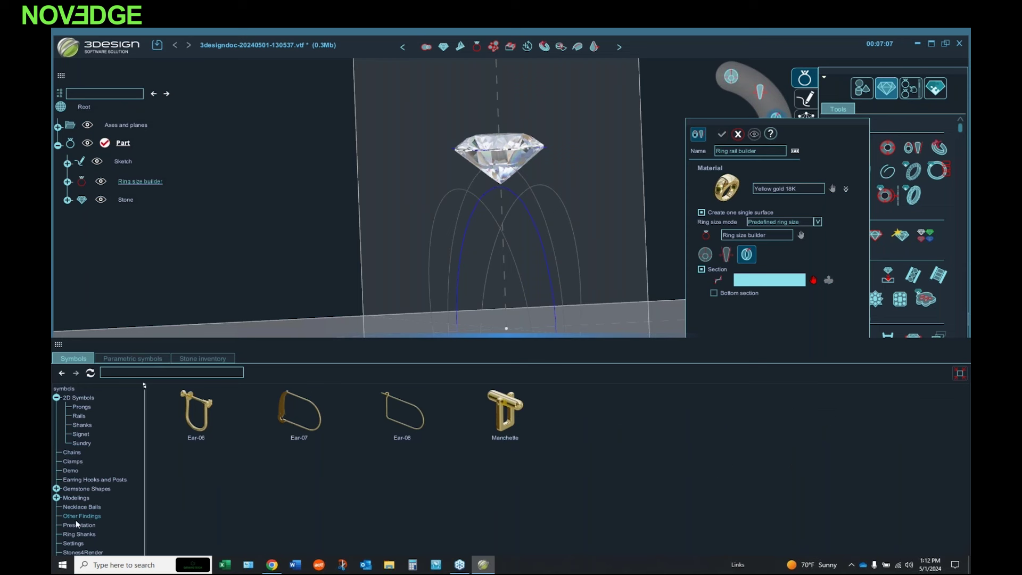
{"action": "left_click", "coordinate": [89, 533]}
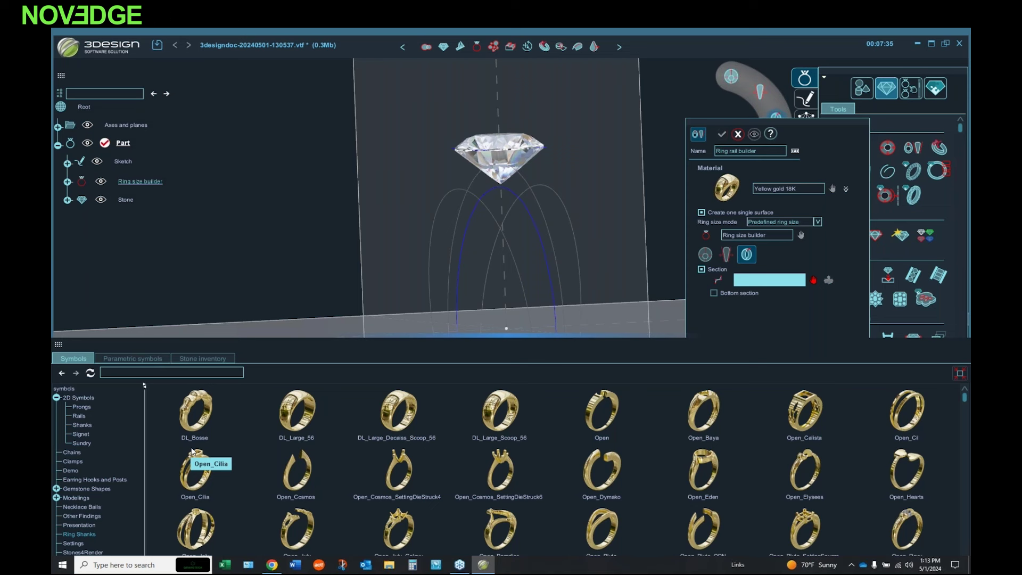
Step: Pick the Half Round 09 symbol from the 2D shanks as the section, preview the shank and create it
{"action": "left_click", "coordinate": [81, 425]}
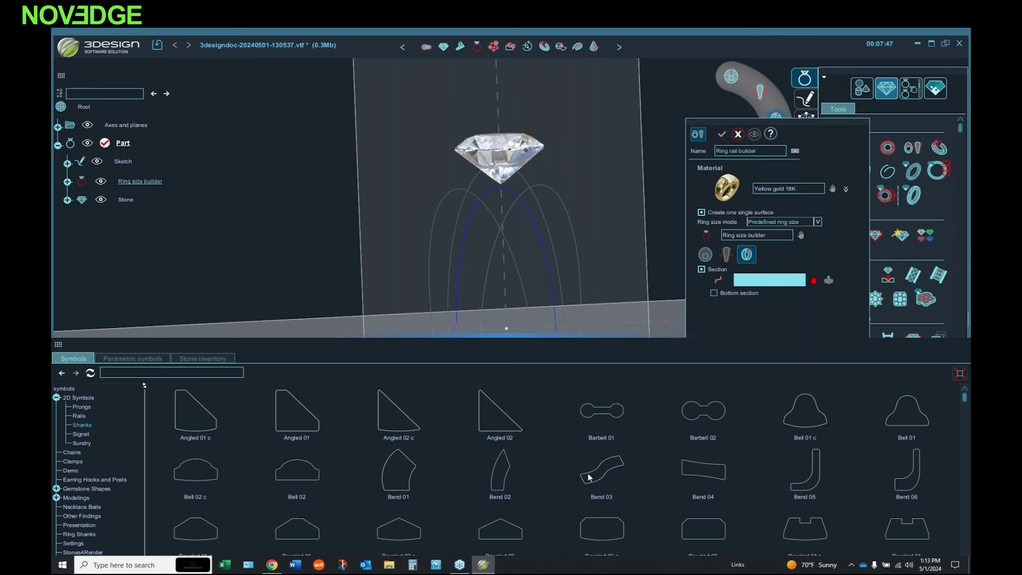
{"action": "scroll", "coordinate": [591, 472], "scroll_direction": "down", "scroll_amount": 5}
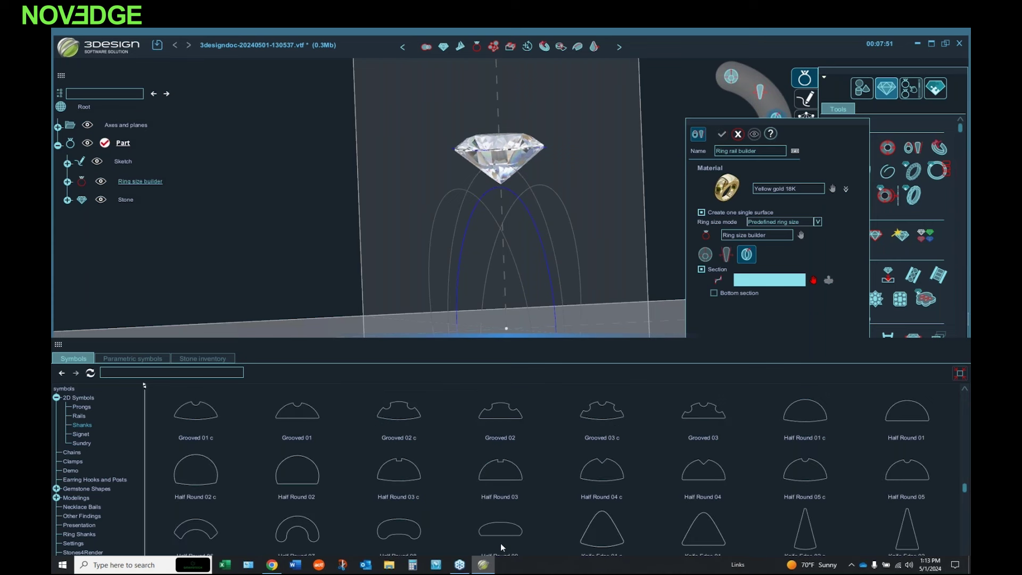
{"action": "double_click", "coordinate": [501, 529]}
{"action": "left_click", "coordinate": [754, 134]}
{"action": "middle_click_drag", "start_coordinate": [531, 320], "coordinate": [633, 341]}
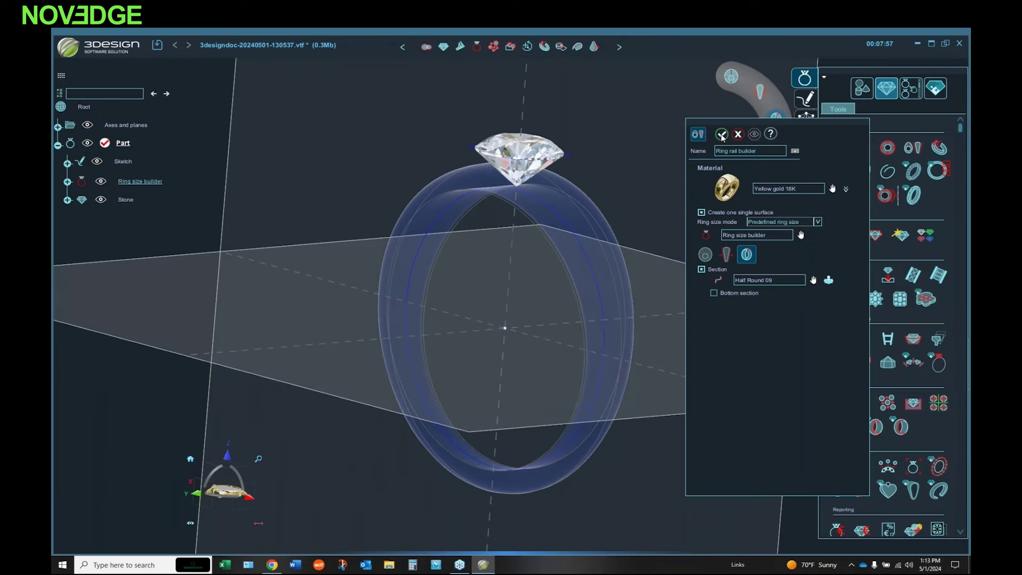
{"action": "left_click", "coordinate": [721, 133]}
{"action": "middle_click_drag", "start_coordinate": [405, 260], "coordinate": [581, 243]}
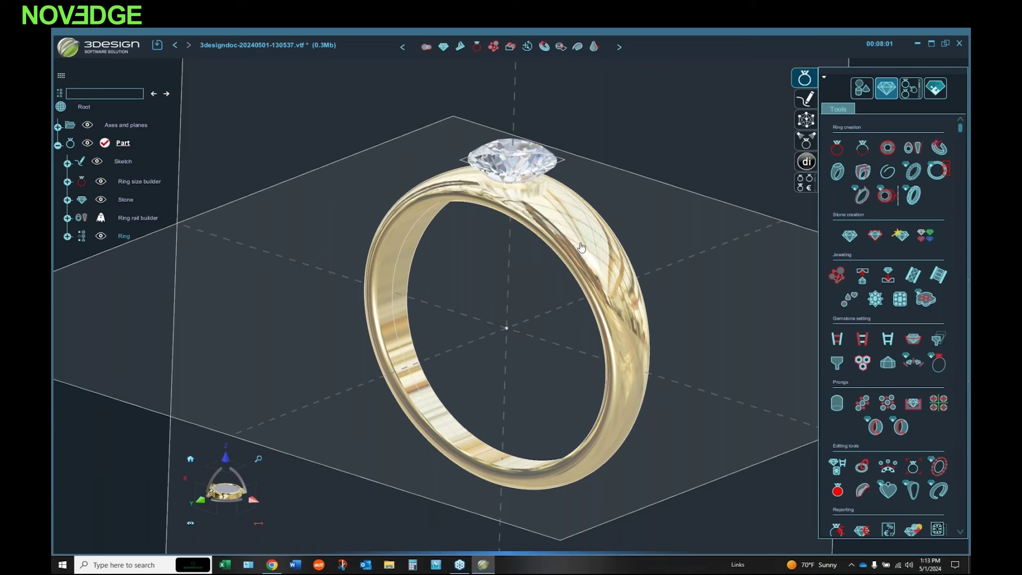
Step: Reopen the ring rail builder for editing and open the material library for its metal
{"action": "double_click", "coordinate": [581, 244]}
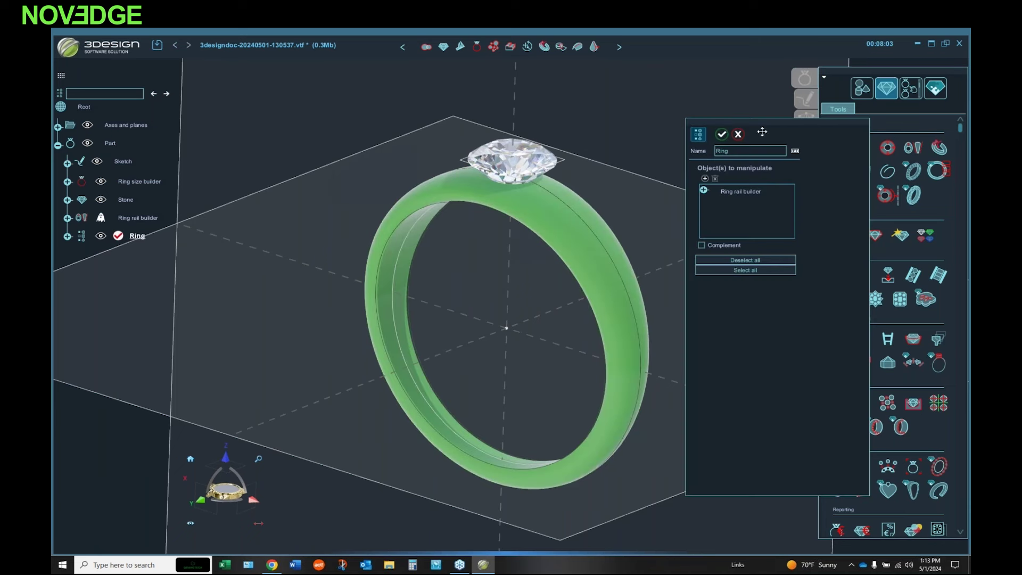
{"action": "left_click", "coordinate": [739, 134]}
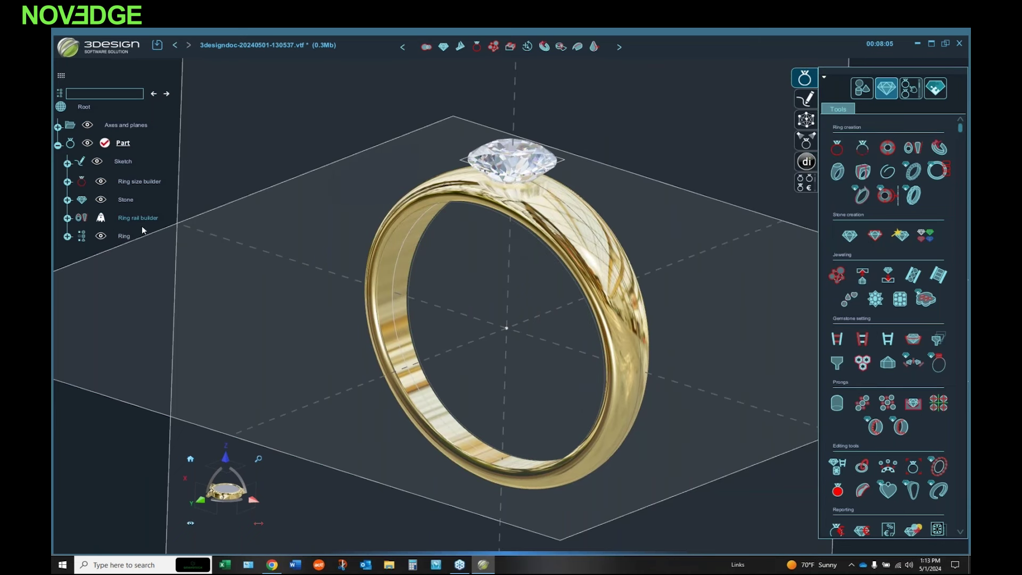
{"action": "double_click", "coordinate": [145, 218]}
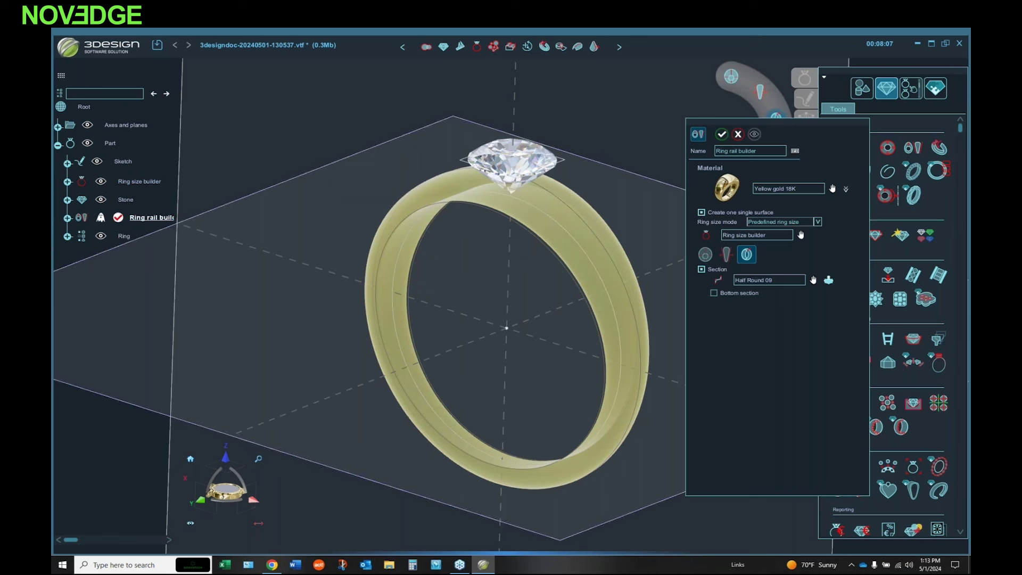
{"action": "left_click", "coordinate": [832, 189]}
{"action": "scroll", "coordinate": [333, 346], "scroll_direction": "up", "scroll_amount": 2}
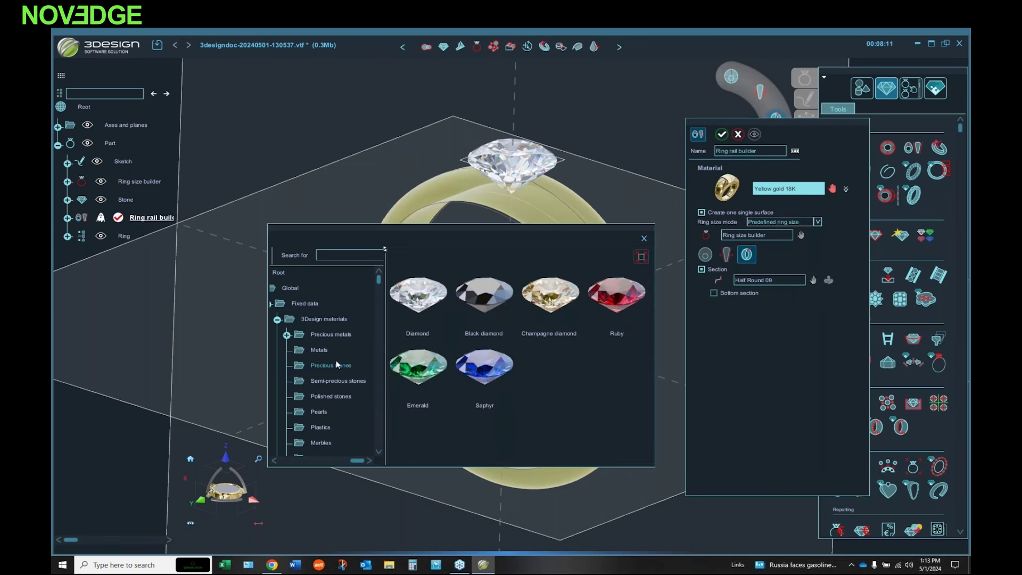
Step: Assign White gold 18K from the 18K precious metals to the ring rail shank and update the ring
{"action": "double_click", "coordinate": [347, 334]}
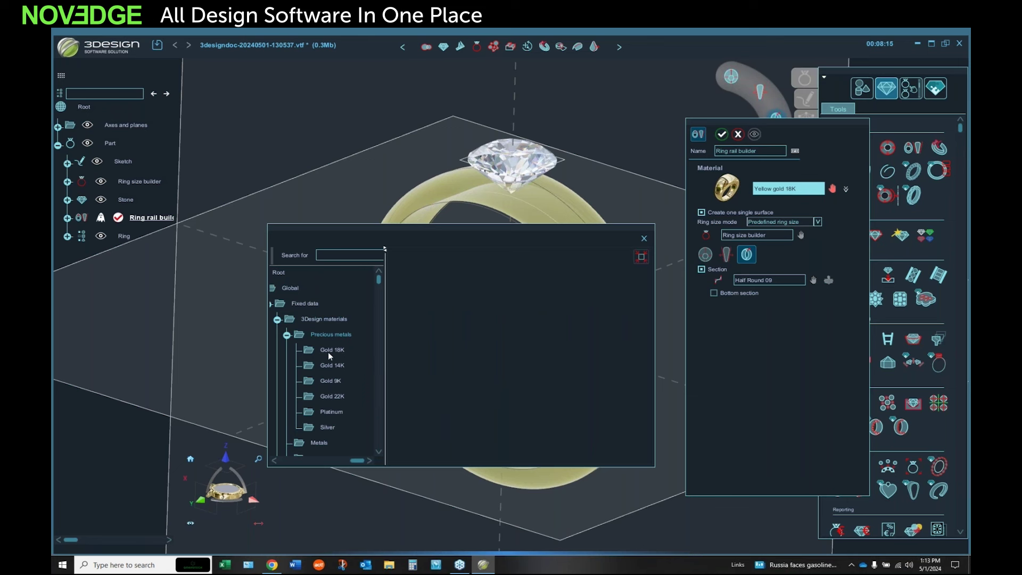
{"action": "left_click", "coordinate": [331, 348]}
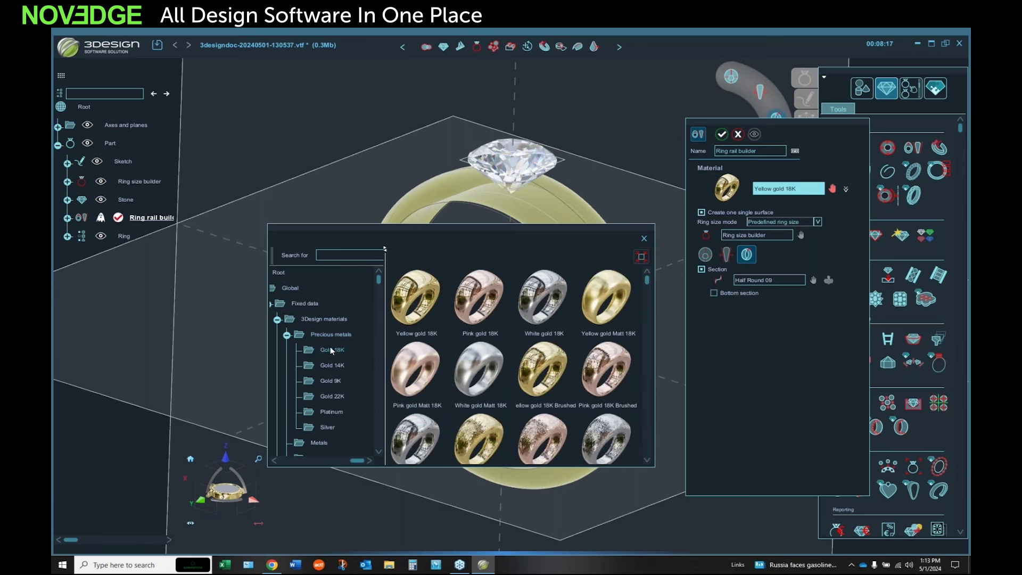
{"action": "scroll", "coordinate": [330, 346], "scroll_direction": "down", "scroll_amount": 1}
{"action": "scroll", "coordinate": [459, 435], "scroll_direction": "down", "scroll_amount": 1}
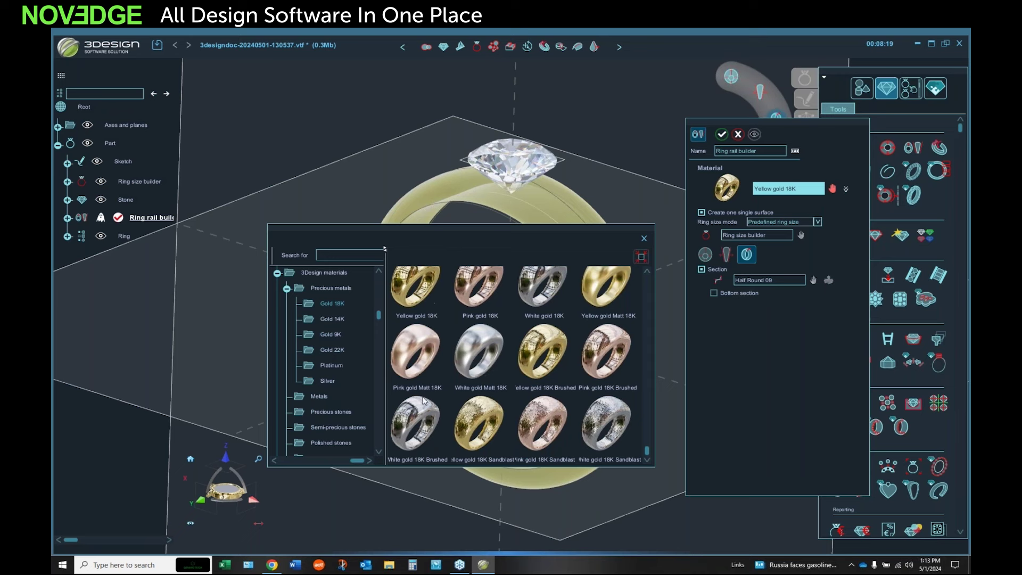
{"action": "scroll", "coordinate": [552, 422], "scroll_direction": "up", "scroll_amount": 1}
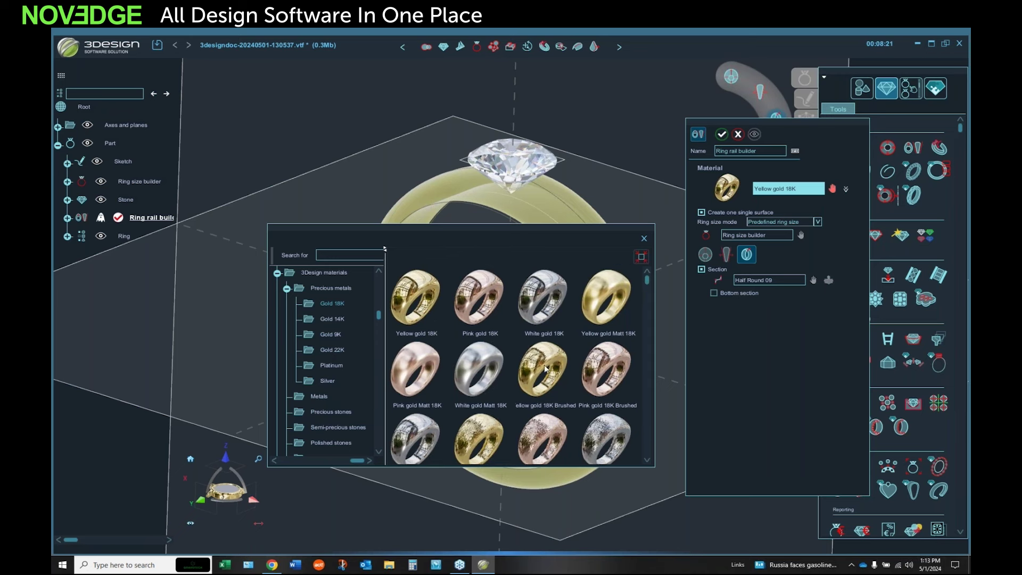
{"action": "double_click", "coordinate": [546, 293]}
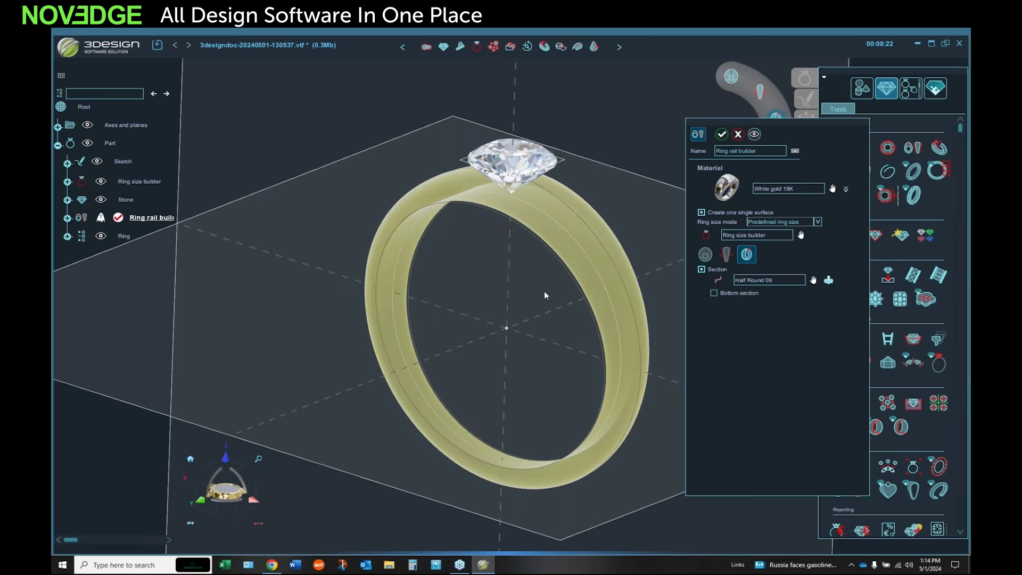
{"action": "left_click", "coordinate": [722, 134]}
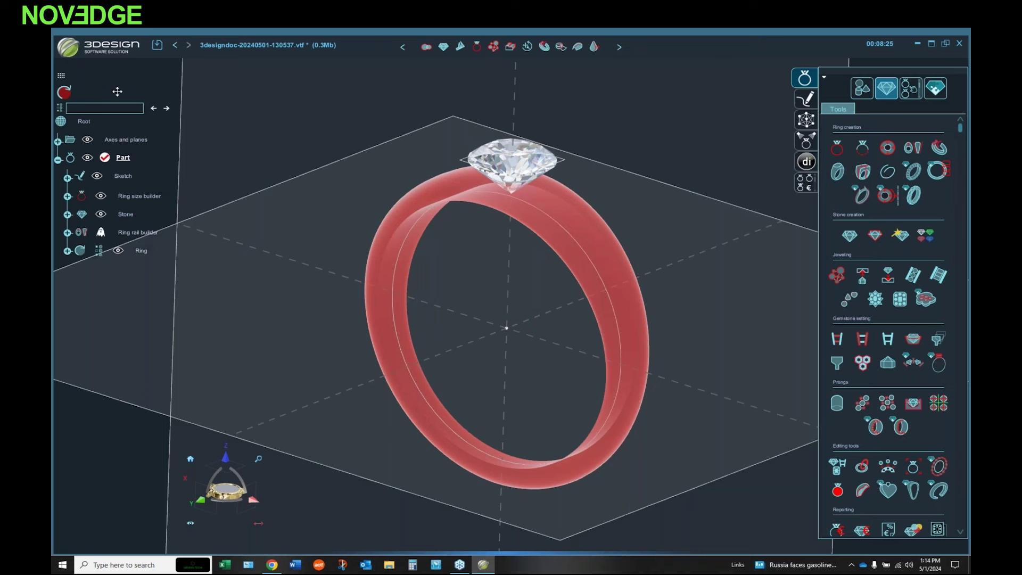
{"action": "middle_click_drag", "start_coordinate": [567, 302], "coordinate": [516, 297]}
{"action": "scroll", "coordinate": [515, 301], "scroll_direction": "up", "scroll_amount": 2}
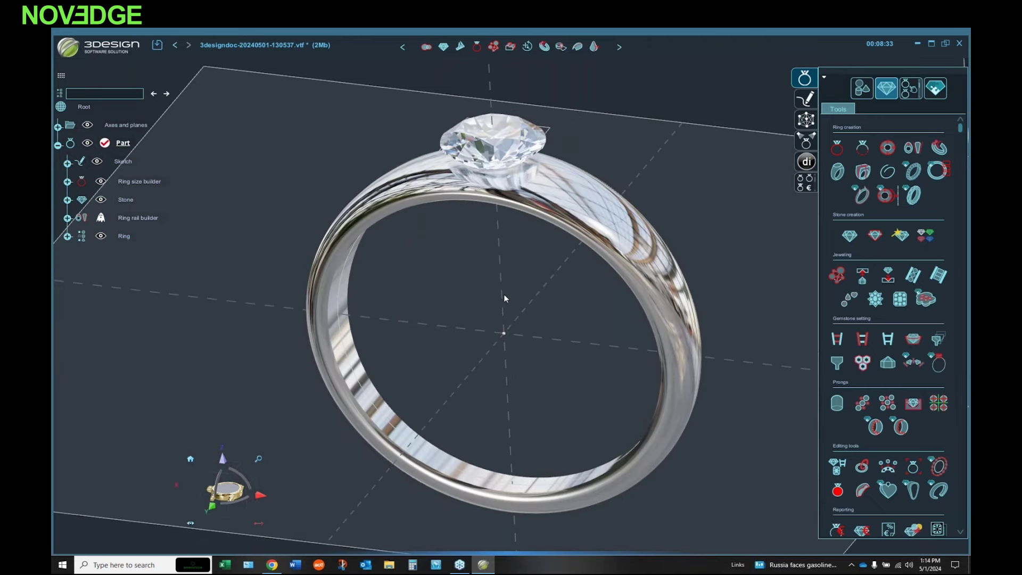
{"action": "middle_click_drag", "start_coordinate": [559, 343], "coordinate": [460, 336]}
Step: Start a bezel setting around the existing stone and lower it to about -0.64 mm in height
{"action": "left_click", "coordinate": [126, 199]}
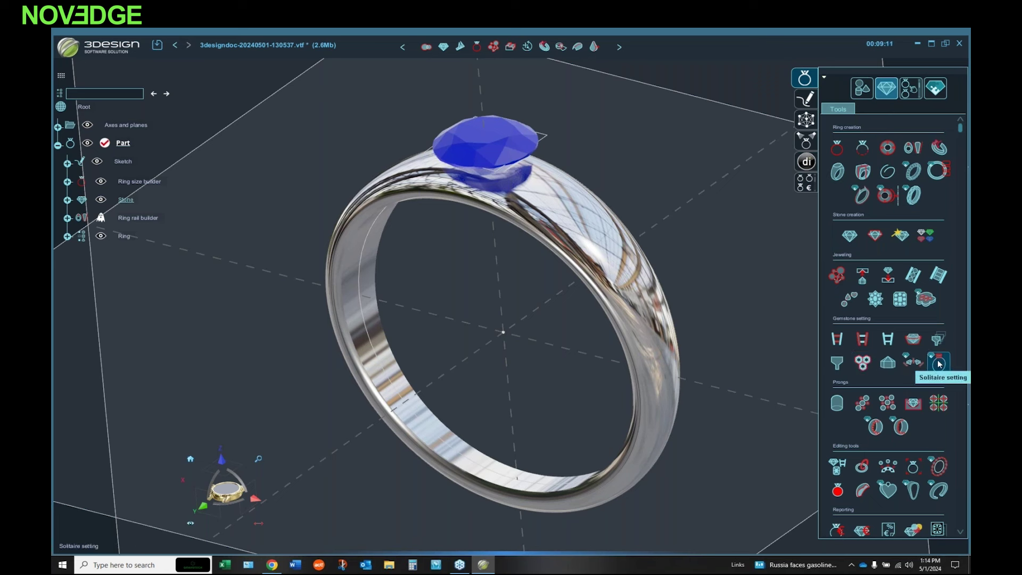
{"action": "left_click", "coordinate": [911, 339]}
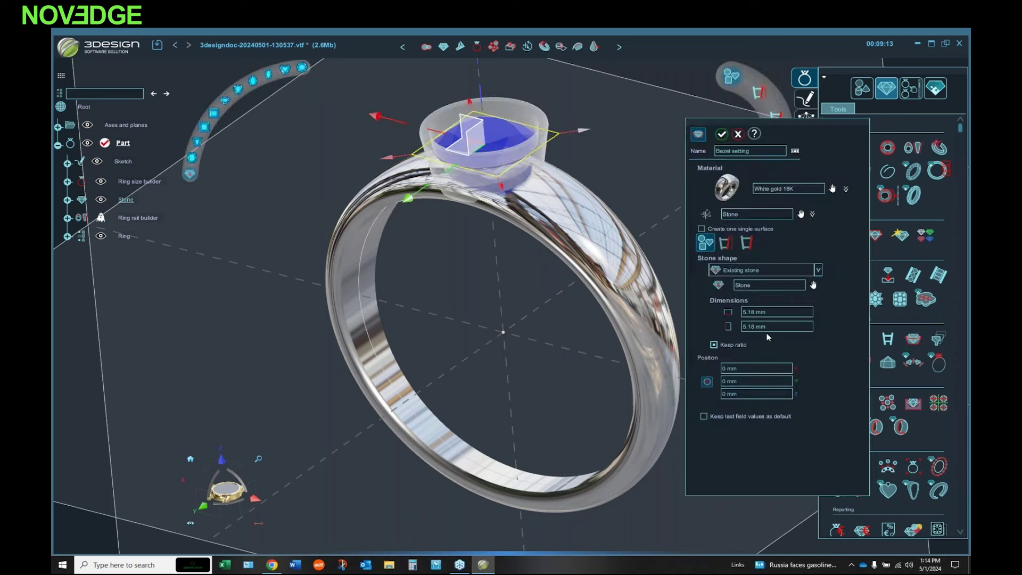
{"action": "middle_click_drag", "start_coordinate": [464, 329], "coordinate": [479, 299]}
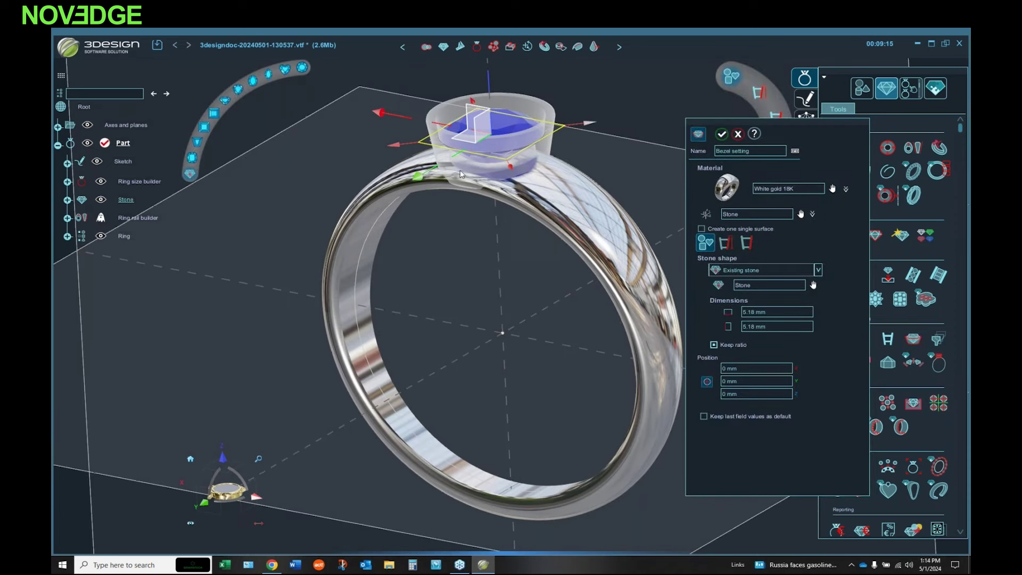
{"action": "scroll", "coordinate": [495, 230], "scroll_direction": "up", "scroll_amount": 2}
{"action": "scroll", "coordinate": [499, 226], "scroll_direction": "down", "scroll_amount": 6}
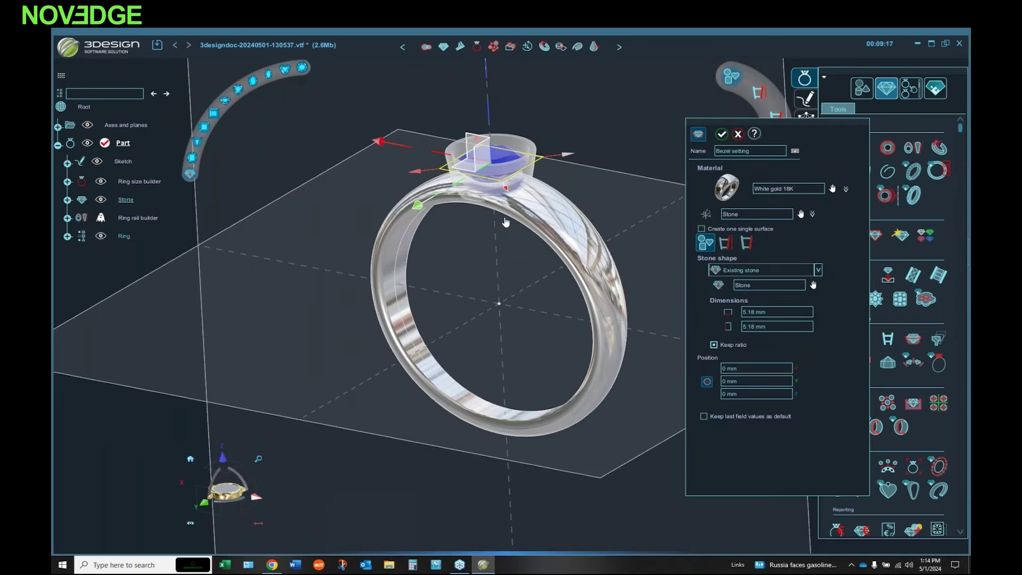
{"action": "left_click_drag", "start_coordinate": [488, 62], "coordinate": [489, 74]}
{"action": "middle_click_drag", "start_coordinate": [497, 124], "coordinate": [498, 139]}
{"action": "scroll", "coordinate": [506, 160], "scroll_direction": "up", "scroll_amount": 5}
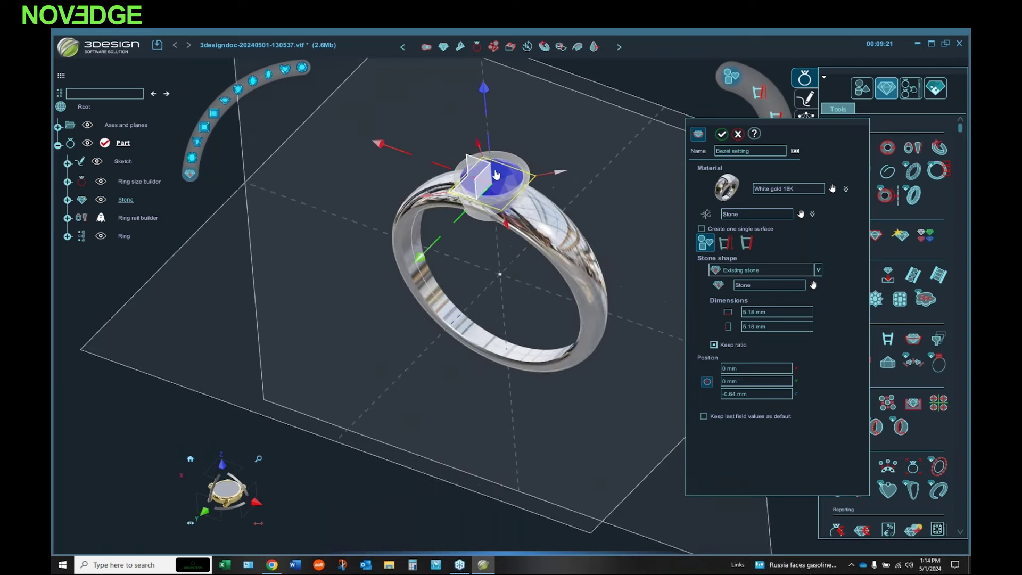
{"action": "middle_click_drag", "start_coordinate": [511, 185], "coordinate": [433, 220]}
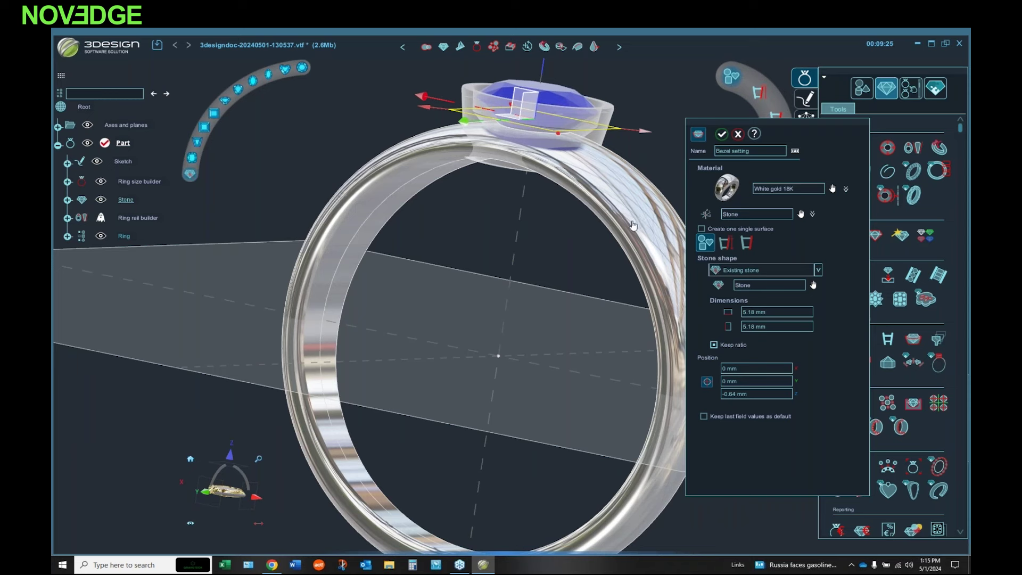
Step: Adjust the bezel profile to an angle of about 8.38° and a height of about 3.59 mm, with a 40° seat angle
{"action": "left_click", "coordinate": [724, 244]}
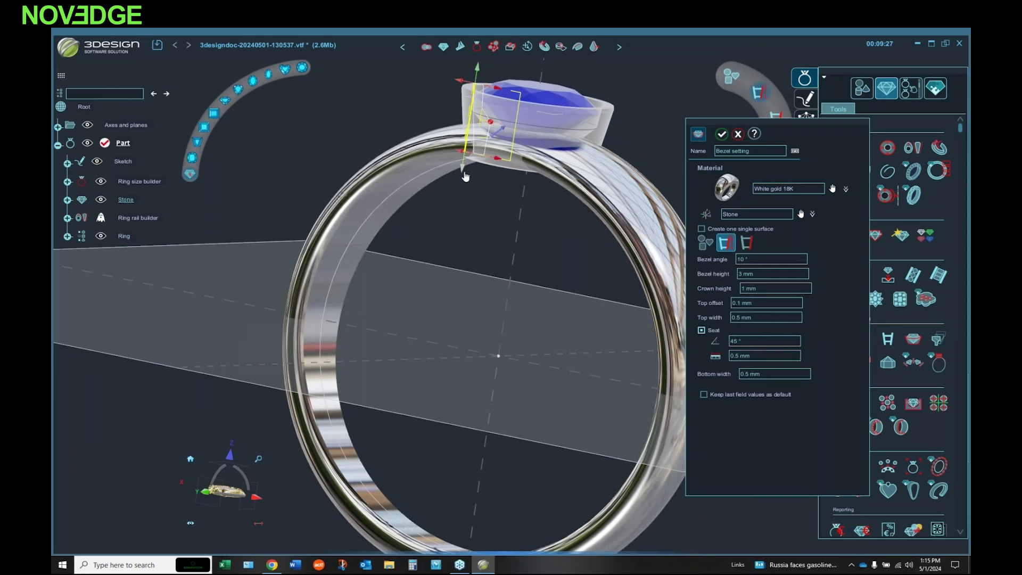
{"action": "middle_click_drag", "start_coordinate": [477, 202], "coordinate": [541, 193]}
{"action": "middle_click_drag", "start_coordinate": [503, 159], "coordinate": [479, 274]}
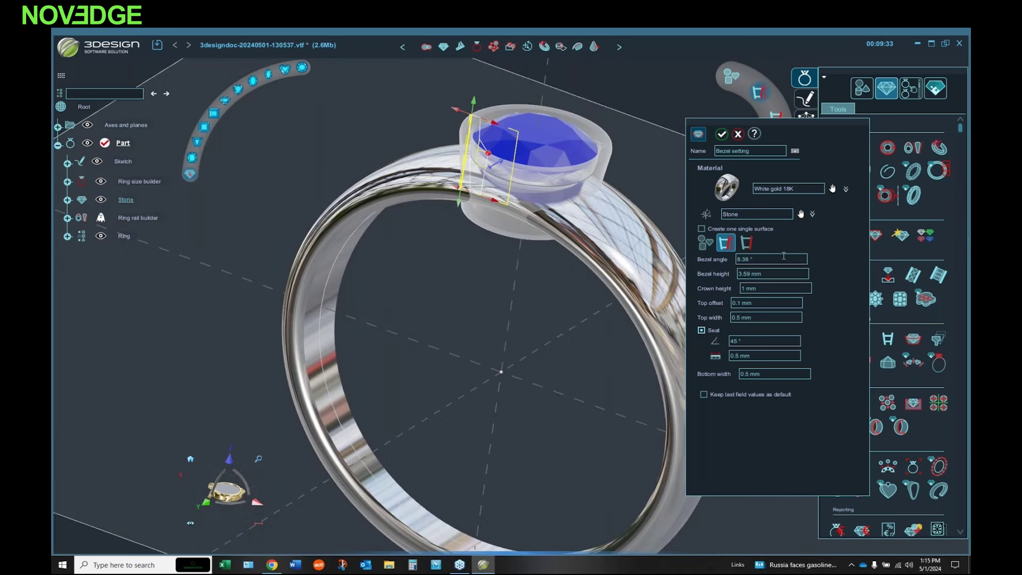
{"action": "left_click", "coordinate": [756, 339]}
{"action": "type", "text": "40"}
{"action": "key", "text": "Tab"}
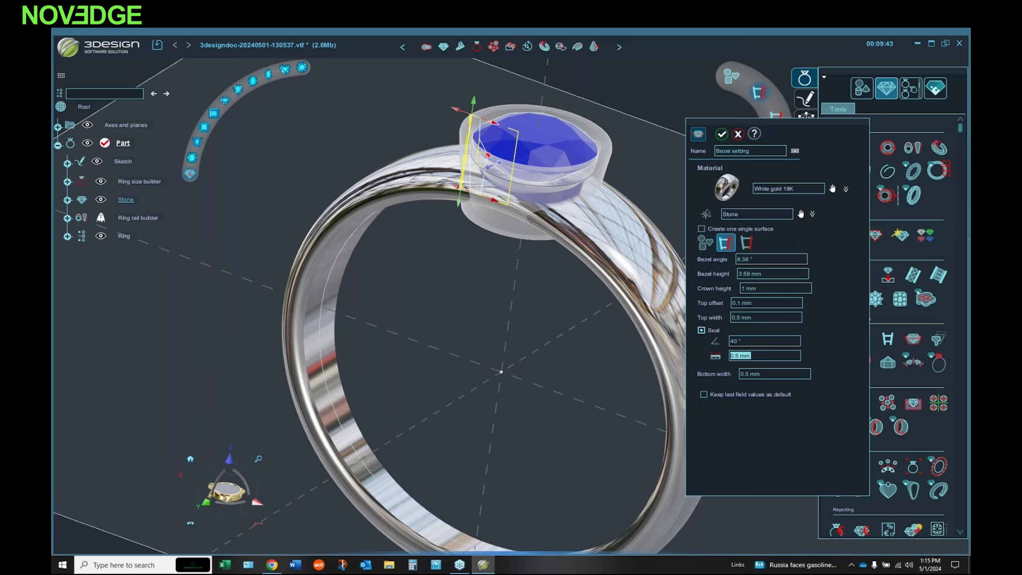
{"action": "middle_click_drag", "start_coordinate": [535, 190], "coordinate": [515, 180]}
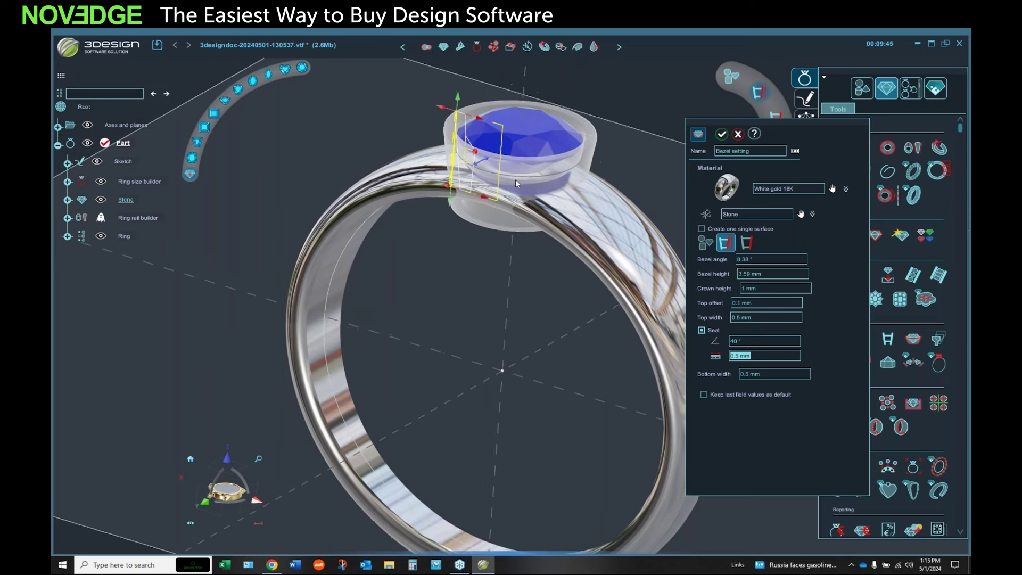
Step: Give the bezel section a rounded top and create the bezel setting
{"action": "left_click", "coordinate": [748, 244]}
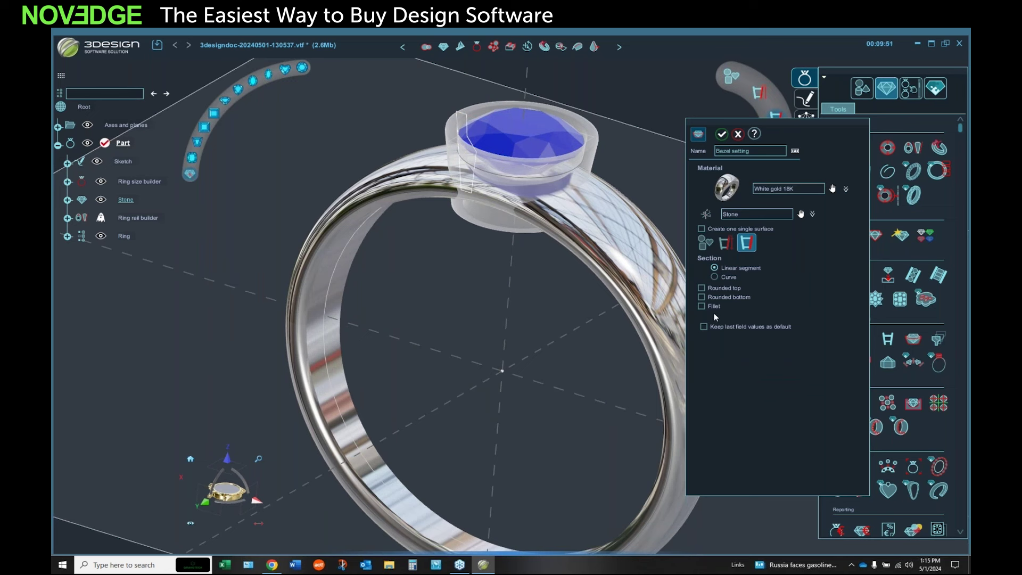
{"action": "left_click", "coordinate": [702, 288]}
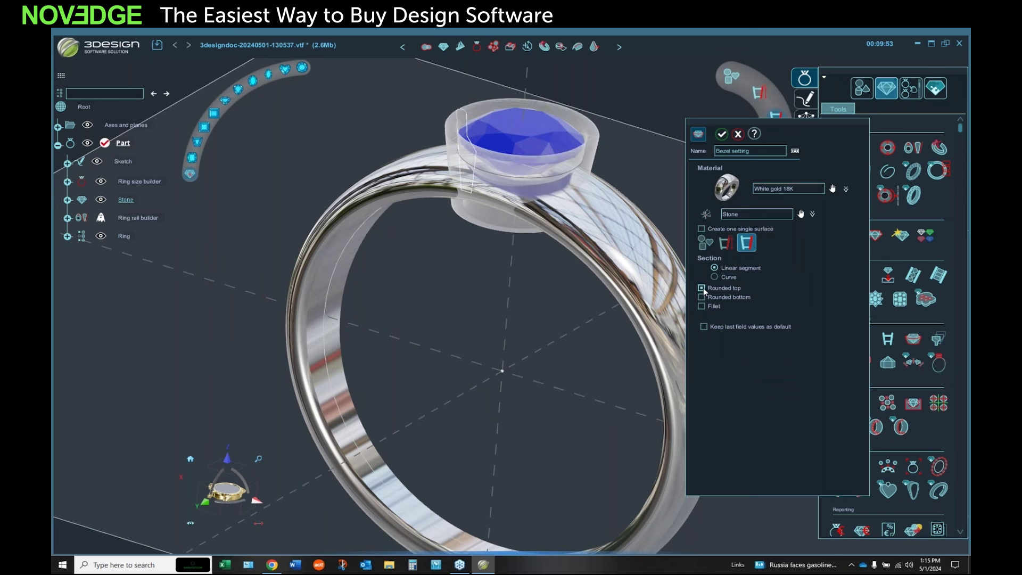
{"action": "left_click", "coordinate": [722, 134]}
{"action": "middle_click_drag", "start_coordinate": [567, 279], "coordinate": [555, 360]}
{"action": "scroll", "coordinate": [495, 310], "scroll_direction": "up", "scroll_amount": 3}
{"action": "scroll", "coordinate": [494, 311], "scroll_direction": "down", "scroll_amount": 4}
{"action": "middle_click_drag", "start_coordinate": [457, 252], "coordinate": [429, 253]}
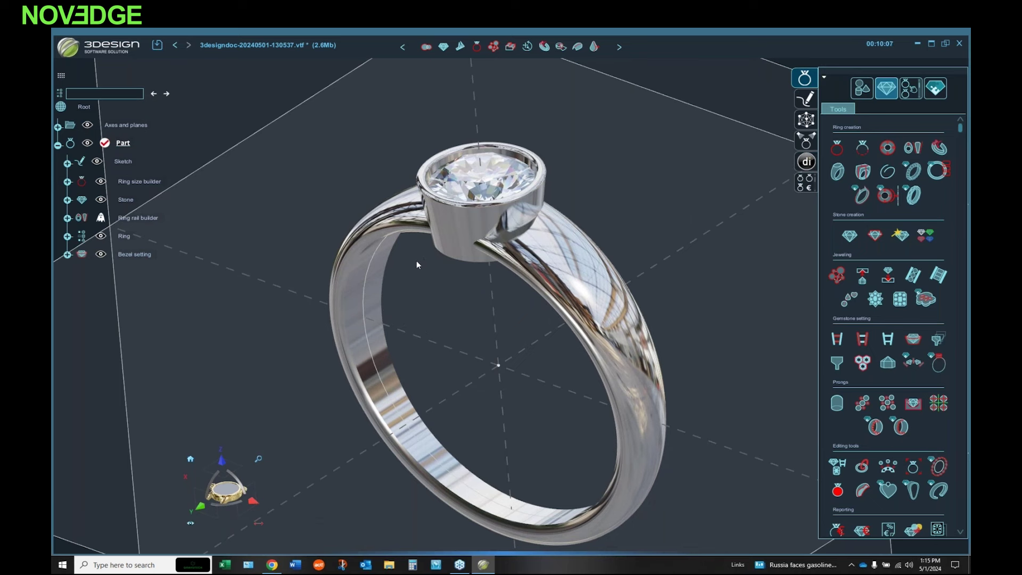
{"action": "middle_click_drag", "start_coordinate": [440, 304], "coordinate": [463, 308]}
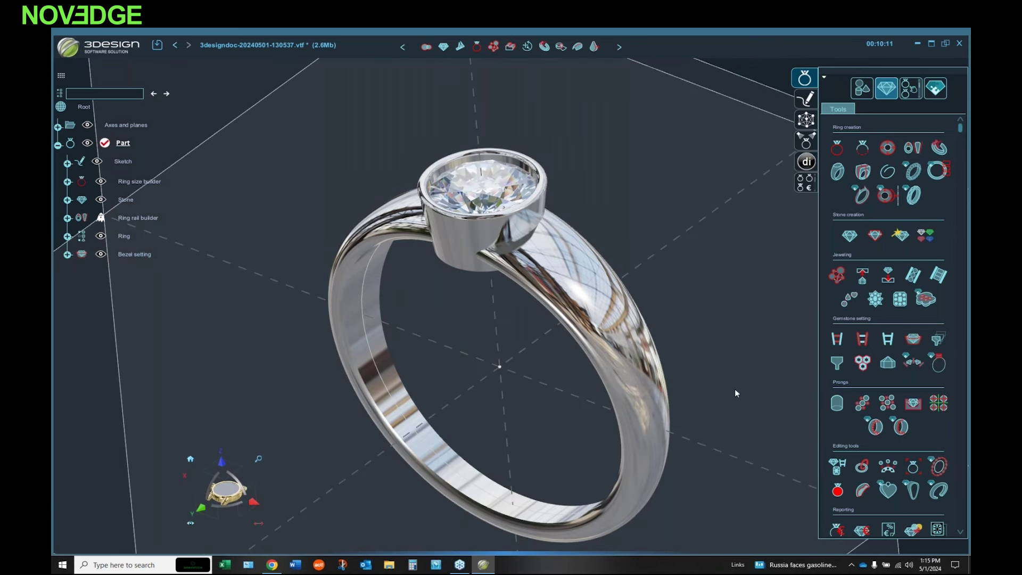
Step: Join the ring and the bezel setting into one solid with a Boolean addition
{"action": "left_click", "coordinate": [453, 240]}
{"action": "middle_click_drag", "start_coordinate": [461, 247], "coordinate": [467, 231]}
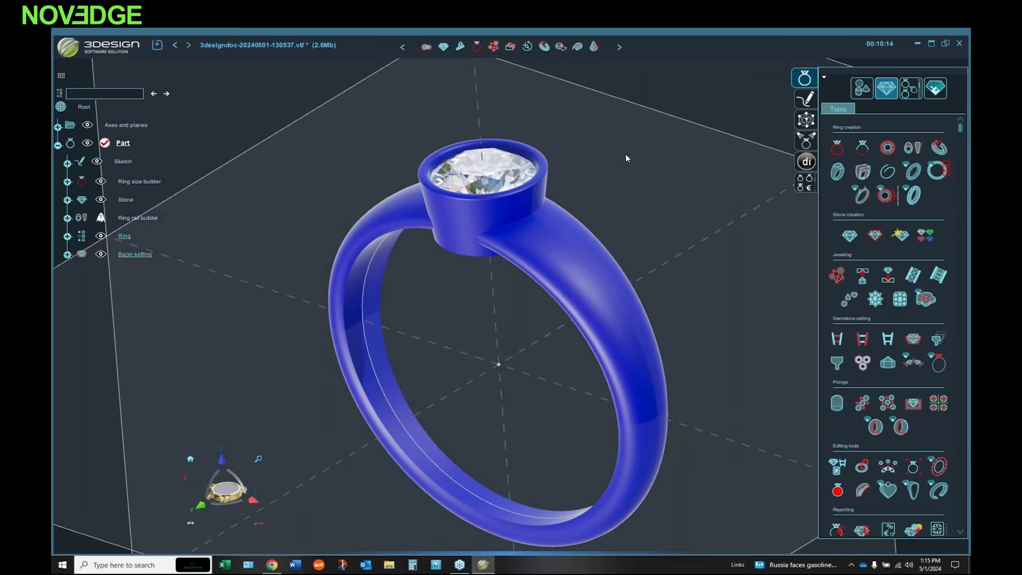
{"action": "left_click", "coordinate": [861, 87]}
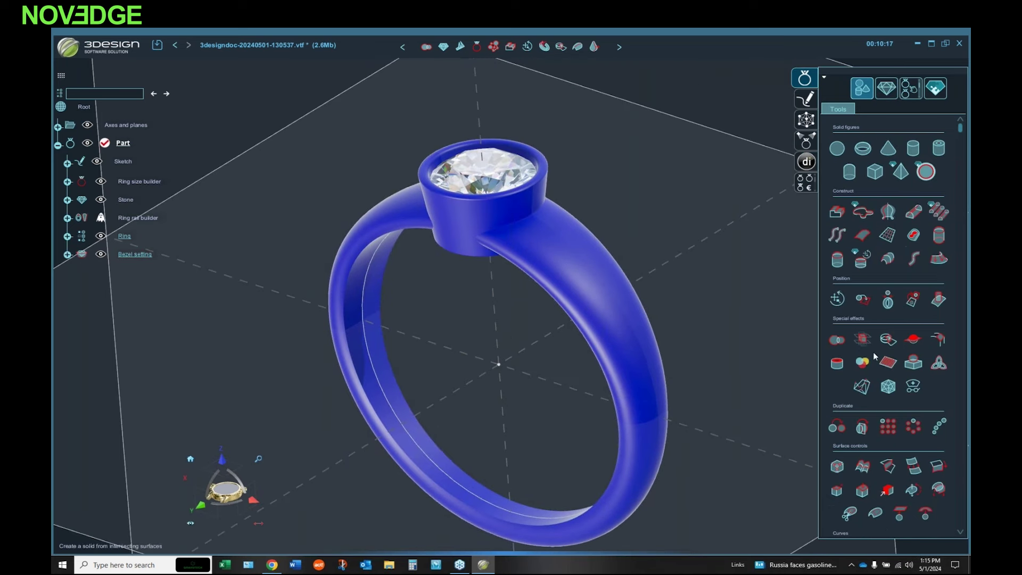
{"action": "scroll", "coordinate": [885, 362], "scroll_direction": "down", "scroll_amount": 1}
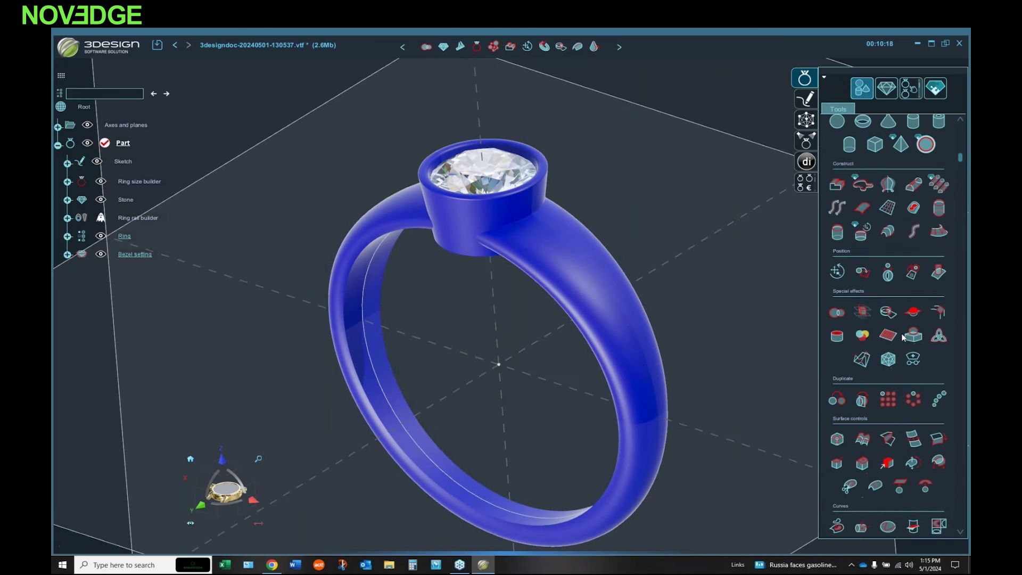
{"action": "left_click", "coordinate": [836, 314]}
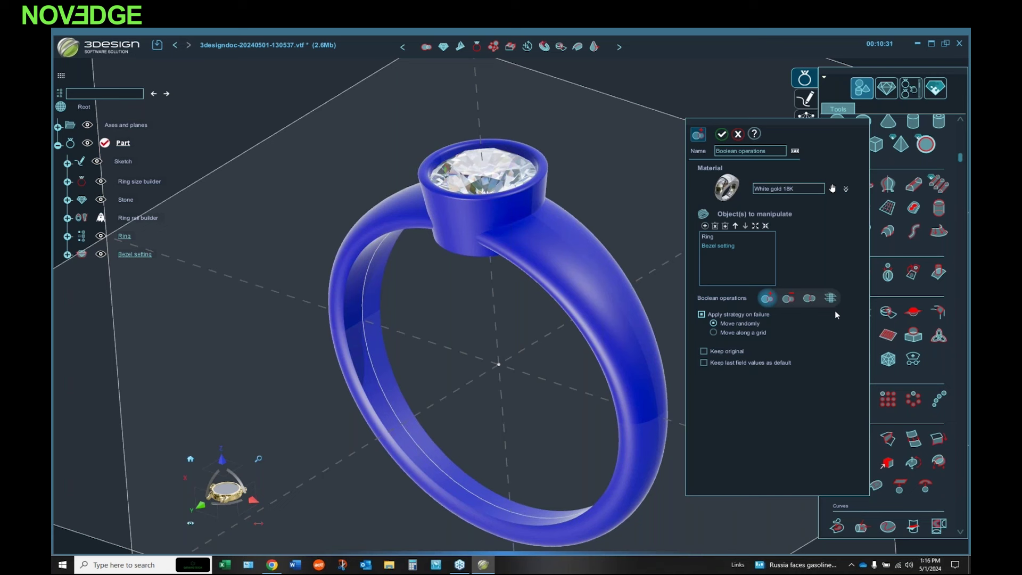
{"action": "left_click", "coordinate": [767, 300]}
{"action": "left_click", "coordinate": [722, 134]}
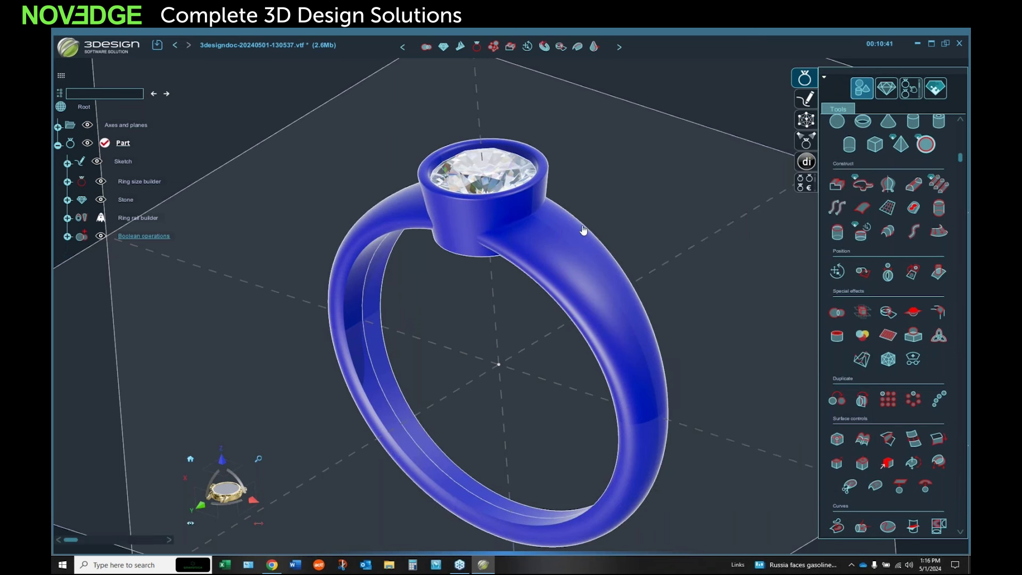
Step: Start a stone cutter based on the existing stone and extend its through hole below the bezel to about 3.25 mm deep
{"action": "middle_click_drag", "start_coordinate": [554, 233], "coordinate": [550, 248]}
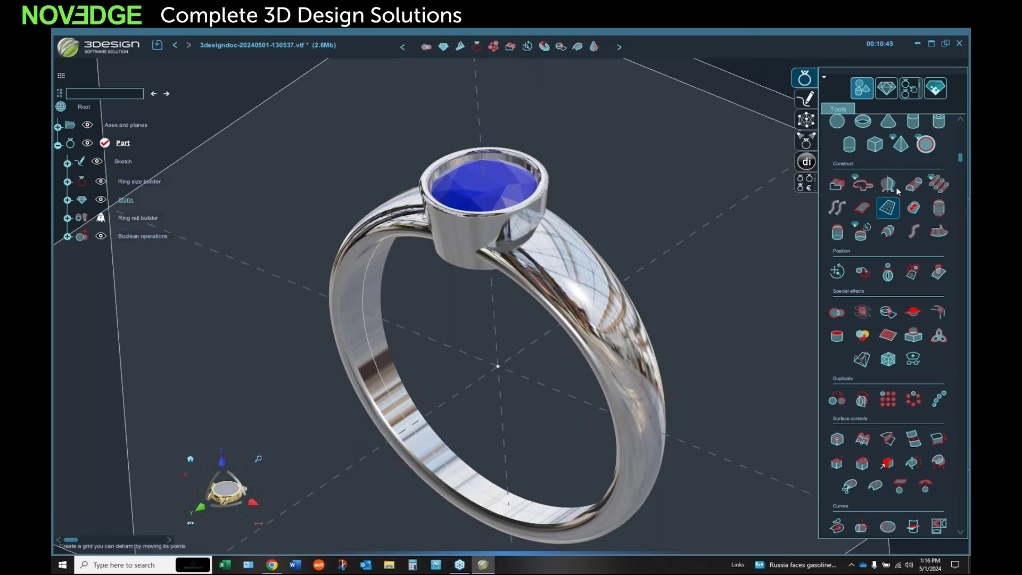
{"action": "left_click", "coordinate": [887, 91]}
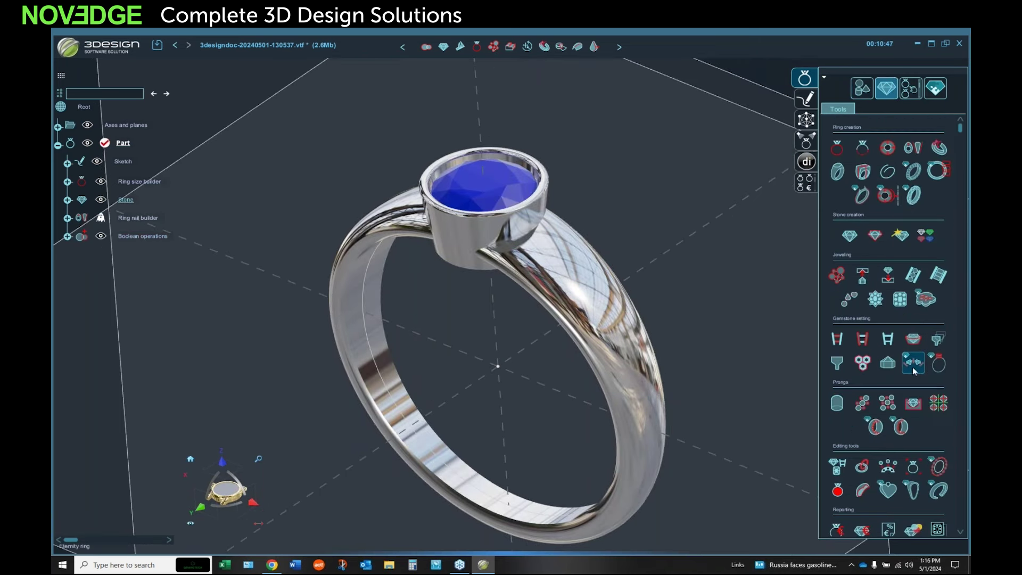
{"action": "left_click", "coordinate": [837, 364]}
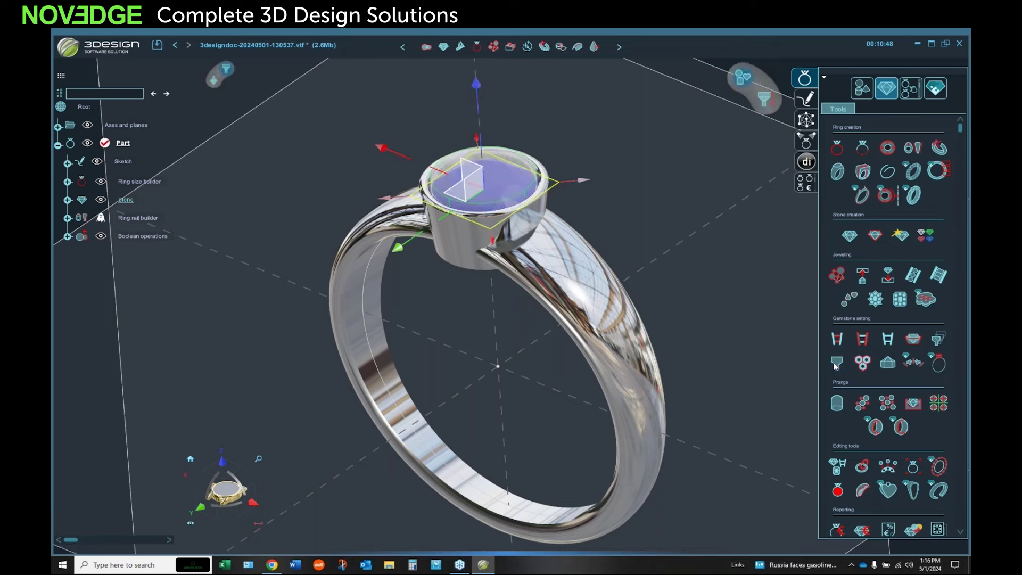
{"action": "middle_click_drag", "start_coordinate": [506, 340], "coordinate": [536, 266]}
{"action": "scroll", "coordinate": [536, 263], "scroll_direction": "up", "scroll_amount": 1}
{"action": "scroll", "coordinate": [528, 265], "scroll_direction": "down", "scroll_amount": 1}
{"action": "left_click", "coordinate": [725, 232]}
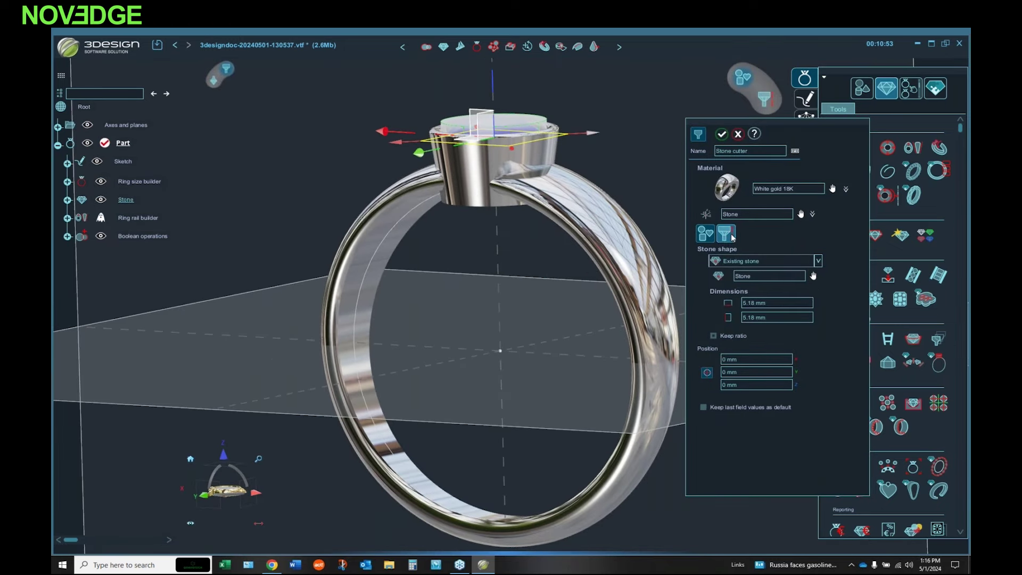
{"action": "left_click_drag", "start_coordinate": [495, 204], "coordinate": [496, 246]}
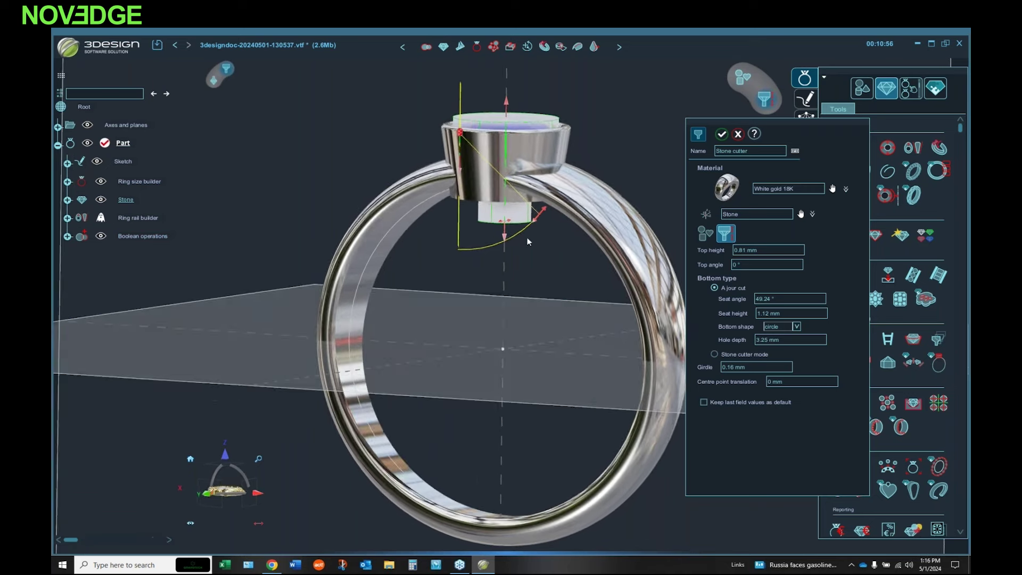
Step: Set the cutter's seat angle to 40° and create the stone cutter
{"action": "left_click", "coordinate": [790, 299]}
{"action": "type", "text": "40"}
{"action": "left_click", "coordinate": [792, 313]}
{"action": "middle_click_drag", "start_coordinate": [542, 291], "coordinate": [555, 351]}
{"action": "left_click", "coordinate": [722, 134]}
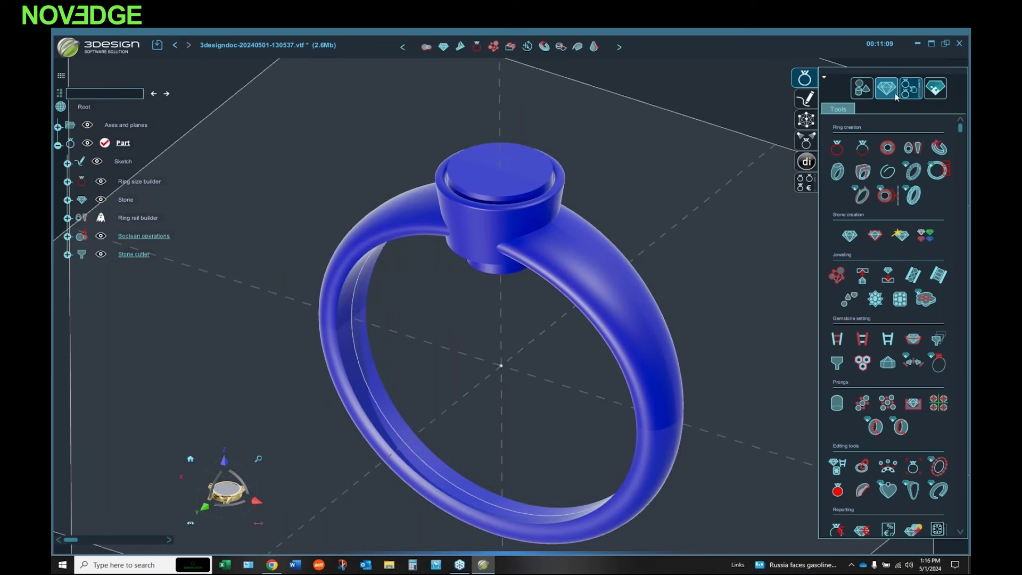
Step: Subtract the stone cutter from the joined ring and bezel with a Boolean operation
{"action": "left_click", "coordinate": [862, 88]}
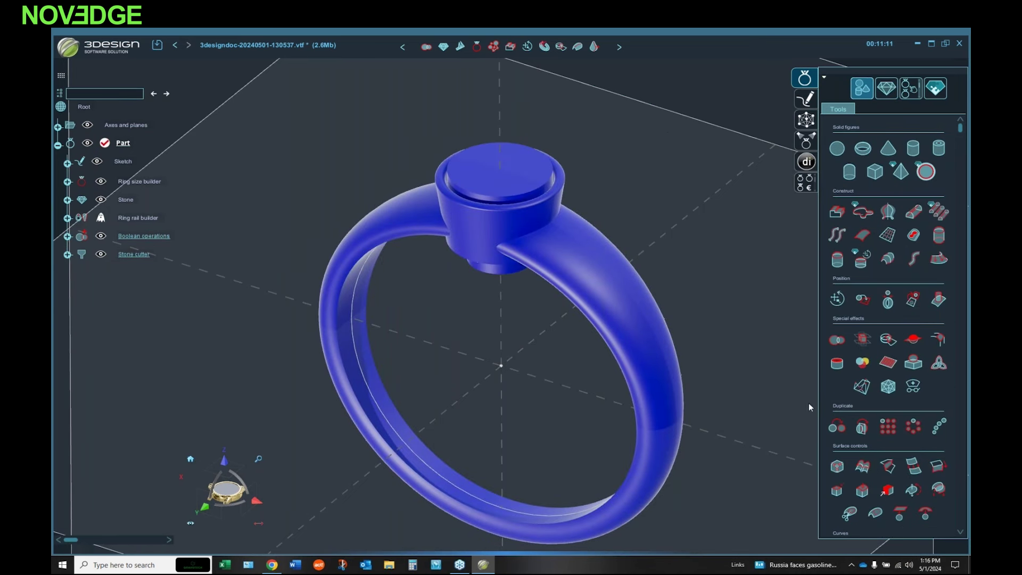
{"action": "left_click", "coordinate": [837, 339]}
{"action": "left_click", "coordinate": [790, 298]}
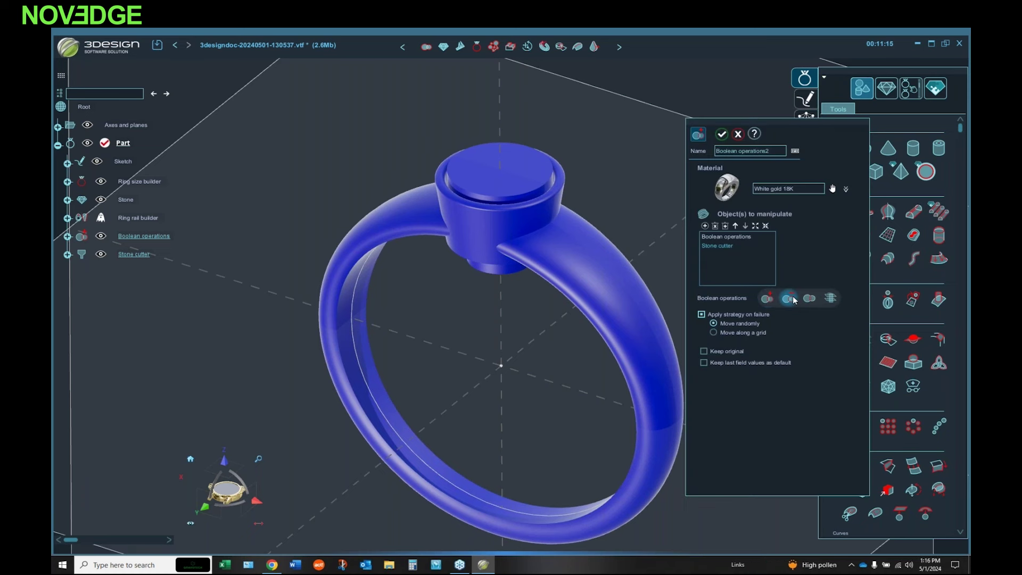
{"action": "left_click", "coordinate": [721, 134]}
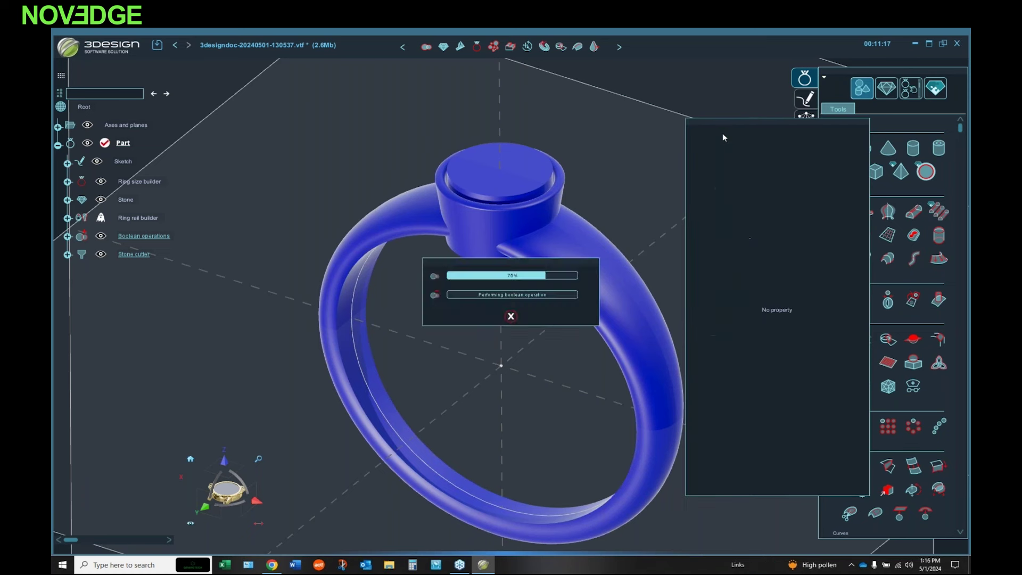
Step: Hide the stone to inspect the seat cut inside the bezel, and show it again
{"action": "left_click", "coordinate": [503, 233]}
{"action": "key", "text": "space"}
{"action": "scroll", "coordinate": [510, 243], "scroll_direction": "down", "scroll_amount": 3}
{"action": "scroll", "coordinate": [508, 243], "scroll_direction": "up", "scroll_amount": 5}
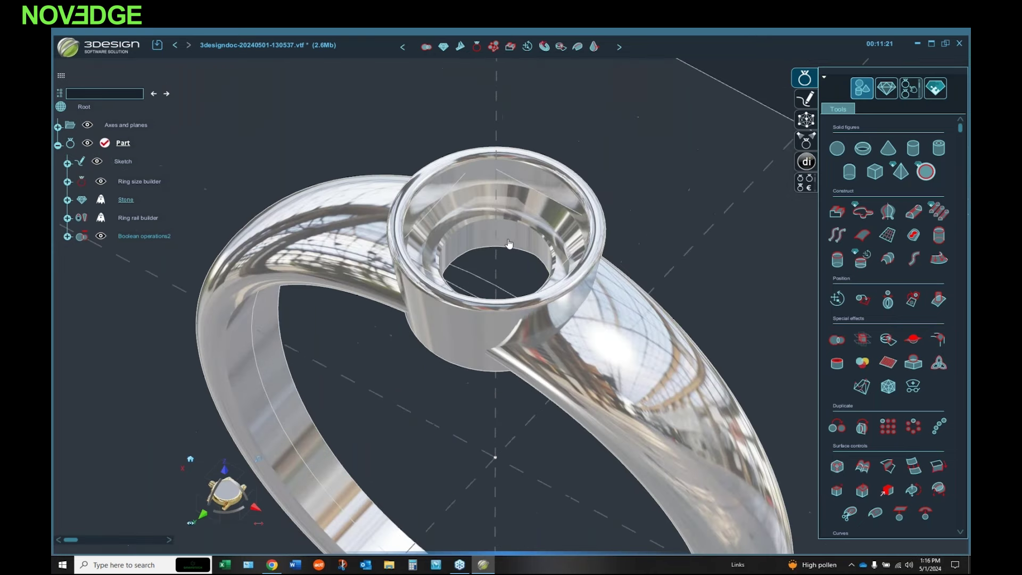
{"action": "key", "text": "space"}
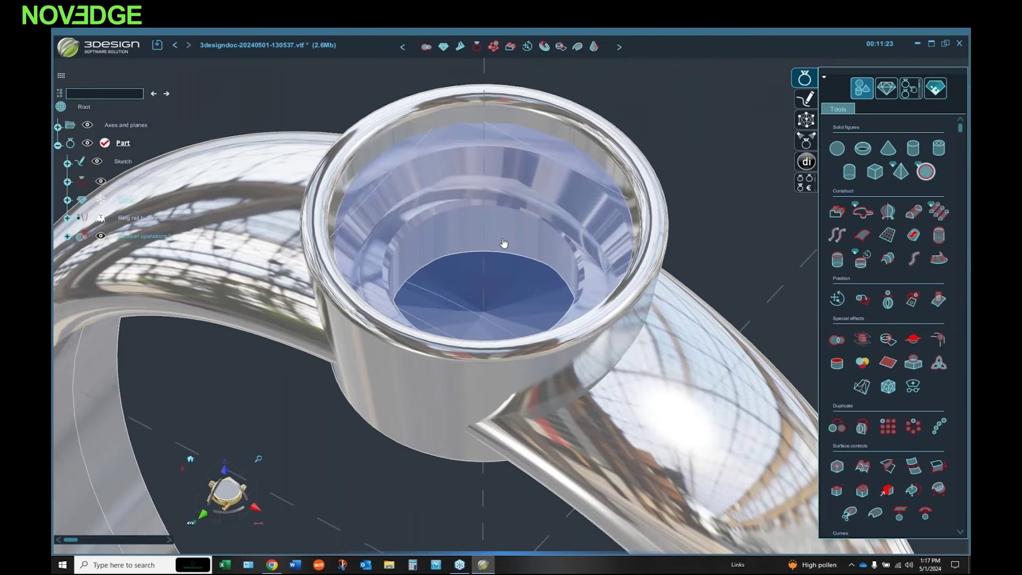
Step: Review the contextual commands available for the stone, toggling simplified rendering on and off, and deselect the stone
{"action": "left_click", "coordinate": [517, 244]}
{"action": "right_click", "coordinate": [521, 238]}
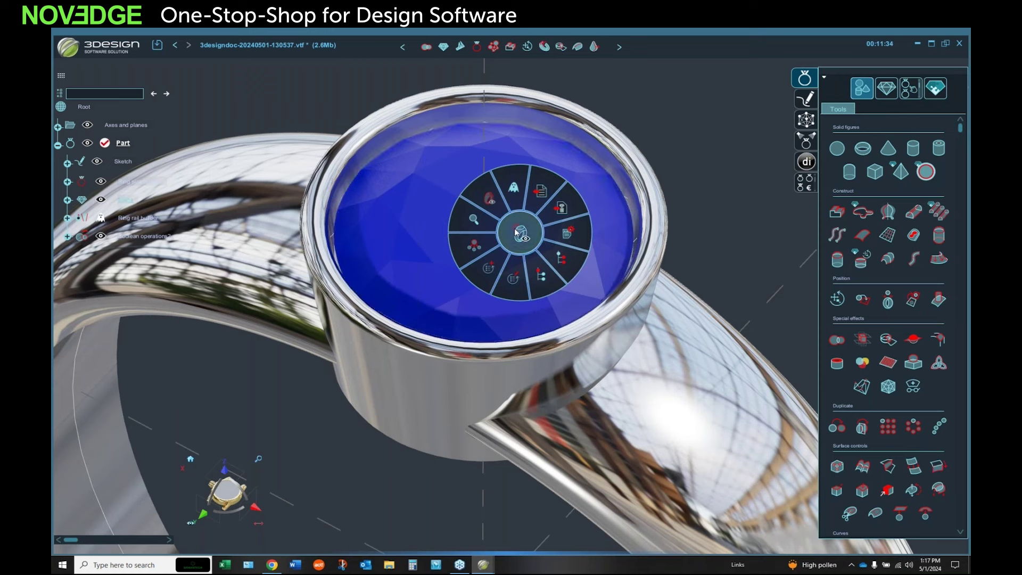
{"action": "mouse_move", "coordinate": [517, 281]}
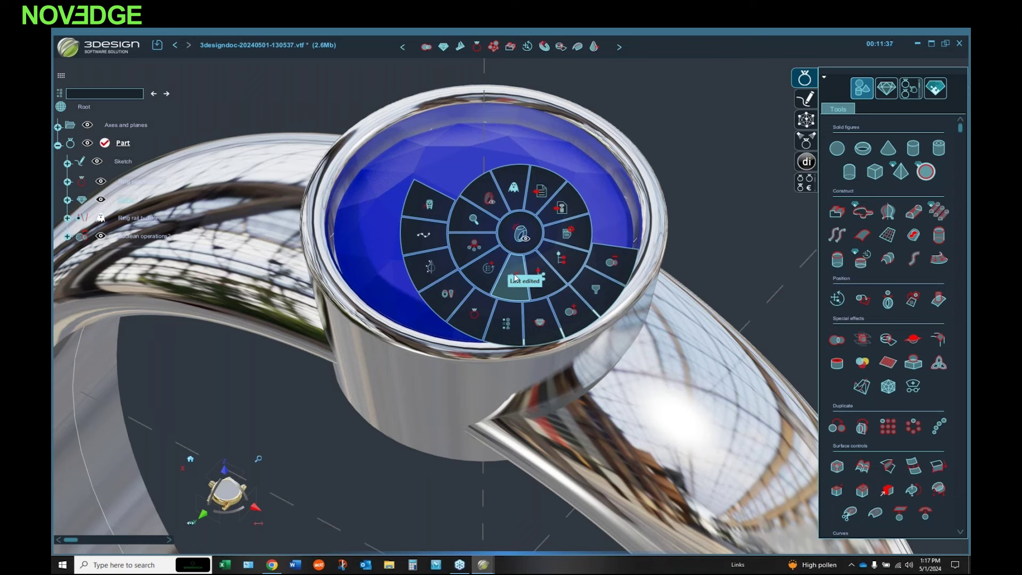
{"action": "mouse_move", "coordinate": [474, 246]}
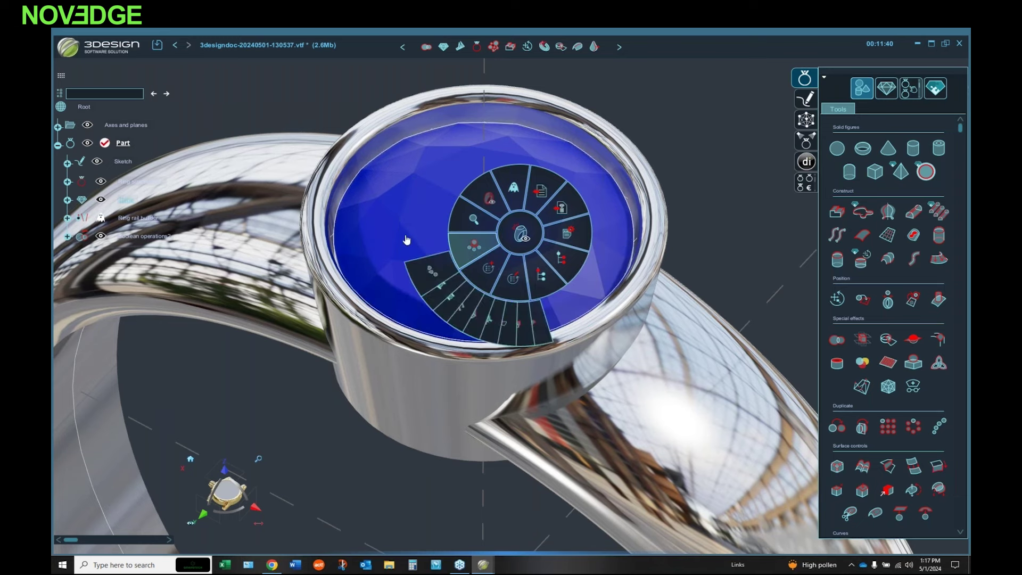
{"action": "left_click", "coordinate": [515, 233]}
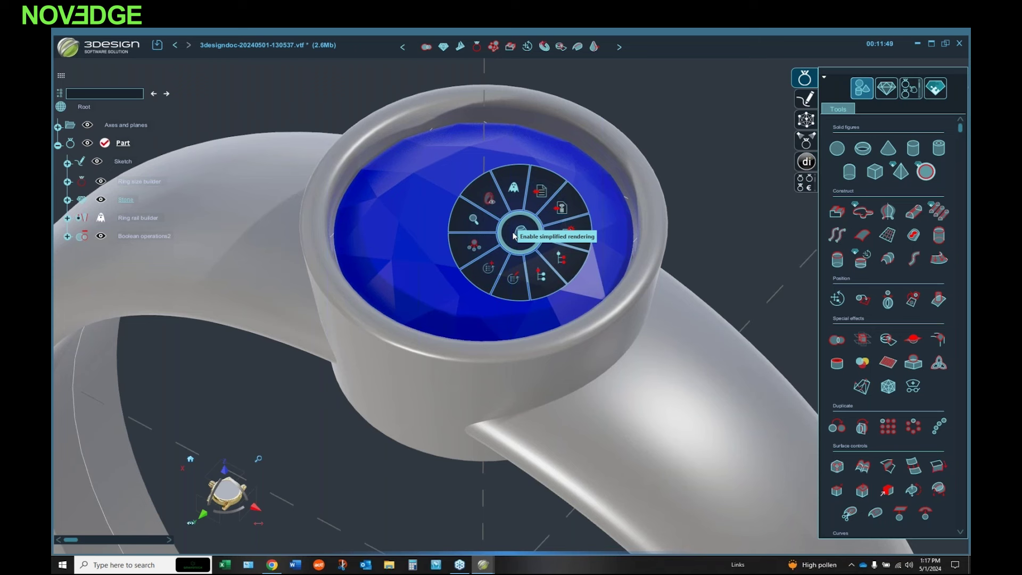
{"action": "left_click", "coordinate": [515, 234]}
{"action": "mouse_move", "coordinate": [481, 215]}
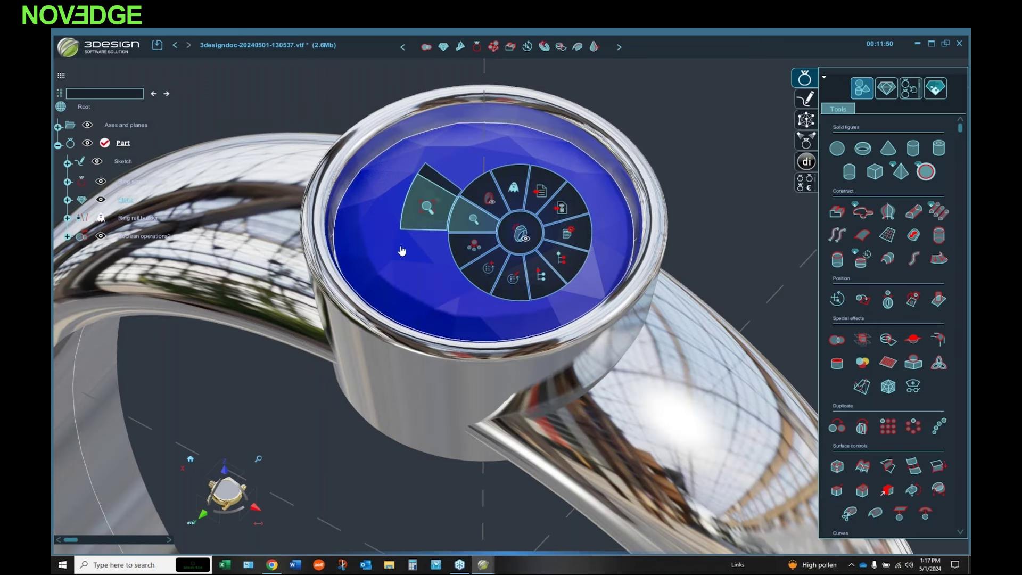
{"action": "mouse_move", "coordinate": [516, 186]}
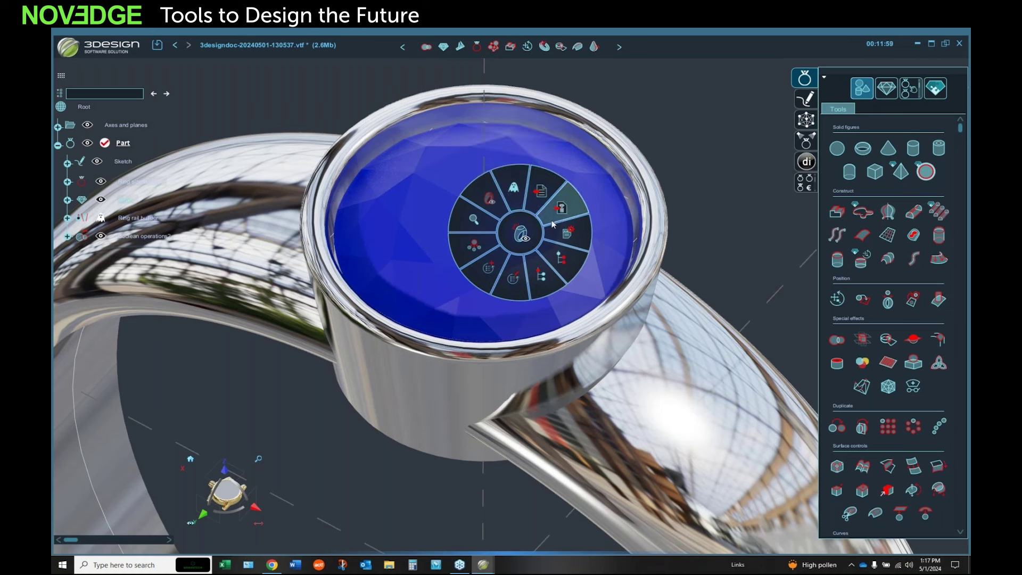
{"action": "mouse_move", "coordinate": [567, 244]}
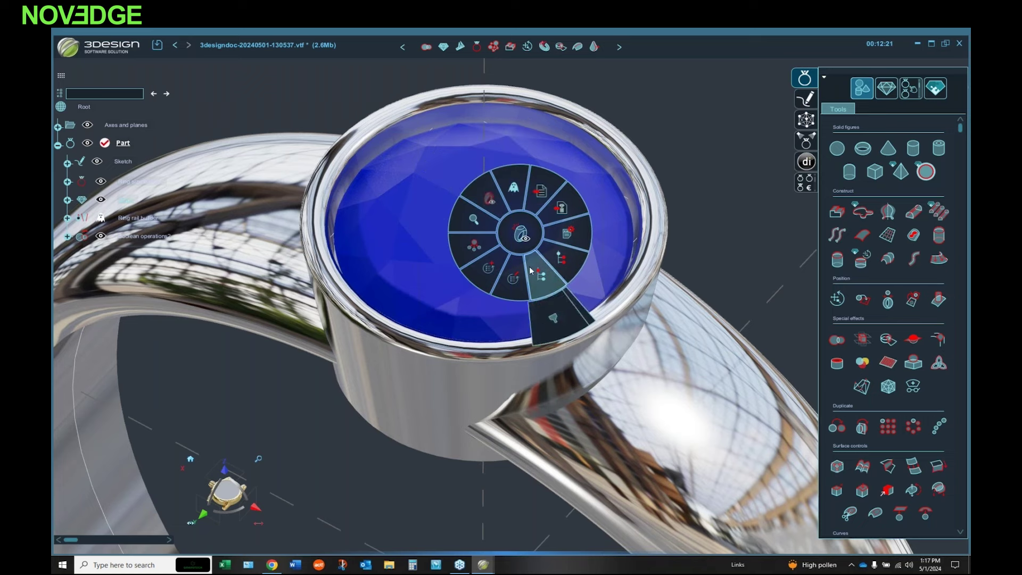
{"action": "scroll", "coordinate": [561, 265], "scroll_direction": "up", "scroll_amount": 5}
{"action": "scroll", "coordinate": [499, 261], "scroll_direction": "down", "scroll_amount": 5}
{"action": "middle_click_drag", "start_coordinate": [466, 342], "coordinate": [565, 292]}
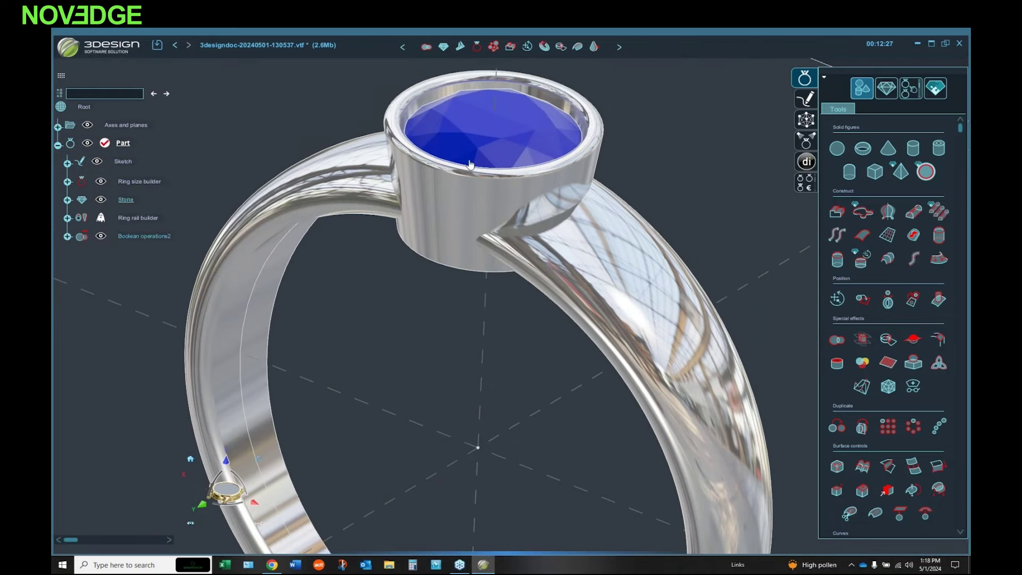
{"action": "left_click", "coordinate": [490, 152]}
Step: Examine the finished ring in the home, top, front and side views and from several rotated angles
{"action": "scroll", "coordinate": [420, 265], "scroll_direction": "up", "scroll_amount": 2}
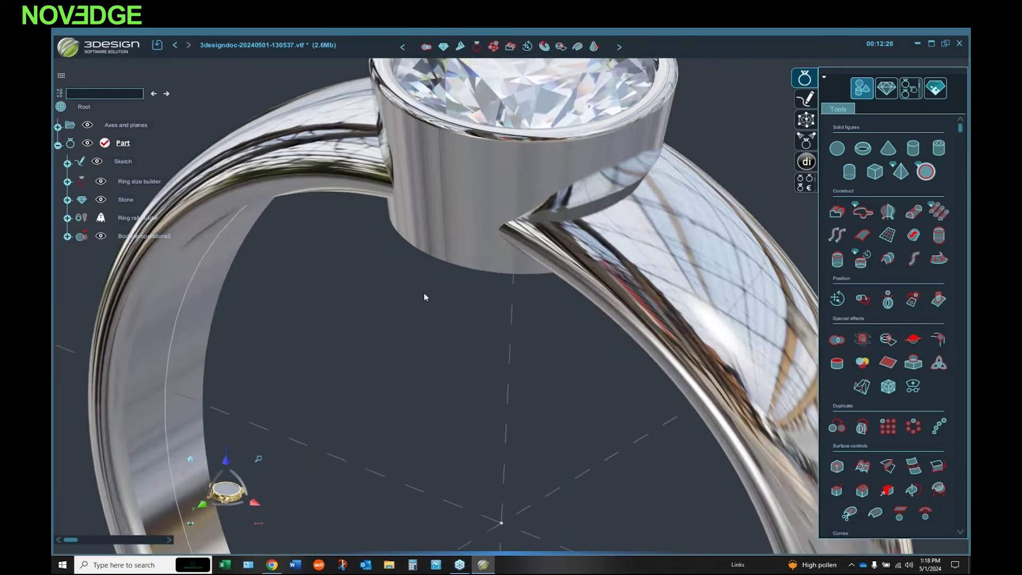
{"action": "scroll", "coordinate": [424, 293], "scroll_direction": "down", "scroll_amount": 4}
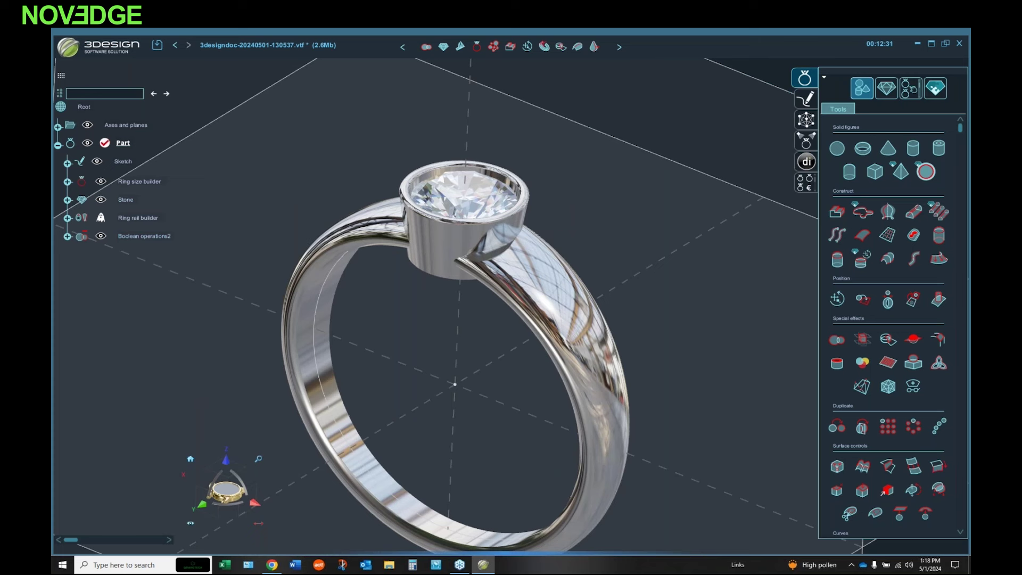
{"action": "left_click", "coordinate": [191, 459]}
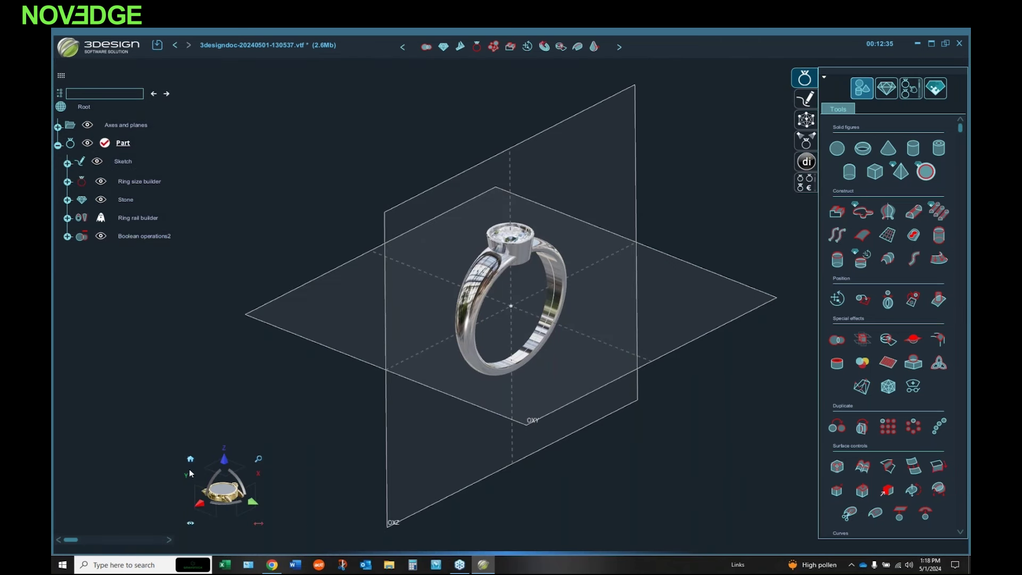
{"action": "left_click", "coordinate": [257, 507]}
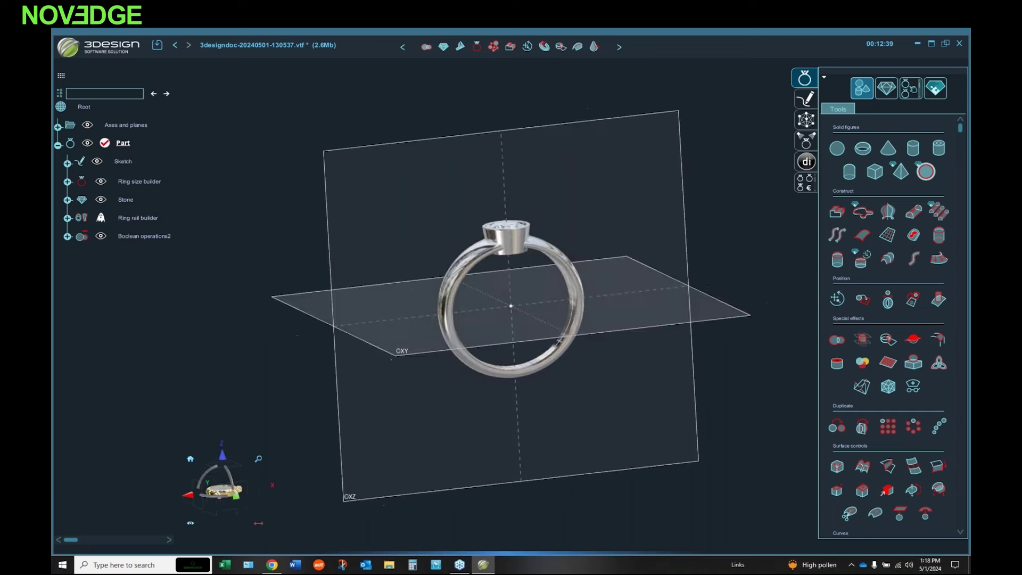
{"action": "left_click", "coordinate": [229, 456]}
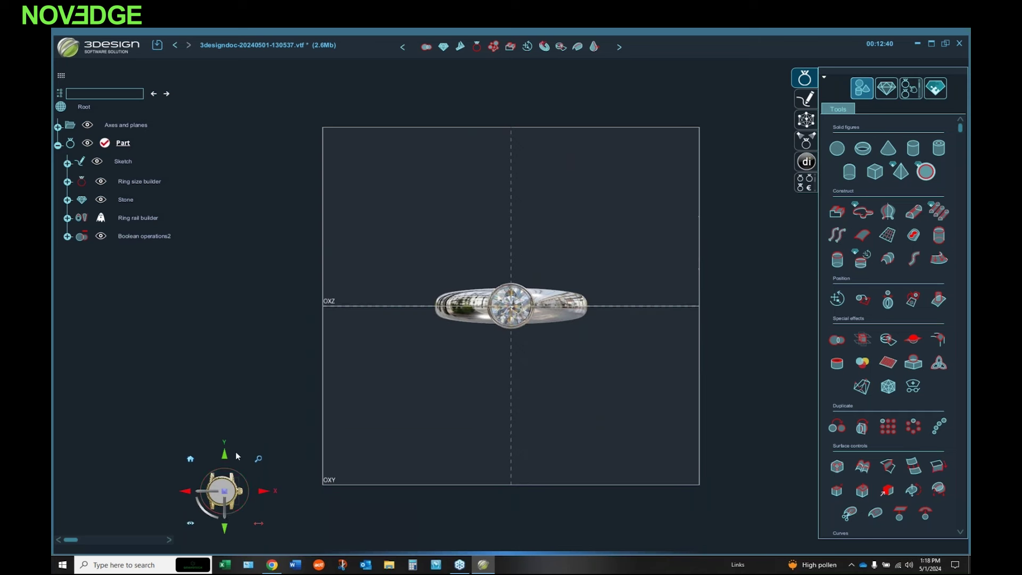
{"action": "left_click", "coordinate": [223, 526]}
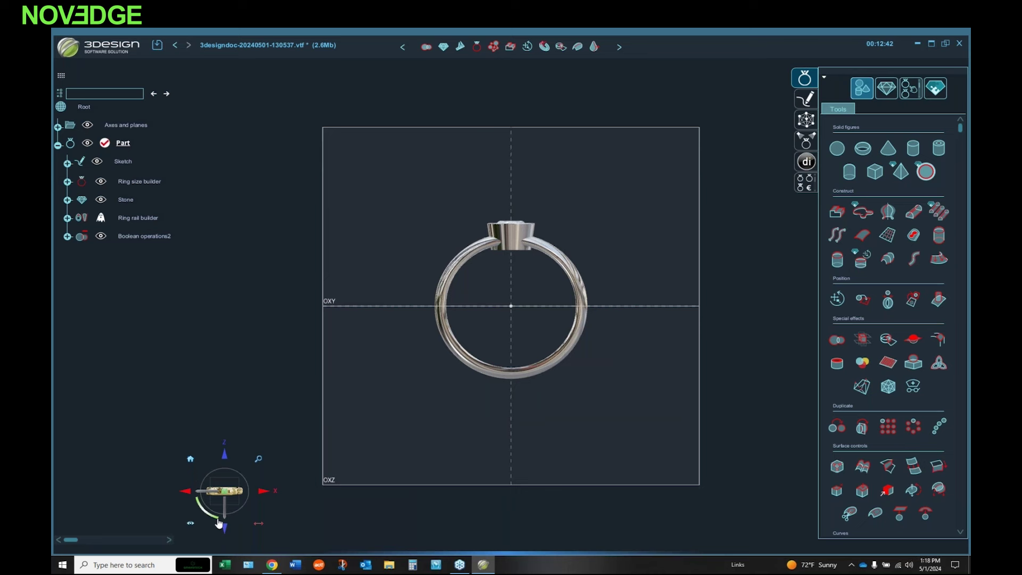
{"action": "left_click", "coordinate": [190, 490]}
{"action": "left_click", "coordinate": [191, 460]}
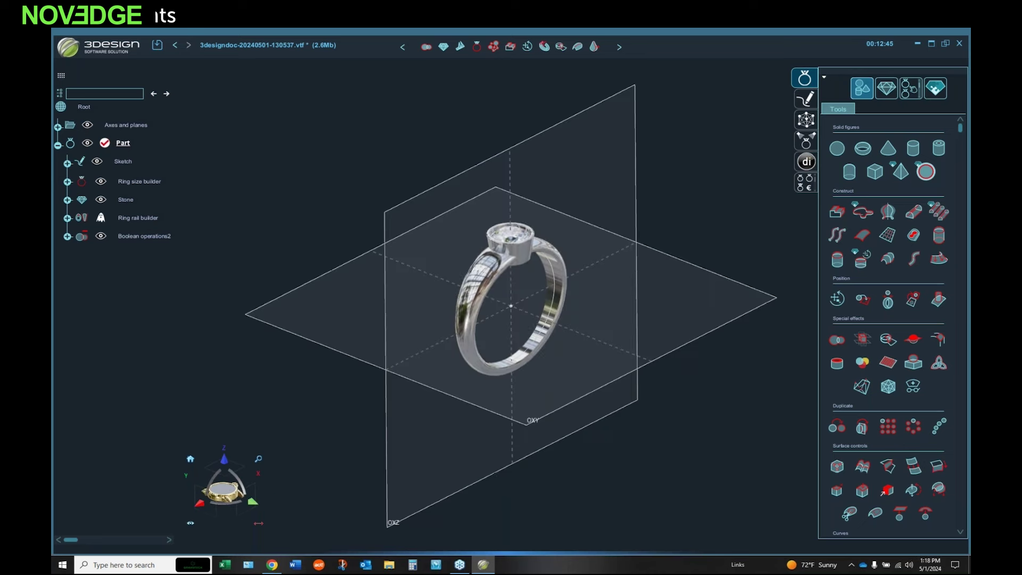
{"action": "scroll", "coordinate": [526, 280], "scroll_direction": "up", "scroll_amount": 5}
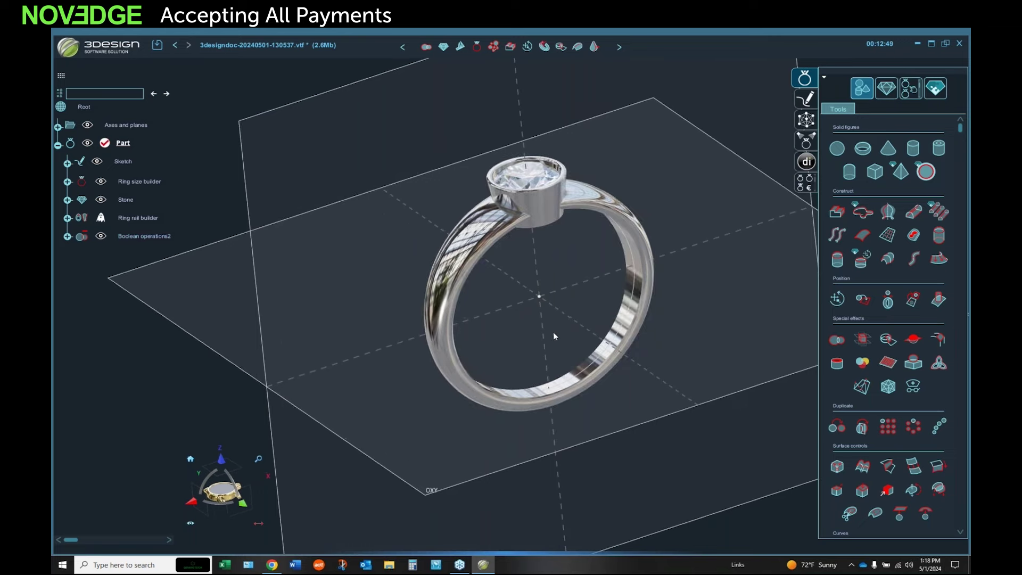
{"action": "middle_click_drag", "start_coordinate": [545, 332], "coordinate": [521, 301]}
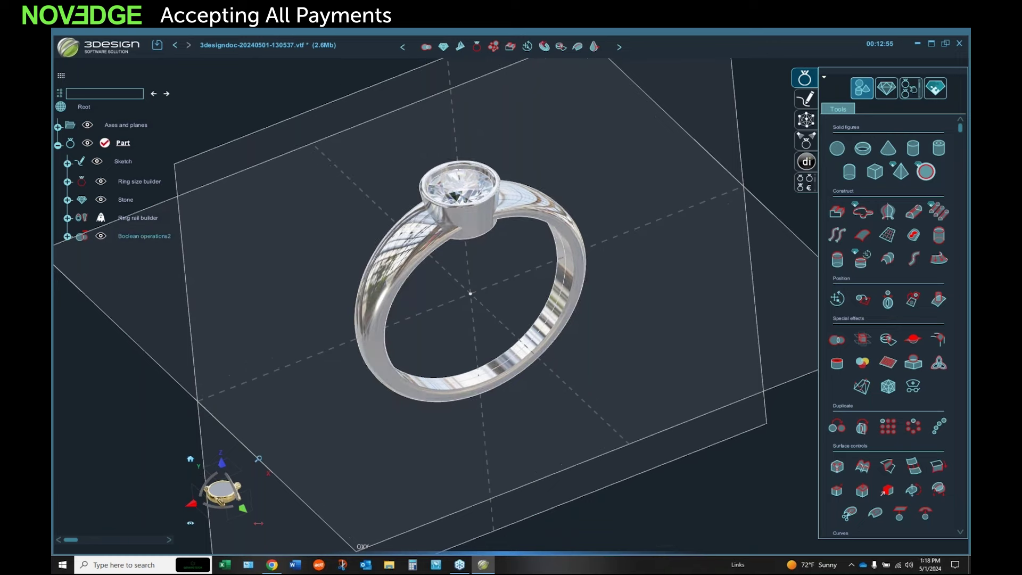
{"action": "middle_click_drag", "start_coordinate": [563, 366], "coordinate": [537, 334]}
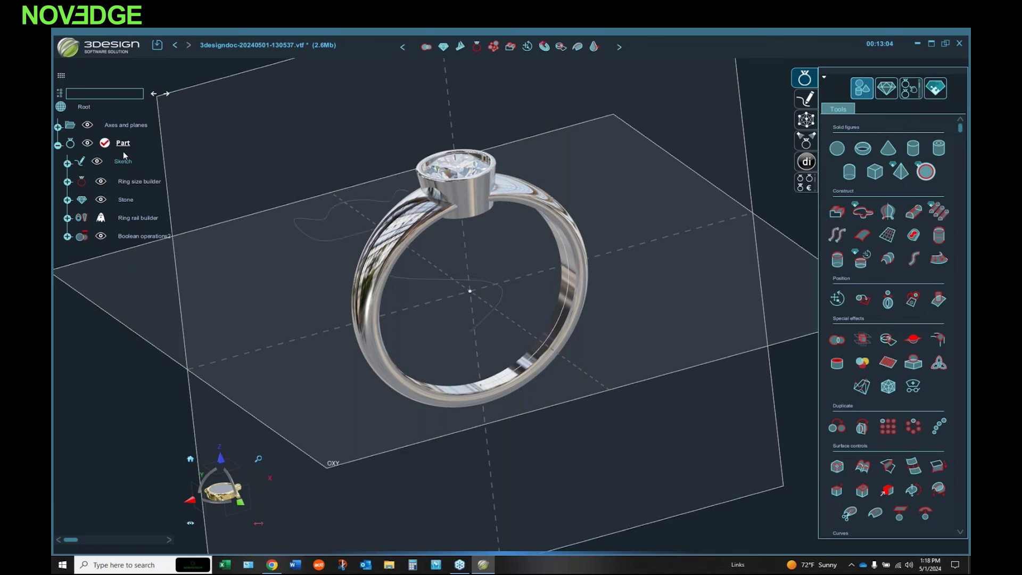
{"action": "middle_click_drag", "start_coordinate": [503, 351], "coordinate": [506, 244]}
{"action": "middle_click_drag", "start_coordinate": [532, 294], "coordinate": [300, 212]}
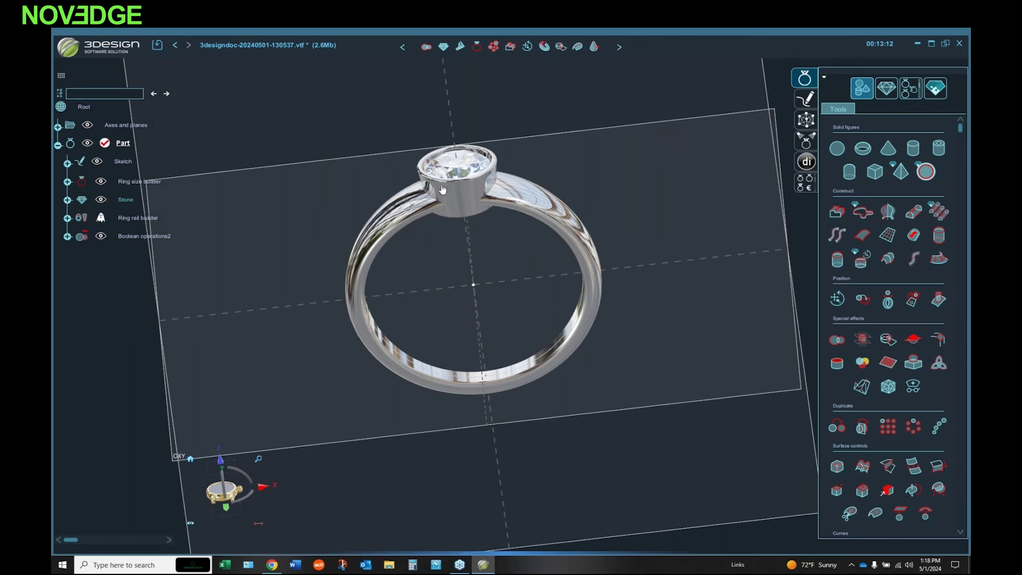
Step: Edit the ring size in the construction history to USA size 5 1/2 and recompute the model
{"action": "double_click", "coordinate": [147, 182]}
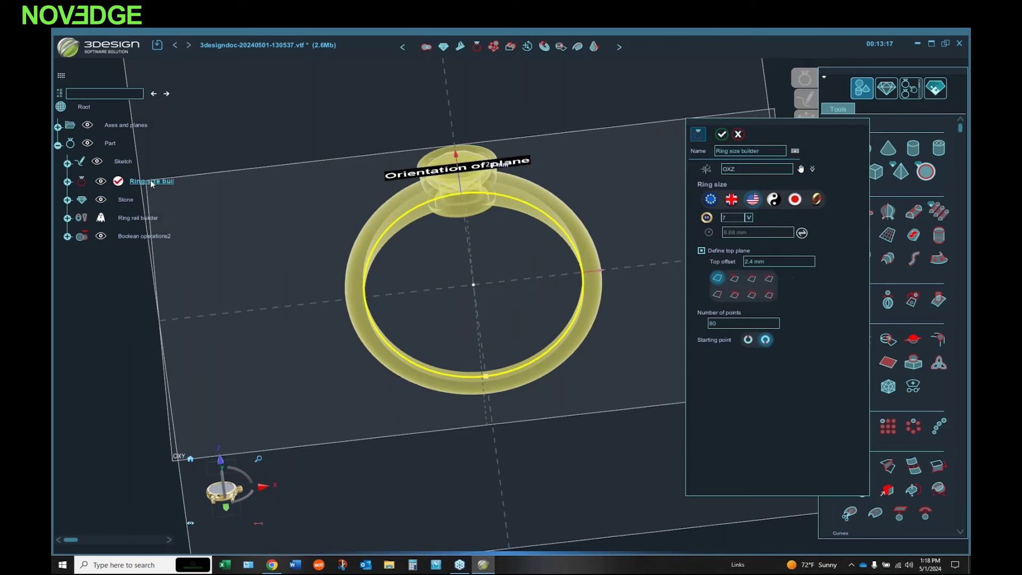
{"action": "left_click", "coordinate": [748, 218]}
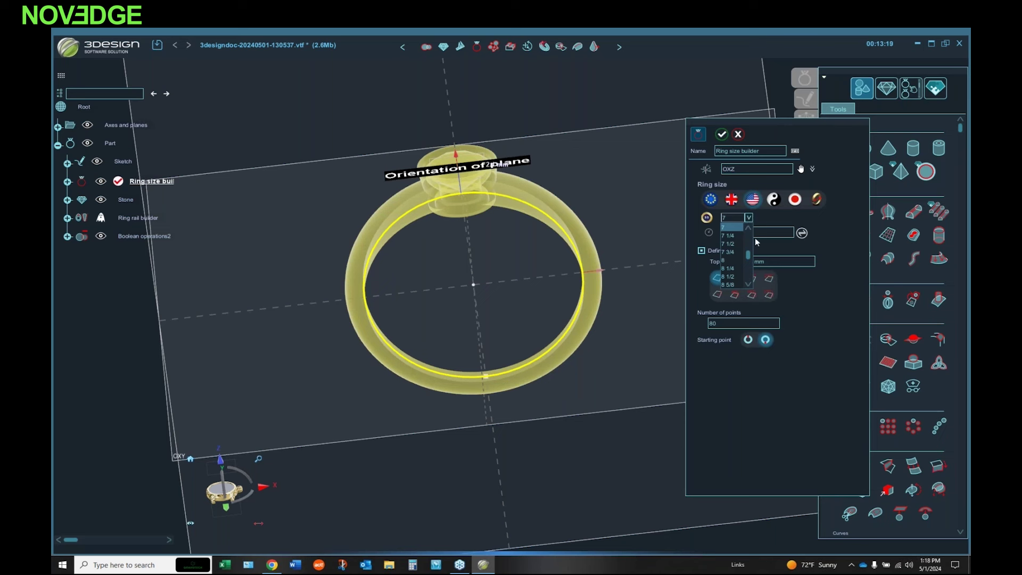
{"action": "scroll", "coordinate": [748, 230], "scroll_direction": "up", "scroll_amount": 6}
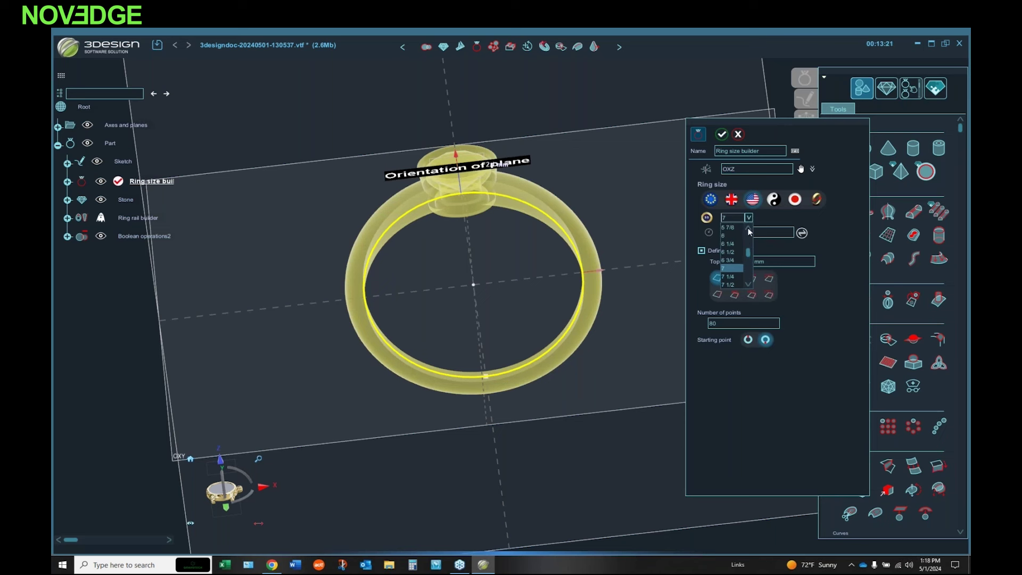
{"action": "left_click", "coordinate": [727, 227]}
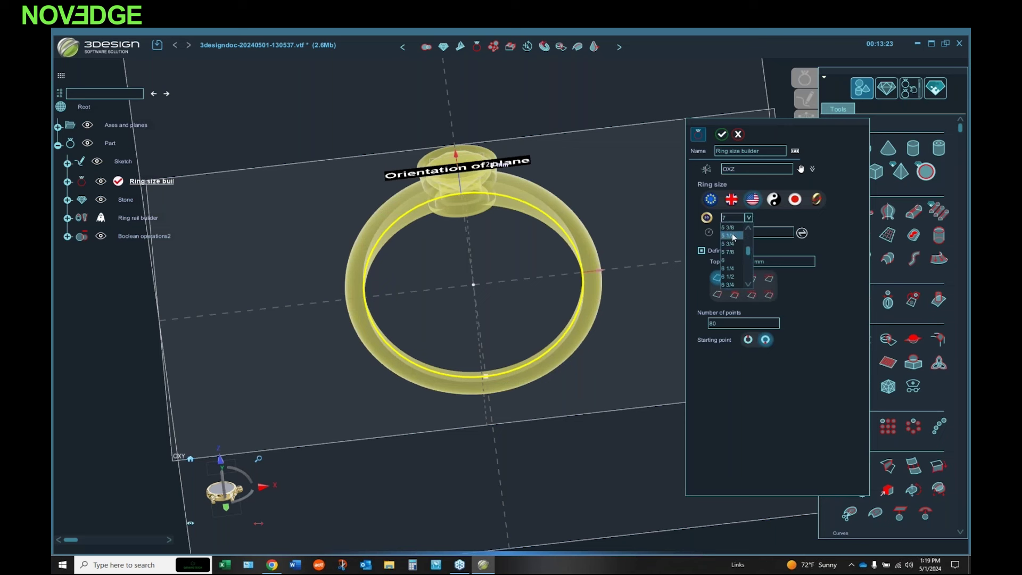
{"action": "left_click", "coordinate": [721, 134]}
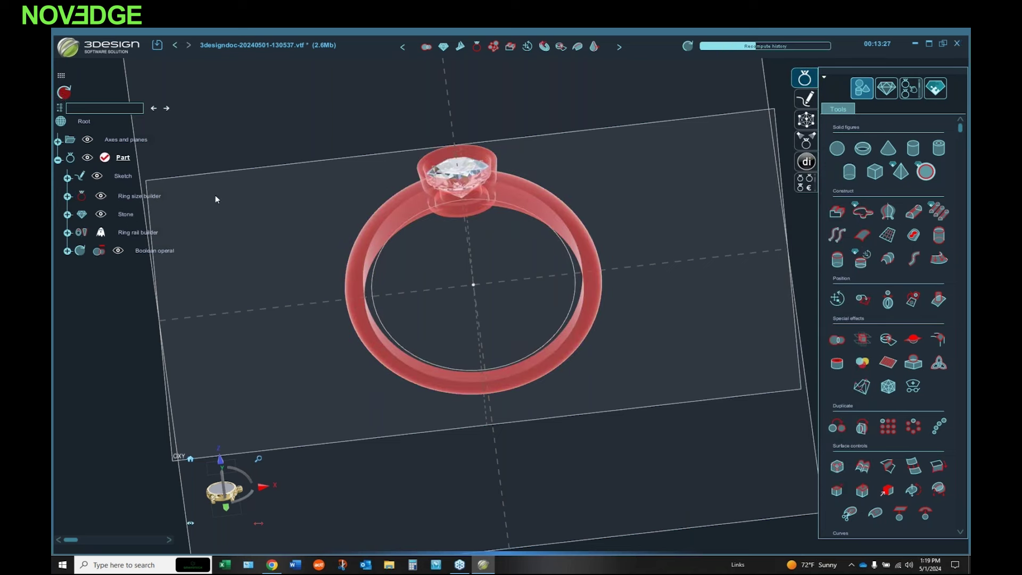
{"action": "middle_click_drag", "start_coordinate": [422, 228], "coordinate": [426, 358]}
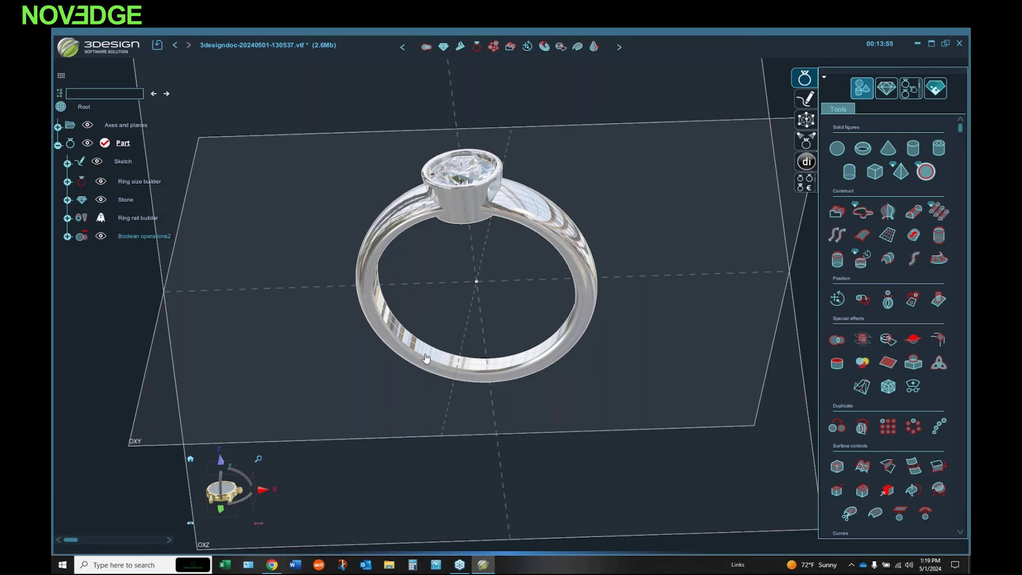
{"action": "middle_click_drag", "start_coordinate": [503, 348], "coordinate": [398, 352]}
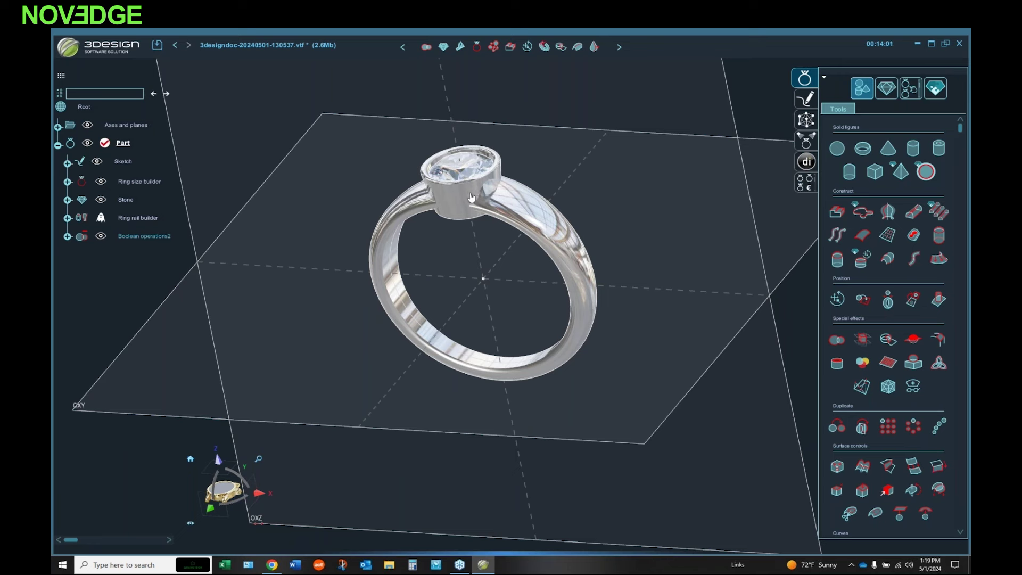
{"action": "middle_click_drag", "start_coordinate": [644, 264], "coordinate": [554, 197]}
{"action": "middle_click_drag", "start_coordinate": [481, 272], "coordinate": [453, 345]}
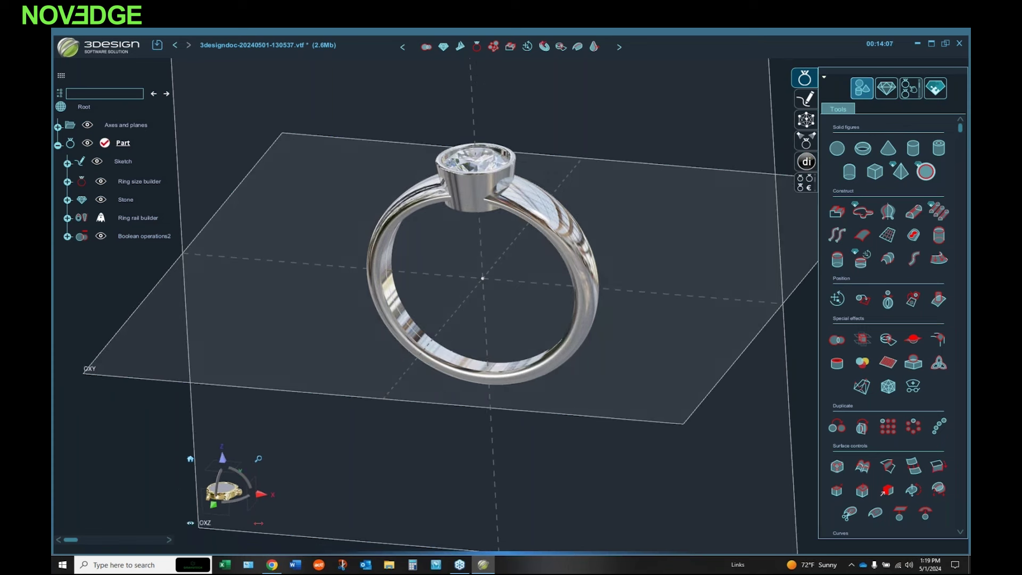
Step: Edit the ring rail builder's side offsets to 3.5 mm top, 2.5 mm middle and 2 mm bottom, and recompute the model
{"action": "double_click", "coordinate": [128, 215]}
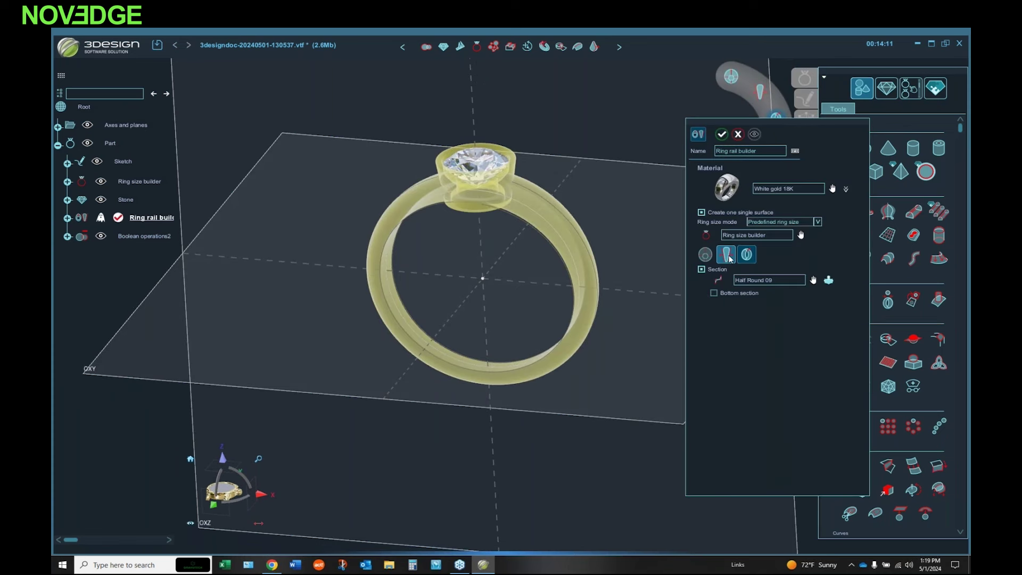
{"action": "left_click", "coordinate": [726, 254]}
{"action": "middle_click_drag", "start_coordinate": [601, 322], "coordinate": [405, 275]}
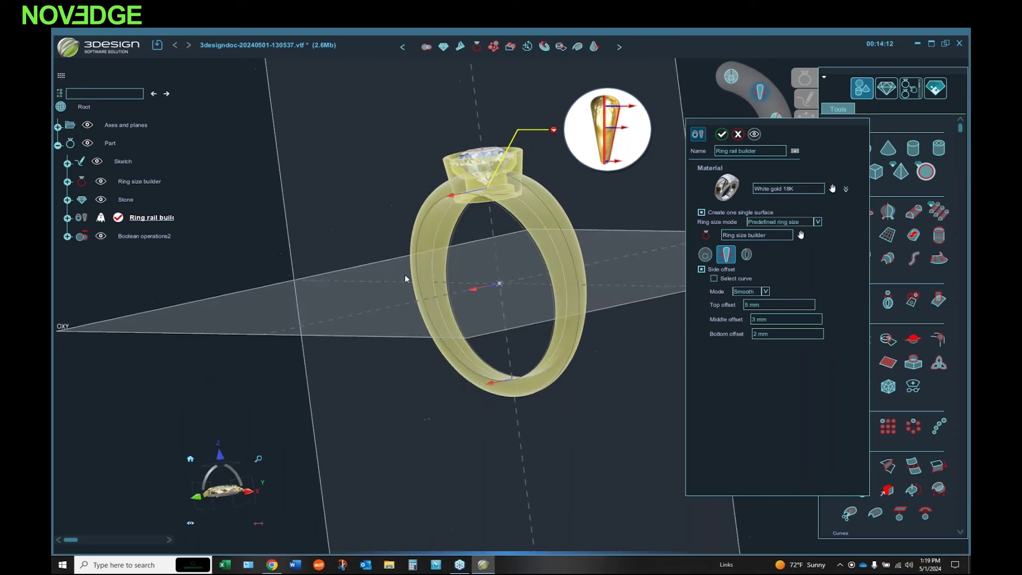
{"action": "left_click", "coordinate": [602, 114]}
{"action": "left_click", "coordinate": [602, 114]}
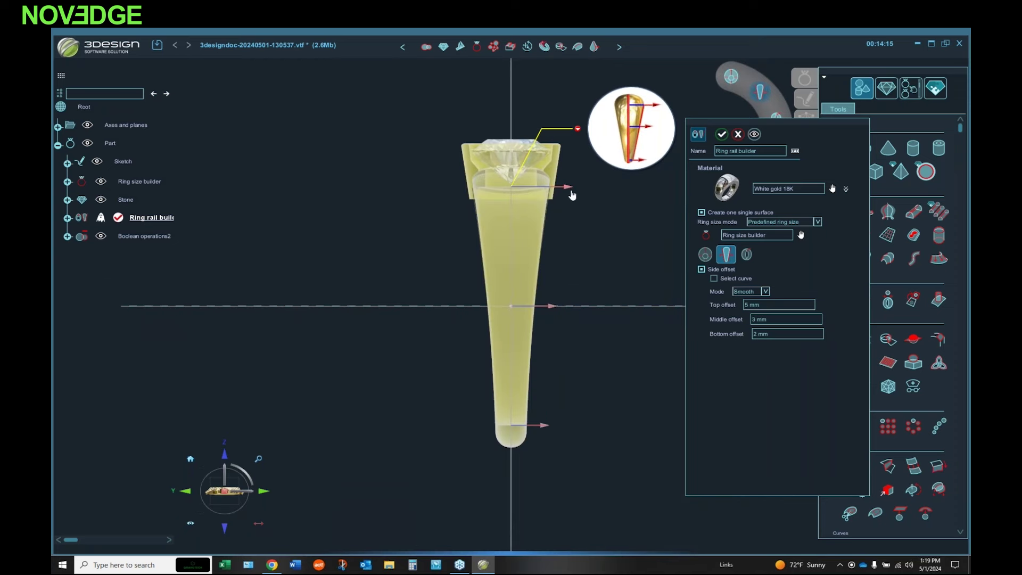
{"action": "left_click_drag", "start_coordinate": [555, 186], "coordinate": [547, 187]}
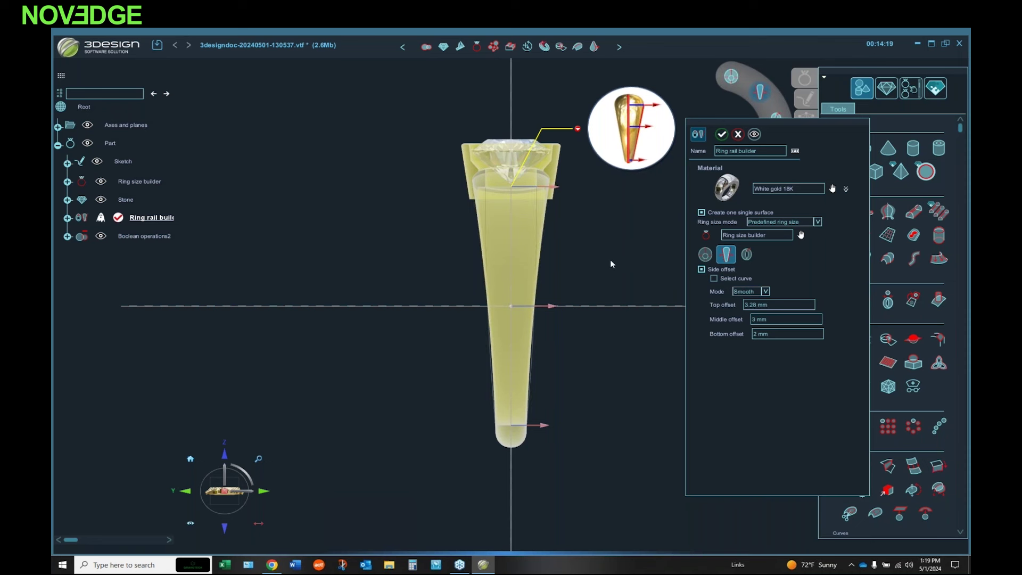
{"action": "left_click", "coordinate": [783, 307]}
{"action": "type", "text": "3.5"}
{"action": "left_click", "coordinate": [783, 322]}
{"action": "type", "text": "2.5"}
{"action": "left_click", "coordinate": [788, 335]}
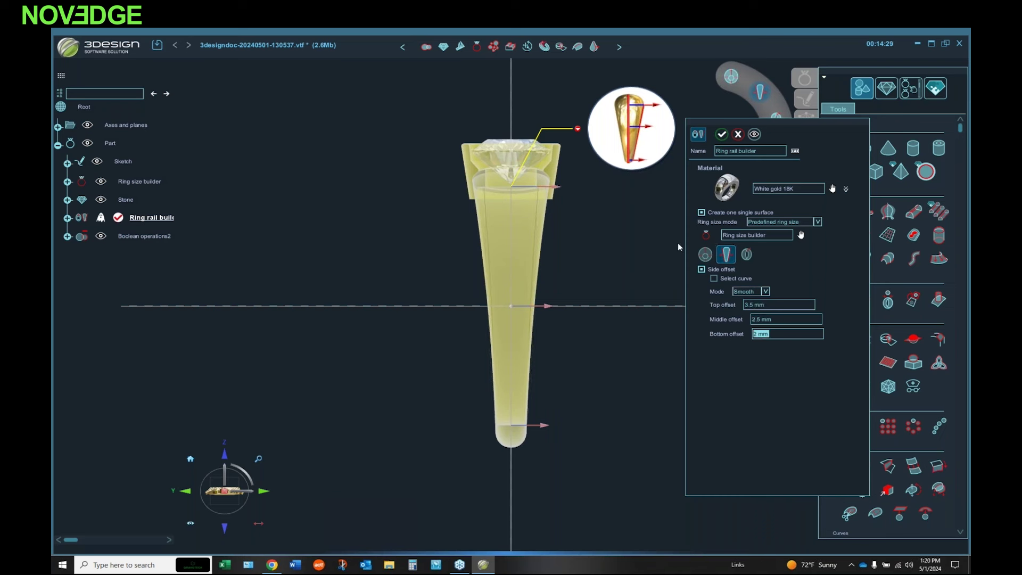
{"action": "left_click", "coordinate": [721, 135]}
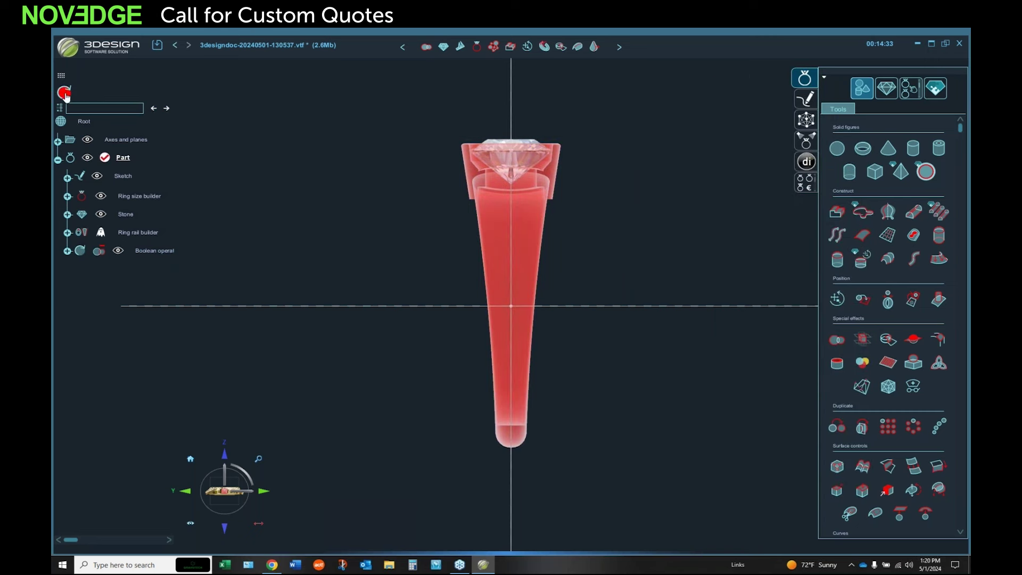
{"action": "middle_click_drag", "start_coordinate": [510, 315], "coordinate": [598, 336]}
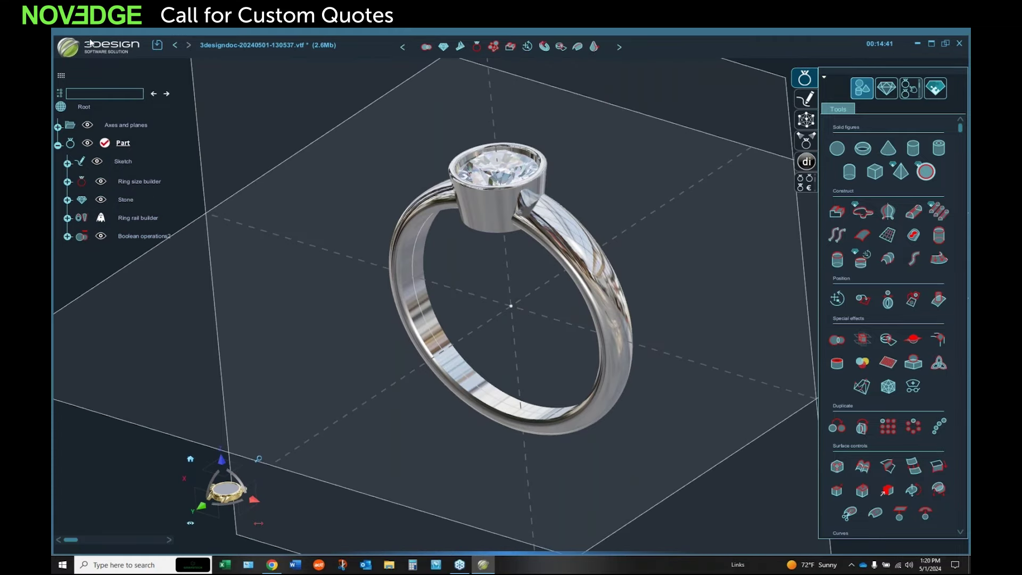
Step: Save the document under the new name Demo 1
{"action": "left_click", "coordinate": [73, 49]}
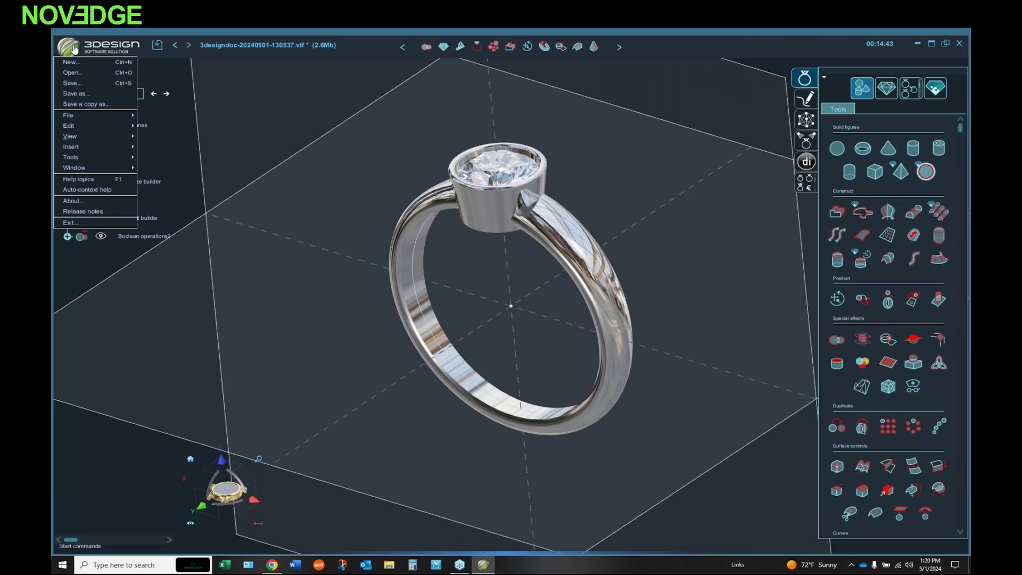
{"action": "left_click", "coordinate": [80, 92]}
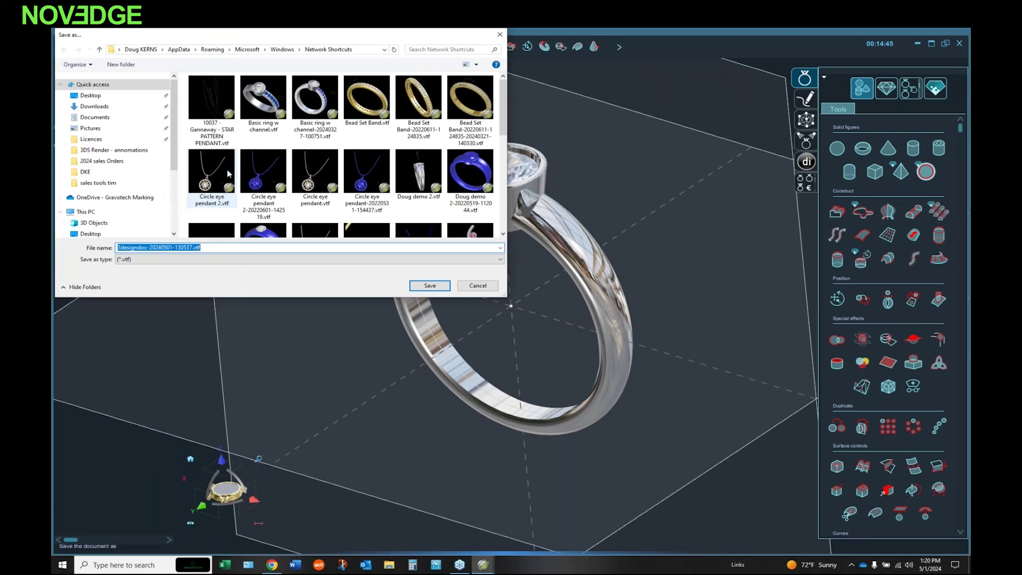
{"action": "type", "text": "Demo"}
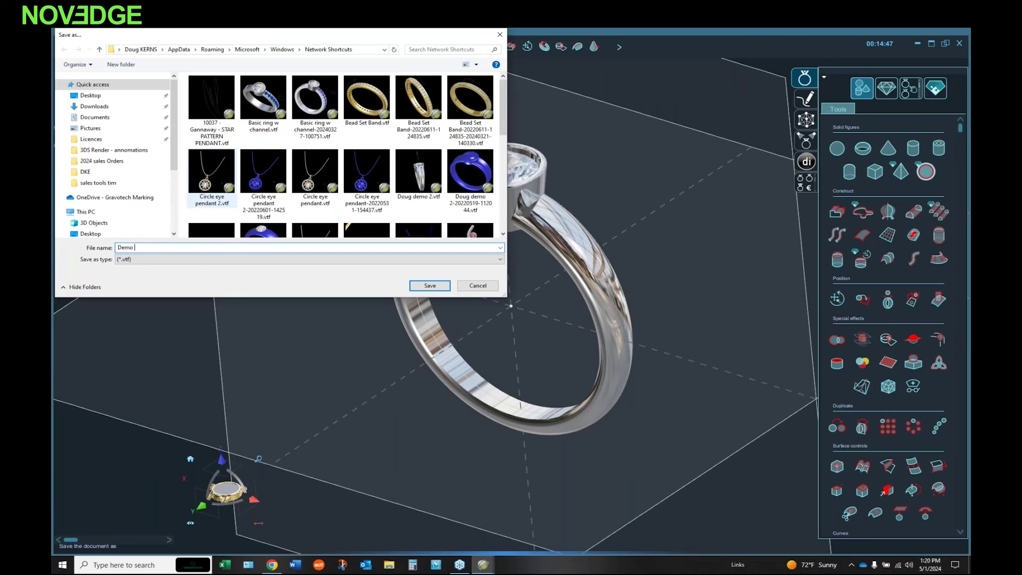
{"action": "type", "text": " 1"}
{"action": "key", "text": "Return"}
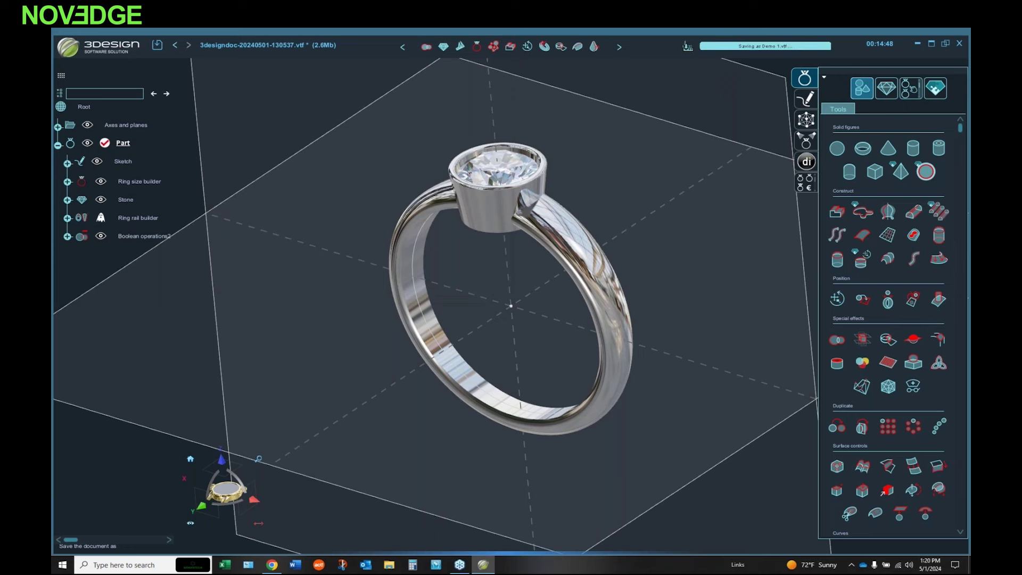
{"action": "mouse_move", "coordinate": [488, 263]}
{"action": "middle_mouse_down"}
{"action": "mouse_move", "coordinate": [481, 269]}
{"action": "mouse_move", "coordinate": [487, 238]}
{"action": "mouse_move", "coordinate": [515, 202]}
{"action": "mouse_move", "coordinate": [495, 273]}
{"action": "middle_mouse_up"}
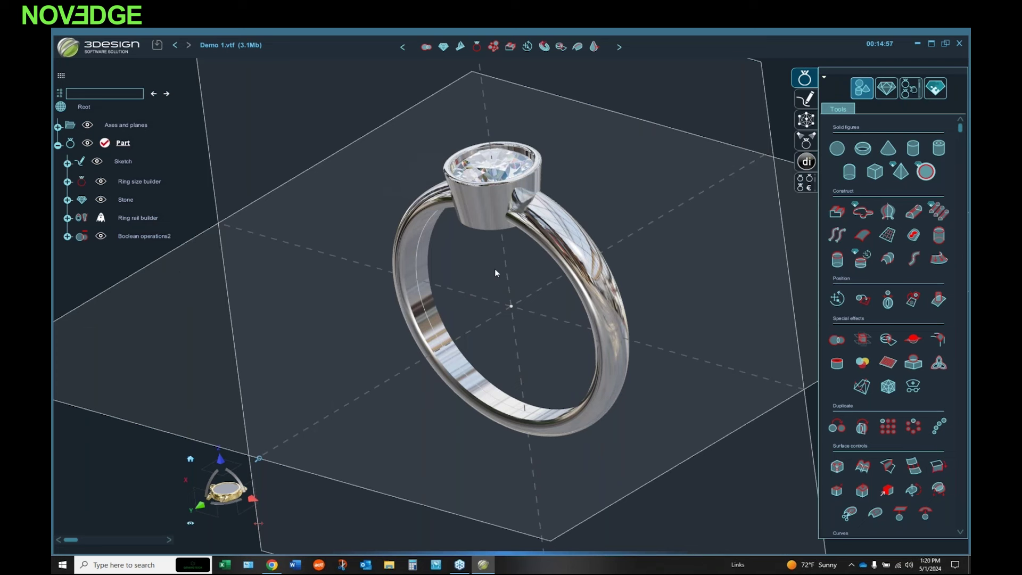
{"action": "middle_click_drag", "start_coordinate": [543, 292], "coordinate": [581, 296]}
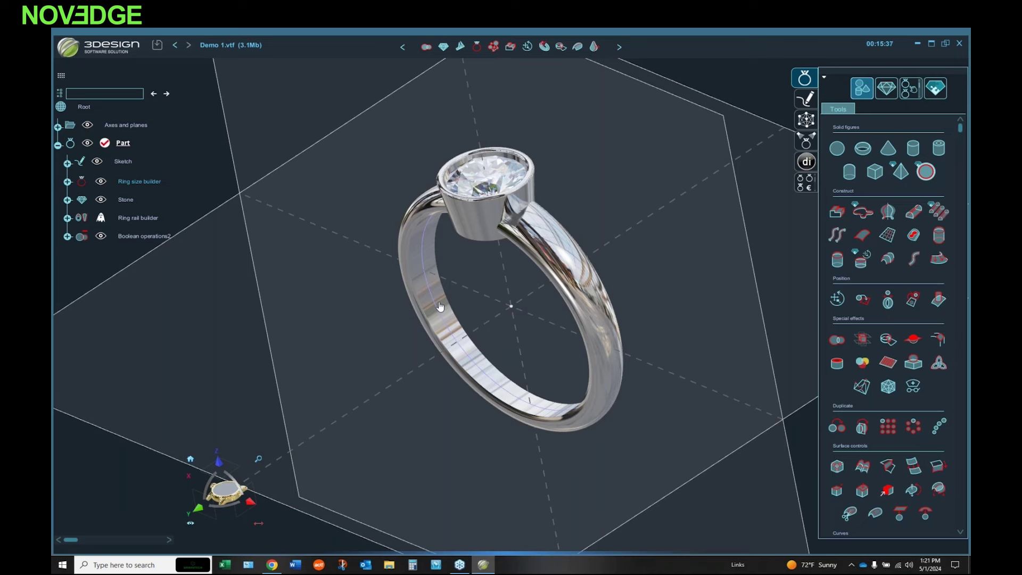
{"action": "mouse_move", "coordinate": [469, 284]}
{"action": "middle_mouse_down"}
{"action": "mouse_move", "coordinate": [451, 299]}
{"action": "mouse_move", "coordinate": [475, 271]}
{"action": "middle_mouse_up"}
{"action": "scroll", "coordinate": [548, 232], "scroll_direction": "down", "scroll_amount": 3}
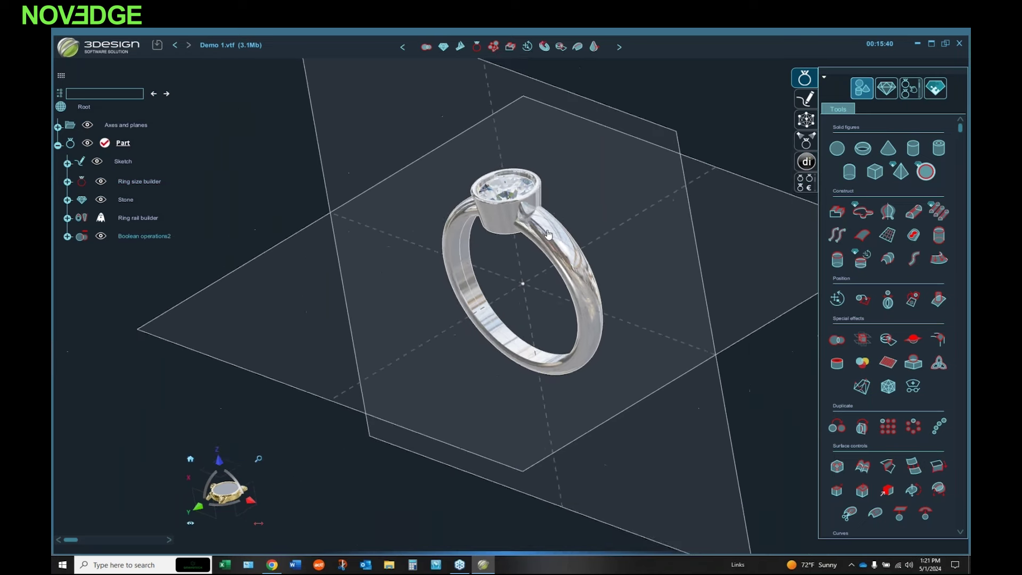
{"action": "scroll", "coordinate": [547, 234], "scroll_direction": "up", "scroll_amount": 3}
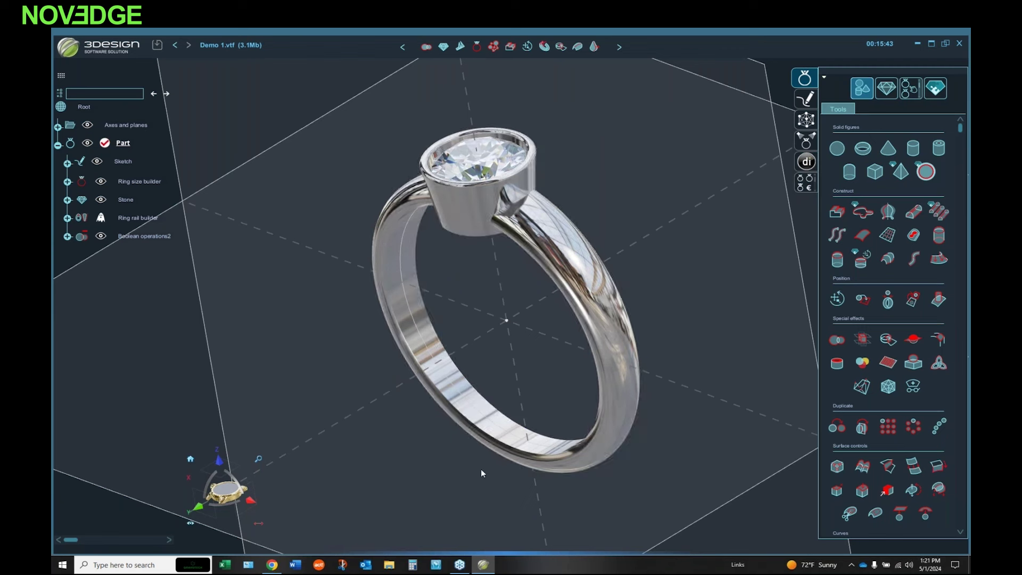
{"action": "left_click", "coordinate": [516, 250]}
{"action": "middle_click_drag", "start_coordinate": [518, 210], "coordinate": [529, 234]}
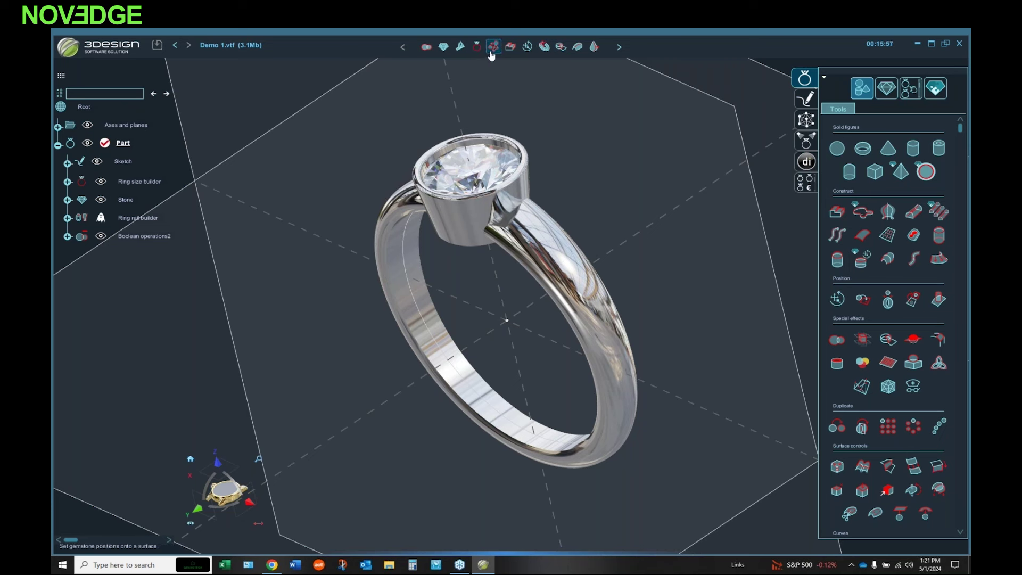
Step: Try the Extract uv curves and Extract curves commands on the ring body, and cancel both
{"action": "left_click", "coordinate": [577, 47]}
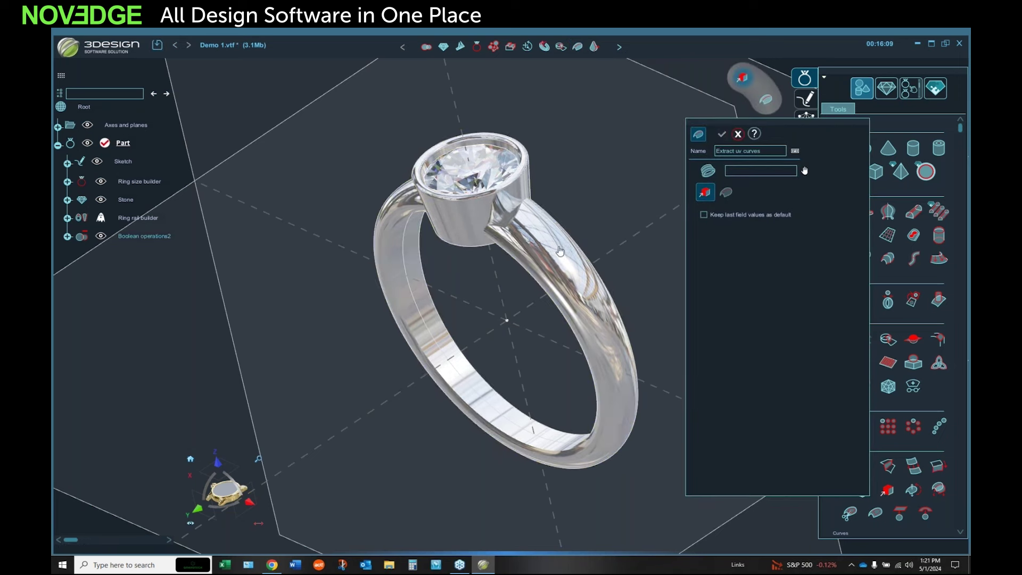
{"action": "scroll", "coordinate": [556, 253], "scroll_direction": "down", "scroll_amount": 1}
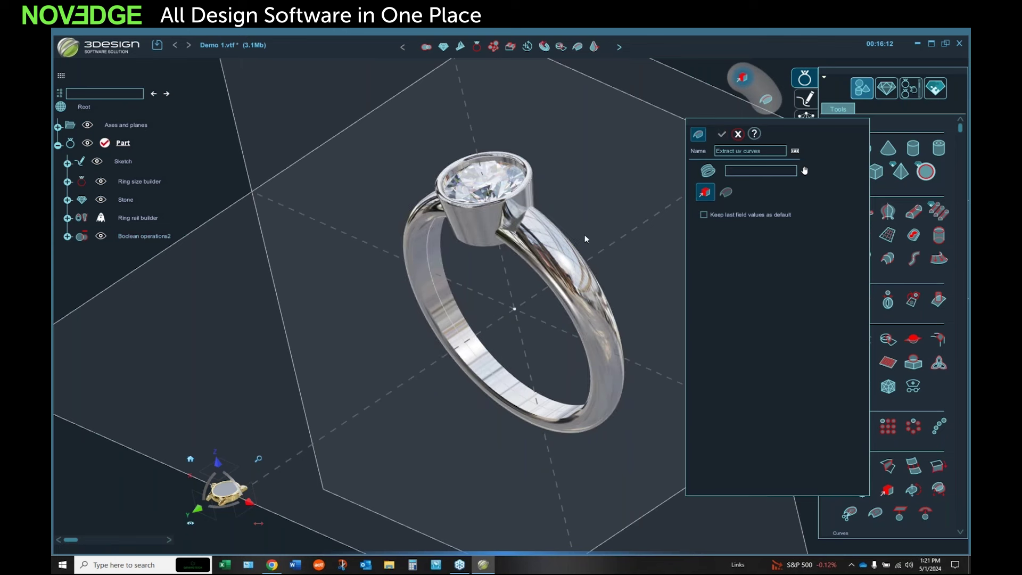
{"action": "left_click", "coordinate": [726, 192]}
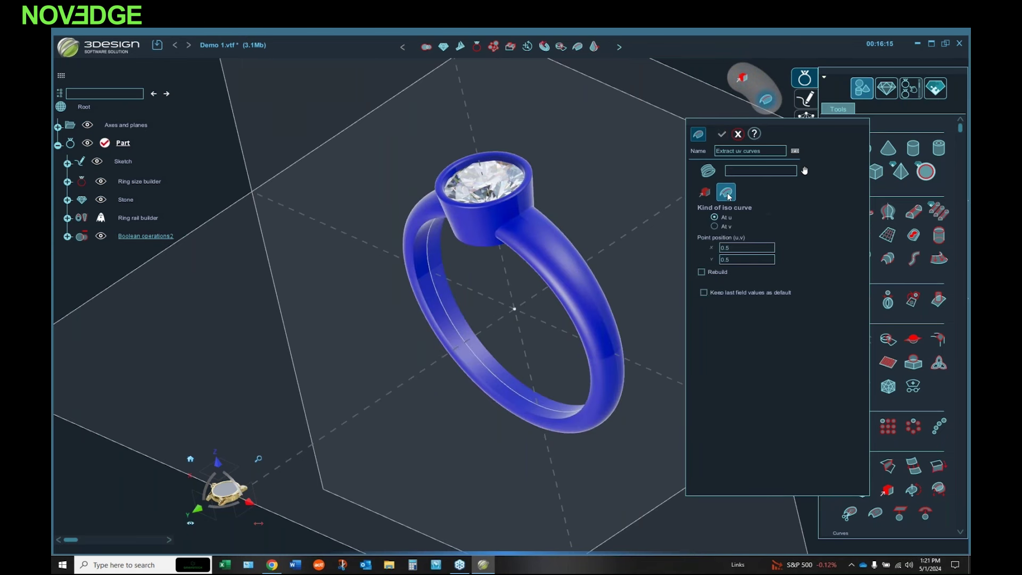
{"action": "left_click", "coordinate": [737, 134]}
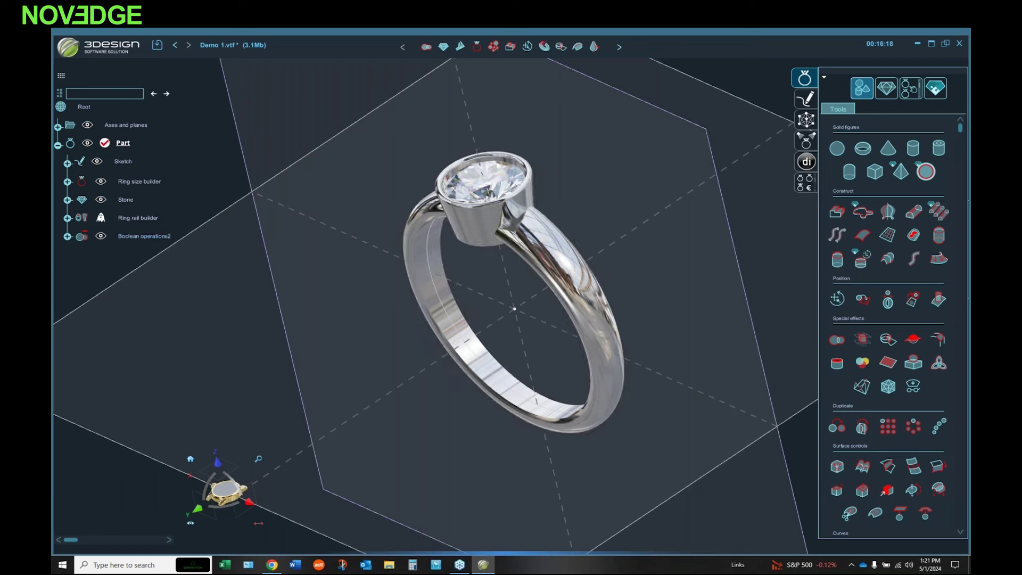
{"action": "left_click", "coordinate": [554, 246]}
{"action": "left_click", "coordinate": [594, 48]}
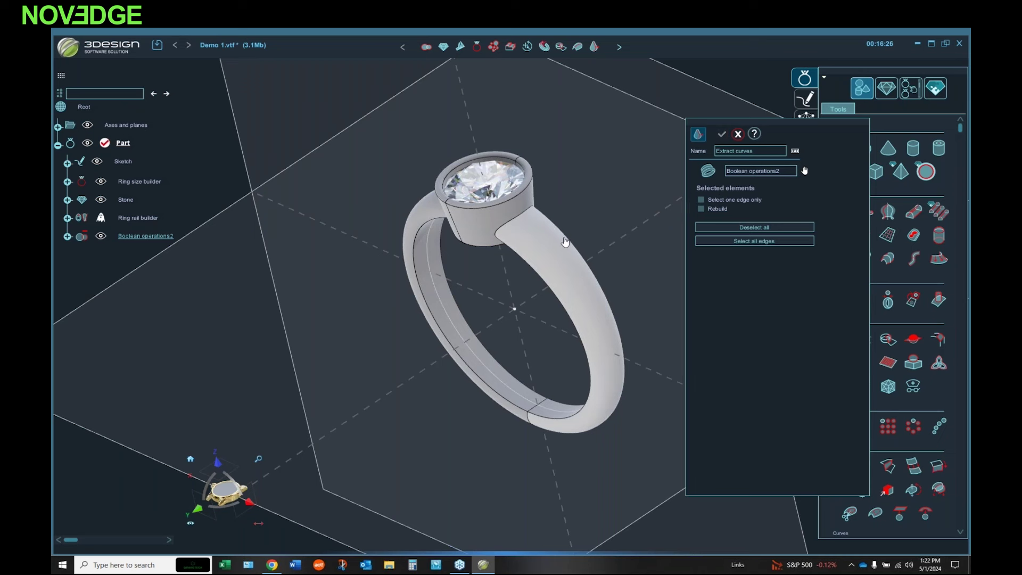
{"action": "left_click", "coordinate": [569, 269]}
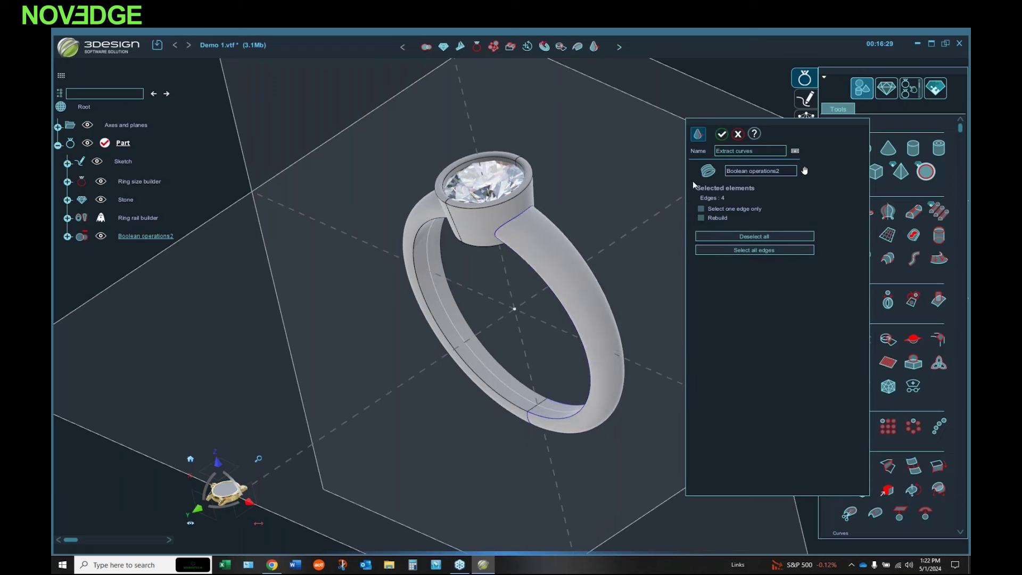
{"action": "left_click", "coordinate": [737, 135]}
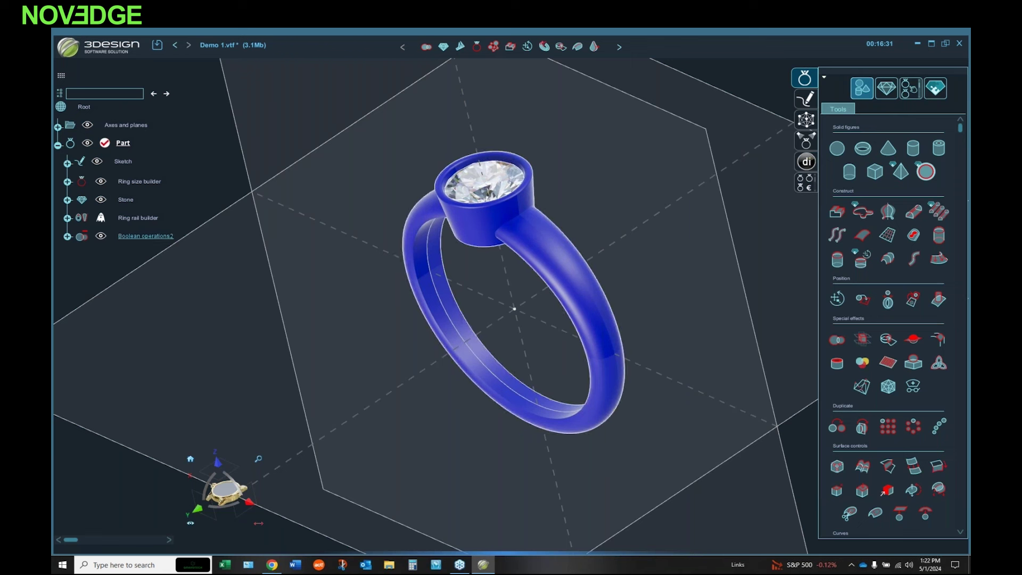
Step: Start extracting a uv curve by point position from the band's outer surface, and slide the point sideways and back near the centre
{"action": "left_click", "coordinate": [577, 48]}
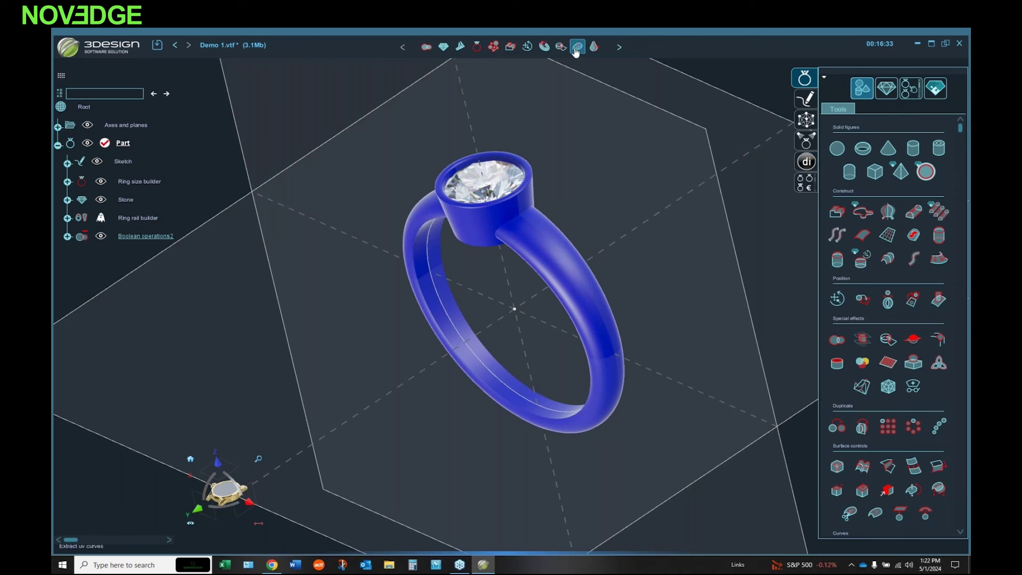
{"action": "left_click", "coordinate": [532, 234]}
{"action": "left_click", "coordinate": [726, 193]}
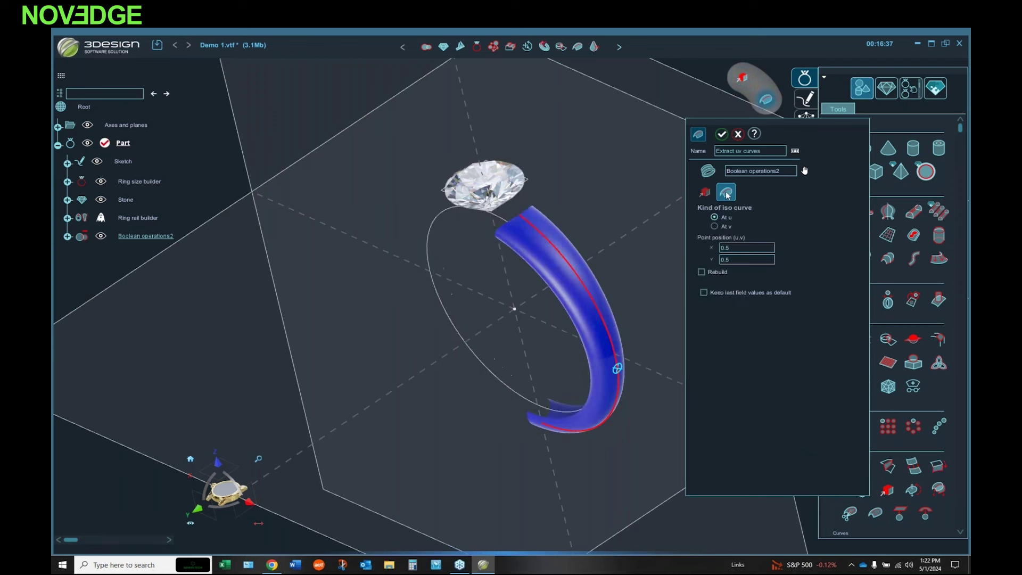
{"action": "scroll", "coordinate": [569, 258], "scroll_direction": "down", "scroll_amount": 1}
{"action": "scroll", "coordinate": [559, 253], "scroll_direction": "up", "scroll_amount": 2}
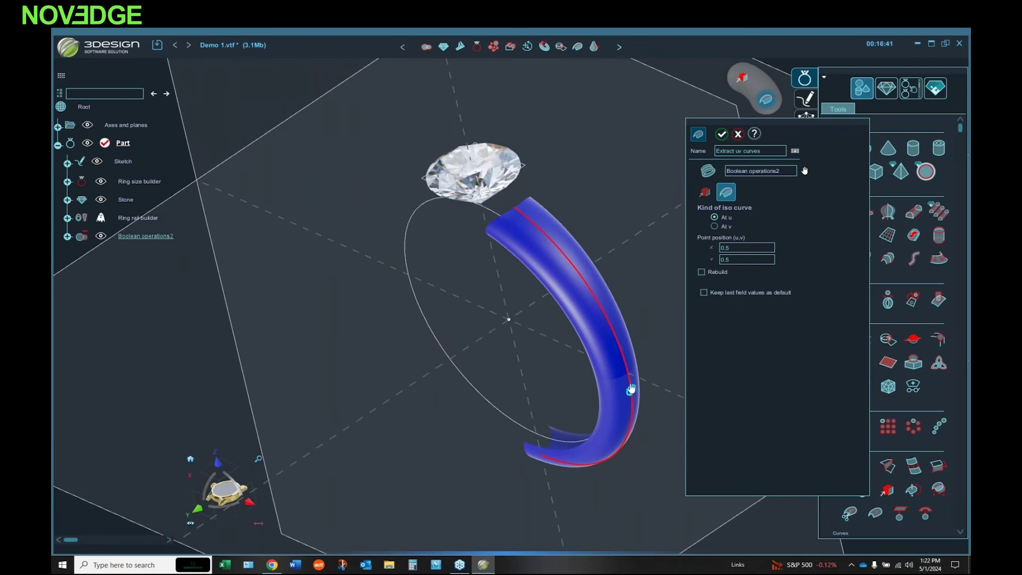
{"action": "left_click_drag", "start_coordinate": [629, 384], "coordinate": [606, 392]}
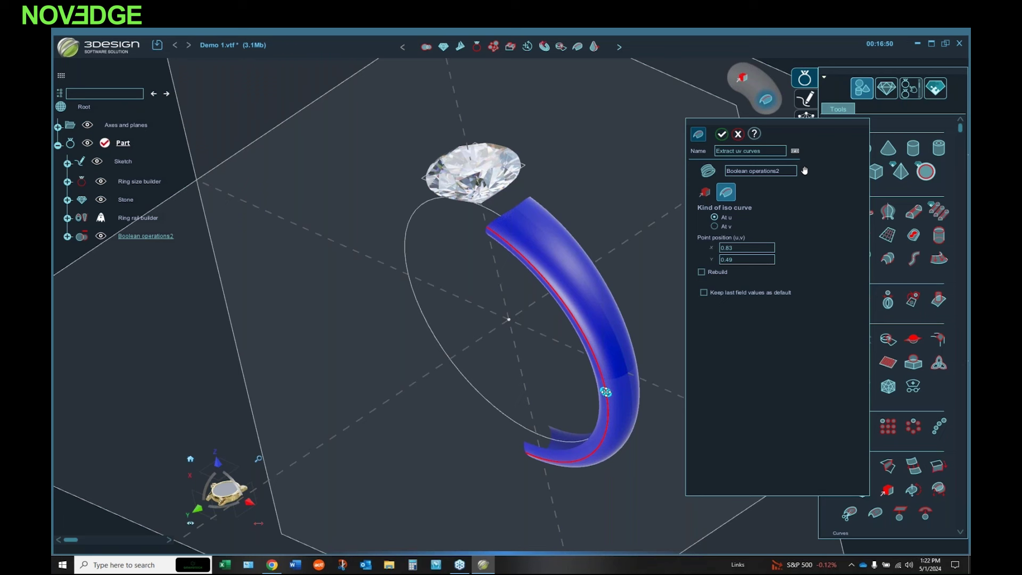
{"action": "left_click_drag", "start_coordinate": [606, 392], "coordinate": [632, 379]}
Step: Set both point position values to .50, compare the v direction, and extract the band's centre curve at u
{"action": "double_click", "coordinate": [748, 247]}
{"action": "key", "text": "BackSpace"}
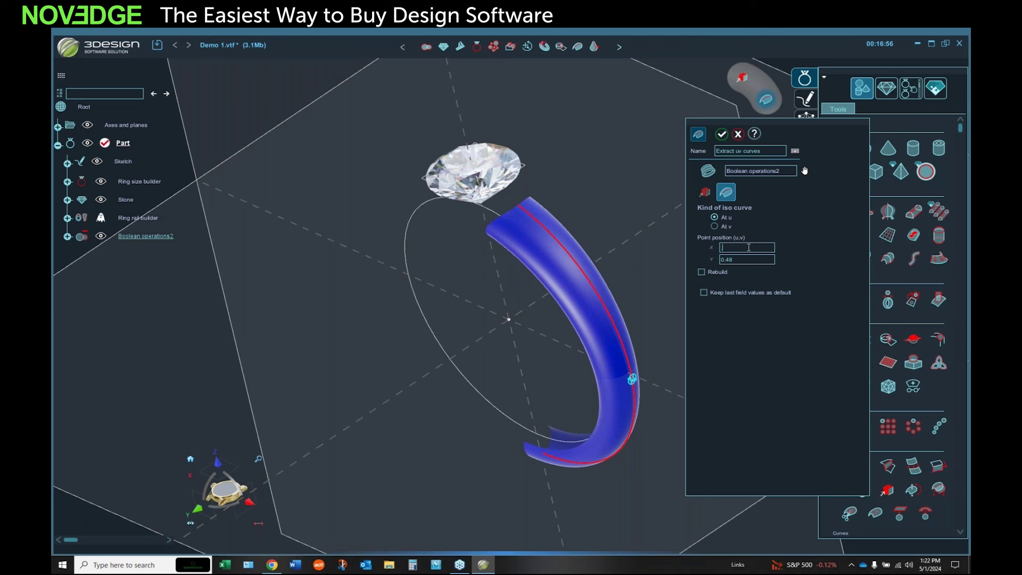
{"action": "key", "text": "Tab"}
{"action": "key", "text": "BackSpace"}
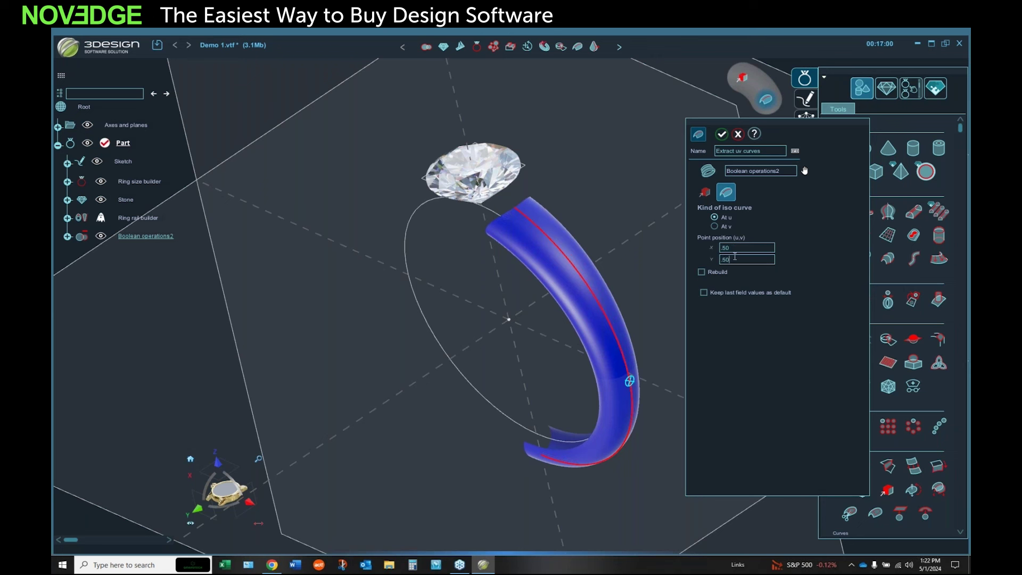
{"action": "key", "text": "Tab"}
{"action": "left_click", "coordinate": [714, 226]}
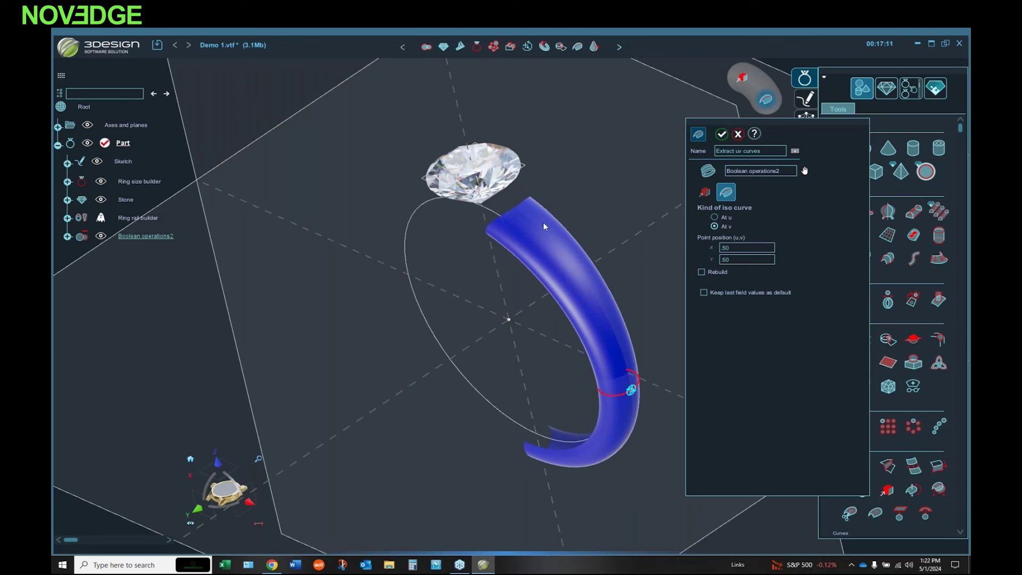
{"action": "left_click", "coordinate": [714, 218]}
{"action": "left_click", "coordinate": [722, 134]}
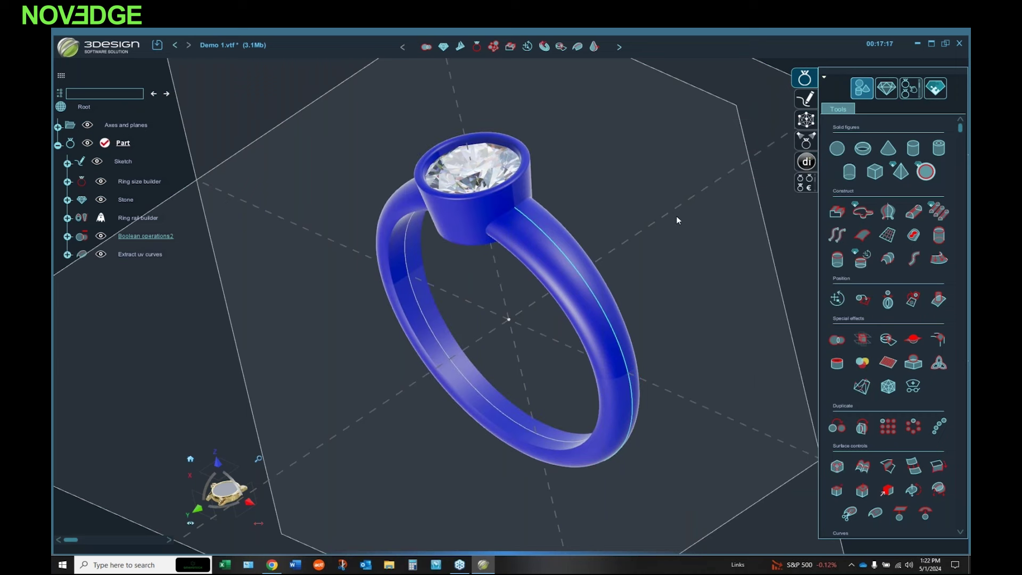
Step: Save the document and start a variable channel of stones along the curve extracted from the band
{"action": "key", "text": "ctrl+s"}
{"action": "left_click", "coordinate": [888, 88]}
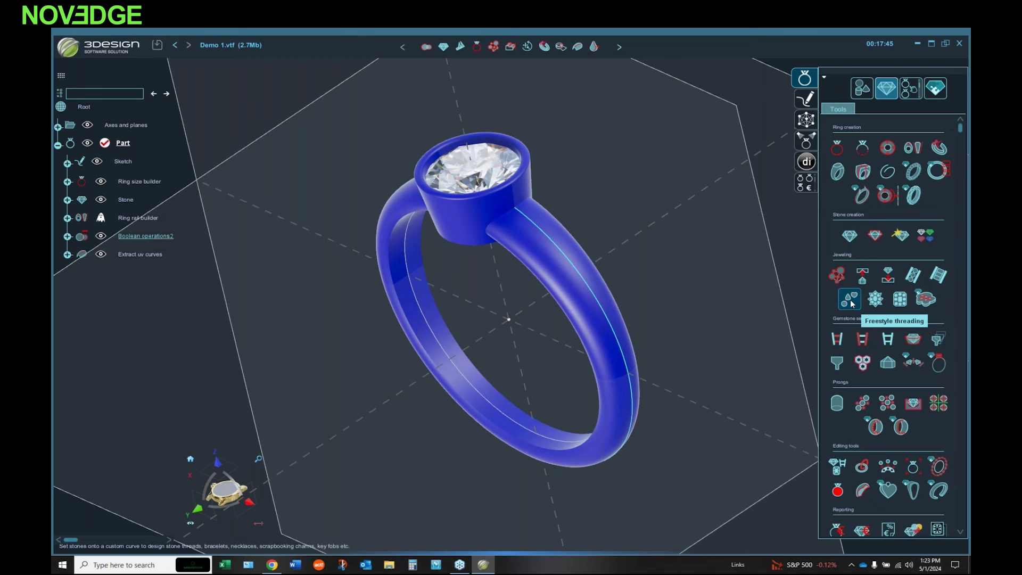
{"action": "left_click", "coordinate": [914, 275]}
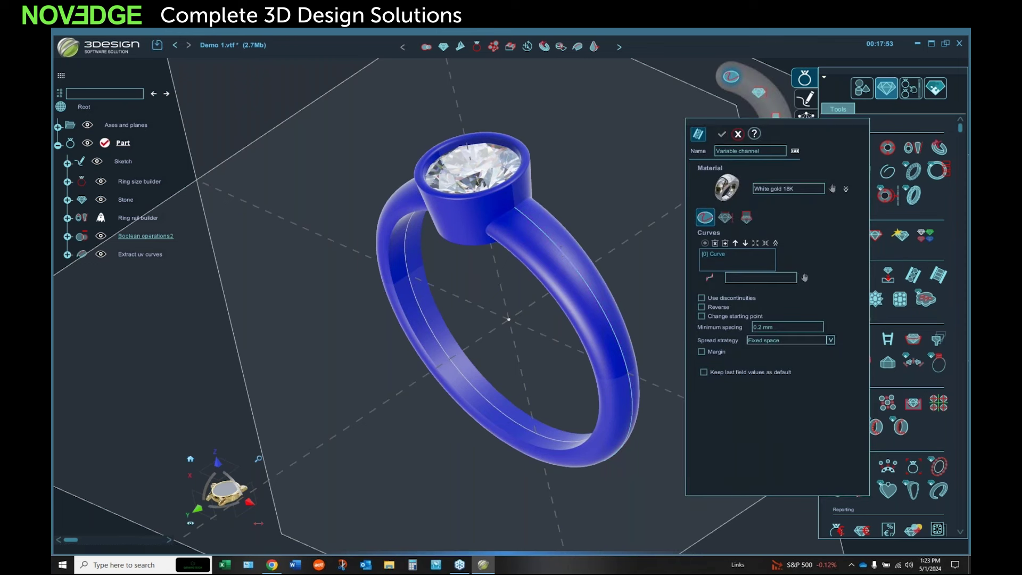
{"action": "left_click", "coordinate": [561, 252]}
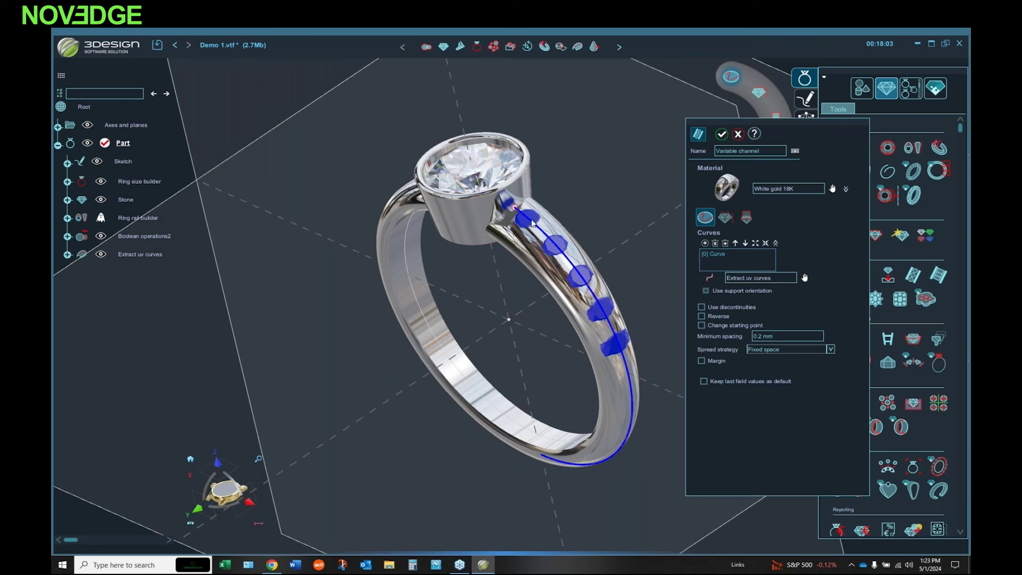
Step: Enable the margin for the variable channel and set its start to 0.7 mm
{"action": "left_click", "coordinate": [701, 360]}
{"action": "left_click", "coordinate": [777, 372]}
{"action": "left_click", "coordinate": [777, 373]}
{"action": "scroll", "coordinate": [776, 373], "scroll_direction": "up", "scroll_amount": 2}
{"action": "key", "text": "BackSpace"}
{"action": "type", "text": "4"}
{"action": "key", "text": "BackSpace"}
{"action": "type", "text": "6"}
{"action": "key", "text": "BackSpace"}
{"action": "type", "text": "7"}
{"action": "key", "text": "BackSpace"}
{"action": "type", "text": "8"}
{"action": "scroll", "coordinate": [761, 374], "scroll_direction": "down", "scroll_amount": 1}
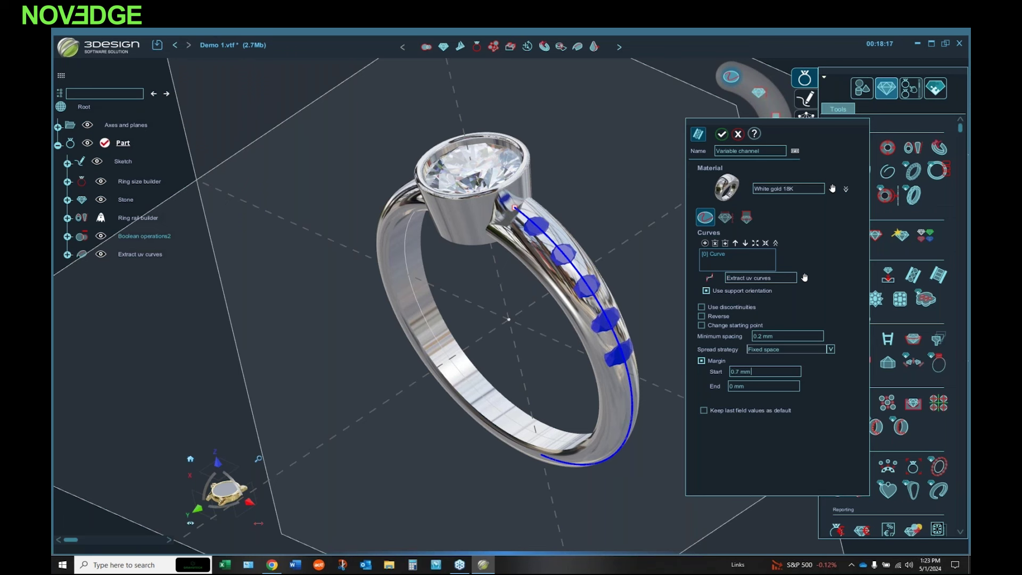
Step: Set the minimum spacing between the channel stones to 0.1 mm and their initial size to 0.02 ct
{"action": "left_click", "coordinate": [785, 334]}
{"action": "type", "text": "0.1"}
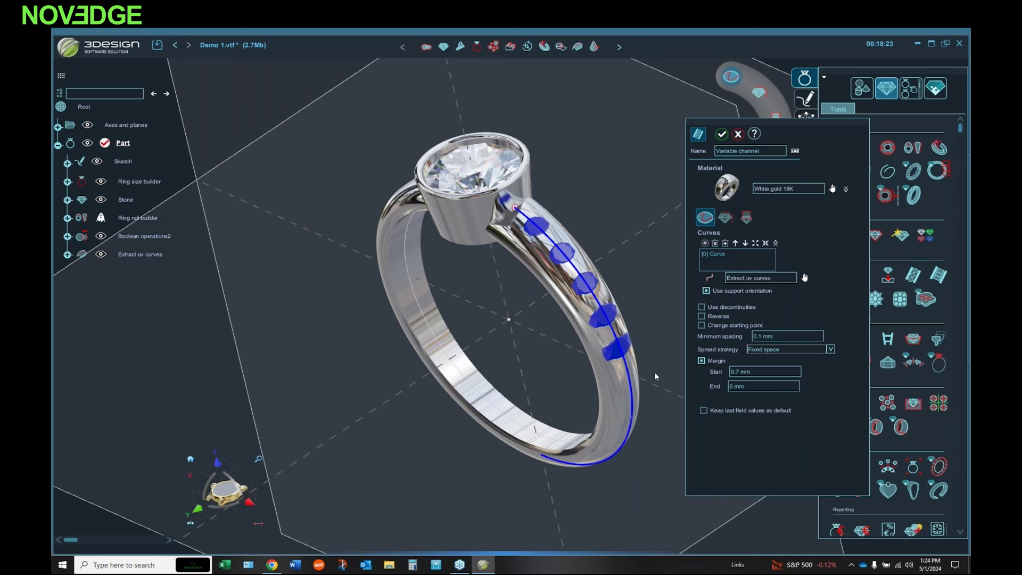
{"action": "left_click", "coordinate": [725, 218]}
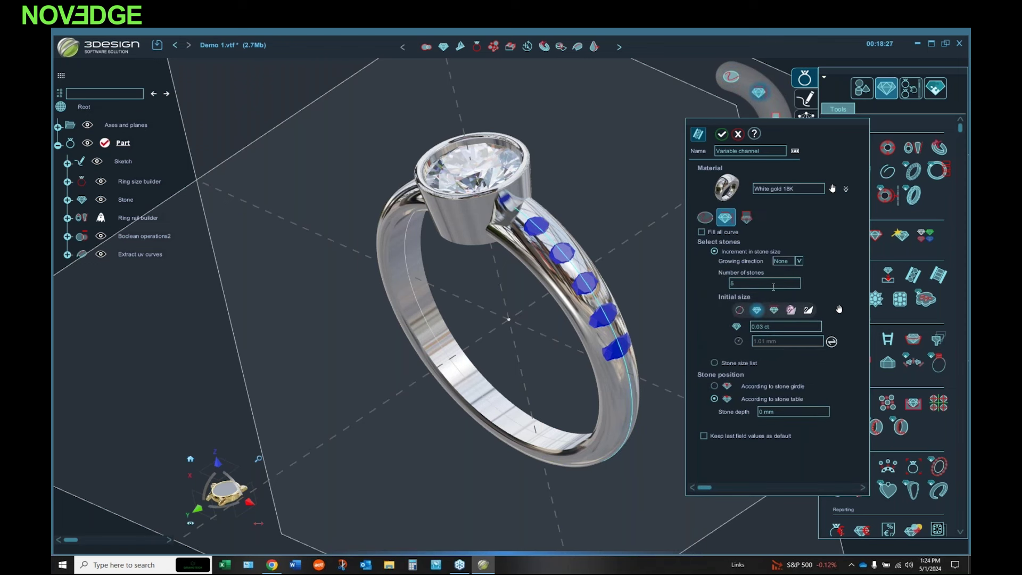
{"action": "left_click", "coordinate": [789, 328]}
{"action": "scroll", "coordinate": [789, 328], "scroll_direction": "down", "scroll_amount": 1}
Step: Set the stone depth to -0.2 mm, check it from the side, and adjust it to -0.3 mm
{"action": "left_click", "coordinate": [786, 413]}
{"action": "type", "text": "-0.2"}
{"action": "key", "text": "Return"}
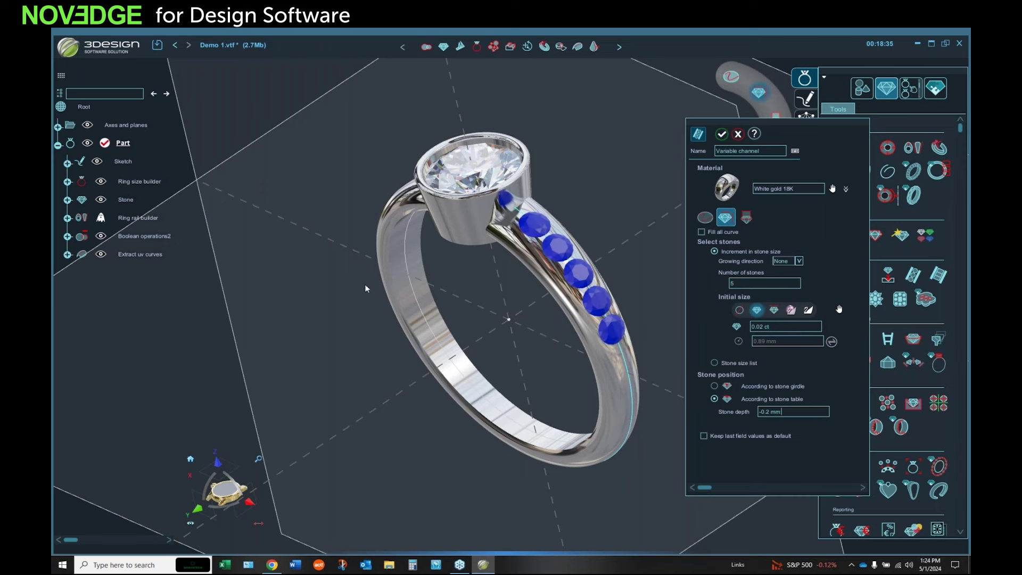
{"action": "middle_click_drag", "start_coordinate": [532, 245], "coordinate": [500, 210]}
{"action": "left_click", "coordinate": [785, 411]}
{"action": "scroll", "coordinate": [785, 411], "scroll_direction": "down", "scroll_amount": 1}
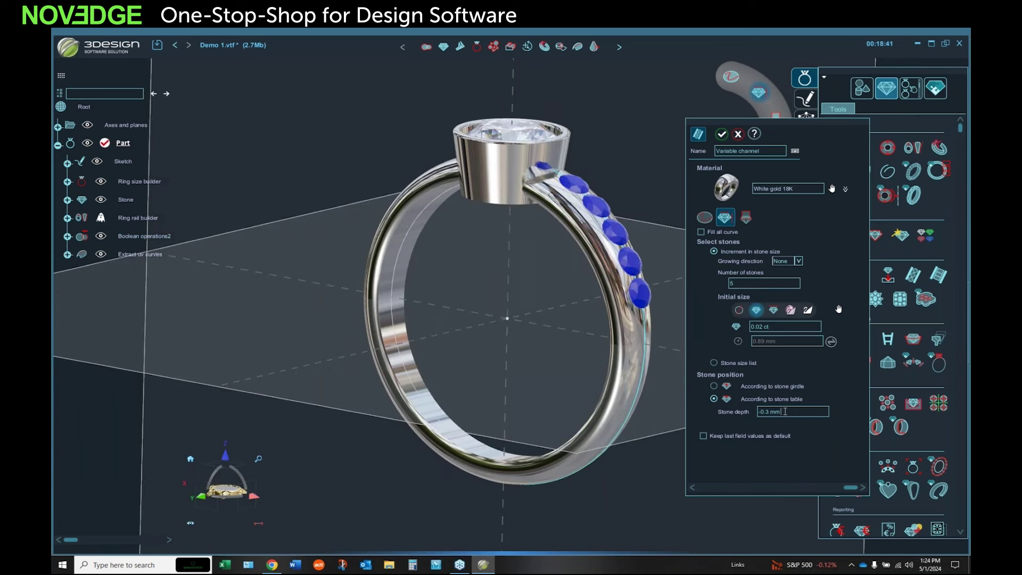
{"action": "middle_click_drag", "start_coordinate": [579, 349], "coordinate": [458, 421]}
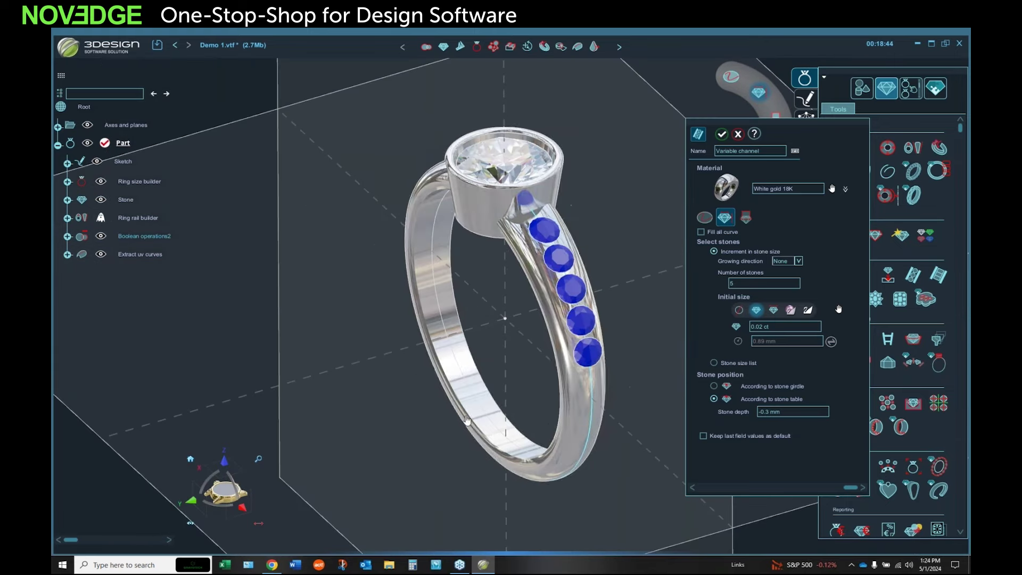
Step: Try stone counts of 7, 8 and 19 along the band curve and inspect the row from below
{"action": "double_click", "coordinate": [787, 282]}
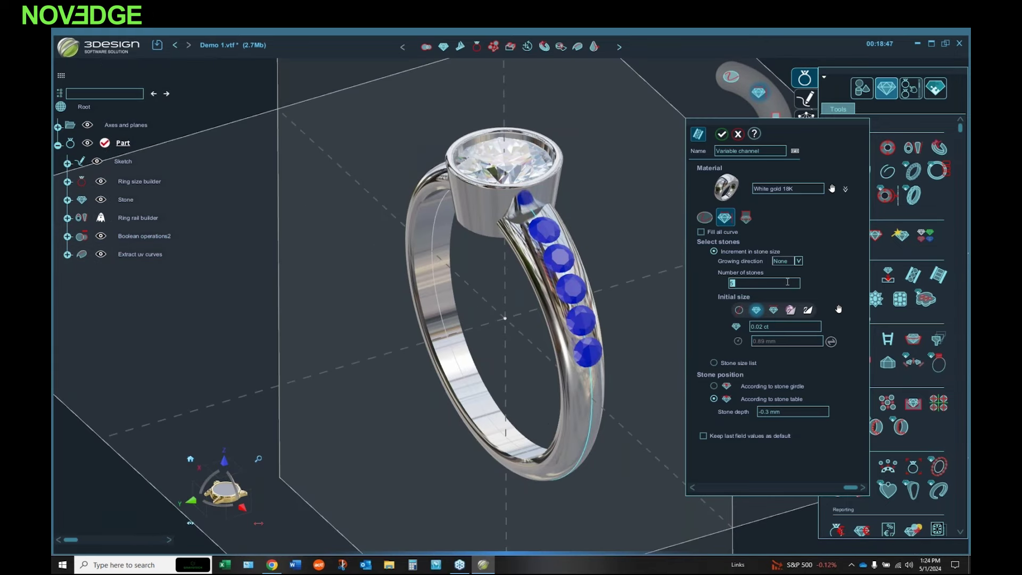
{"action": "type", "text": "7"}
{"action": "key", "text": "Return"}
{"action": "double_click", "coordinate": [787, 282]}
{"action": "type", "text": "8"}
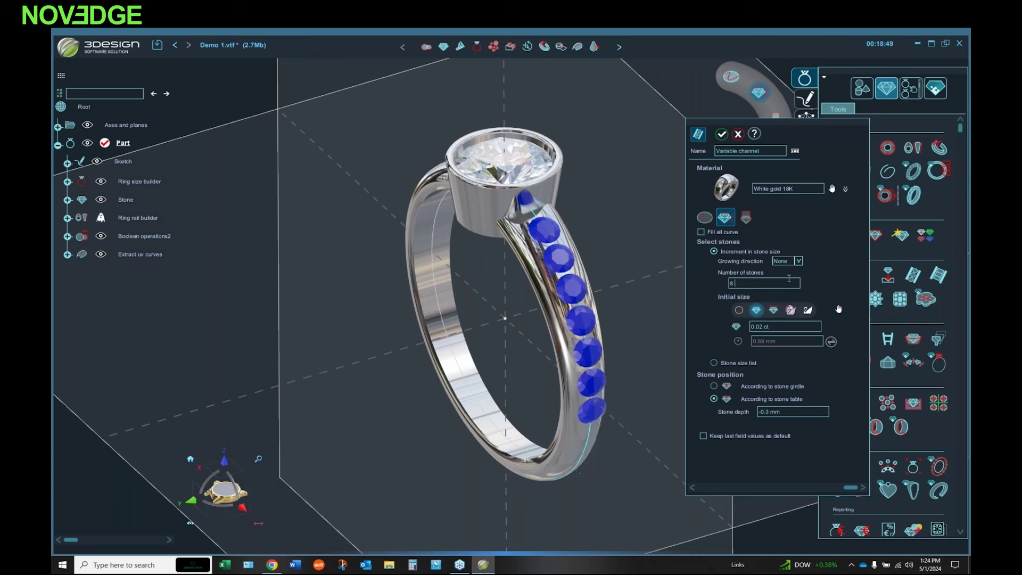
{"action": "double_click", "coordinate": [789, 282]}
{"action": "type", "text": "19"}
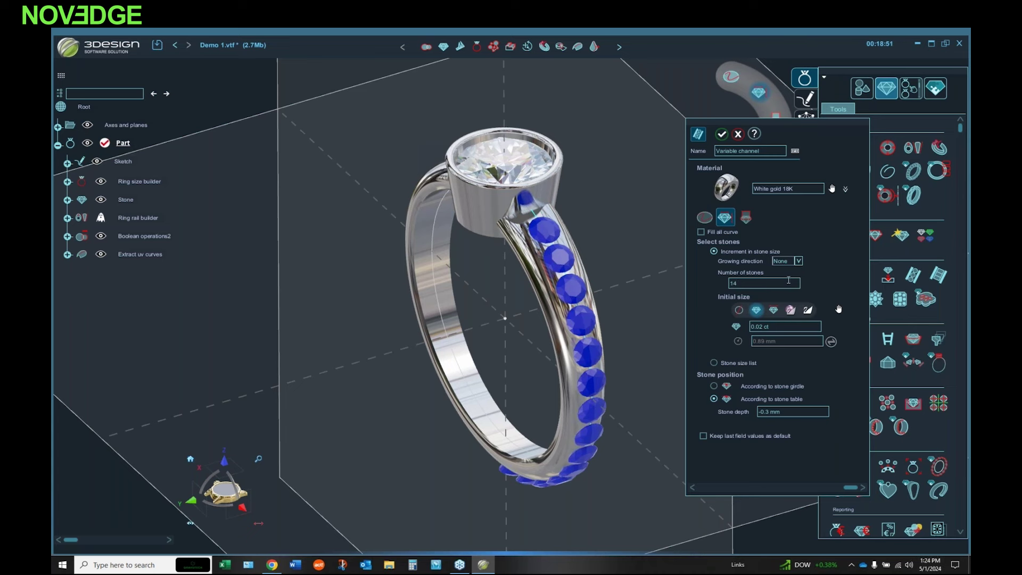
{"action": "middle_click_drag", "start_coordinate": [485, 370], "coordinate": [557, 197]}
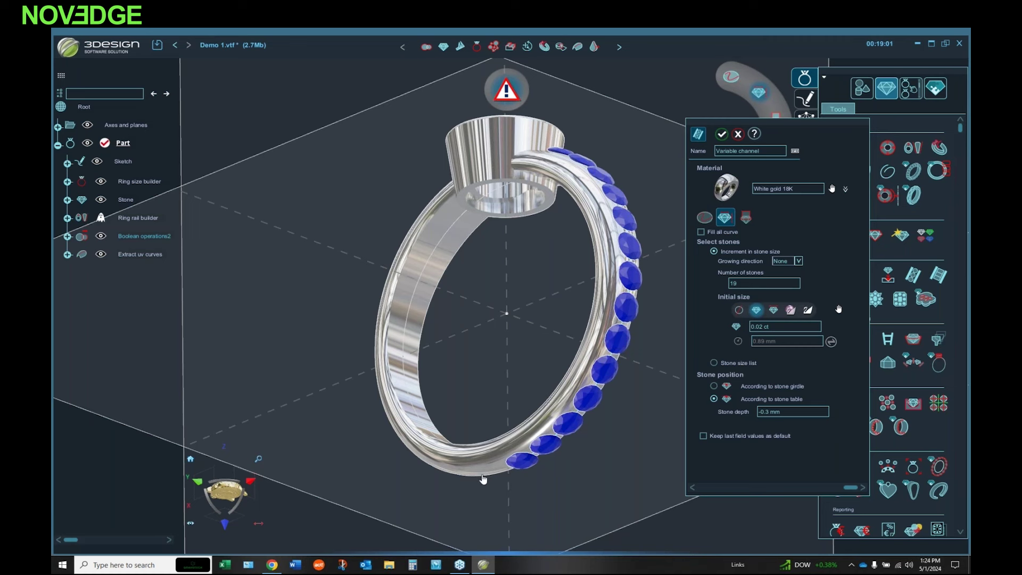
Step: Try 16 stones along the curve and return the number of stones to 5
{"action": "double_click", "coordinate": [764, 282]}
{"action": "type", "text": "16"}
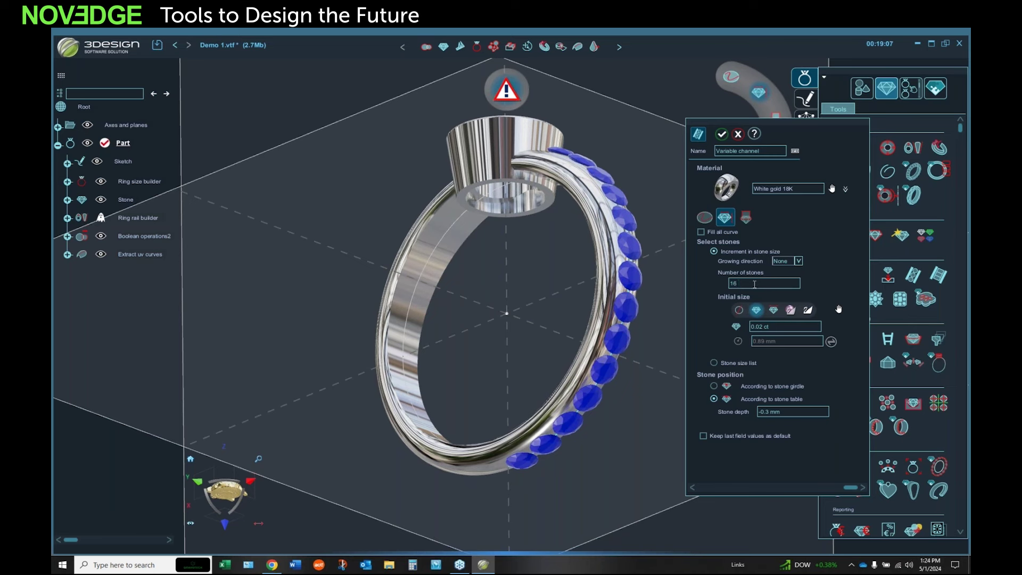
{"action": "key", "text": "BackSpace"}
{"action": "type", "text": "1"}
{"action": "scroll", "coordinate": [750, 281], "scroll_direction": "down", "scroll_amount": 4}
{"action": "middle_click_drag", "start_coordinate": [566, 276], "coordinate": [532, 368]}
{"action": "double_click", "coordinate": [747, 283]}
{"action": "type", "text": "6"}
{"action": "key", "text": "BackSpace"}
{"action": "type", "text": "5"}
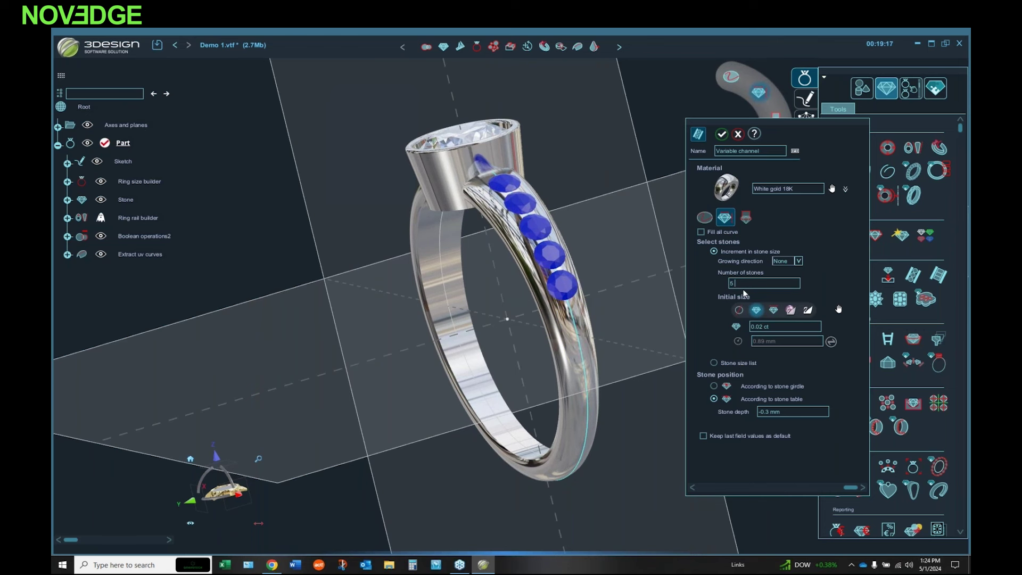
Step: Enable channel creation for the row of stones on the band
{"action": "middle_click_drag", "start_coordinate": [476, 277], "coordinate": [665, 258]}
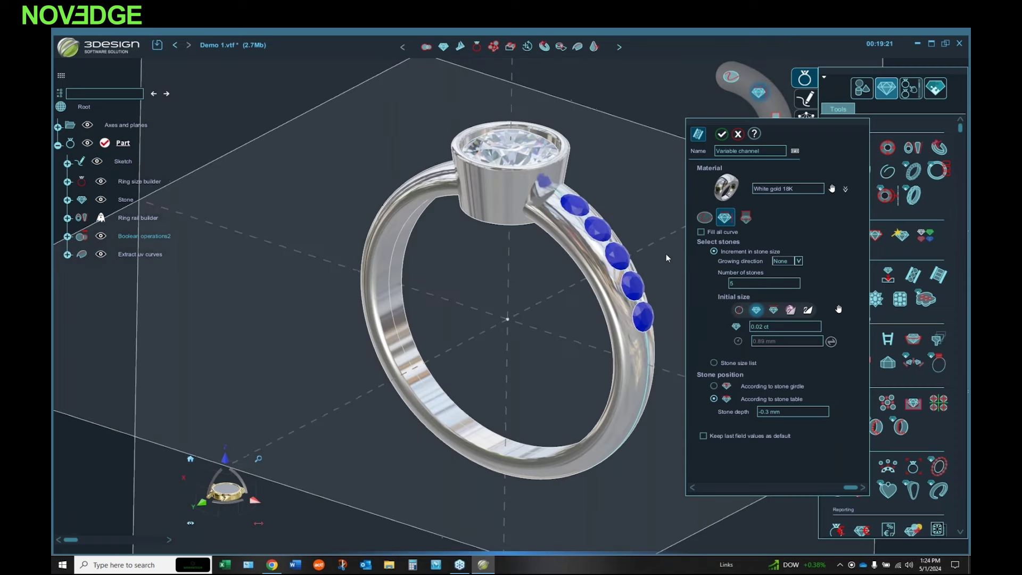
{"action": "left_click", "coordinate": [746, 217]}
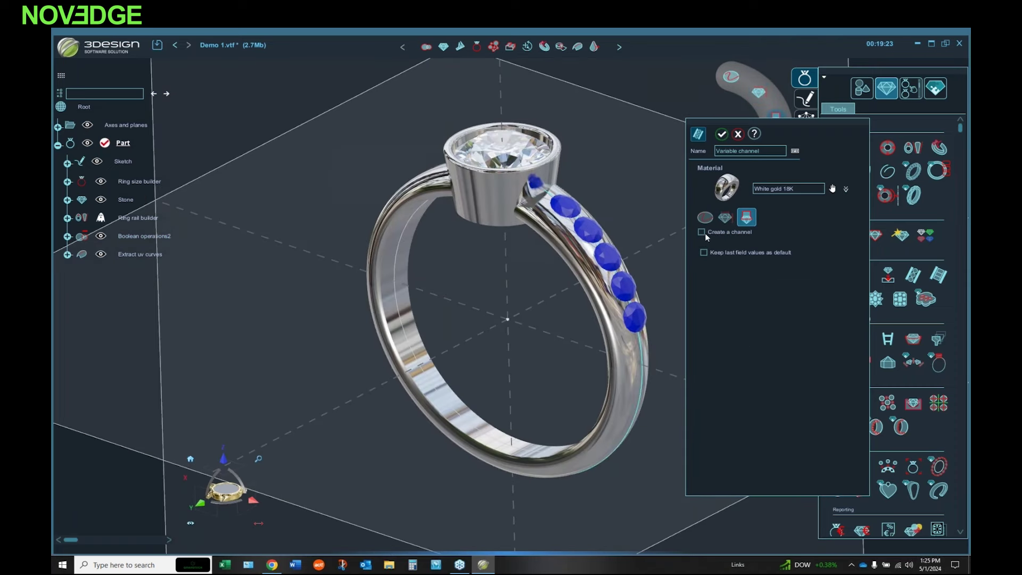
{"action": "left_click", "coordinate": [702, 232]}
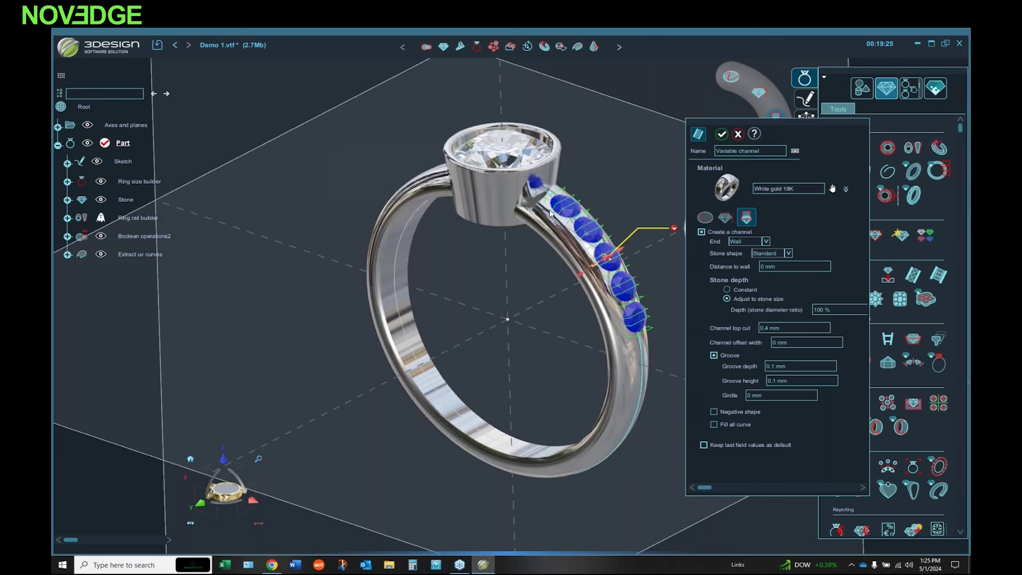
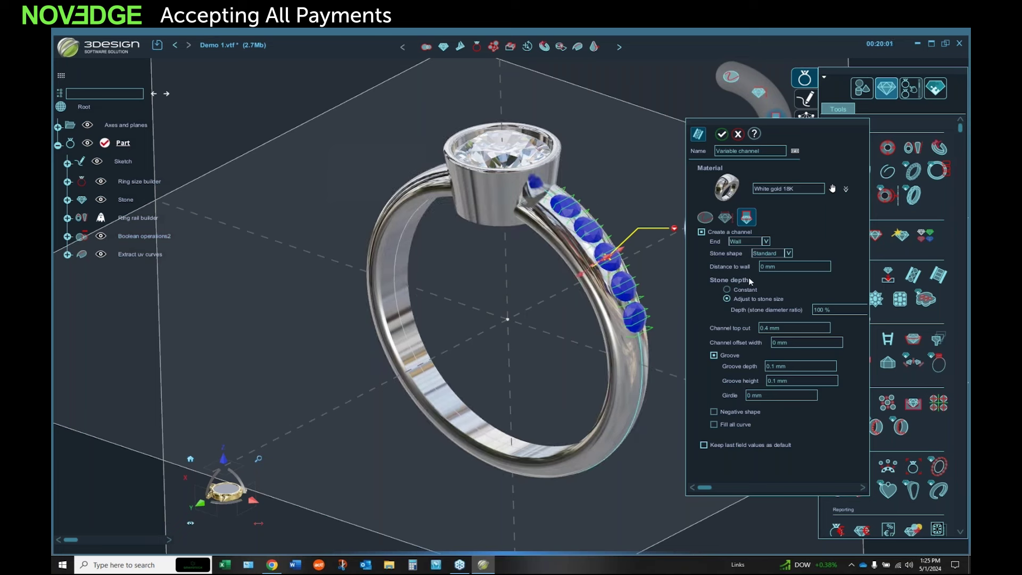
Step: Turn off channel creation and complete the variable channel as a plain row of stone positions on the band
{"action": "left_click", "coordinate": [702, 231]}
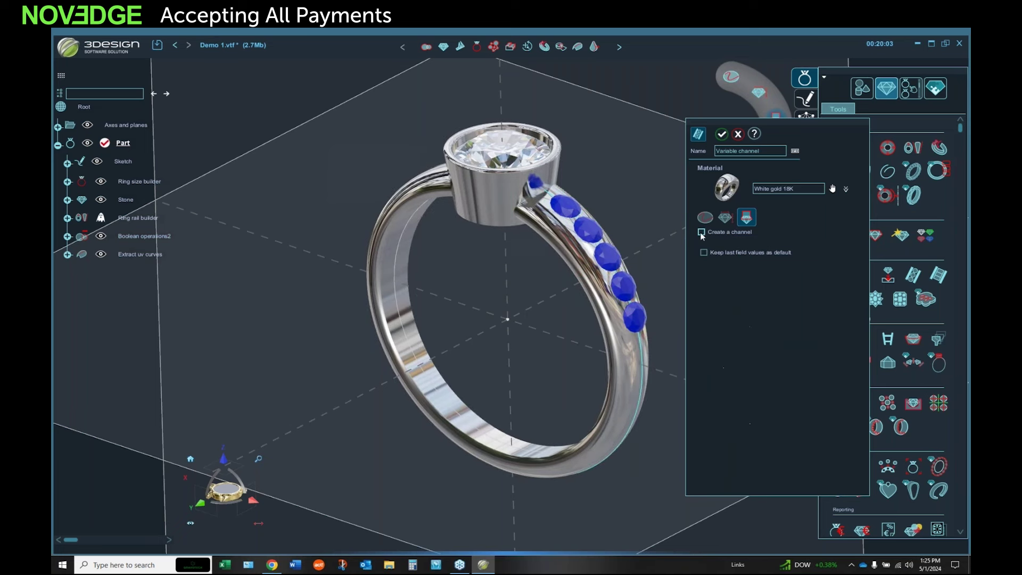
{"action": "middle_click_drag", "start_coordinate": [463, 278], "coordinate": [512, 231]}
{"action": "left_click", "coordinate": [721, 134]}
{"action": "middle_click_drag", "start_coordinate": [698, 145], "coordinate": [549, 243]}
{"action": "scroll", "coordinate": [559, 237], "scroll_direction": "down", "scroll_amount": 2}
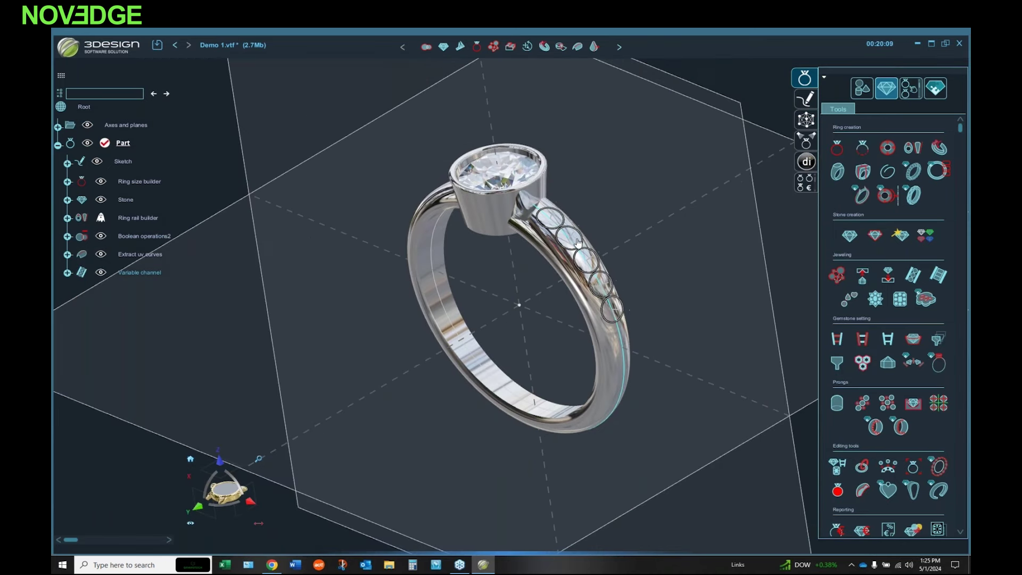
{"action": "scroll", "coordinate": [560, 238], "scroll_direction": "up", "scroll_amount": 2}
{"action": "middle_click_drag", "start_coordinate": [480, 302], "coordinate": [491, 296]}
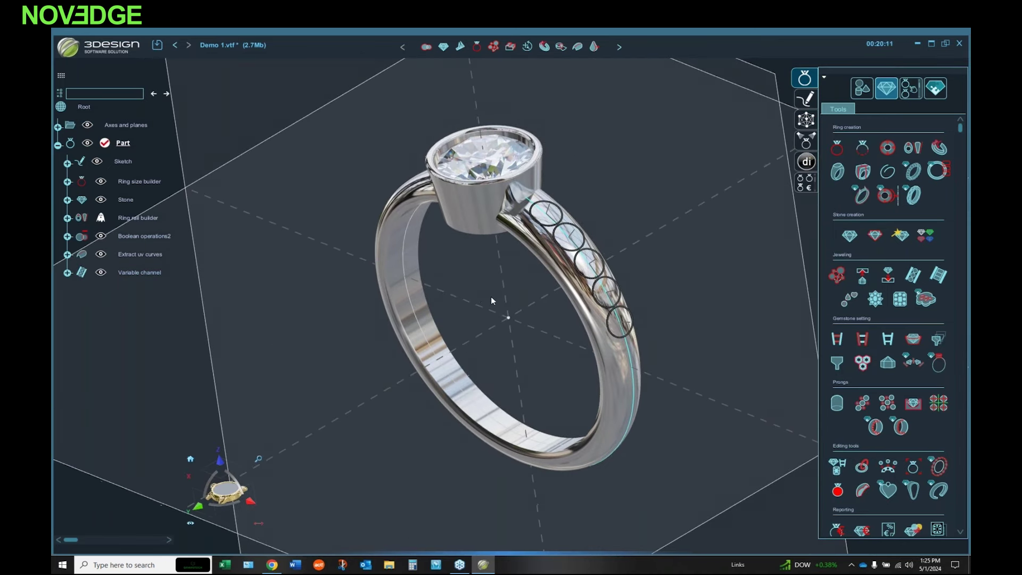
Step: Create a loose 0.5 ct brilliant diamond at the origin, inside the ring
{"action": "left_click", "coordinate": [848, 240]}
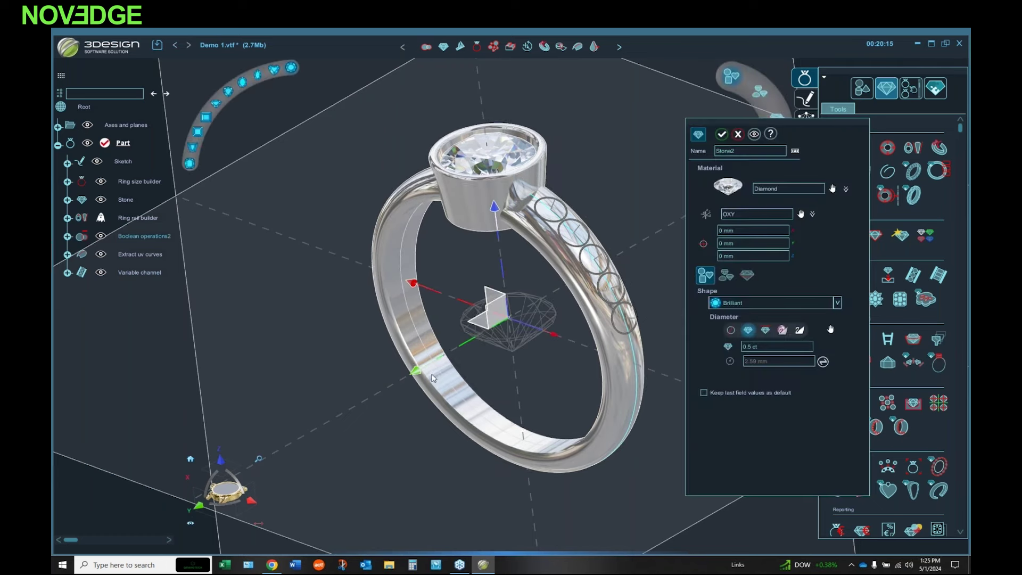
{"action": "middle_click_drag", "start_coordinate": [446, 357], "coordinate": [514, 341]}
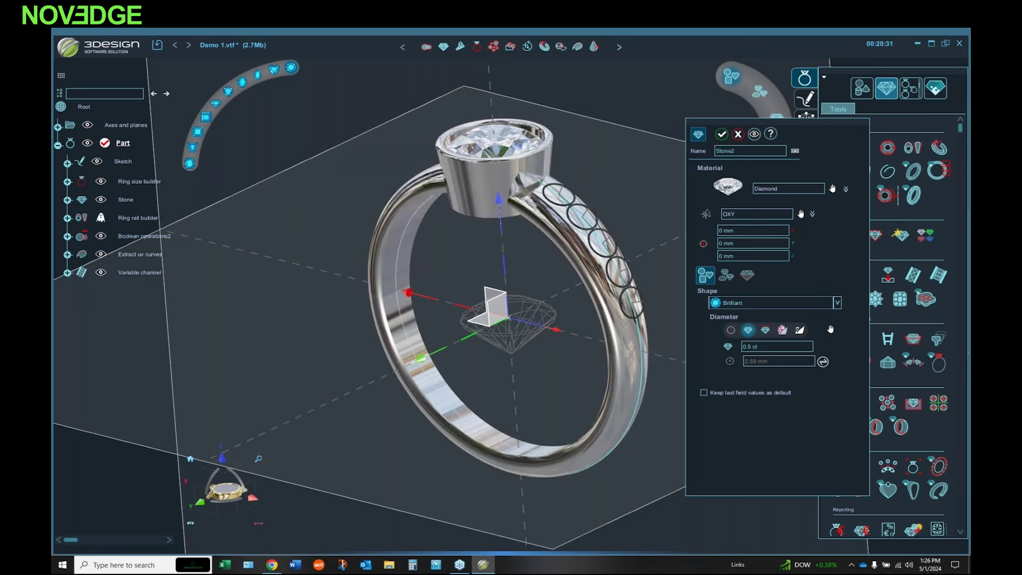
{"action": "left_click", "coordinate": [722, 133]}
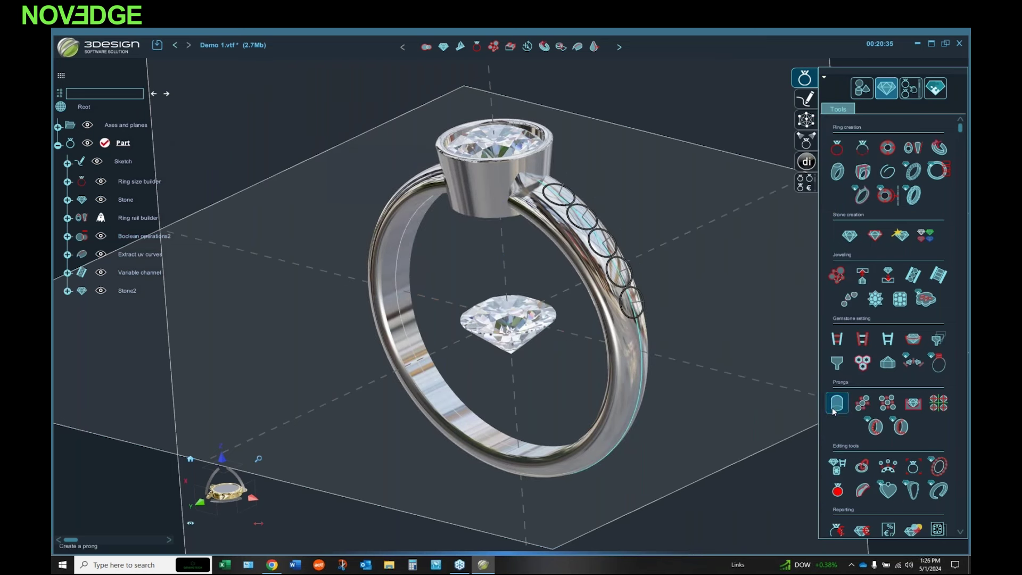
Step: Create a white gold prong beside the loose diamond, with a vertical offset of -0.2 mm and a height of 0.7 mm
{"action": "middle_click_drag", "start_coordinate": [623, 399], "coordinate": [719, 424]}
{"action": "left_click", "coordinate": [833, 406]}
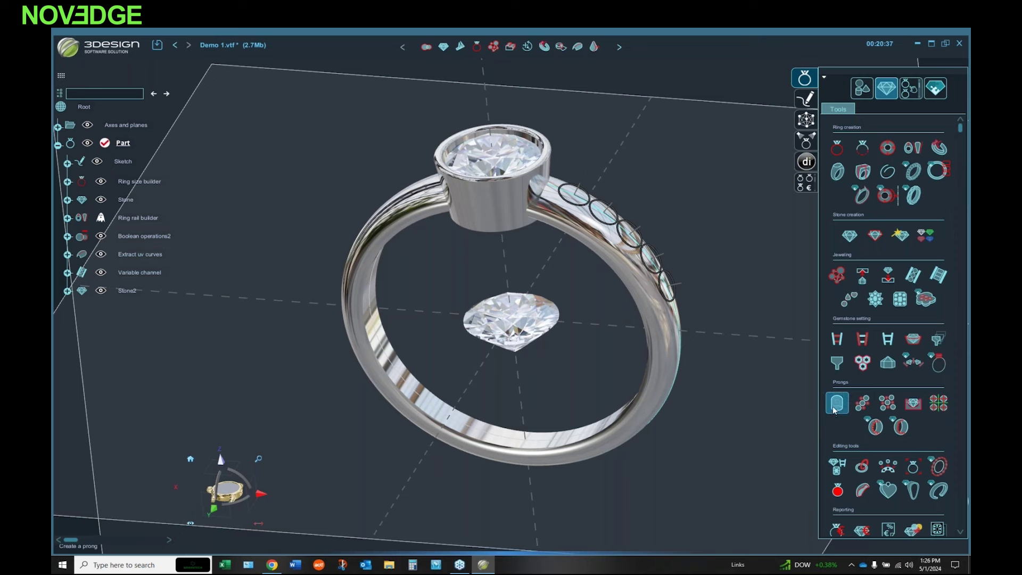
{"action": "left_click_drag", "start_coordinate": [590, 308], "coordinate": [589, 300]}
{"action": "left_click", "coordinate": [581, 280]}
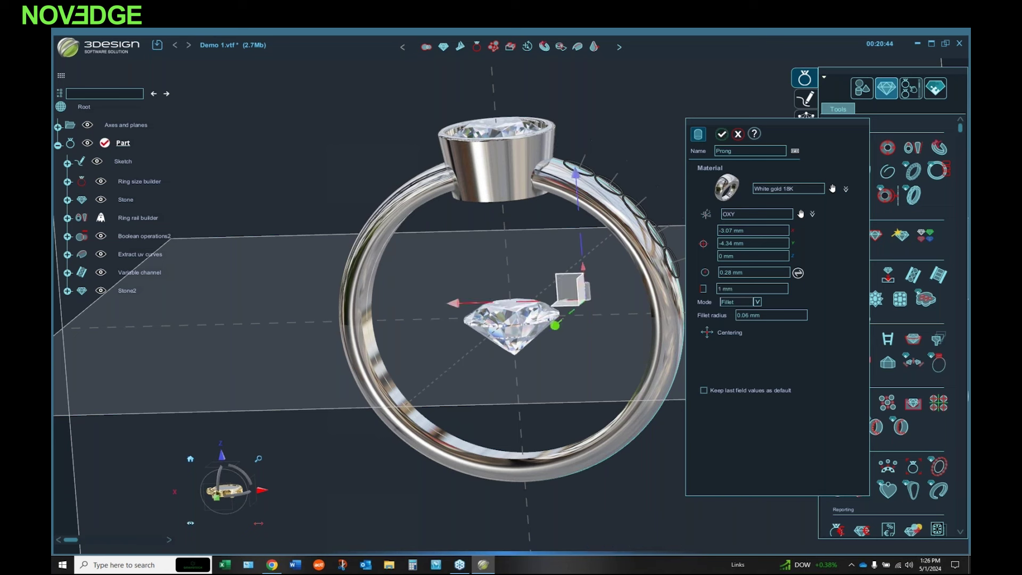
{"action": "left_click", "coordinate": [748, 289]}
{"action": "left_click", "coordinate": [753, 254]}
{"action": "type", "text": "-0.2"}
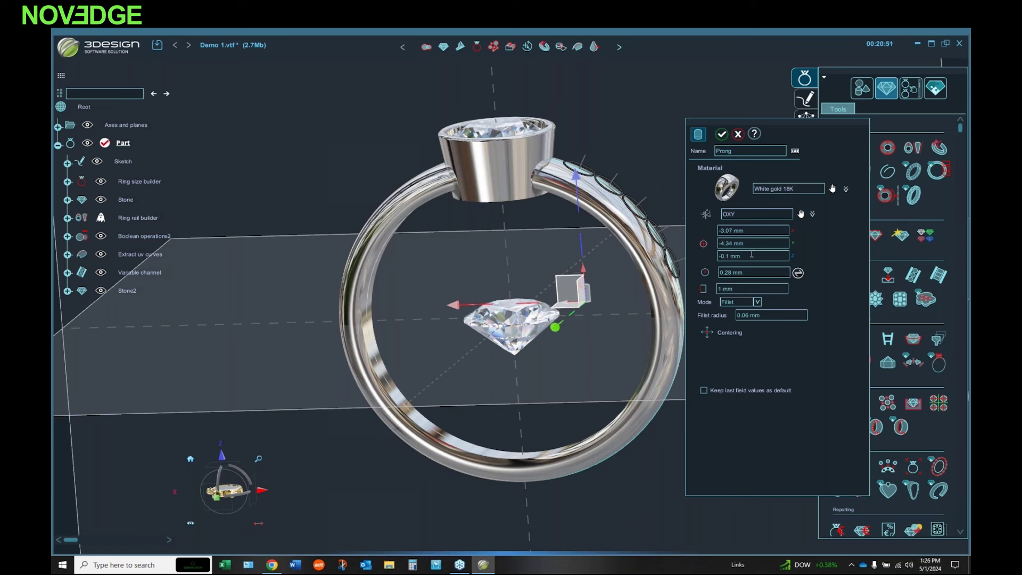
{"action": "left_click", "coordinate": [737, 287]}
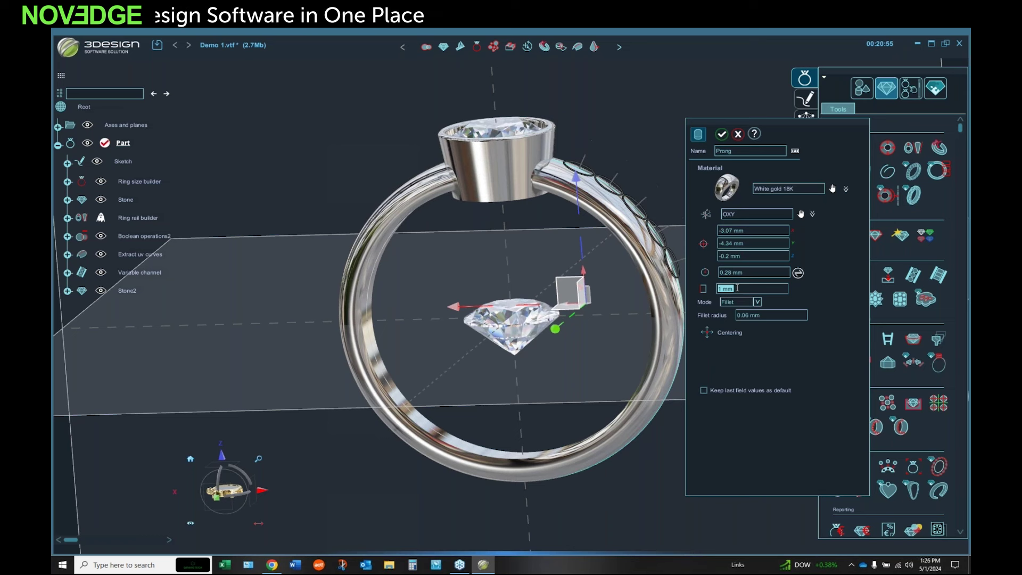
{"action": "type", "text": "0.9"}
{"action": "scroll", "coordinate": [737, 288], "scroll_direction": "down", "scroll_amount": 1}
{"action": "left_click", "coordinate": [721, 134]}
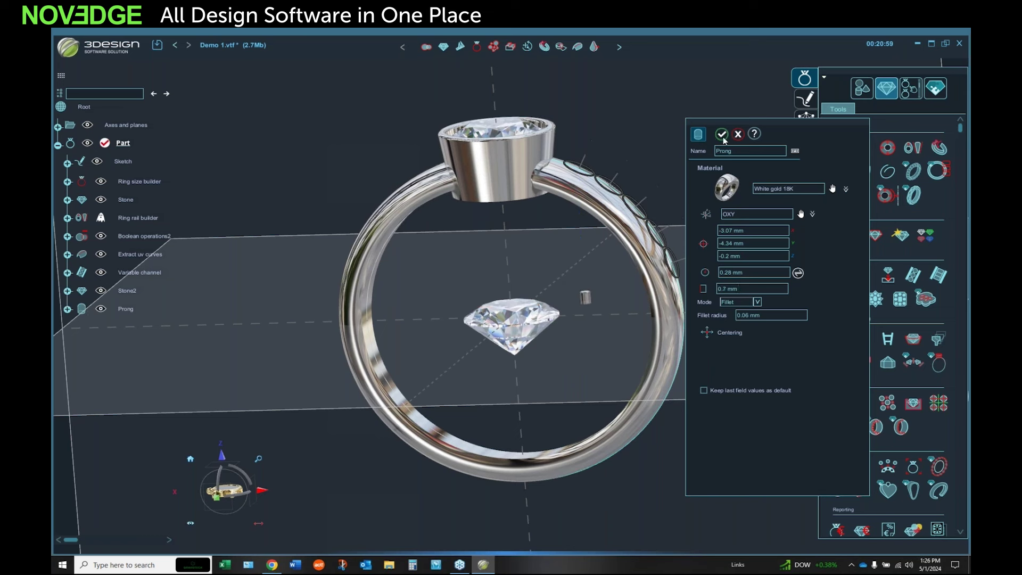
Step: Duplicate the loose diamond onto the variable channel's stone positions with the Jeweling tool
{"action": "middle_click_drag", "start_coordinate": [329, 359], "coordinate": [568, 222]}
{"action": "middle_click_drag", "start_coordinate": [347, 416], "coordinate": [328, 315]}
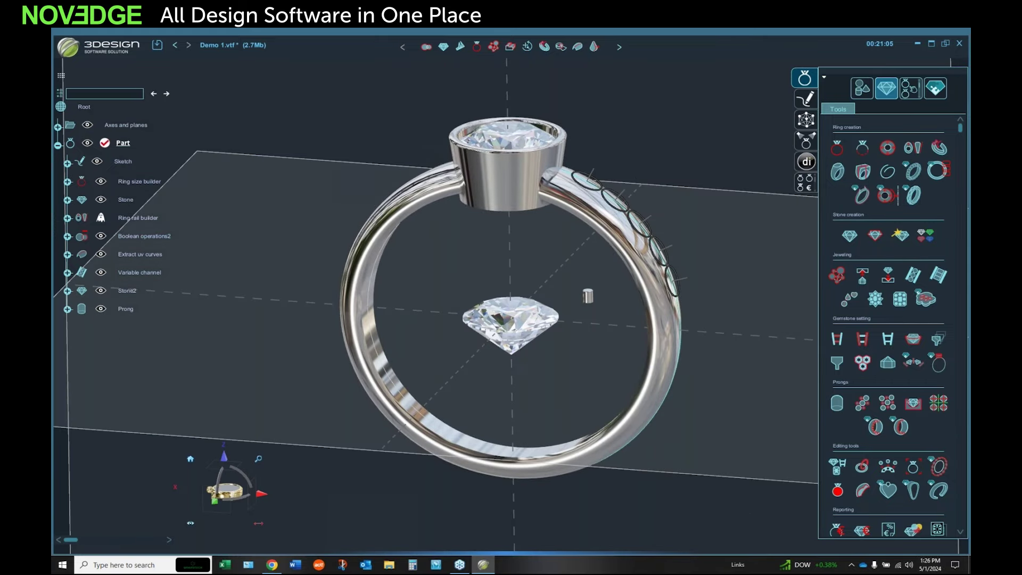
{"action": "middle_click_drag", "start_coordinate": [619, 285], "coordinate": [600, 303]}
{"action": "left_click", "coordinate": [130, 271]}
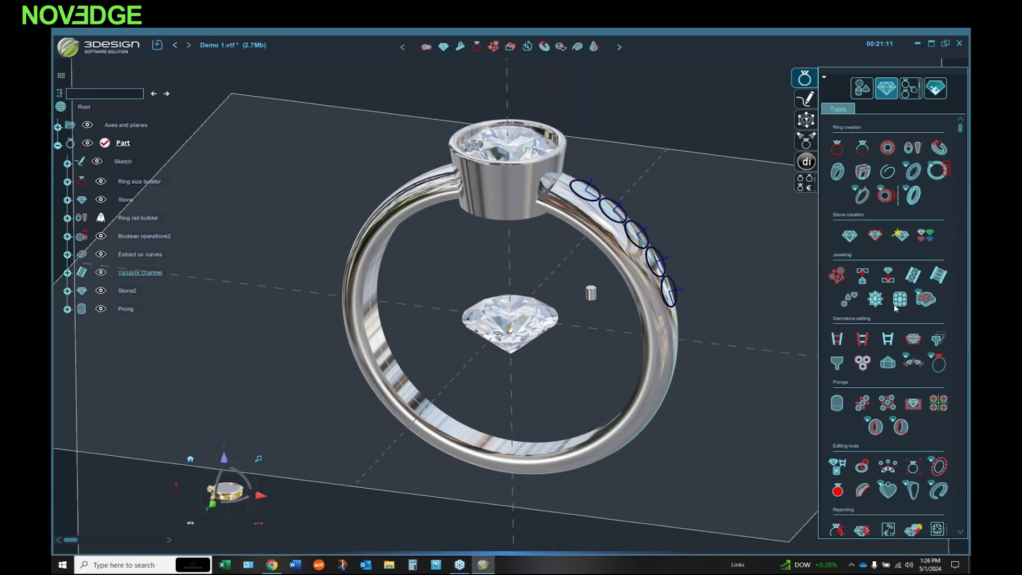
{"action": "left_click", "coordinate": [891, 280]}
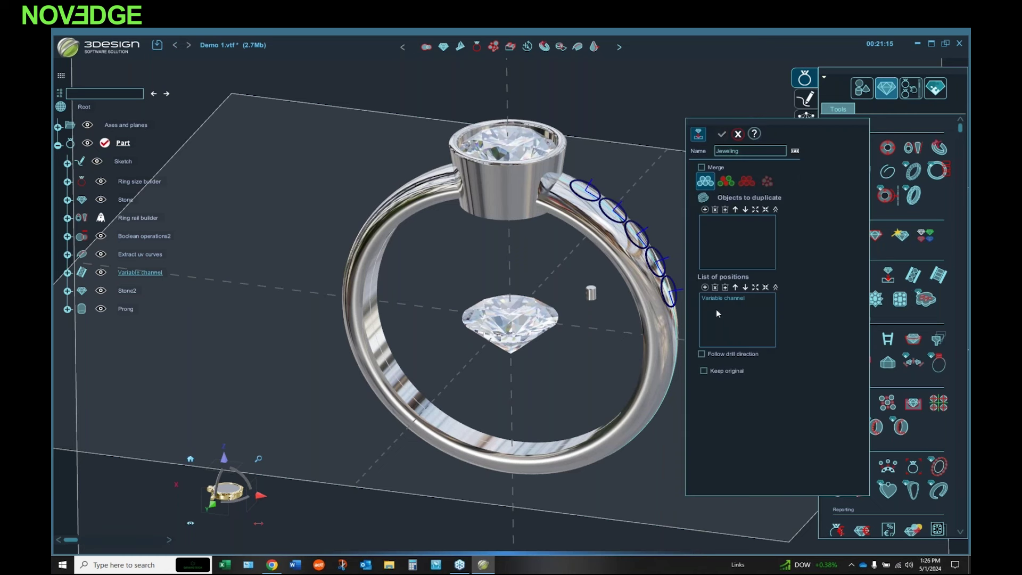
{"action": "left_click", "coordinate": [705, 210]}
{"action": "left_click", "coordinate": [502, 322]}
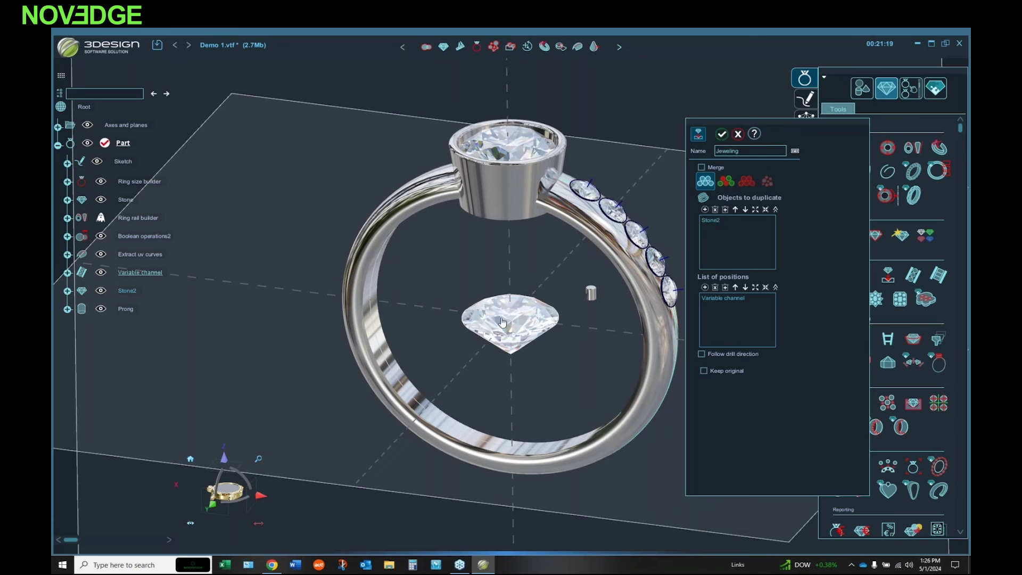
{"action": "left_click", "coordinate": [722, 135]}
Step: Move the prong to the origin by setting its three position coordinates to 0 mm
{"action": "middle_click_drag", "start_coordinate": [650, 227], "coordinate": [544, 260]}
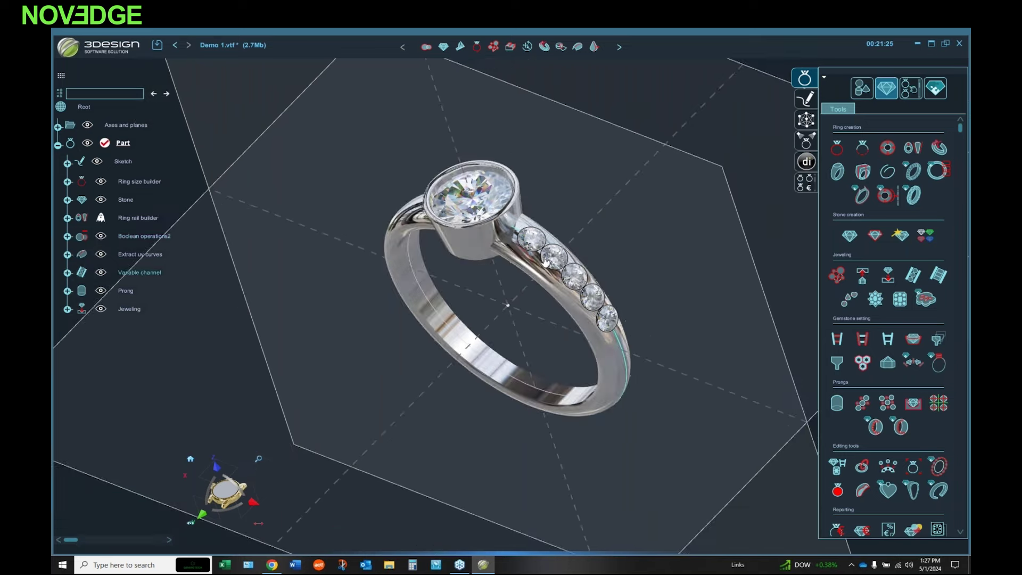
{"action": "scroll", "coordinate": [545, 261], "scroll_direction": "up", "scroll_amount": 2}
{"action": "middle_click_drag", "start_coordinate": [501, 324], "coordinate": [577, 233]}
{"action": "double_click", "coordinate": [595, 294]}
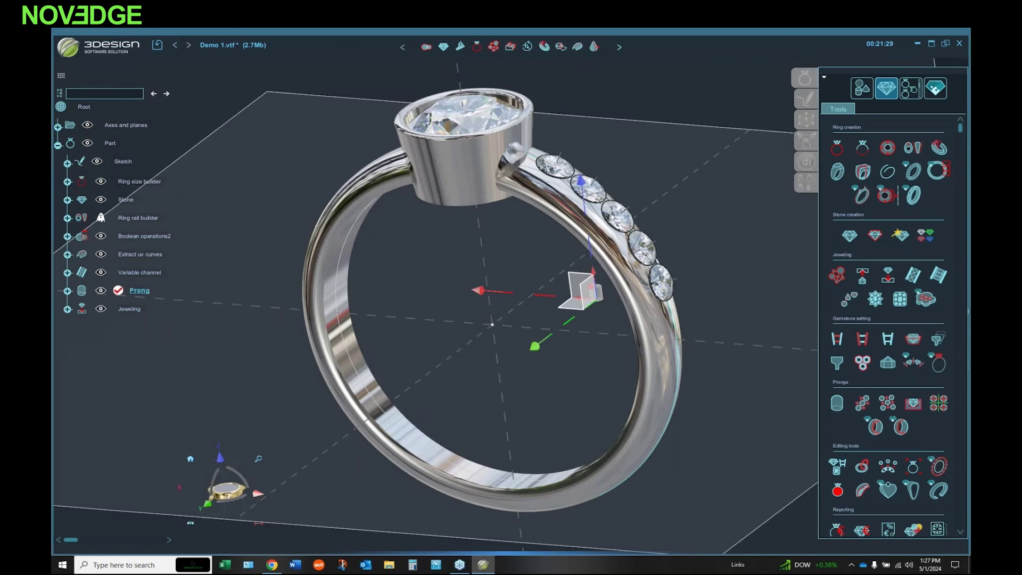
{"action": "middle_click_drag", "start_coordinate": [586, 327], "coordinate": [546, 368]}
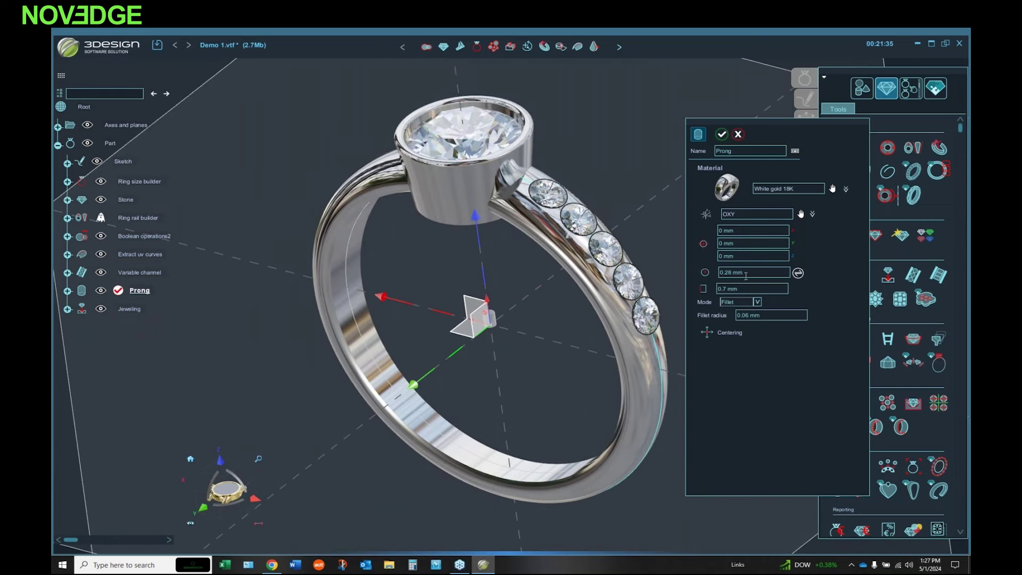
{"action": "left_click", "coordinate": [722, 134]}
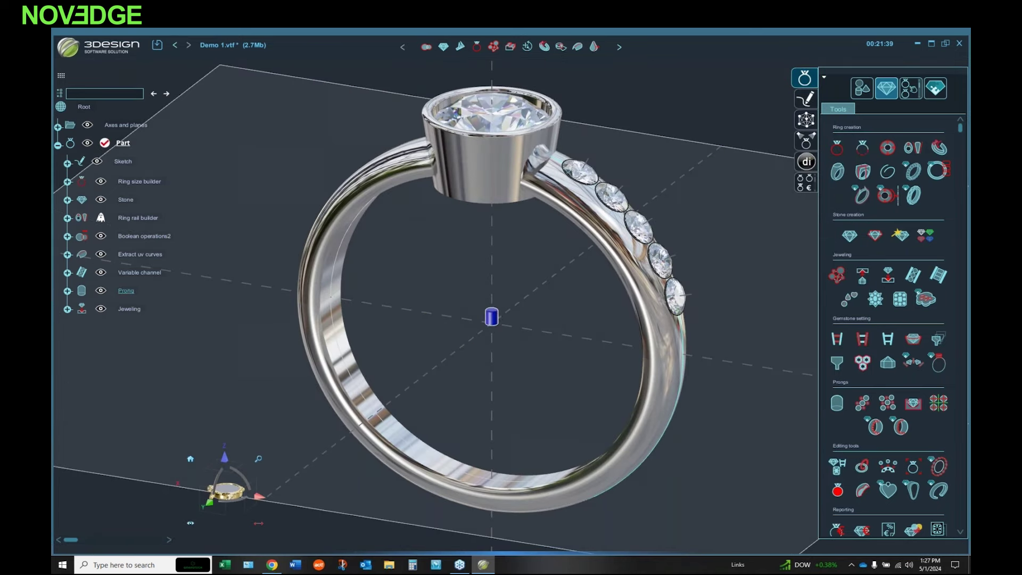
Step: Change the prong's top from a fillet to the Rounded mode
{"action": "double_click", "coordinate": [492, 317]}
{"action": "left_click", "coordinate": [755, 302]}
{"action": "left_click", "coordinate": [740, 319]}
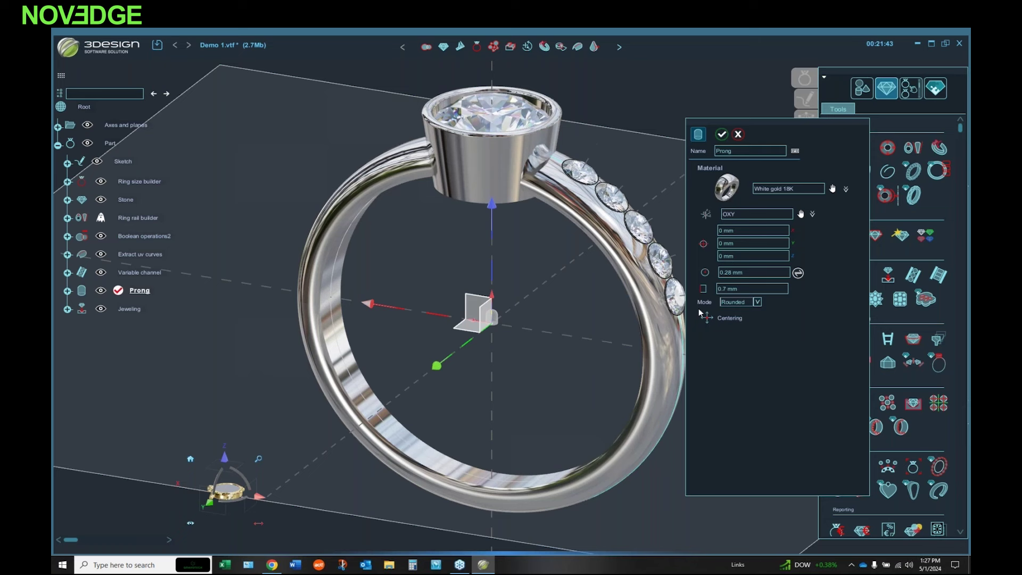
{"action": "left_click", "coordinate": [723, 134]}
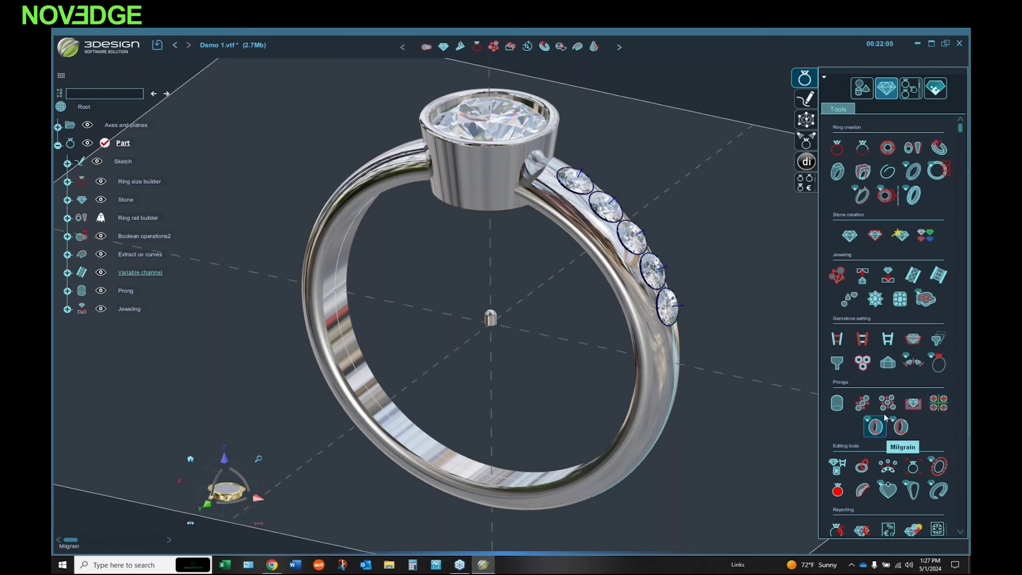
Step: Distribute copies of the prong along the variable channel's row of stones with the Channel prongs tool
{"action": "left_click", "coordinate": [862, 398]}
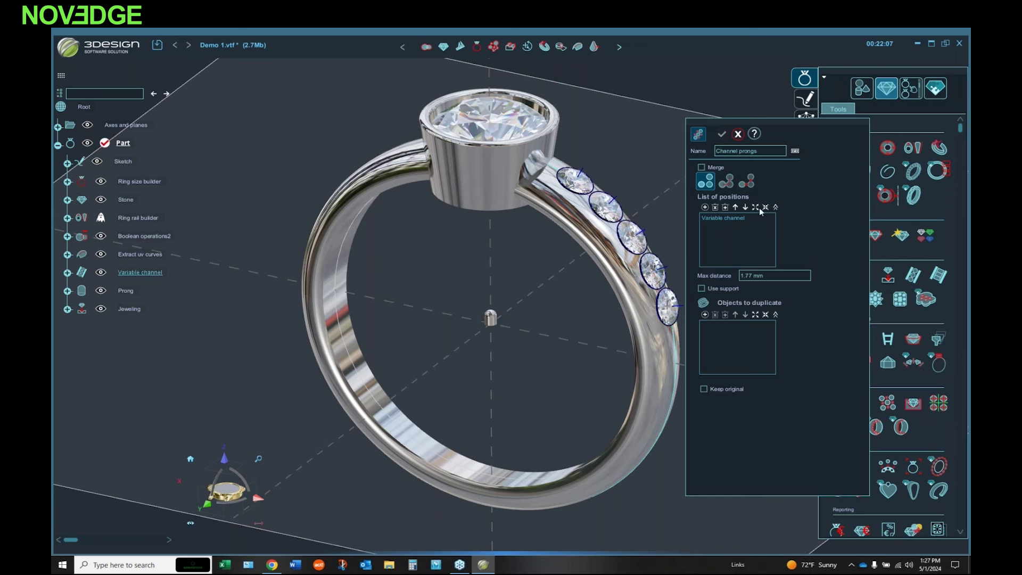
{"action": "left_click", "coordinate": [488, 318]}
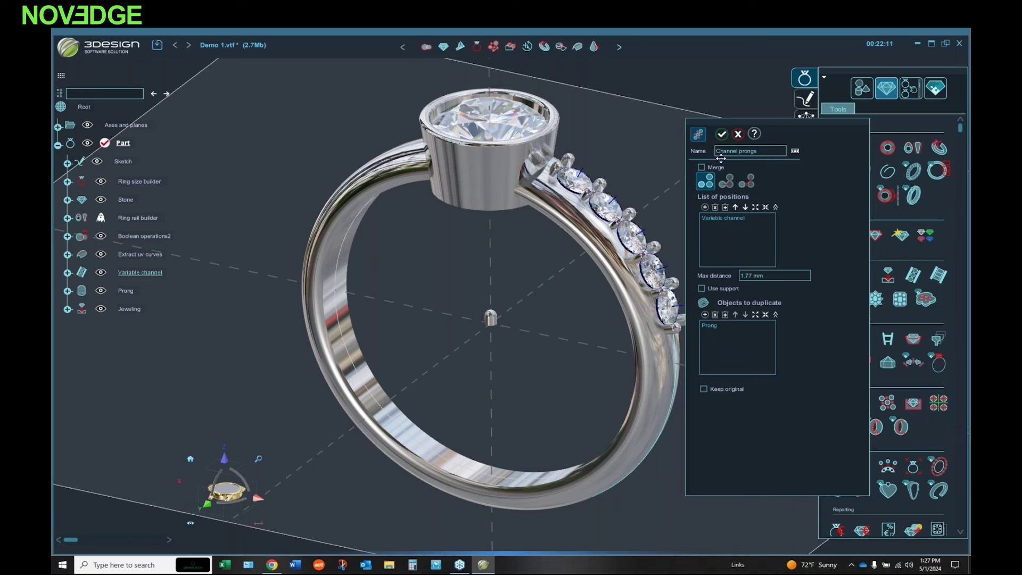
{"action": "left_click", "coordinate": [722, 134]}
{"action": "middle_click_drag", "start_coordinate": [669, 190], "coordinate": [633, 203]}
{"action": "scroll", "coordinate": [634, 202], "scroll_direction": "down", "scroll_amount": 3}
{"action": "scroll", "coordinate": [634, 202], "scroll_direction": "up", "scroll_amount": 4}
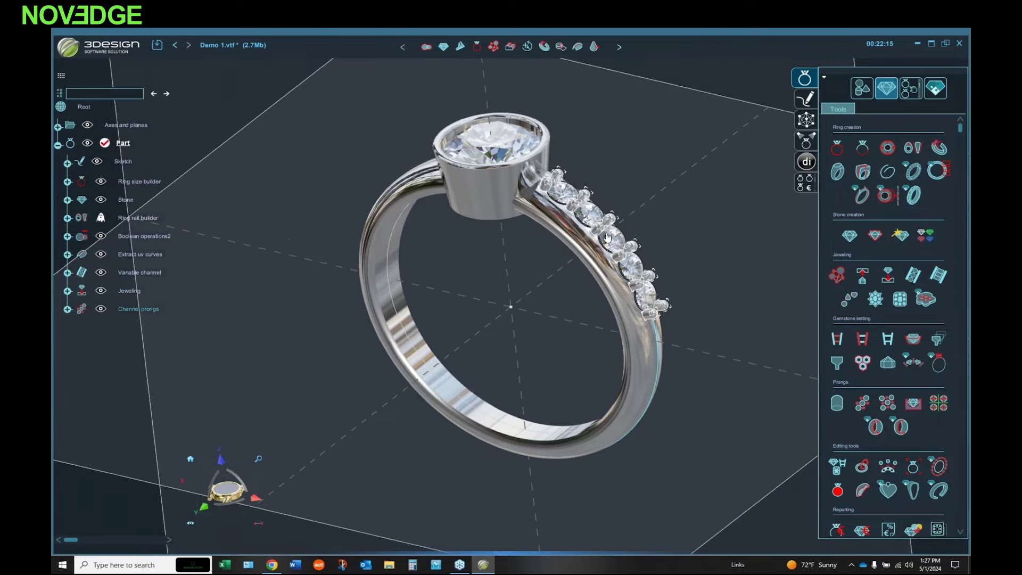
Step: Lower the source prong of the channel prongs to a vertical position of -0.2 mm and update the dependent prongs
{"action": "middle_click_drag", "start_coordinate": [582, 272], "coordinate": [606, 241]}
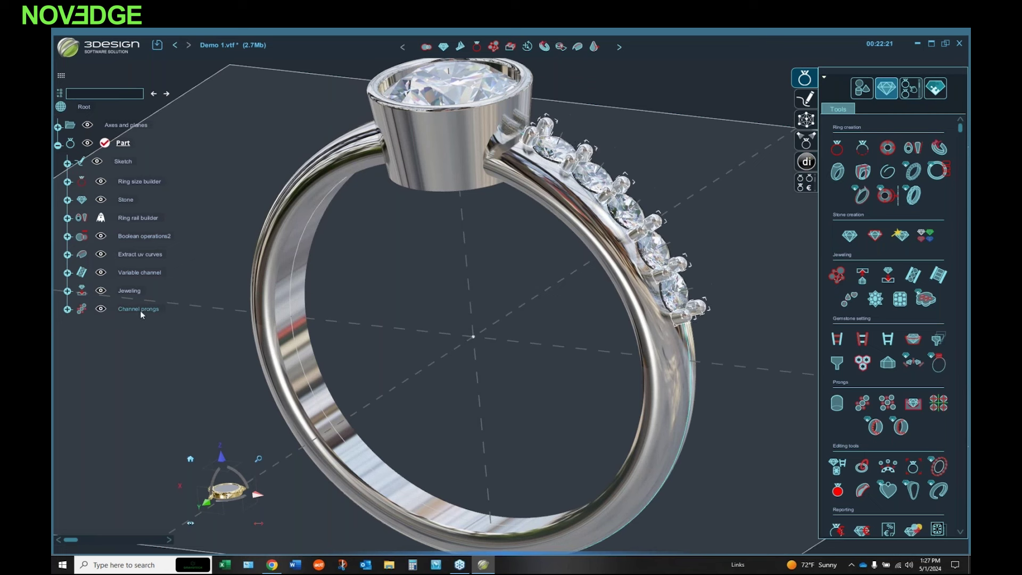
{"action": "left_click", "coordinate": [68, 309]}
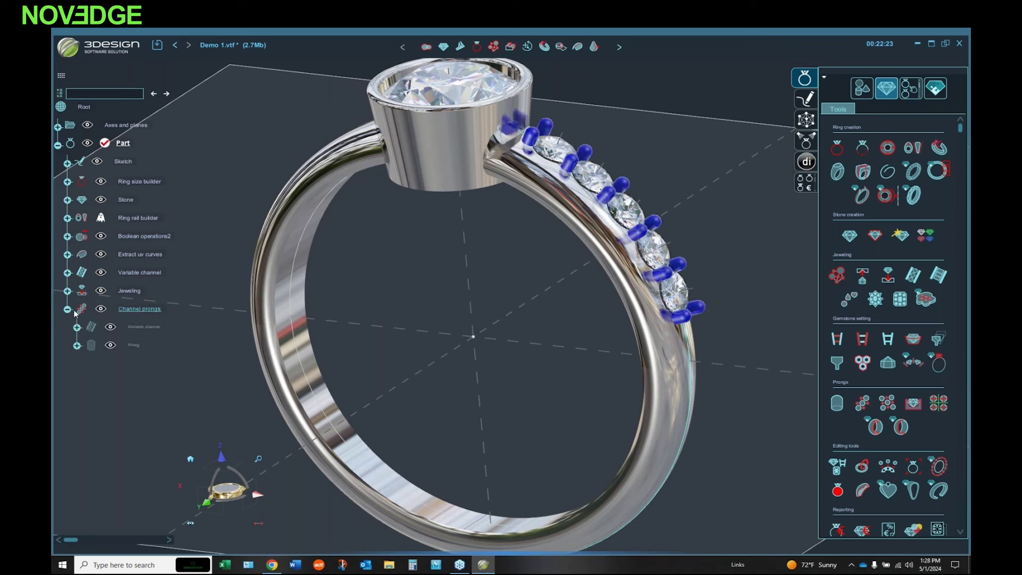
{"action": "double_click", "coordinate": [130, 346]}
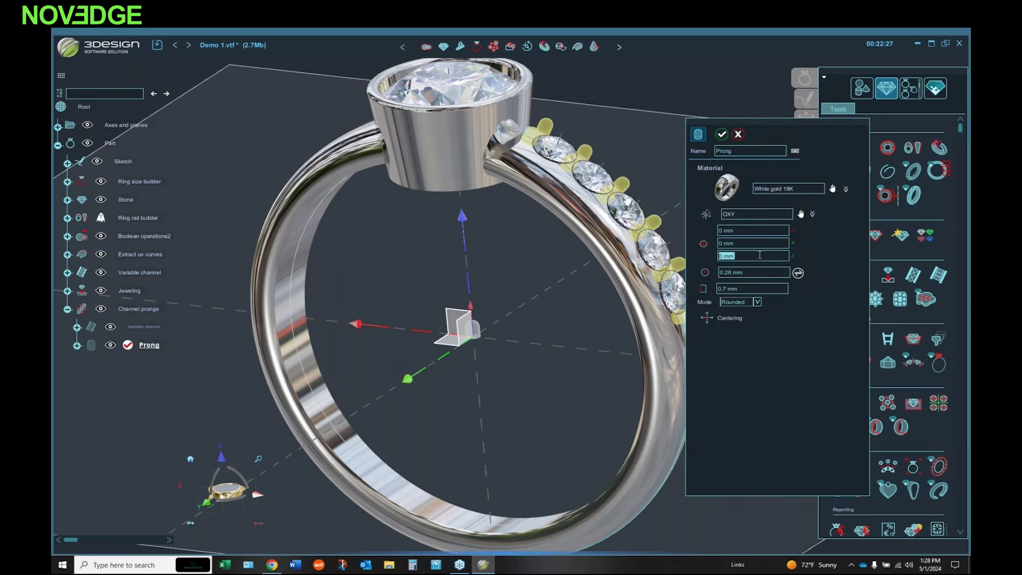
{"action": "scroll", "coordinate": [759, 255], "scroll_direction": "down", "scroll_amount": 1}
{"action": "scroll", "coordinate": [755, 256], "scroll_direction": "down", "scroll_amount": 1}
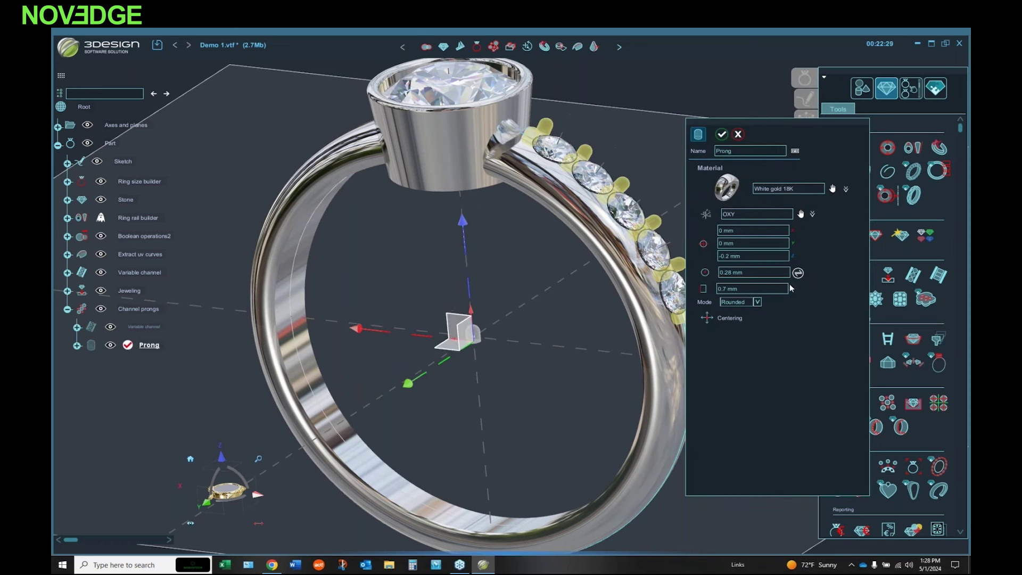
{"action": "left_click", "coordinate": [721, 135]}
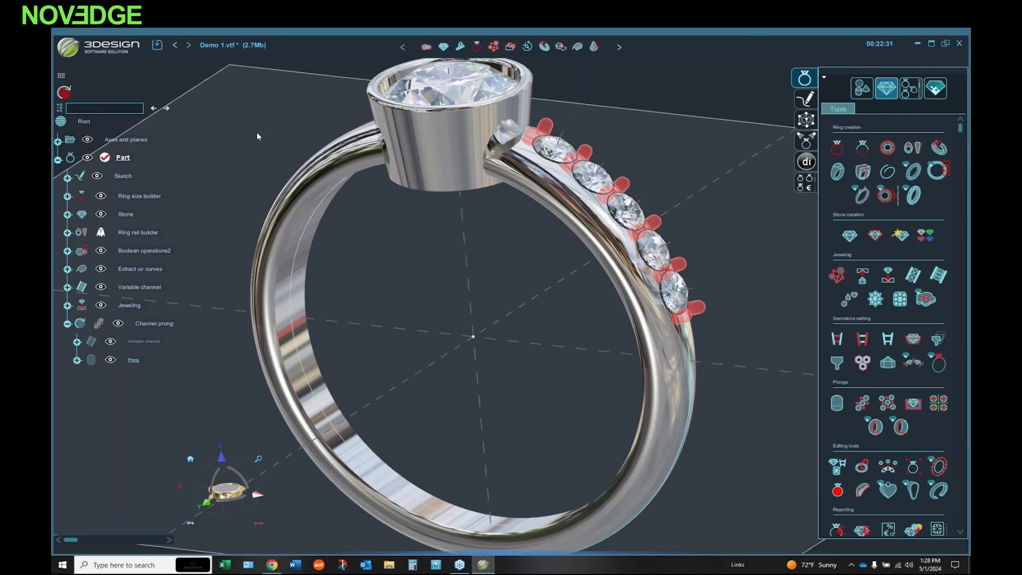
{"action": "left_click", "coordinate": [67, 94]}
{"action": "middle_click_drag", "start_coordinate": [577, 231], "coordinate": [532, 220]}
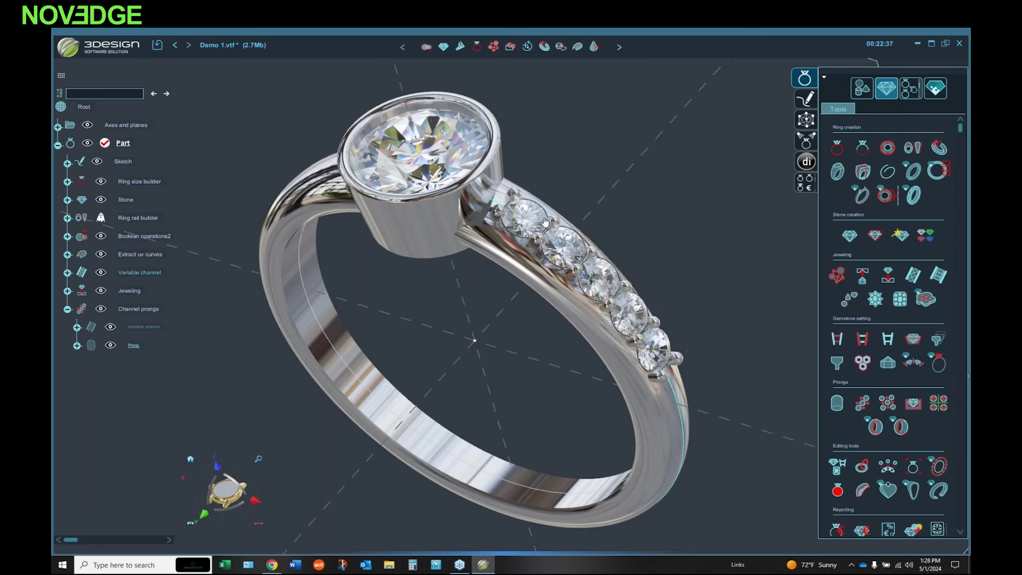
Step: Mirror the row of small diamonds onto the opposite shoulder of the band
{"action": "left_click", "coordinate": [532, 220]}
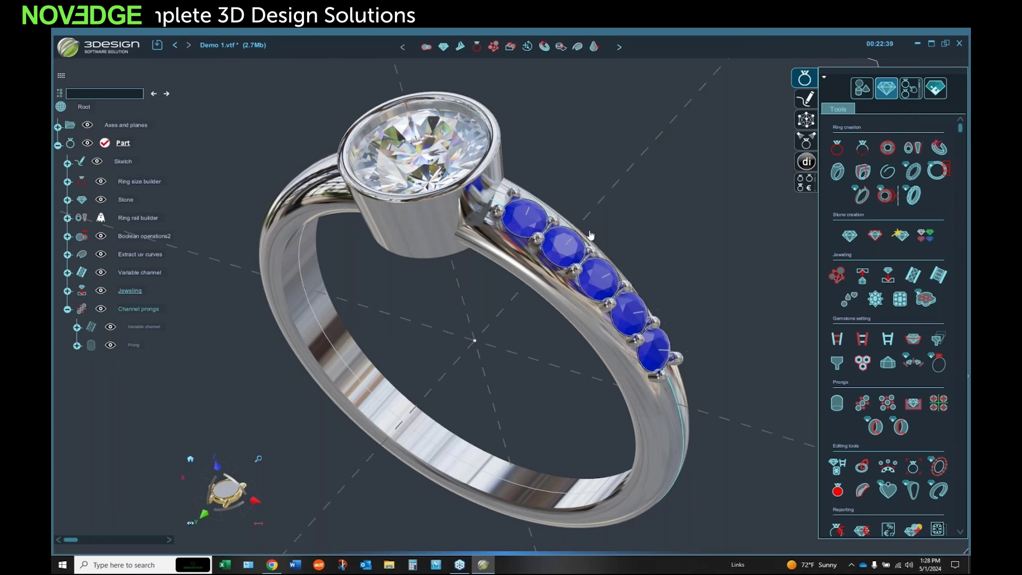
{"action": "left_click", "coordinate": [870, 93]}
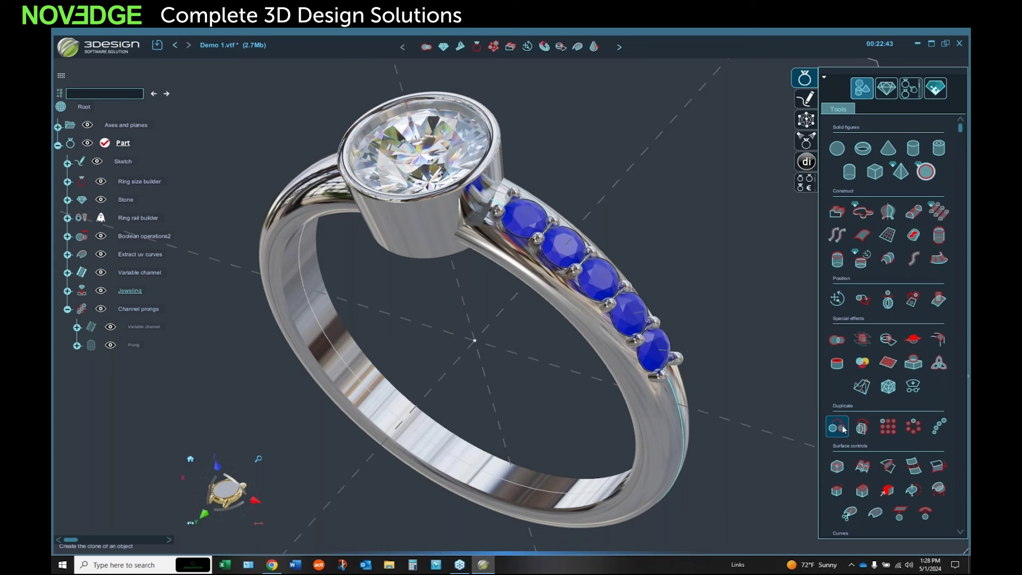
{"action": "left_click", "coordinate": [863, 429]}
{"action": "left_click", "coordinate": [722, 134]}
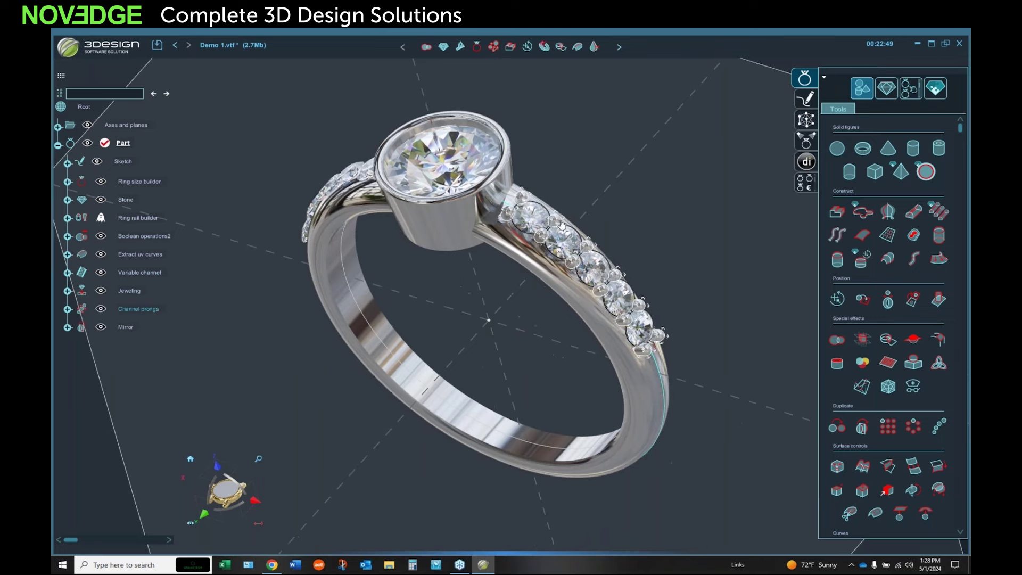
Step: Mirror the channel prongs across the OYZ plane onto the opposite shoulder of the band
{"action": "scroll", "coordinate": [561, 217], "scroll_direction": "up", "scroll_amount": 3}
{"action": "left_click", "coordinate": [526, 249]}
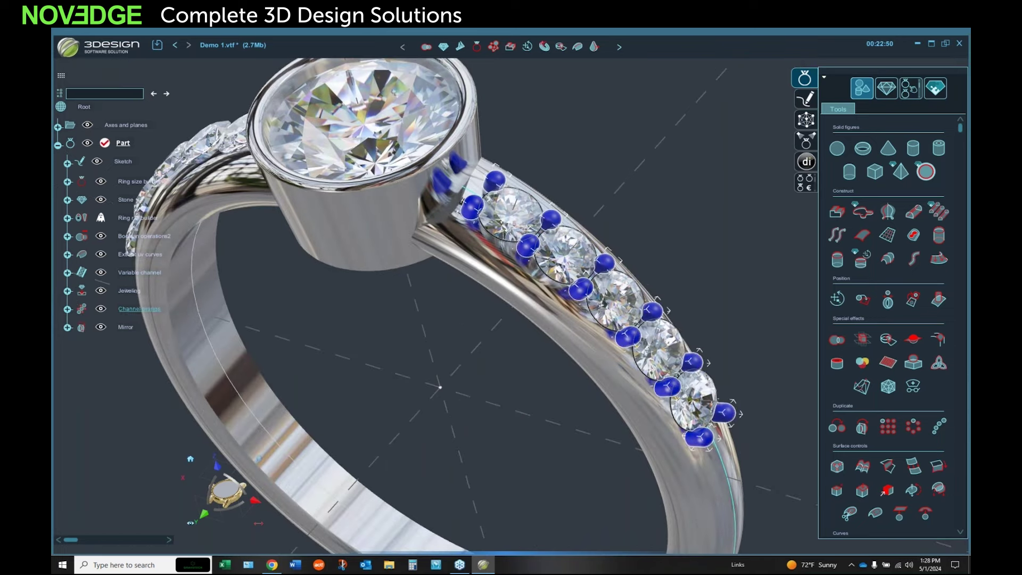
{"action": "left_click", "coordinate": [863, 427]}
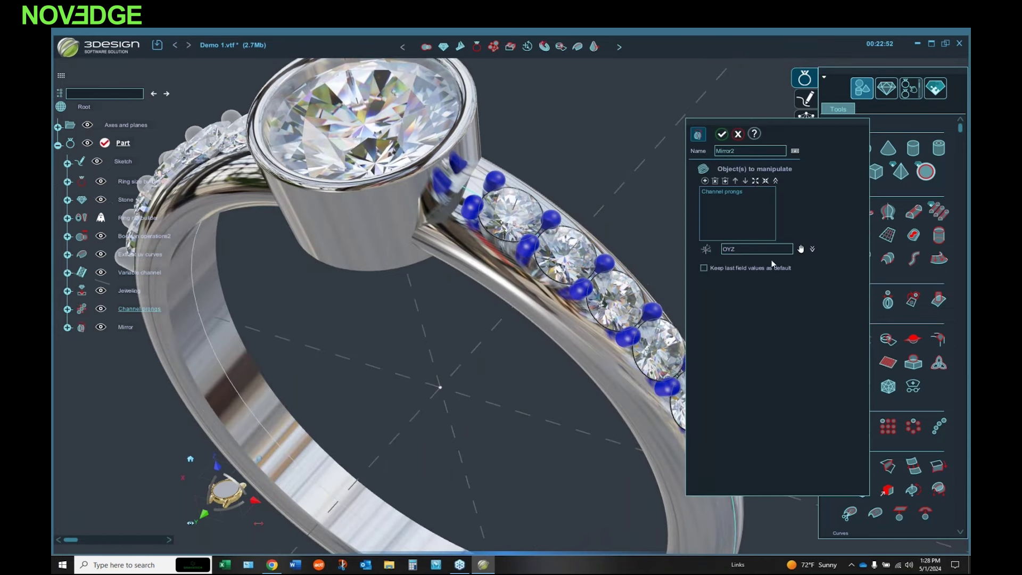
{"action": "left_click", "coordinate": [722, 134]}
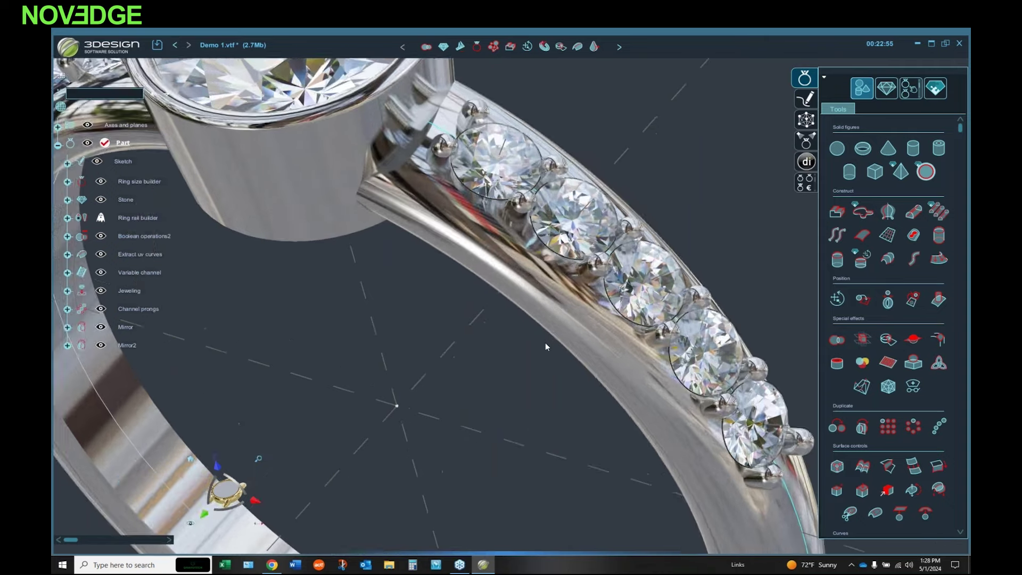
Step: Create Multi cutters in White gold 18K for the source row of small diamonds, with the cutters' bottom angle set to 43.85°
{"action": "scroll", "coordinate": [542, 346], "scroll_direction": "down", "scroll_amount": 3}
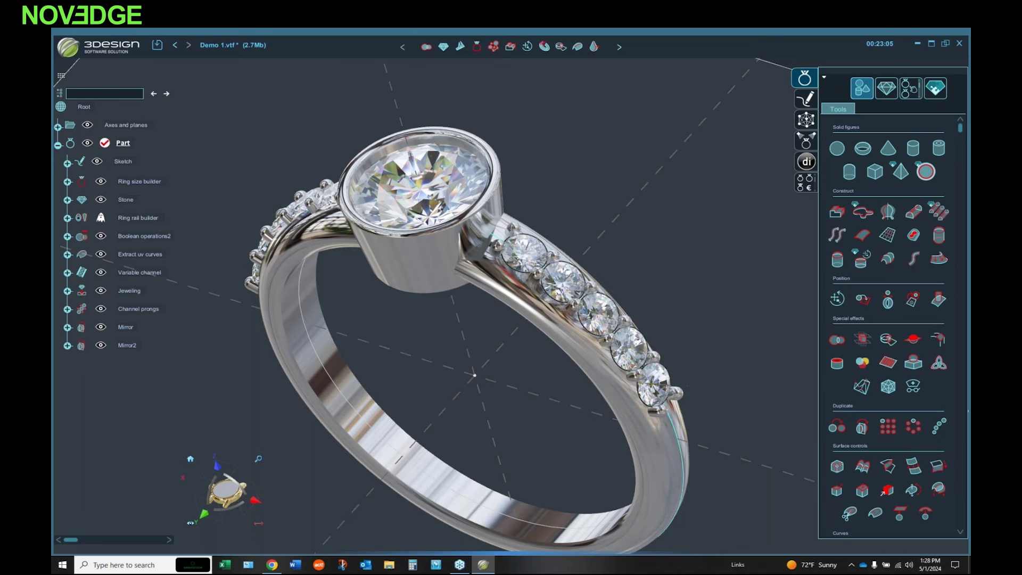
{"action": "left_click", "coordinate": [533, 262]}
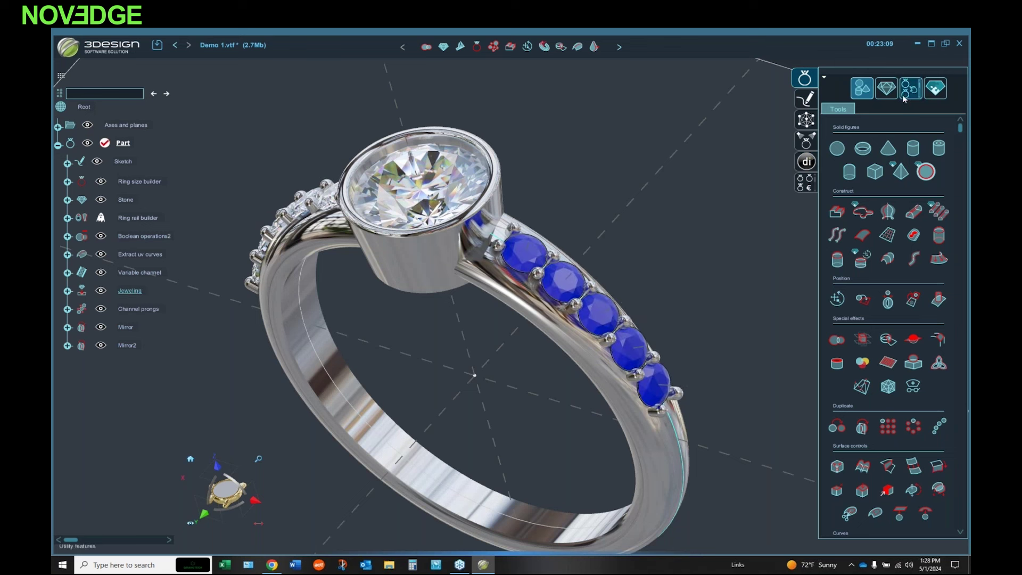
{"action": "left_click", "coordinate": [886, 89]}
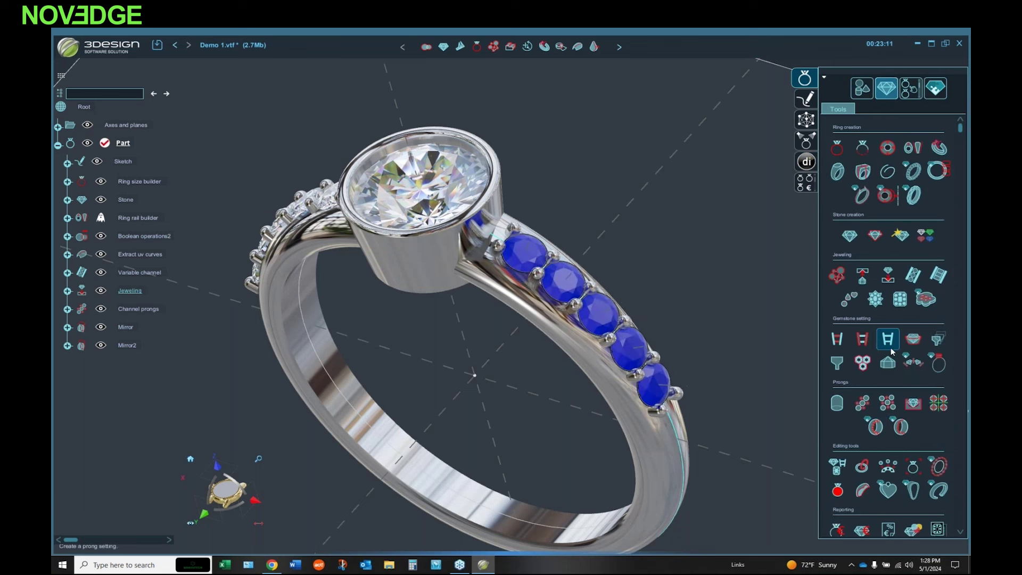
{"action": "left_click", "coordinate": [935, 342]}
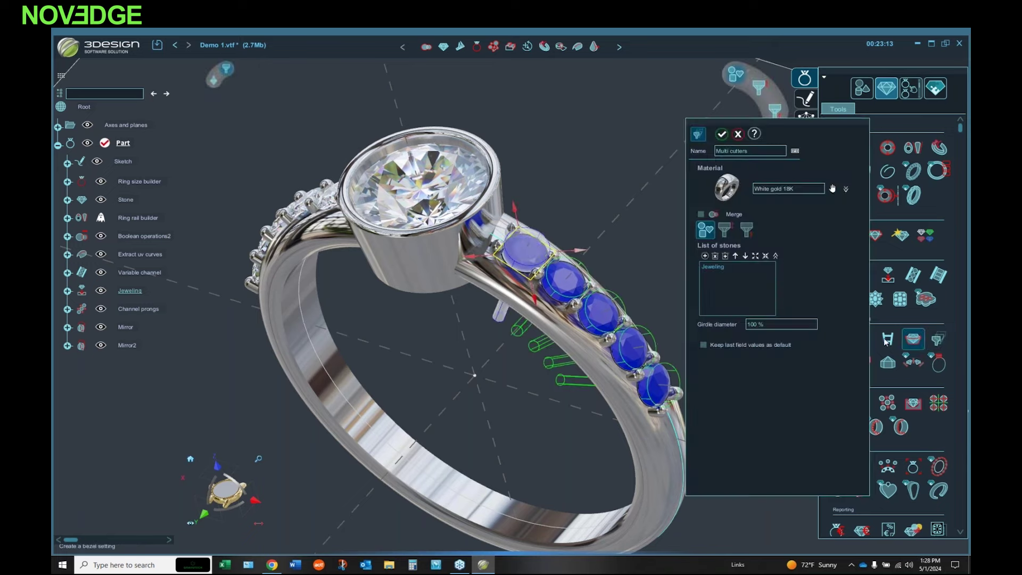
{"action": "middle_click_drag", "start_coordinate": [574, 405], "coordinate": [587, 335]}
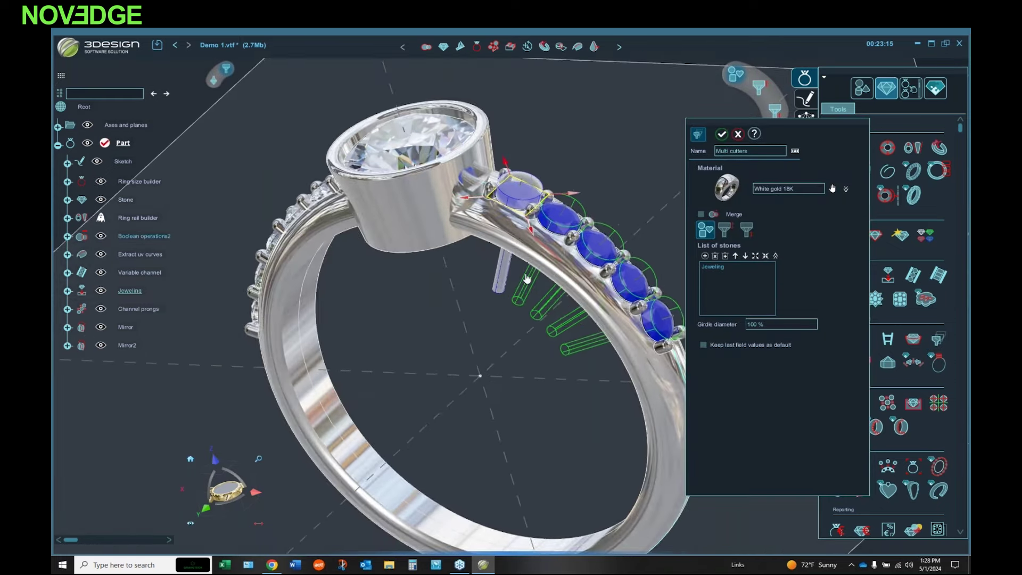
{"action": "scroll", "coordinate": [545, 240], "scroll_direction": "down", "scroll_amount": 2}
{"action": "scroll", "coordinate": [546, 240], "scroll_direction": "up", "scroll_amount": 6}
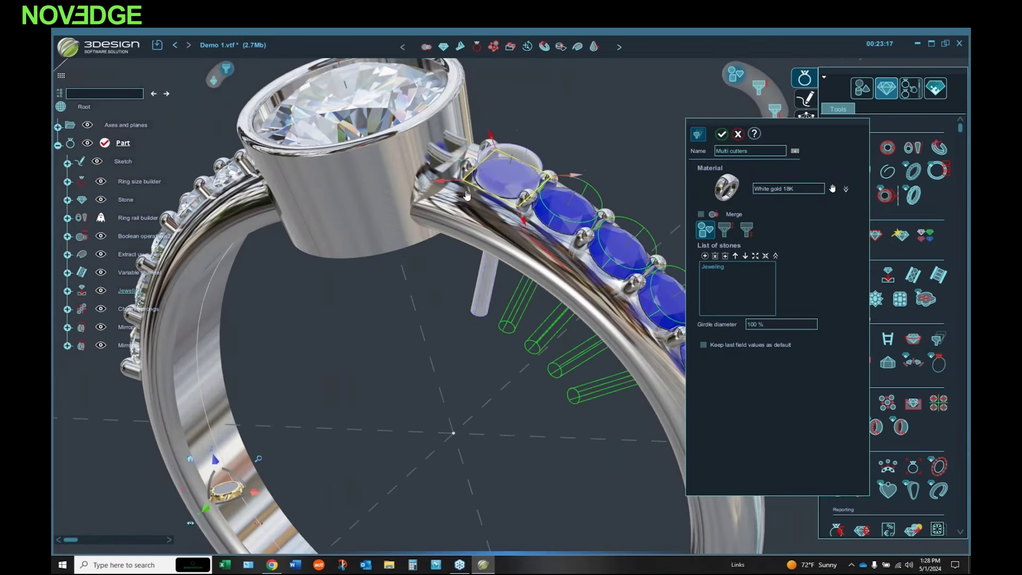
{"action": "left_click", "coordinate": [724, 229]}
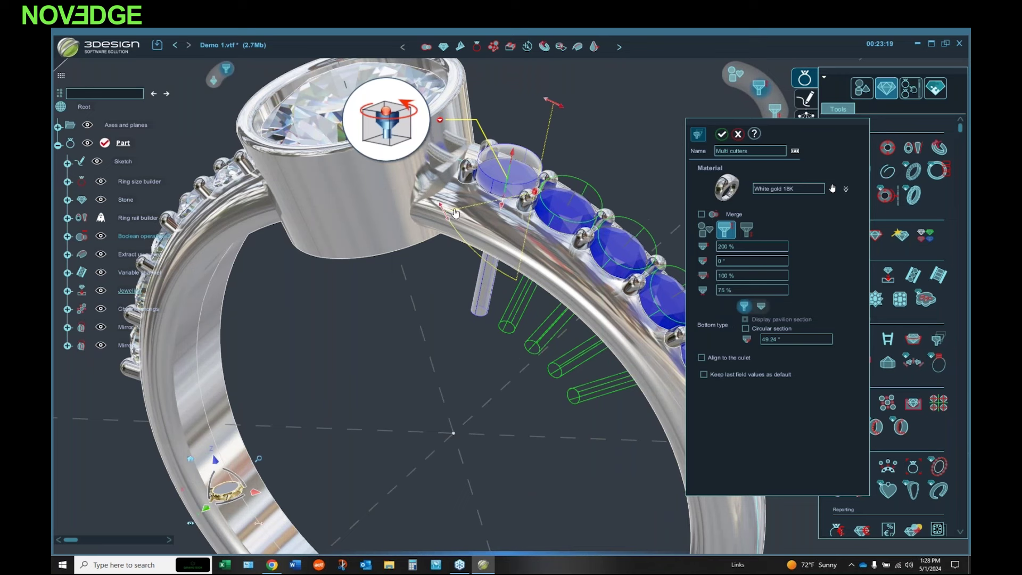
{"action": "left_click_drag", "start_coordinate": [449, 218], "coordinate": [453, 227]}
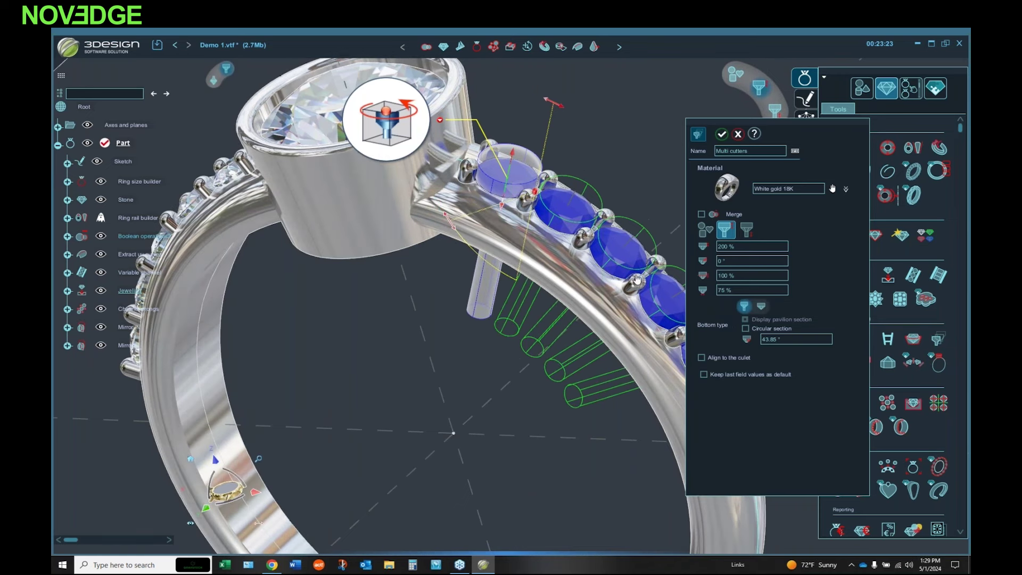
{"action": "left_click", "coordinate": [746, 229]}
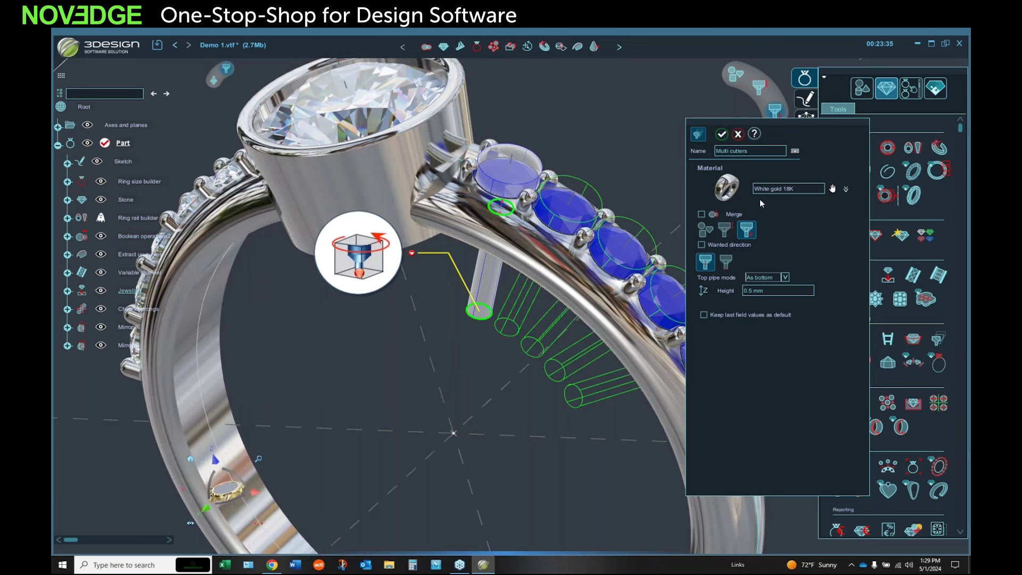
{"action": "left_click", "coordinate": [722, 134]}
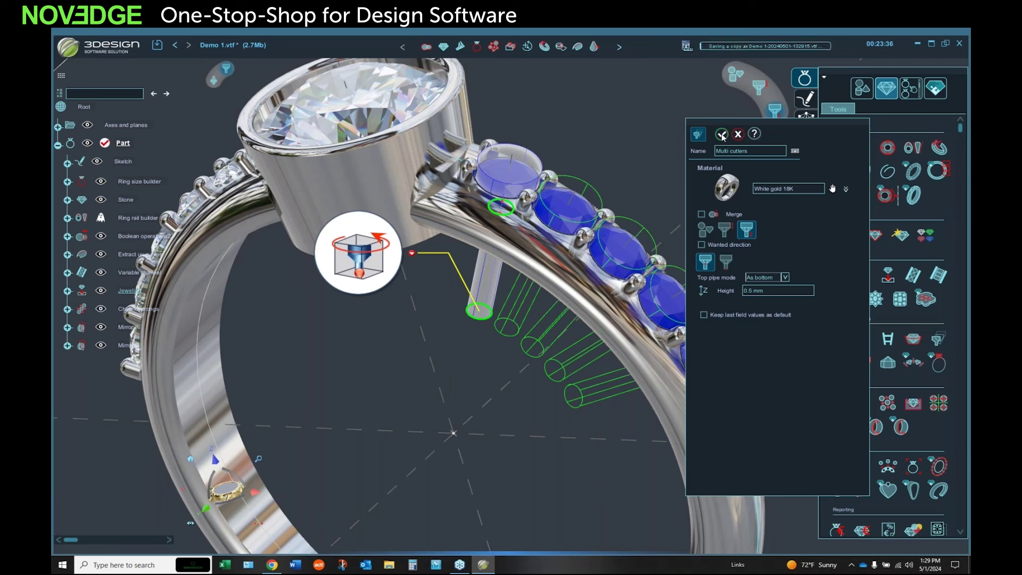
Step: Mirror the stone cutters across the OYZ plane onto the opposite shoulder
{"action": "left_click", "coordinate": [579, 404]}
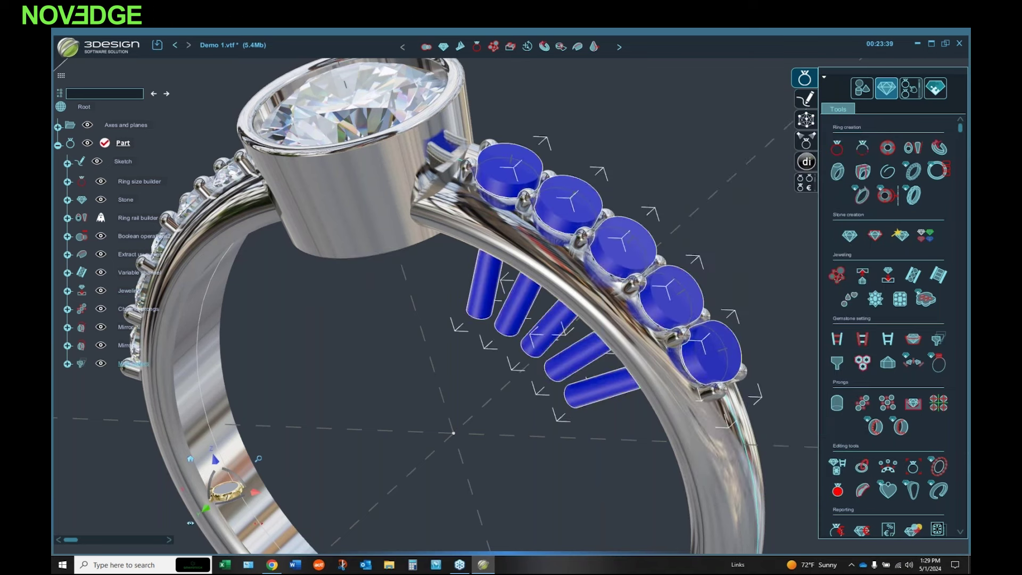
{"action": "left_click", "coordinate": [861, 88]}
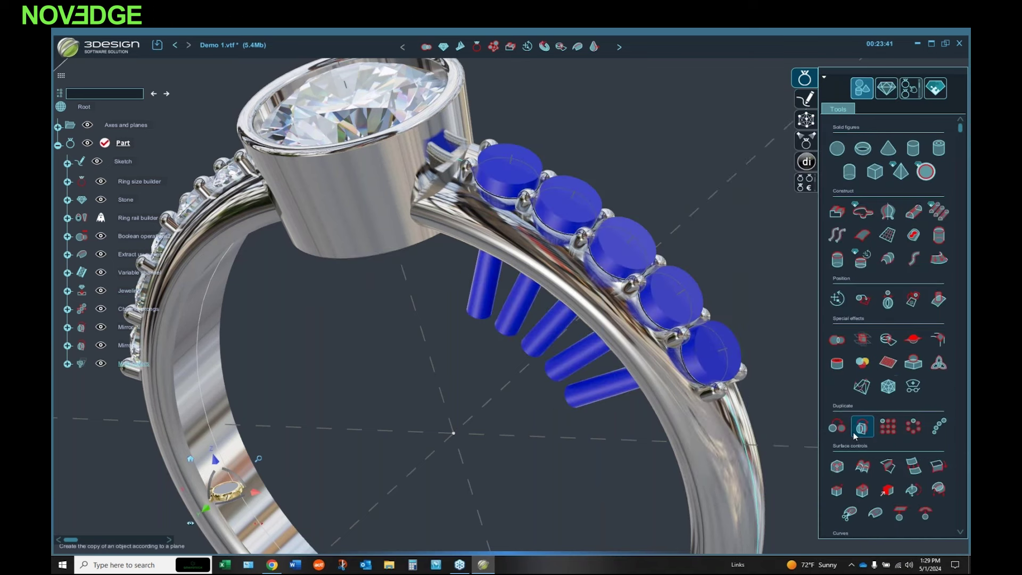
{"action": "left_click", "coordinate": [862, 426]}
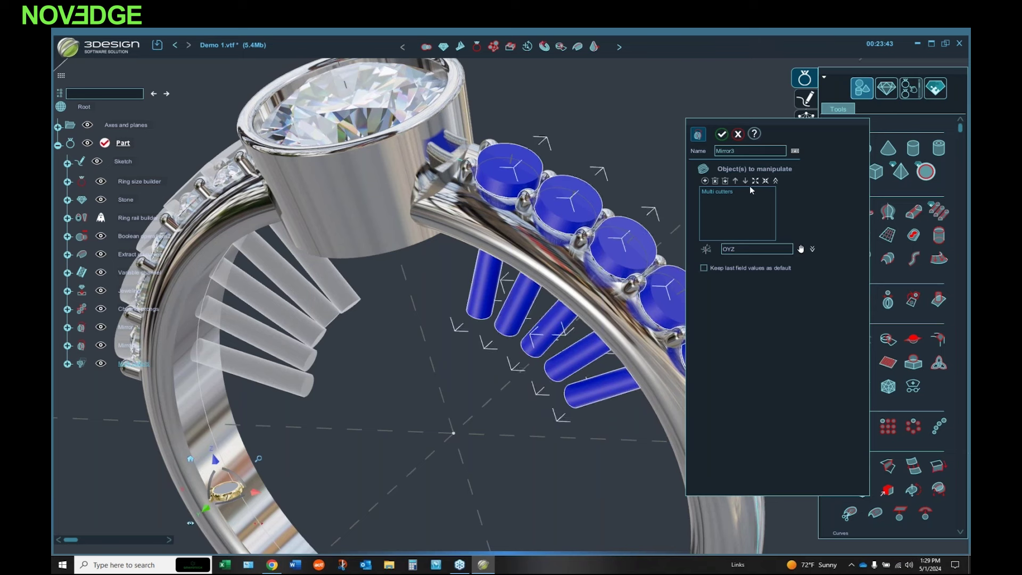
{"action": "left_click", "coordinate": [721, 133]}
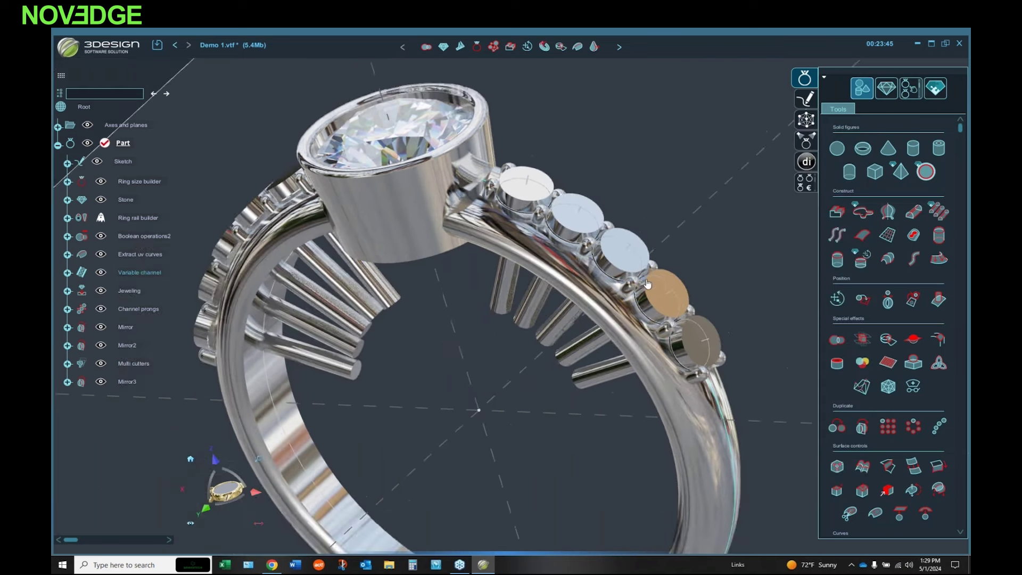
Step: Subtract the original multi cutters from the ring body with a Boolean operation
{"action": "scroll", "coordinate": [647, 283], "scroll_direction": "down", "scroll_amount": 3}
{"action": "middle_click_drag", "start_coordinate": [535, 350], "coordinate": [565, 372]}
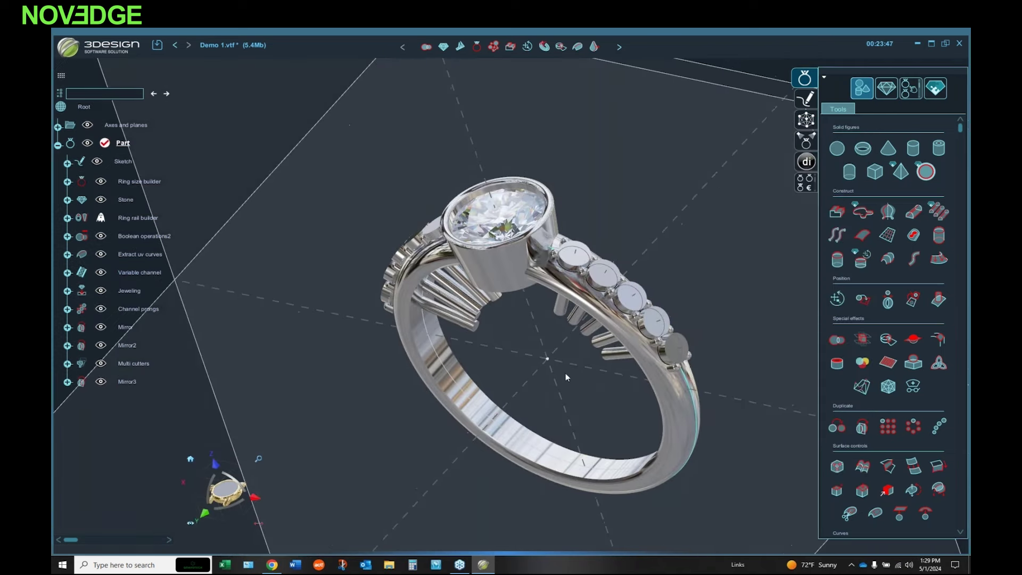
{"action": "left_click", "coordinate": [677, 423]}
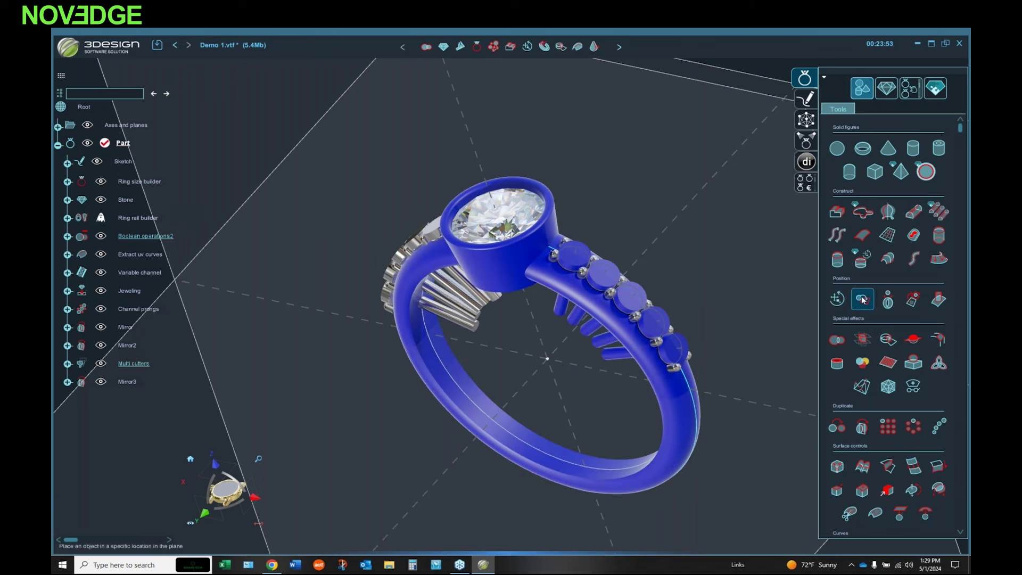
{"action": "left_click", "coordinate": [842, 344]}
{"action": "left_click", "coordinate": [788, 299]}
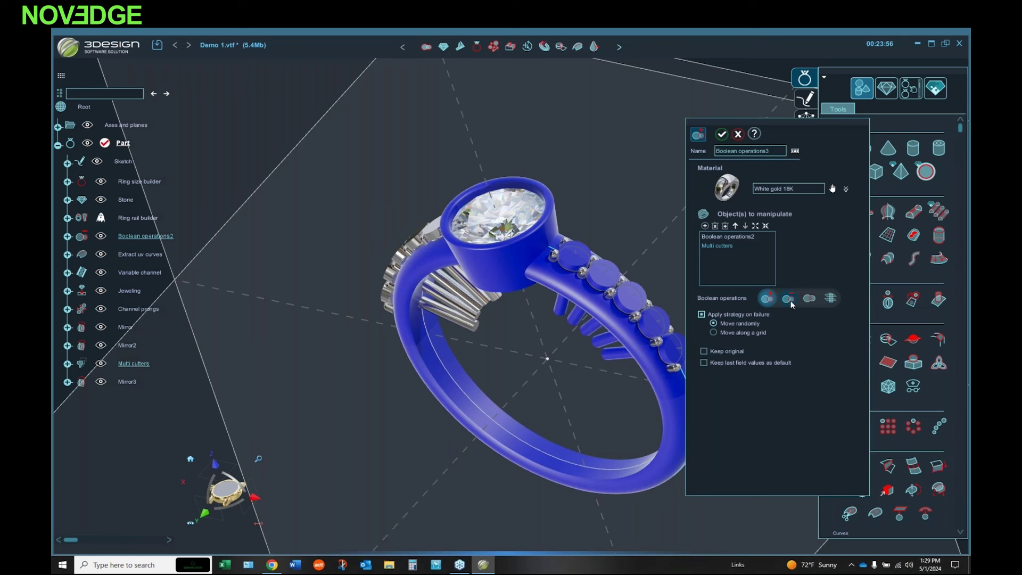
{"action": "left_click", "coordinate": [725, 135]}
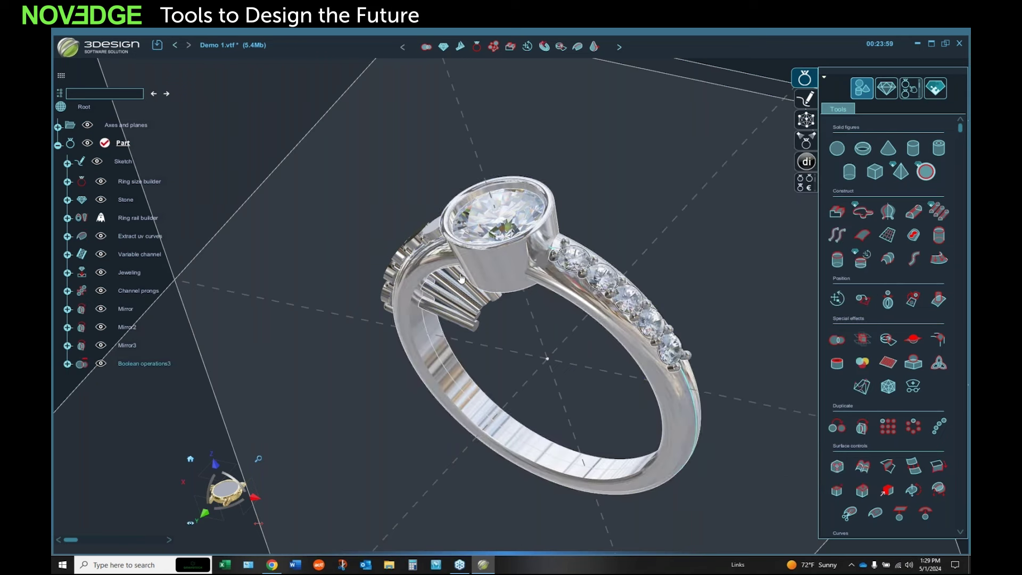
Step: Subtract the mirrored cutters from the ring body with a second Boolean operation
{"action": "left_click", "coordinate": [413, 334]}
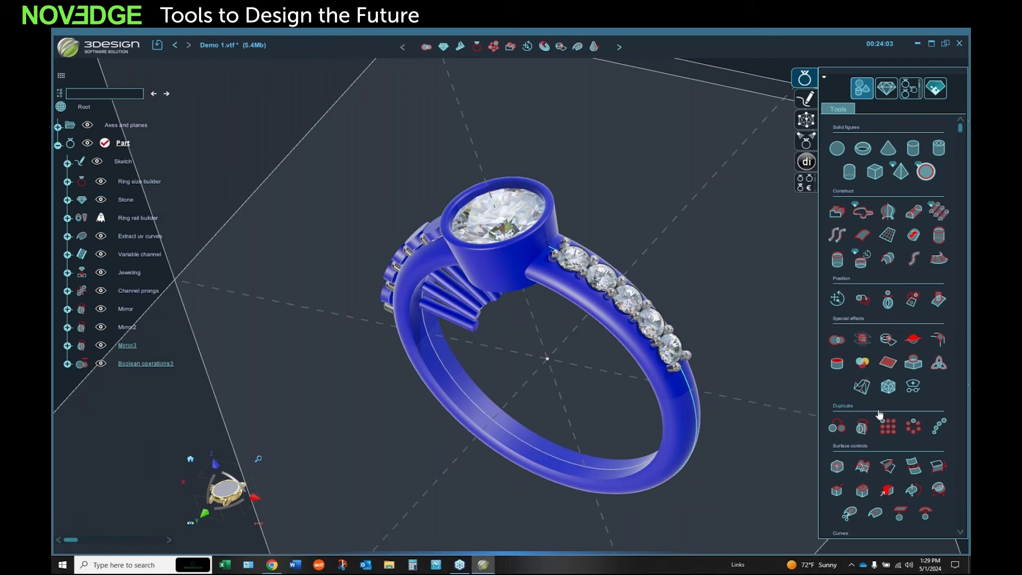
{"action": "left_click", "coordinate": [837, 339]}
{"action": "left_click", "coordinate": [788, 298]}
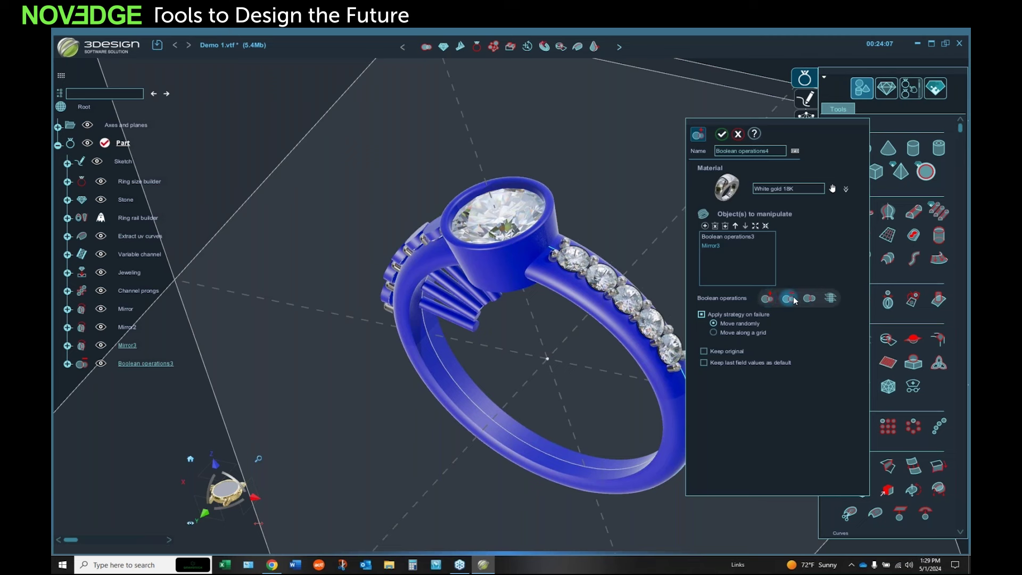
{"action": "left_click", "coordinate": [721, 135]}
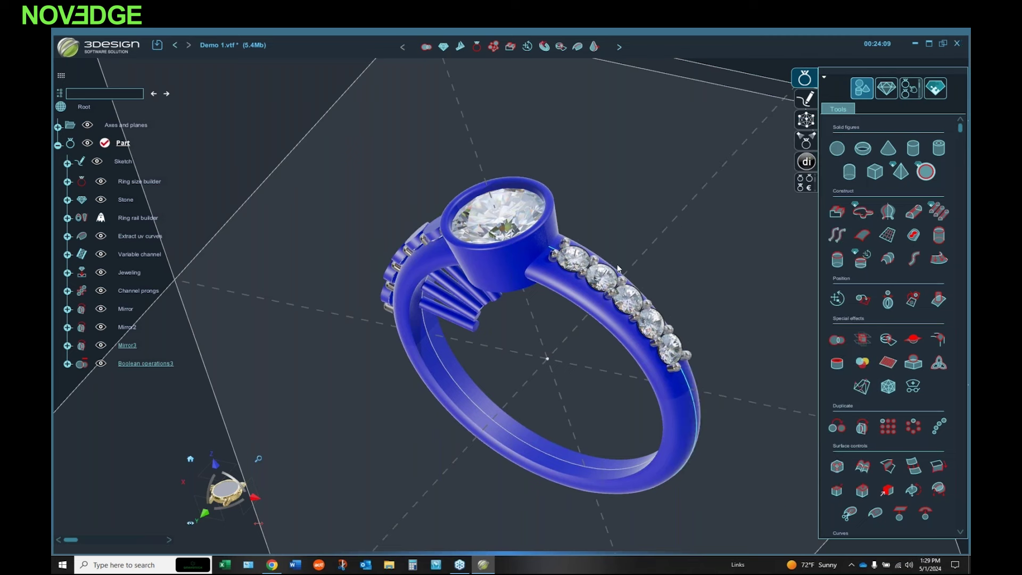
Step: Examine the prong-set shoulders and the drilled holes on the inside of the band from several angles
{"action": "middle_click_drag", "start_coordinate": [686, 287], "coordinate": [588, 303]}
{"action": "scroll", "coordinate": [586, 299], "scroll_direction": "down", "scroll_amount": 4}
{"action": "scroll", "coordinate": [586, 299], "scroll_direction": "up", "scroll_amount": 4}
{"action": "scroll", "coordinate": [586, 300], "scroll_direction": "up", "scroll_amount": 6}
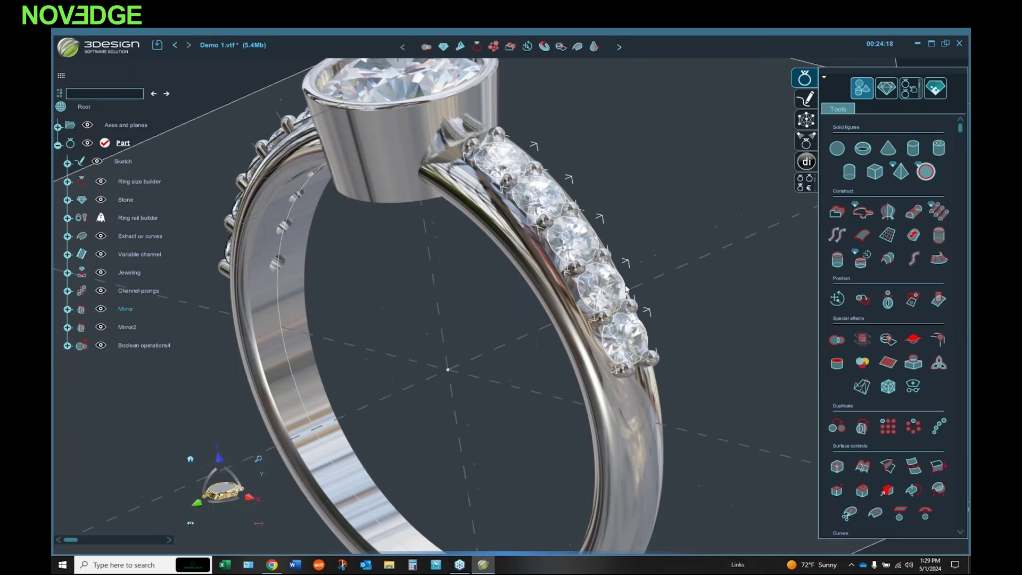
{"action": "middle_click_drag", "start_coordinate": [626, 288], "coordinate": [456, 323]}
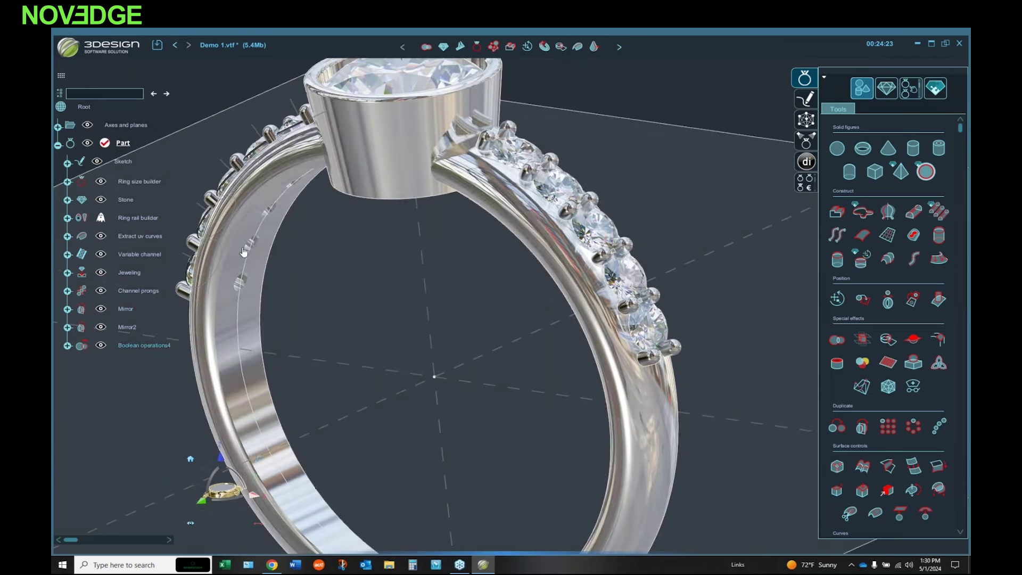
{"action": "scroll", "coordinate": [421, 263], "scroll_direction": "up", "scroll_amount": 2}
{"action": "scroll", "coordinate": [422, 260], "scroll_direction": "down", "scroll_amount": 5}
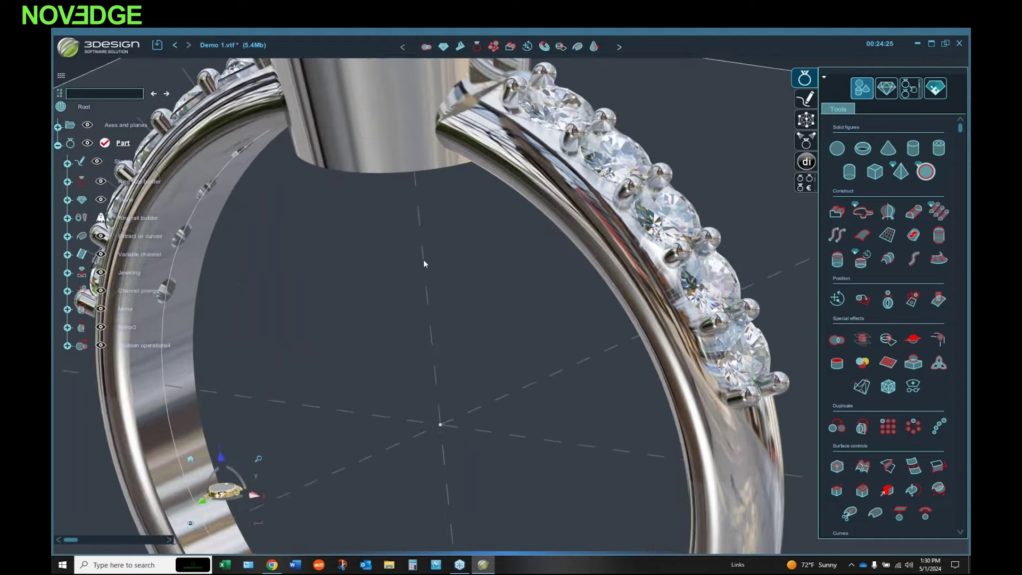
{"action": "middle_click_drag", "start_coordinate": [432, 235], "coordinate": [381, 320]}
Step: Hide the mirrored row of small diamonds to inspect the seats cut beneath it, and show the row again
{"action": "middle_click", "coordinate": [475, 258]}
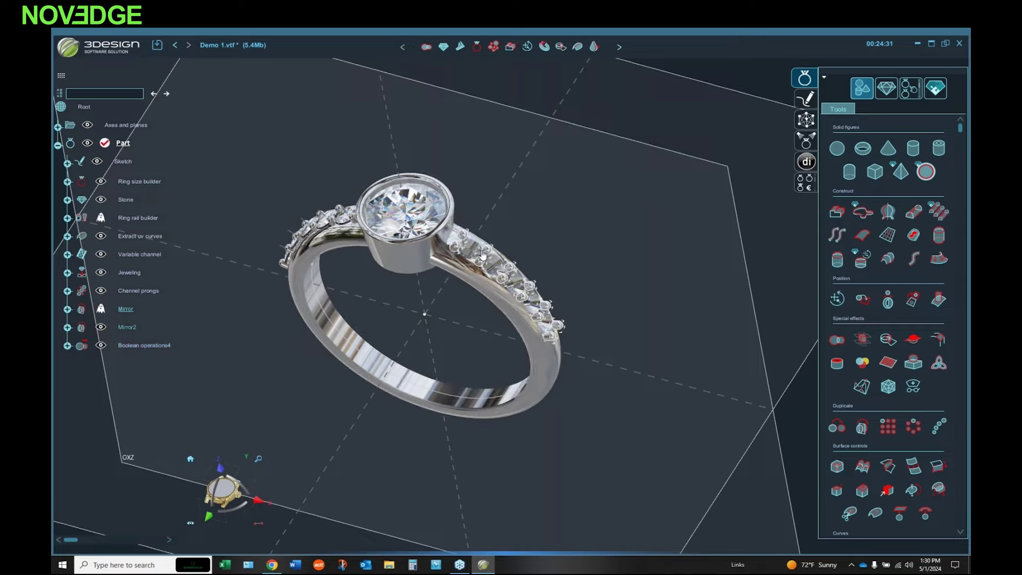
{"action": "scroll", "coordinate": [475, 258], "scroll_direction": "down", "scroll_amount": 3}
{"action": "scroll", "coordinate": [476, 256], "scroll_direction": "up", "scroll_amount": 8}
{"action": "scroll", "coordinate": [479, 255], "scroll_direction": "up", "scroll_amount": 4}
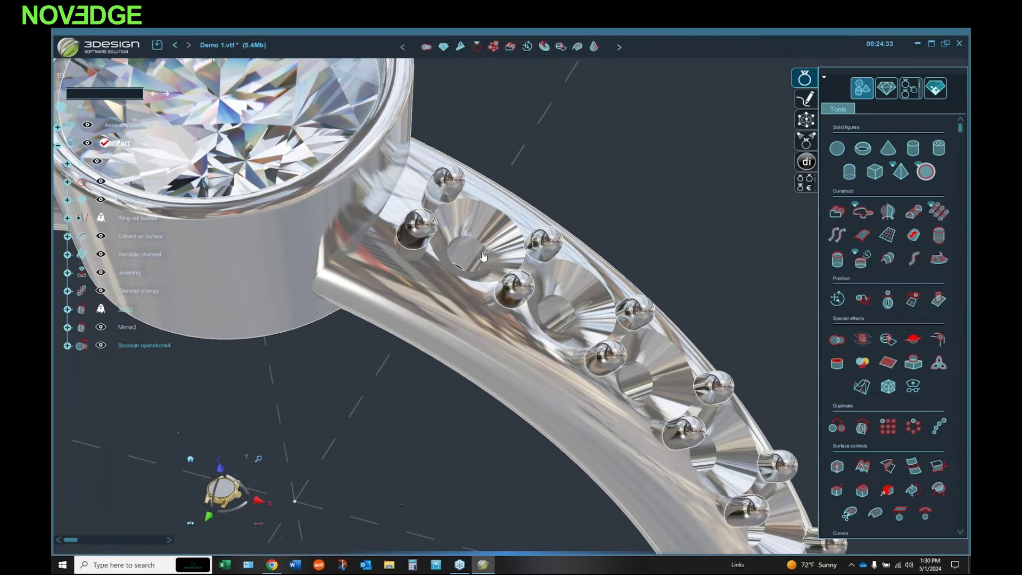
{"action": "key", "text": "space"}
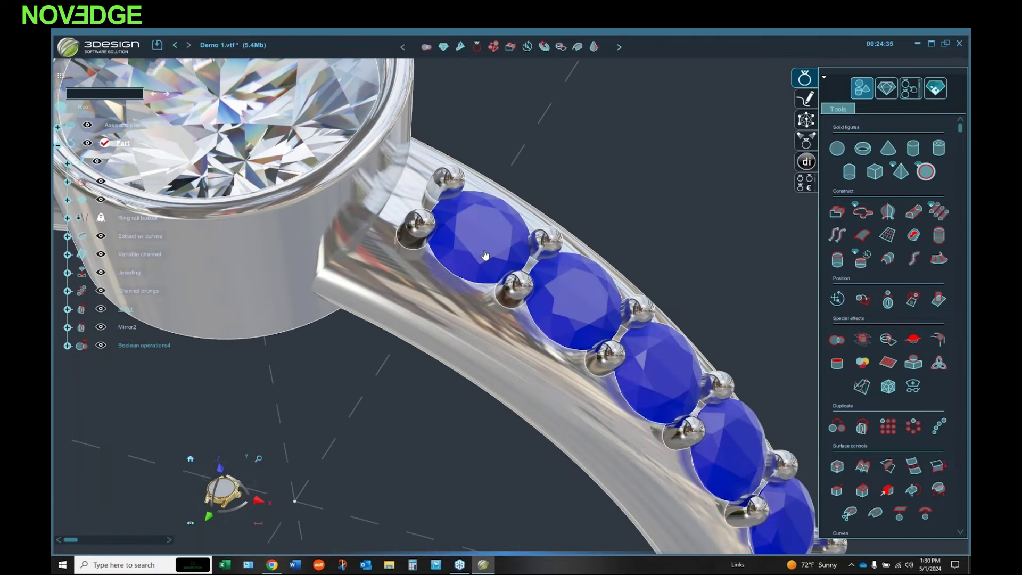
{"action": "scroll", "coordinate": [485, 255], "scroll_direction": "up", "scroll_amount": 3}
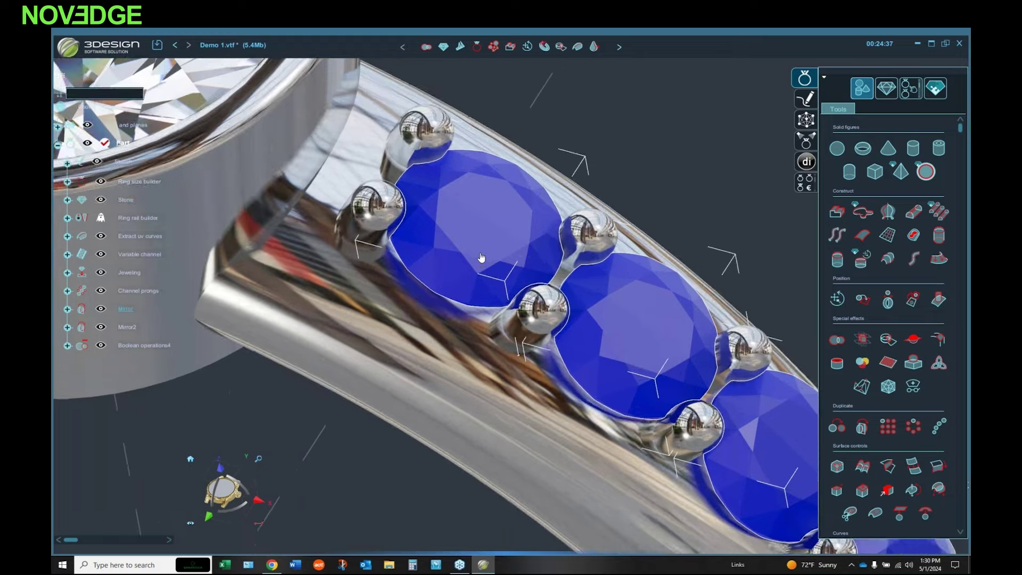
{"action": "scroll", "coordinate": [483, 254], "scroll_direction": "down", "scroll_amount": 3}
{"action": "scroll", "coordinate": [483, 253], "scroll_direction": "down", "scroll_amount": 5}
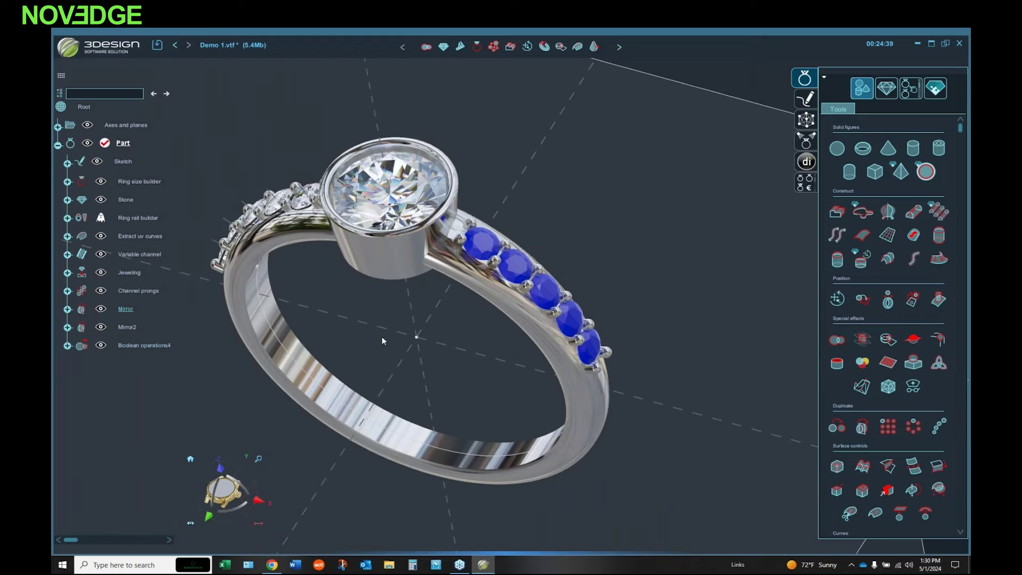
Step: Set the number of stones in the Variable channel to 7 and update the ring
{"action": "middle_click_drag", "start_coordinate": [487, 392], "coordinate": [372, 296]}
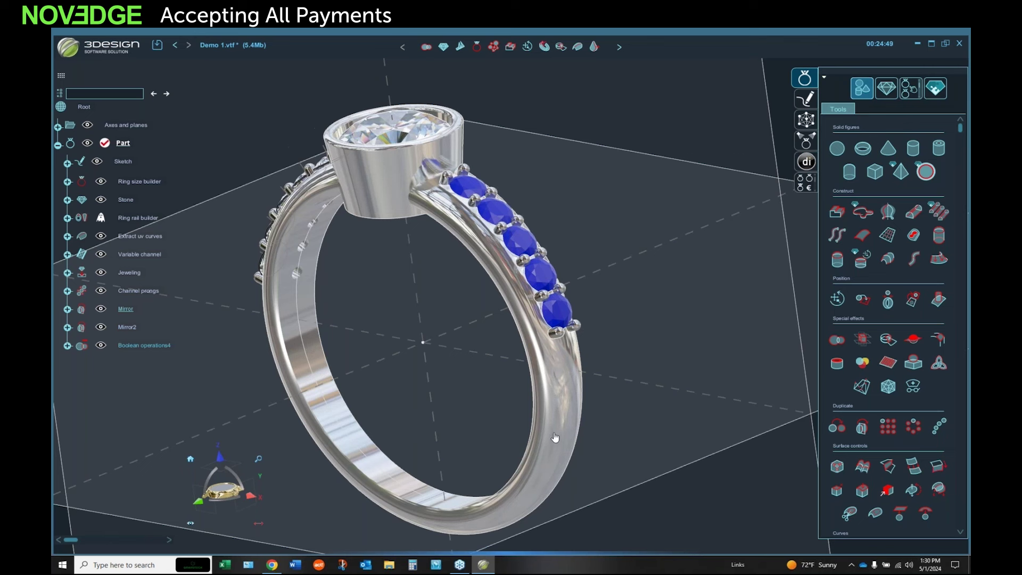
{"action": "double_click", "coordinate": [146, 254]}
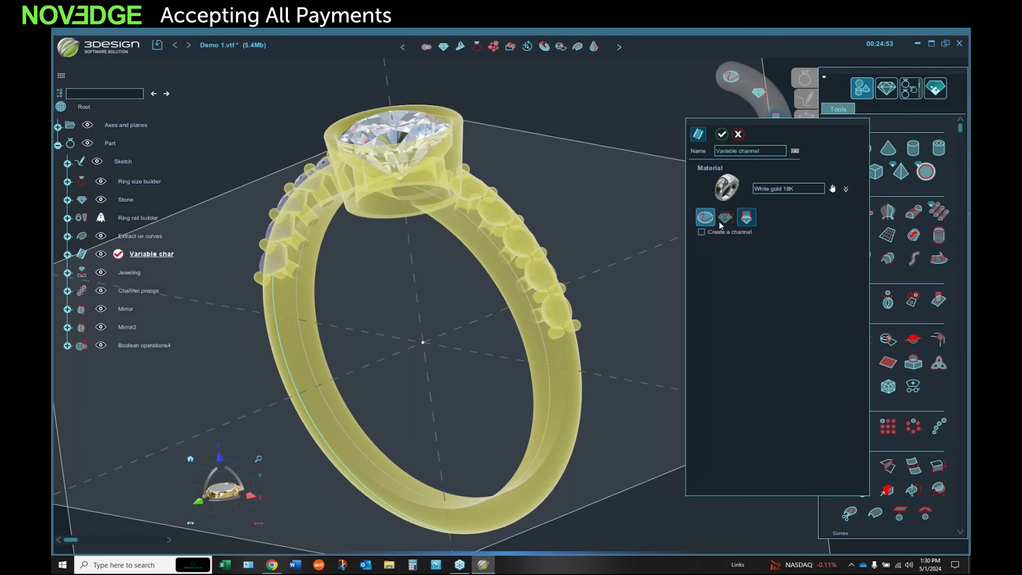
{"action": "left_click", "coordinate": [726, 218]}
{"action": "double_click", "coordinate": [750, 280]}
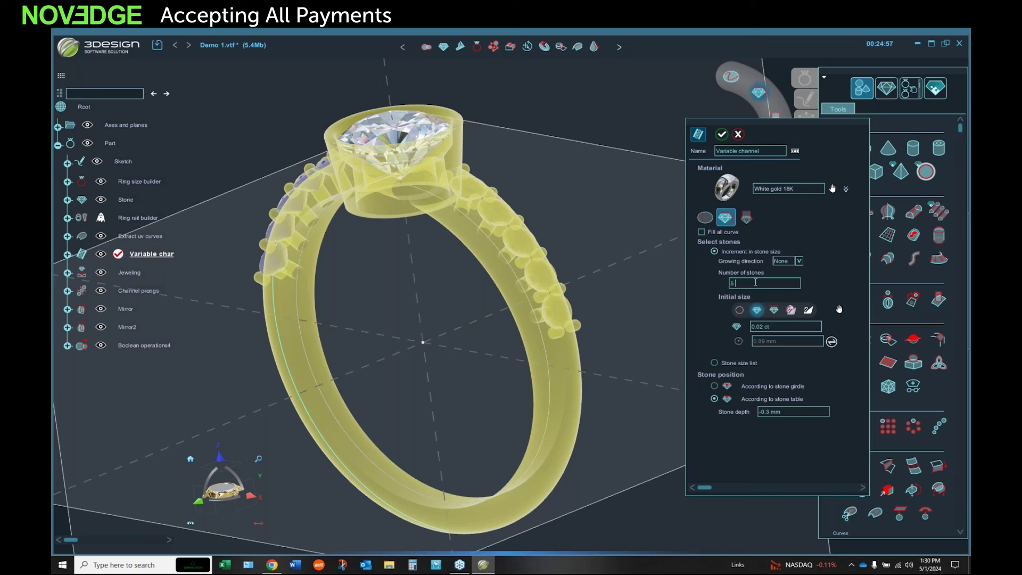
{"action": "type", "text": "7"}
{"action": "left_click", "coordinate": [721, 134]}
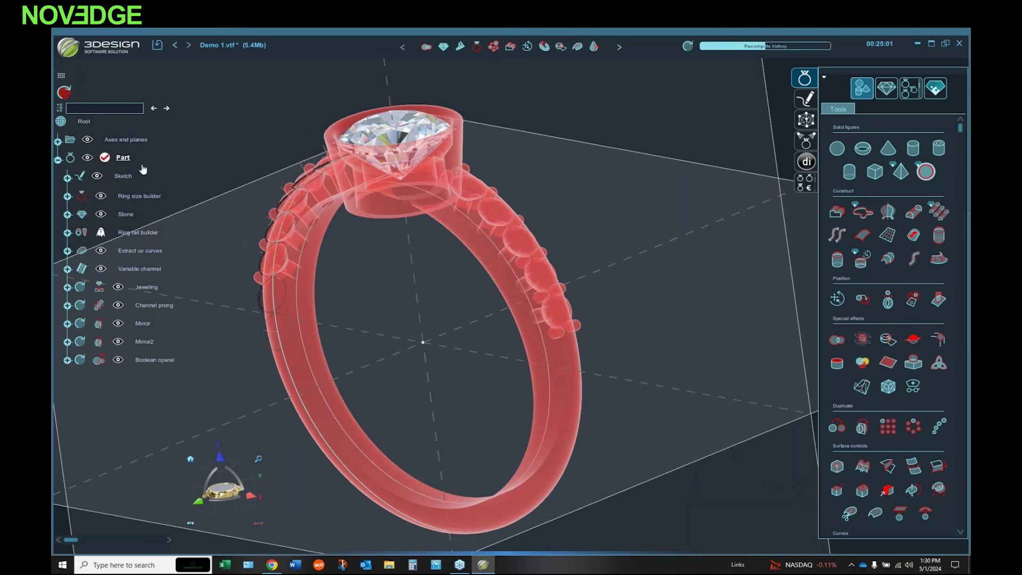
Step: Hide the mirrored diamond row to inspect the recomputed seats and prongs, show it again, and examine the shoulders closely
{"action": "middle_click_drag", "start_coordinate": [522, 378], "coordinate": [467, 377]}
{"action": "left_click", "coordinate": [496, 375]}
{"action": "key", "text": "space"}
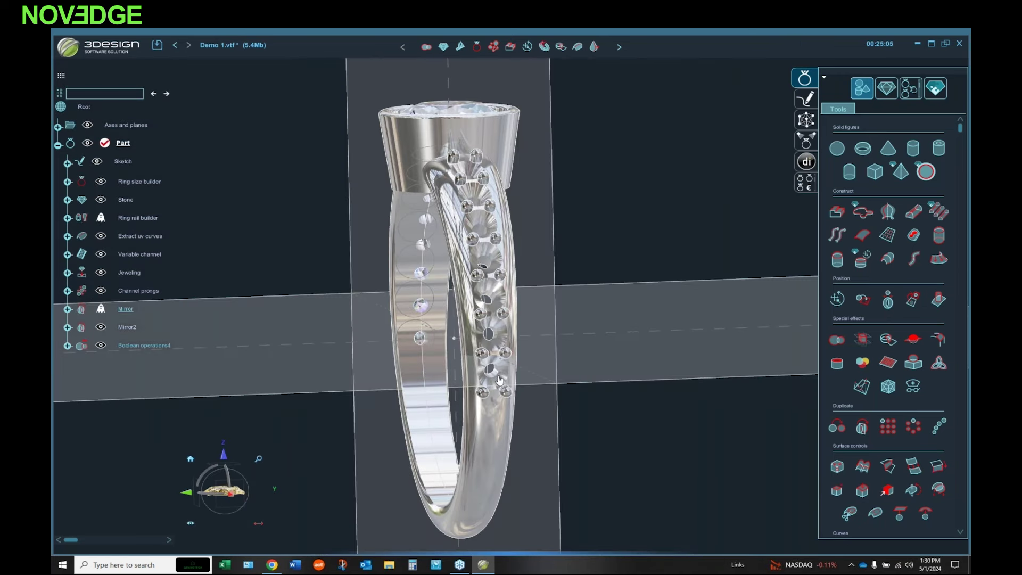
{"action": "scroll", "coordinate": [494, 373], "scroll_direction": "down", "scroll_amount": 3}
{"action": "scroll", "coordinate": [494, 373], "scroll_direction": "up", "scroll_amount": 5}
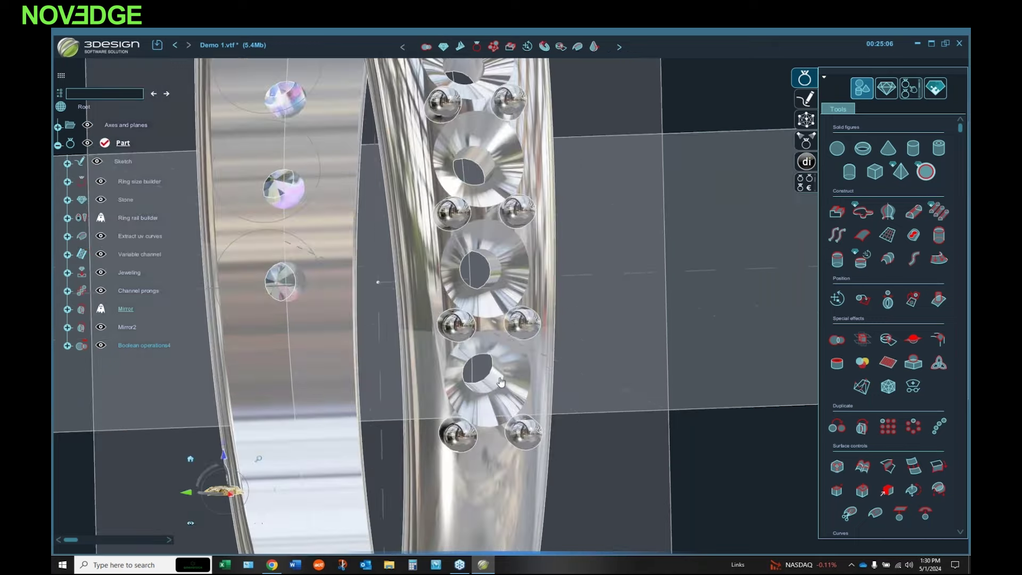
{"action": "key", "text": "space"}
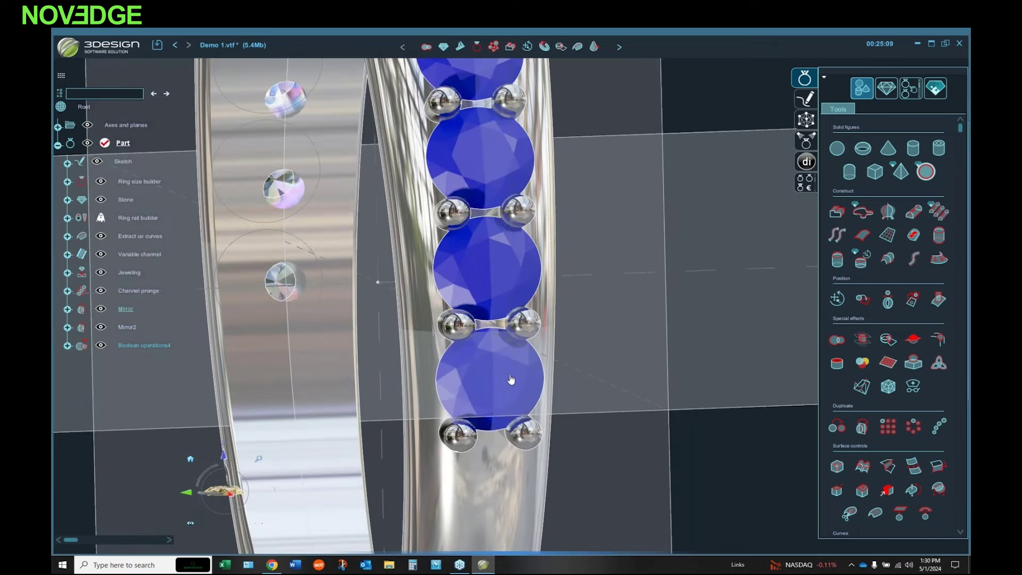
{"action": "scroll", "coordinate": [495, 366], "scroll_direction": "up", "scroll_amount": 2}
{"action": "scroll", "coordinate": [496, 364], "scroll_direction": "down", "scroll_amount": 5}
{"action": "middle_click_drag", "start_coordinate": [511, 363], "coordinate": [429, 368]}
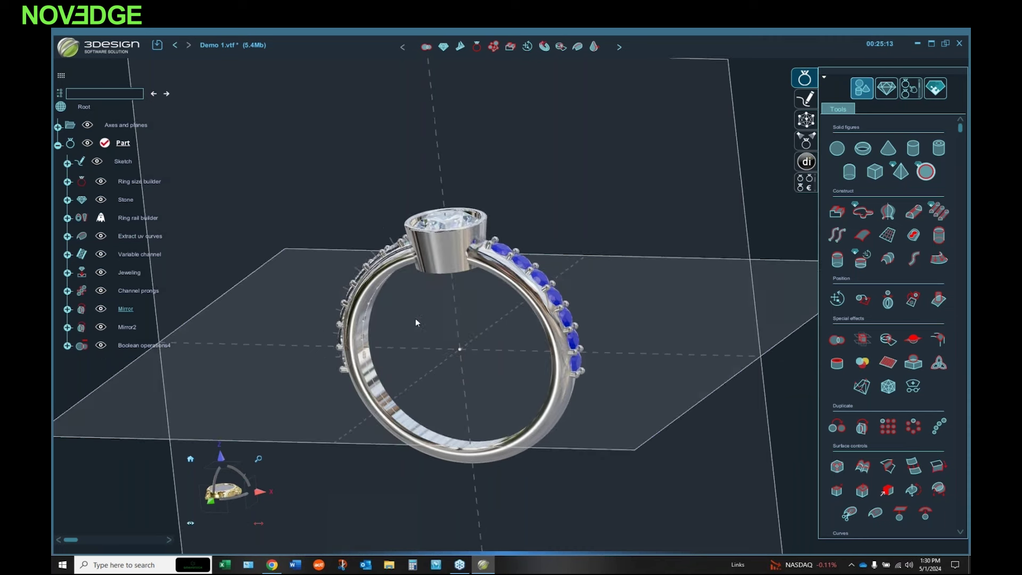
{"action": "middle_click_drag", "start_coordinate": [464, 306], "coordinate": [445, 290]}
{"action": "scroll", "coordinate": [447, 291], "scroll_direction": "up", "scroll_amount": 4}
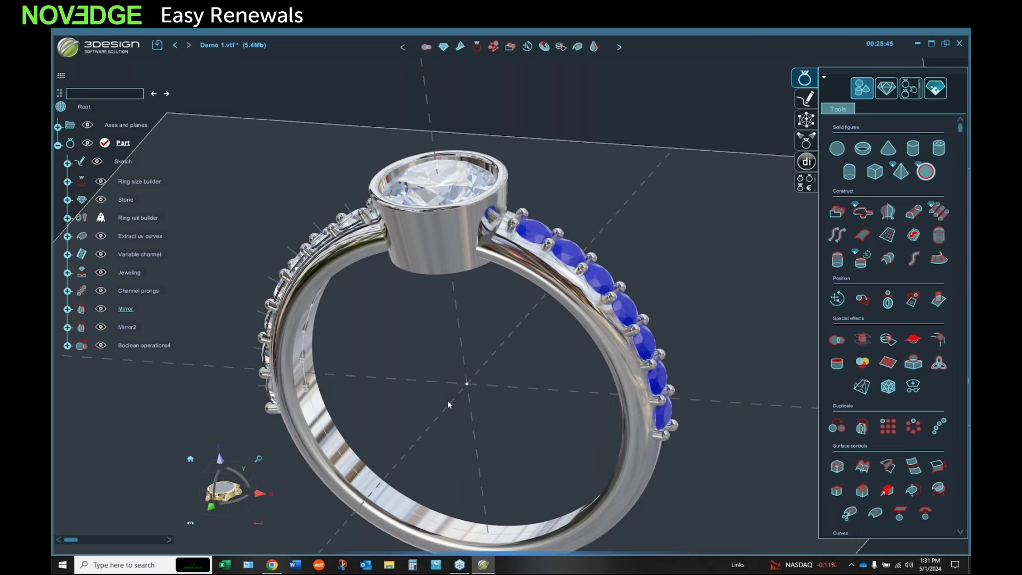
Step: Trim the ring body to the finger size defined by Ring size builder, without keeping the original
{"action": "middle_click_drag", "start_coordinate": [447, 400], "coordinate": [410, 389]}
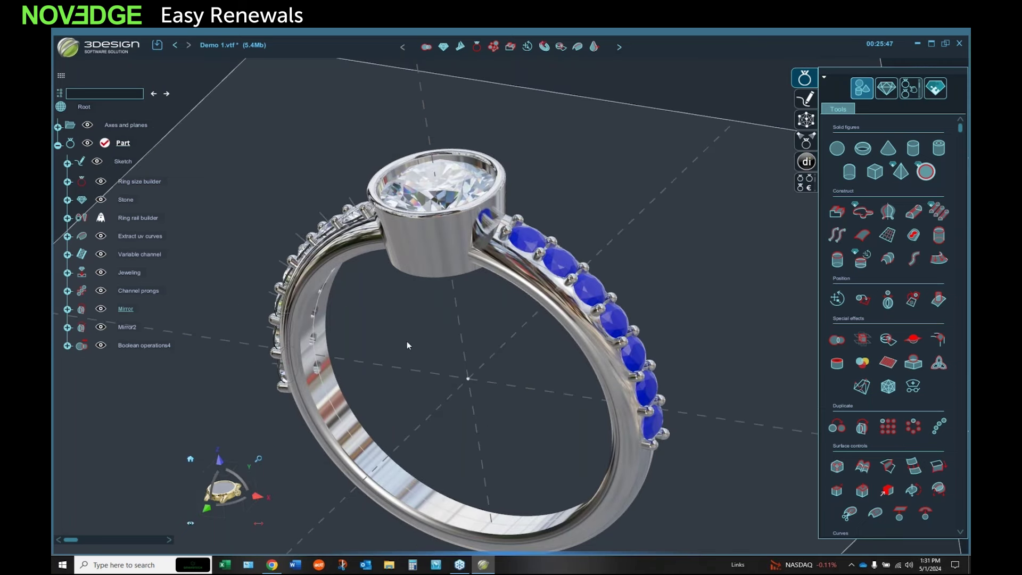
{"action": "left_click", "coordinate": [419, 253]}
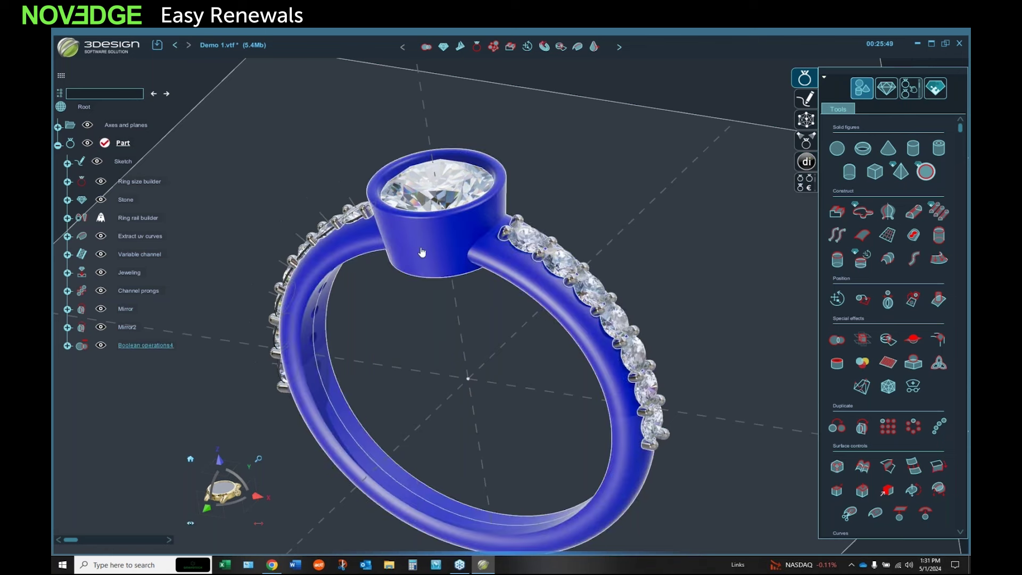
{"action": "scroll", "coordinate": [870, 359], "scroll_direction": "down", "scroll_amount": 3}
{"action": "scroll", "coordinate": [870, 358], "scroll_direction": "down", "scroll_amount": 9}
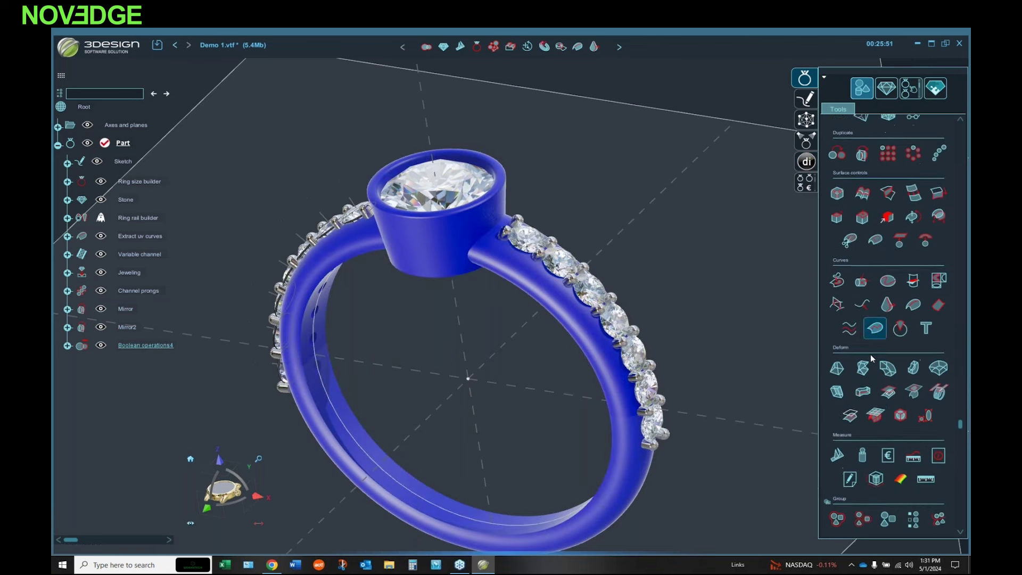
{"action": "scroll", "coordinate": [871, 358], "scroll_direction": "up", "scroll_amount": 9}
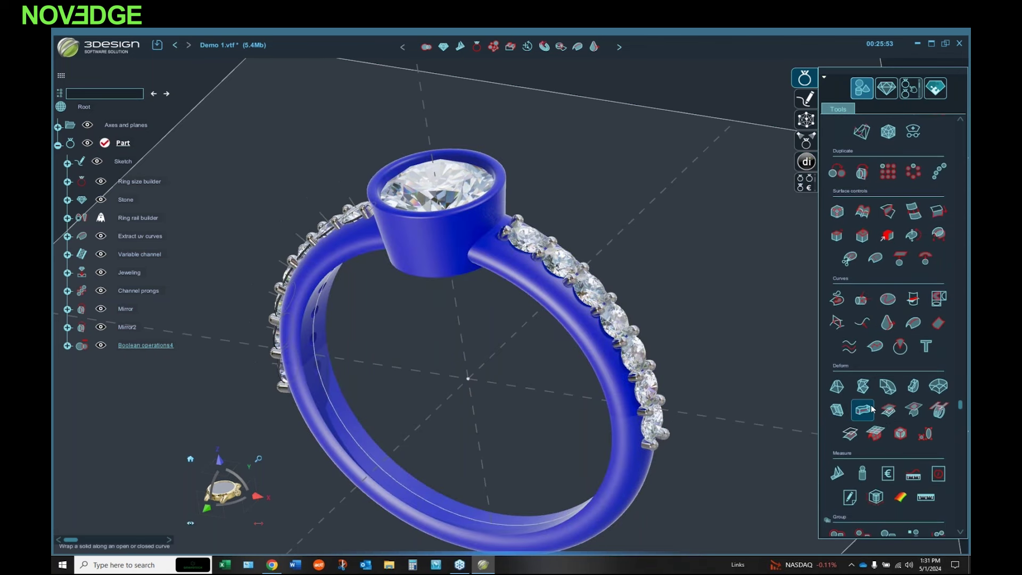
{"action": "scroll", "coordinate": [890, 403], "scroll_direction": "up", "scroll_amount": 4}
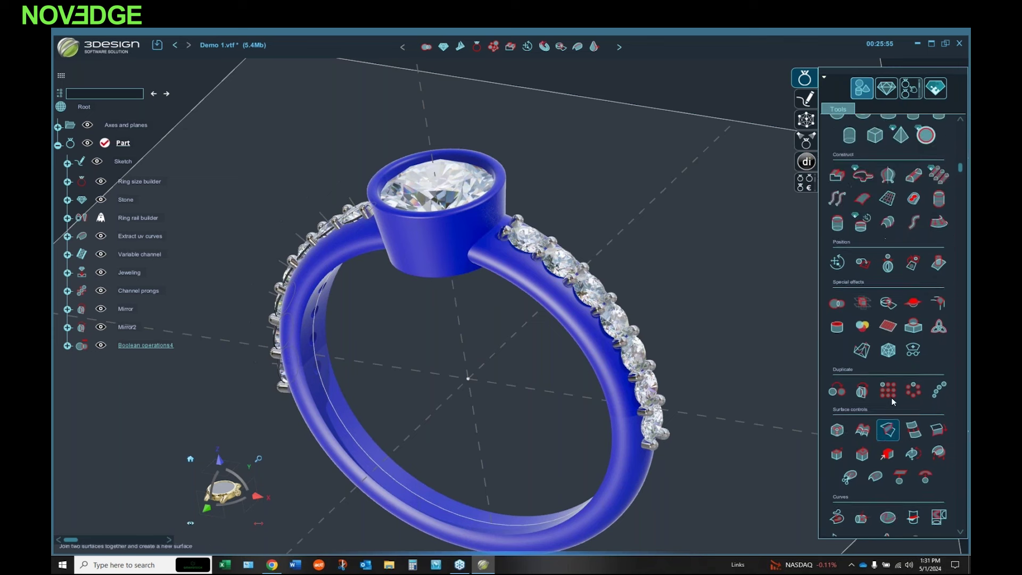
{"action": "left_click", "coordinate": [884, 89]}
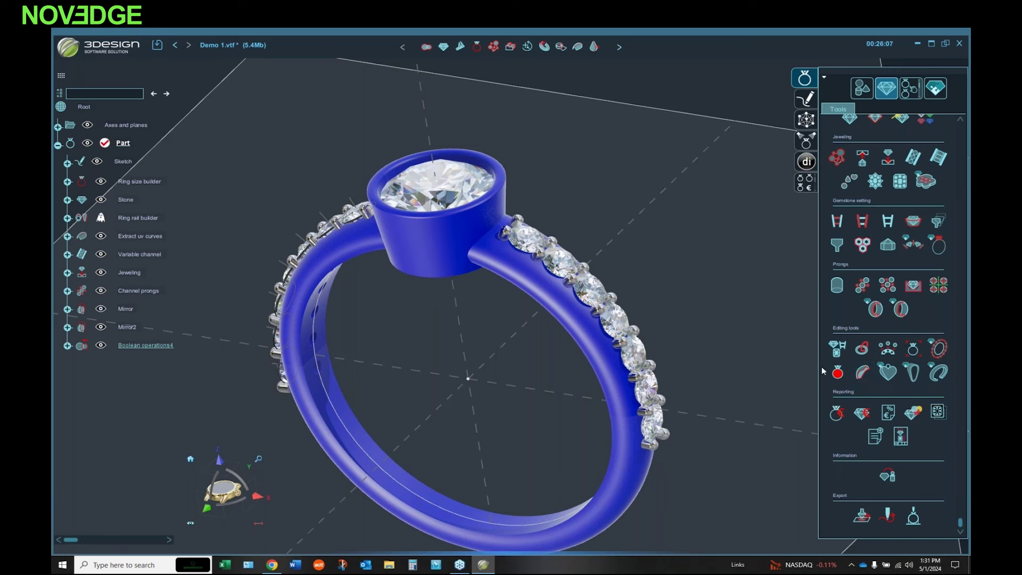
{"action": "left_click", "coordinate": [837, 372]}
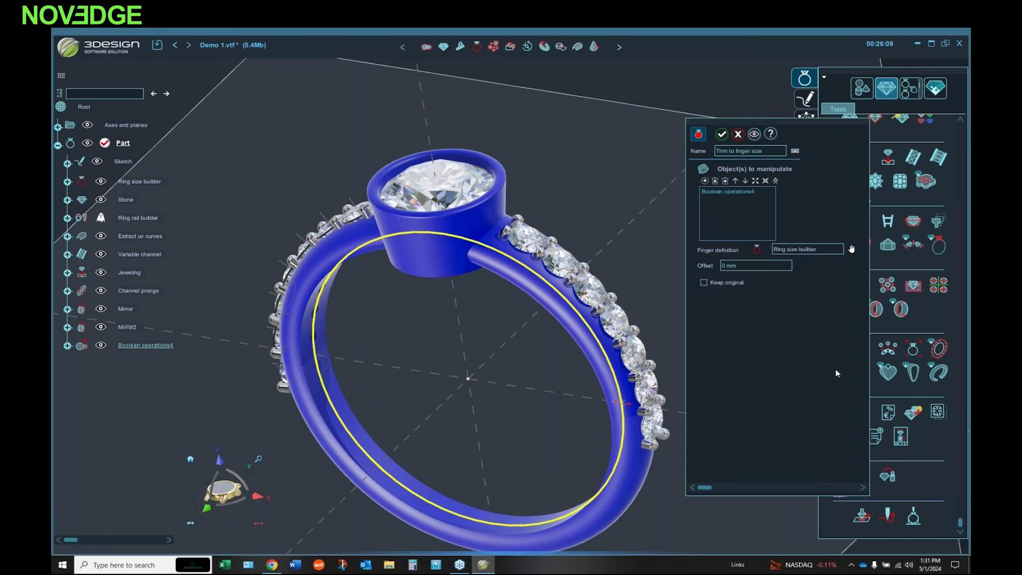
{"action": "left_click", "coordinate": [721, 135]}
Step: Examine the trimmed ring, its diamond shoulders and the inside of the band from several angles and distances
{"action": "mouse_move", "coordinate": [499, 449]}
{"action": "middle_mouse_down"}
{"action": "mouse_move", "coordinate": [546, 330]}
{"action": "mouse_move", "coordinate": [567, 311]}
{"action": "mouse_move", "coordinate": [506, 456]}
{"action": "middle_mouse_up"}
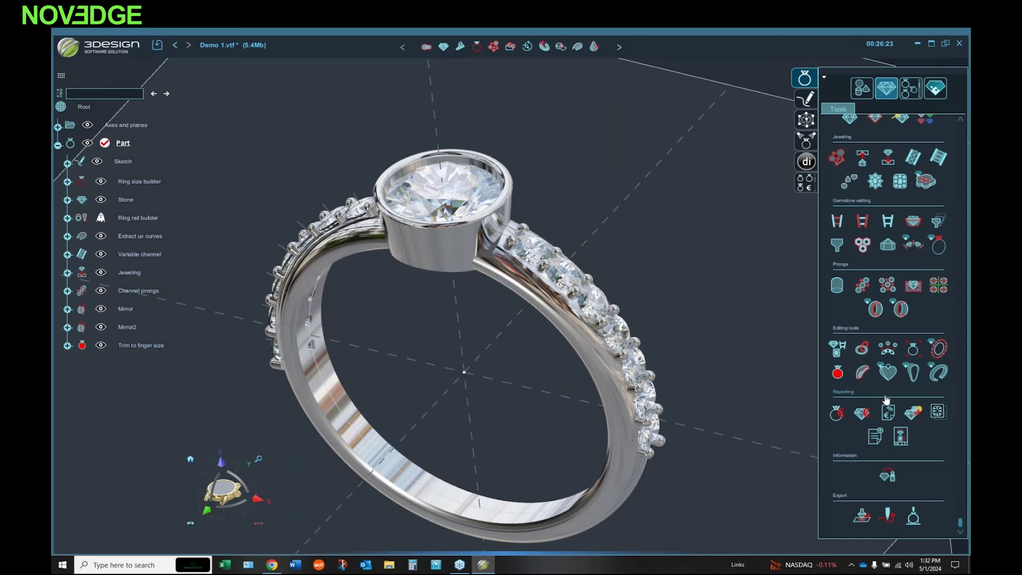
{"action": "scroll", "coordinate": [924, 424], "scroll_direction": "up", "scroll_amount": 3}
{"action": "scroll", "coordinate": [710, 312], "scroll_direction": "up", "scroll_amount": 5}
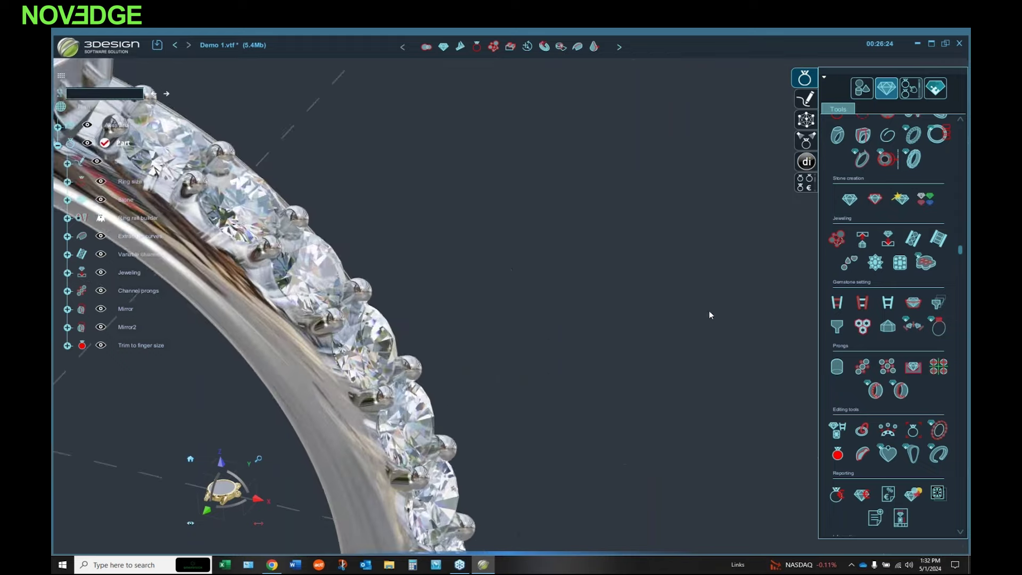
{"action": "scroll", "coordinate": [707, 351], "scroll_direction": "down", "scroll_amount": 8}
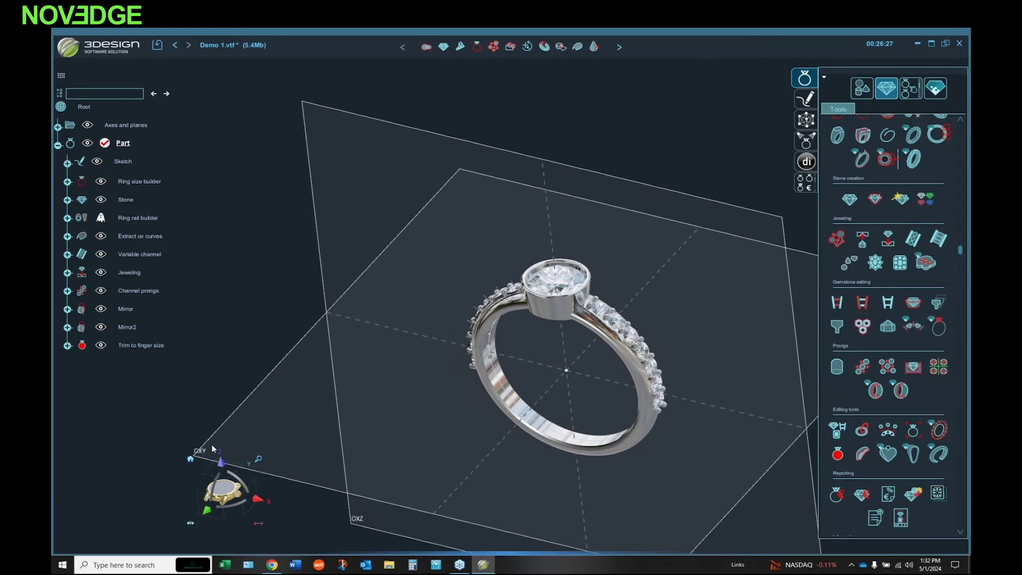
{"action": "left_click", "coordinate": [190, 459]}
{"action": "middle_click_drag", "start_coordinate": [538, 367], "coordinate": [448, 392]}
{"action": "middle_click_drag", "start_coordinate": [545, 314], "coordinate": [516, 279]}
{"action": "scroll", "coordinate": [515, 279], "scroll_direction": "down", "scroll_amount": 2}
{"action": "scroll", "coordinate": [506, 282], "scroll_direction": "up", "scroll_amount": 4}
{"action": "scroll", "coordinate": [497, 285], "scroll_direction": "up", "scroll_amount": 3}
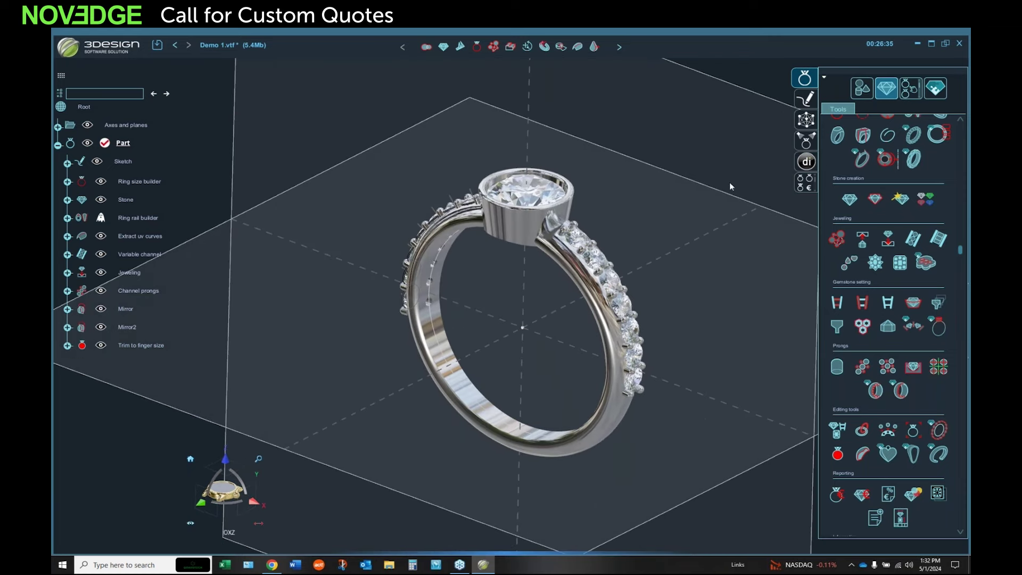
{"action": "middle_click_drag", "start_coordinate": [615, 195], "coordinate": [572, 188]}
{"action": "middle_click_drag", "start_coordinate": [559, 261], "coordinate": [561, 280]}
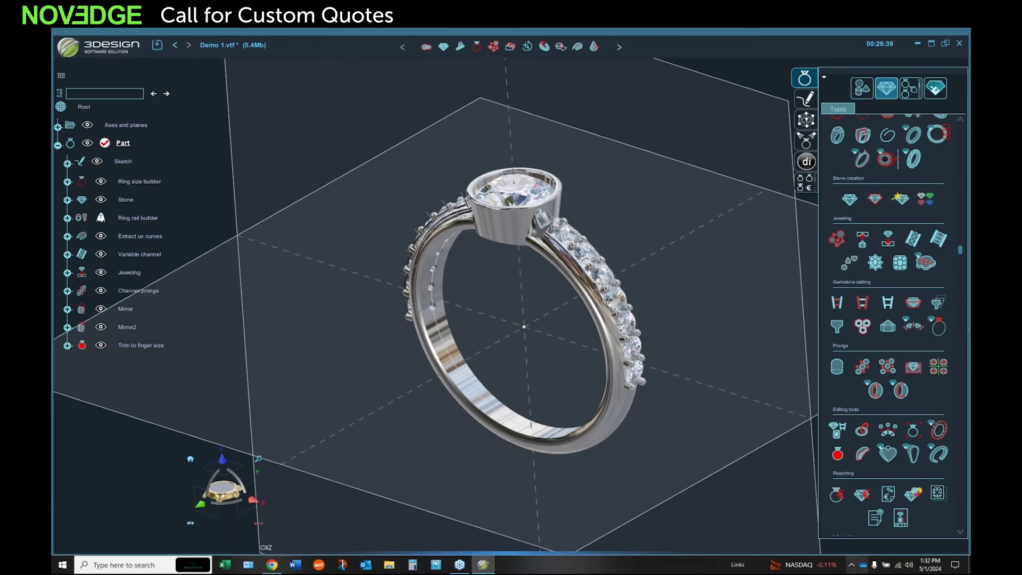
Step: Search the commands for the fillet tool and dismiss the search
{"action": "scroll", "coordinate": [830, 313], "scroll_direction": "up", "scroll_amount": 2}
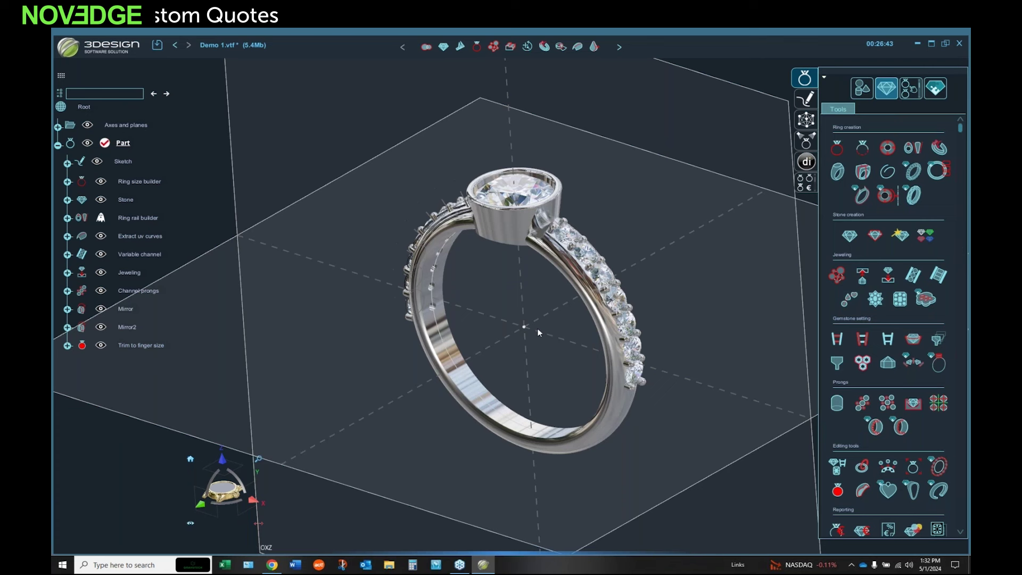
{"action": "key", "text": "ctrl+f"}
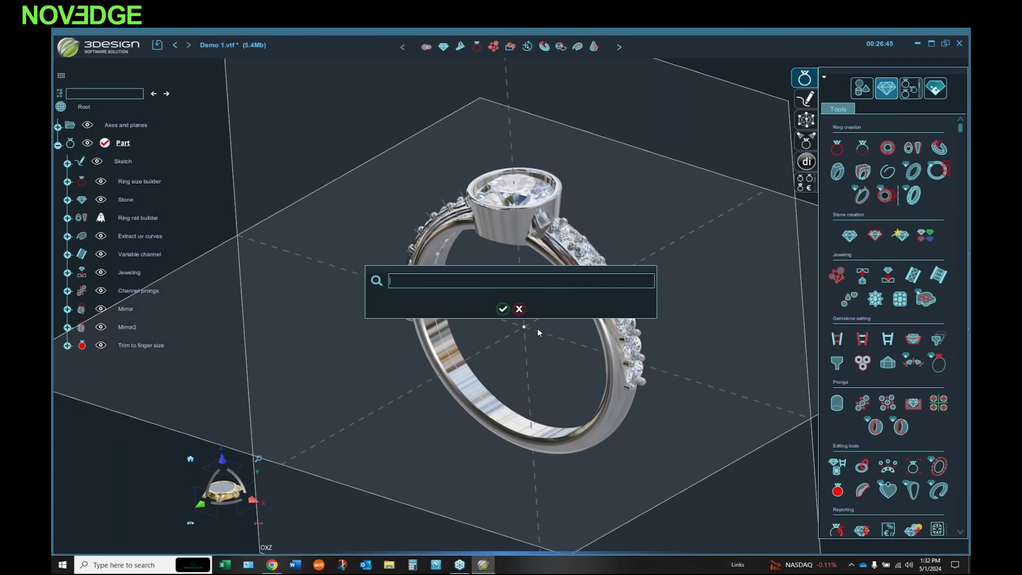
{"action": "type", "text": "filler"}
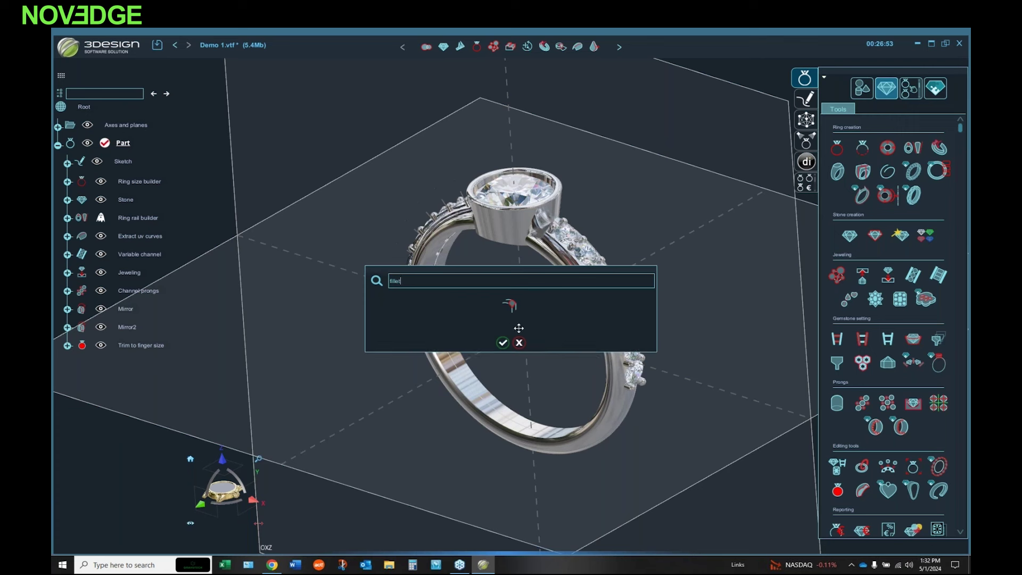
{"action": "left_click", "coordinate": [519, 342]}
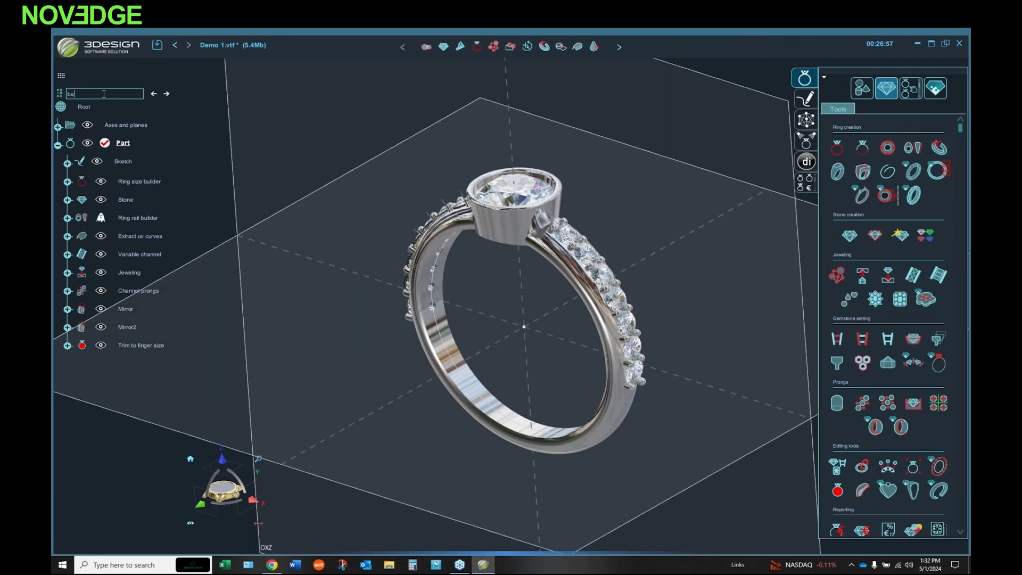
Step: Filter the construction history for "bezel" and switch the Bezel setting's section type to Curve
{"action": "key", "text": "Return"}
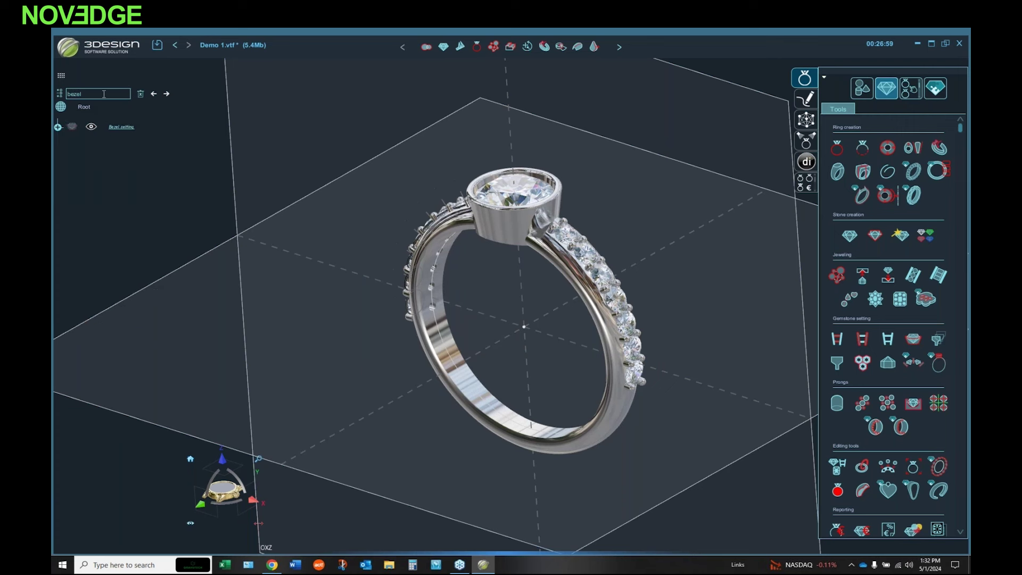
{"action": "double_click", "coordinate": [126, 129]}
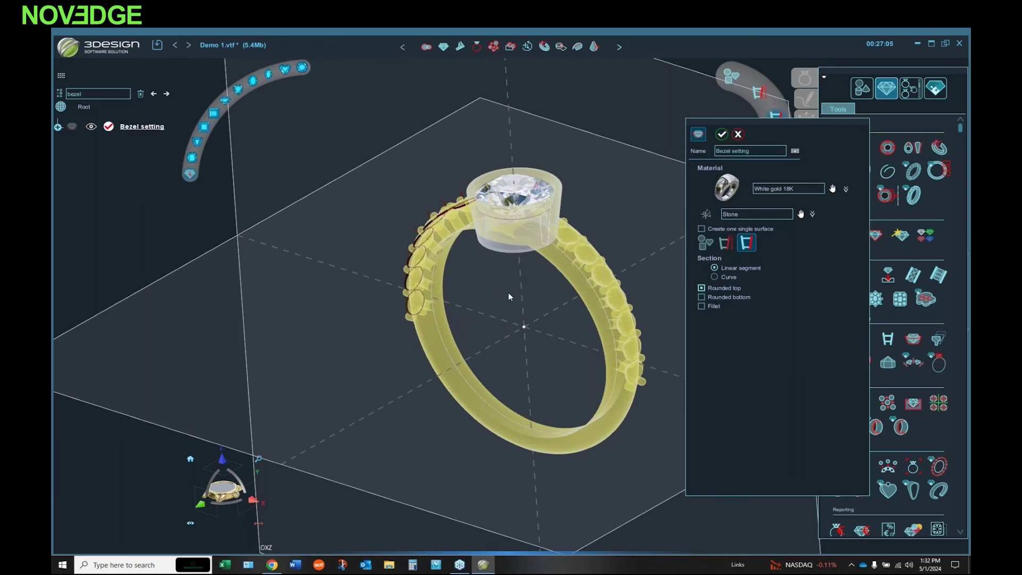
{"action": "left_click", "coordinate": [714, 276]}
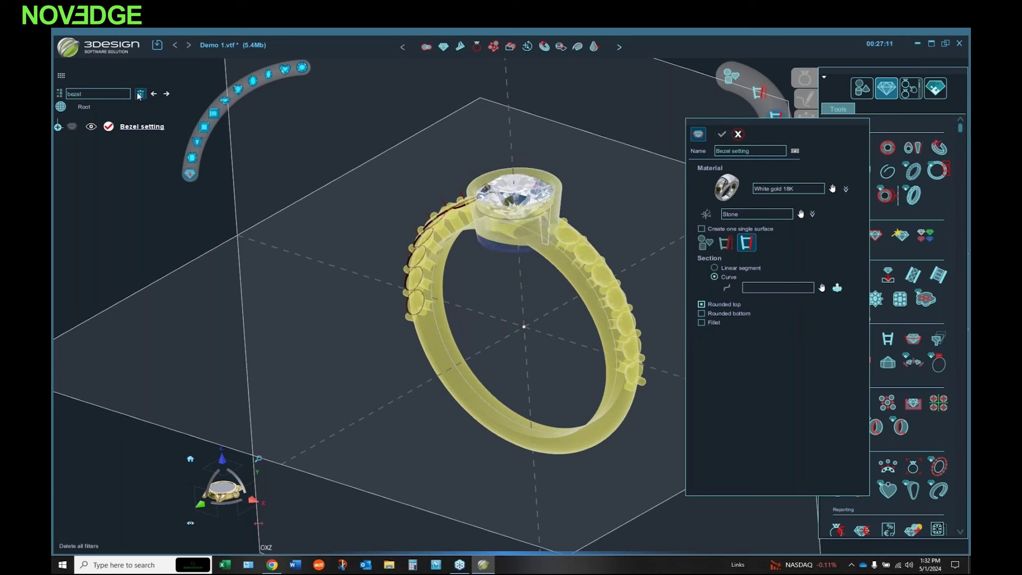
Step: Clear the history filter, assign the sketch's Spline1 as the bezel's section curve, apply it and inspect the reshaped bezel
{"action": "left_click", "coordinate": [141, 94]}
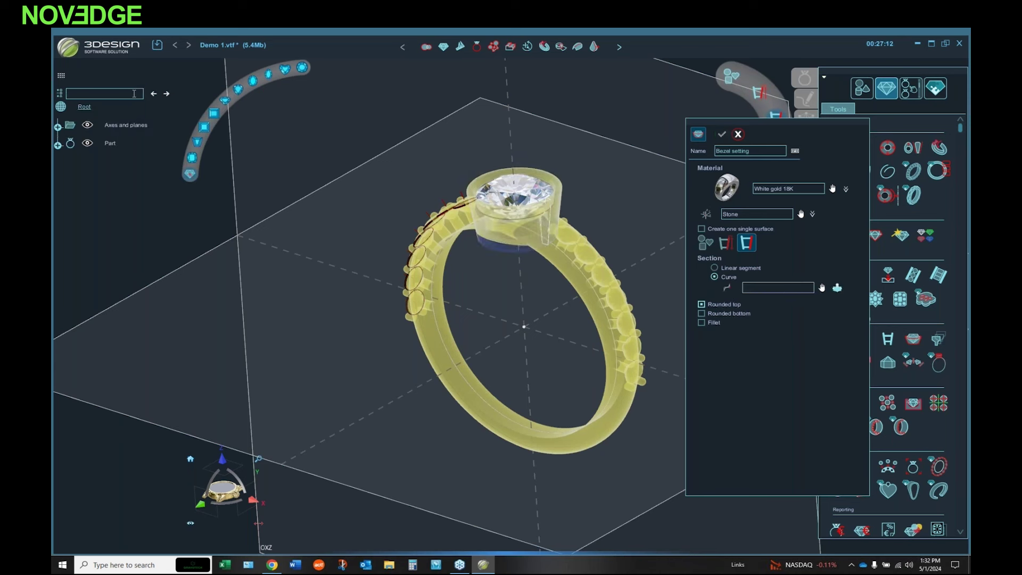
{"action": "left_click", "coordinate": [57, 127]}
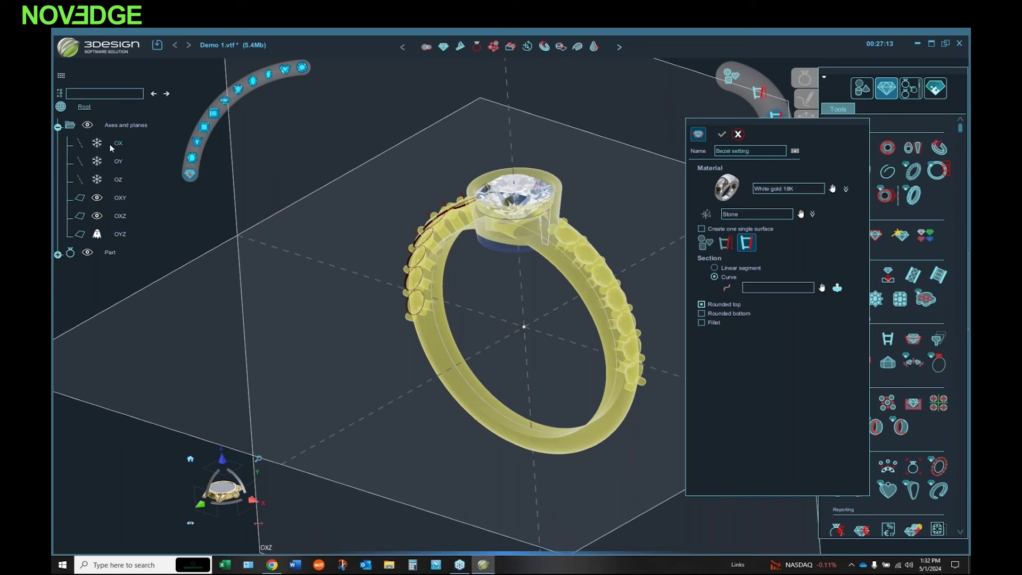
{"action": "left_click", "coordinate": [58, 255]}
{"action": "left_click", "coordinate": [67, 273]}
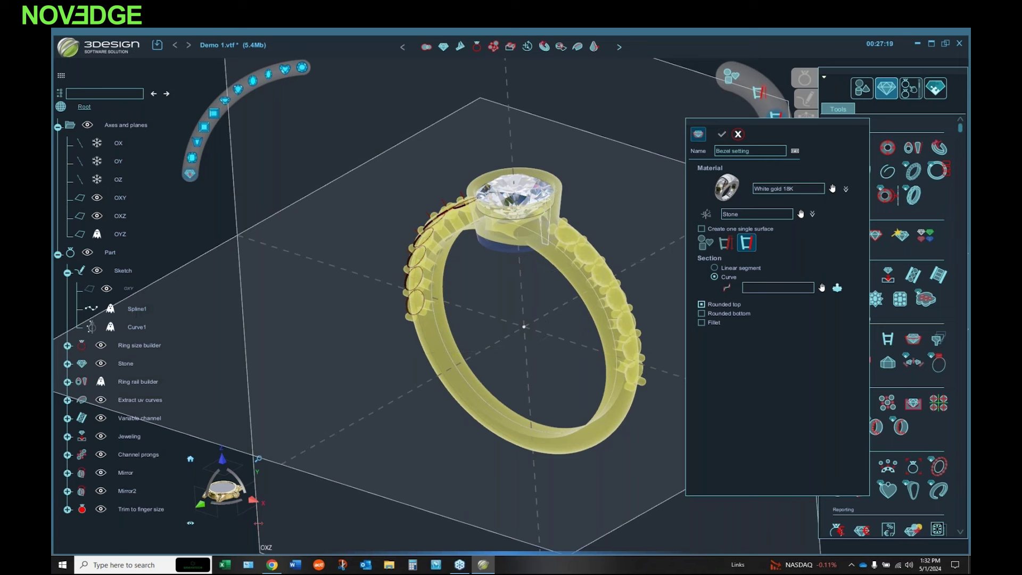
{"action": "left_click", "coordinate": [823, 288]}
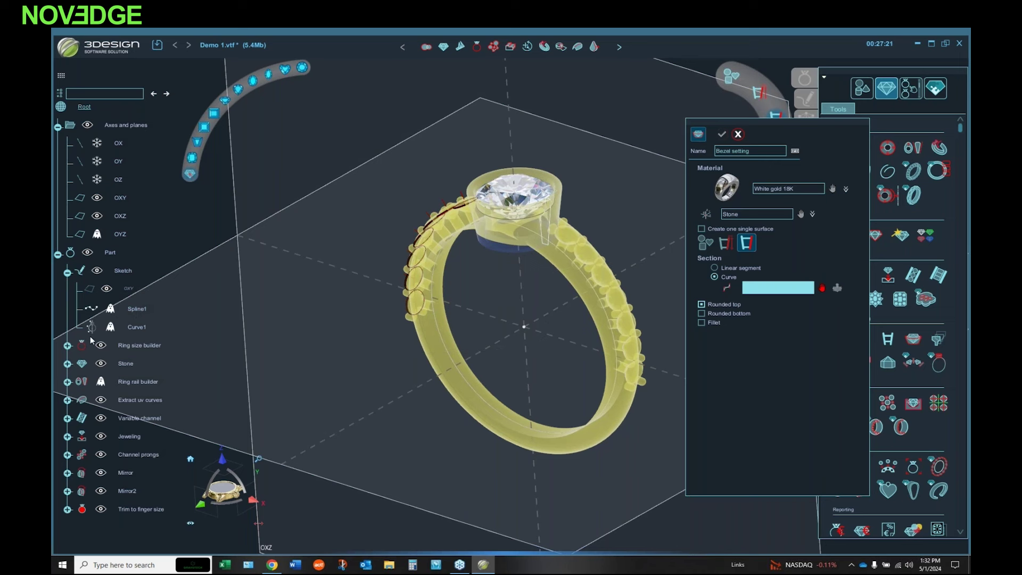
{"action": "left_click", "coordinate": [137, 308]}
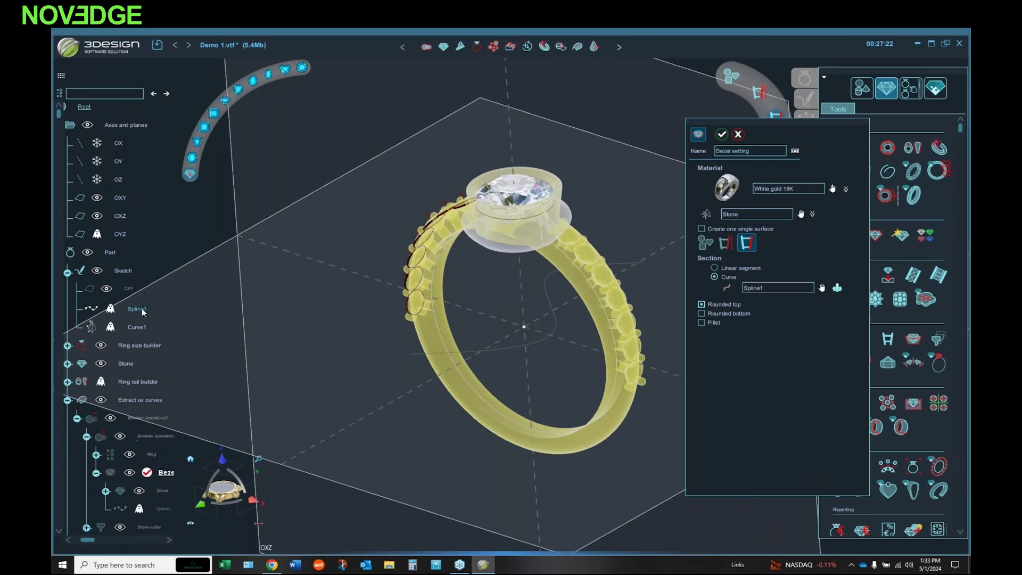
{"action": "left_click", "coordinate": [722, 135]}
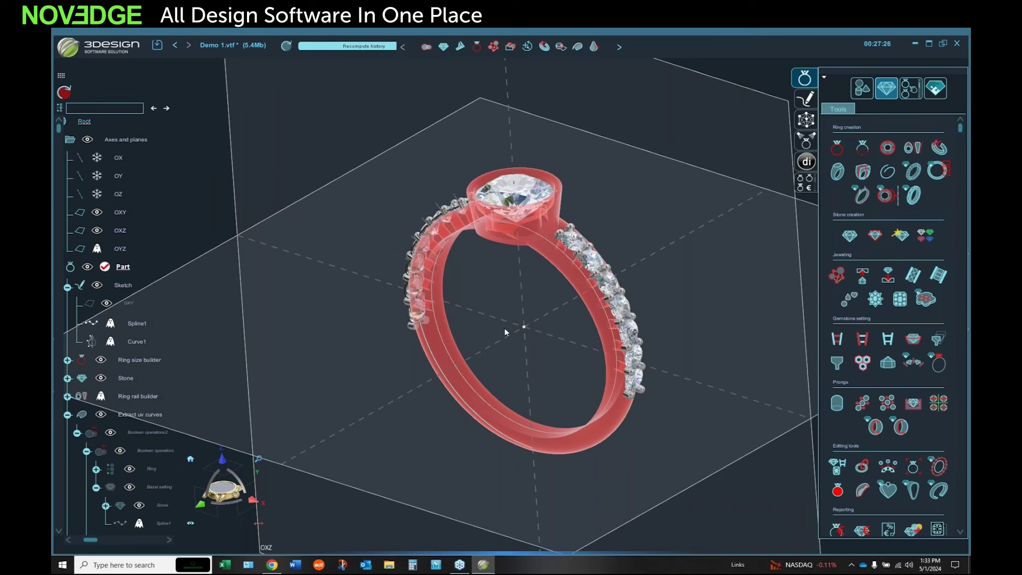
{"action": "middle_click_drag", "start_coordinate": [504, 327], "coordinate": [582, 184]}
{"action": "scroll", "coordinate": [555, 220], "scroll_direction": "down", "scroll_amount": 2}
{"action": "scroll", "coordinate": [550, 226], "scroll_direction": "up", "scroll_amount": 5}
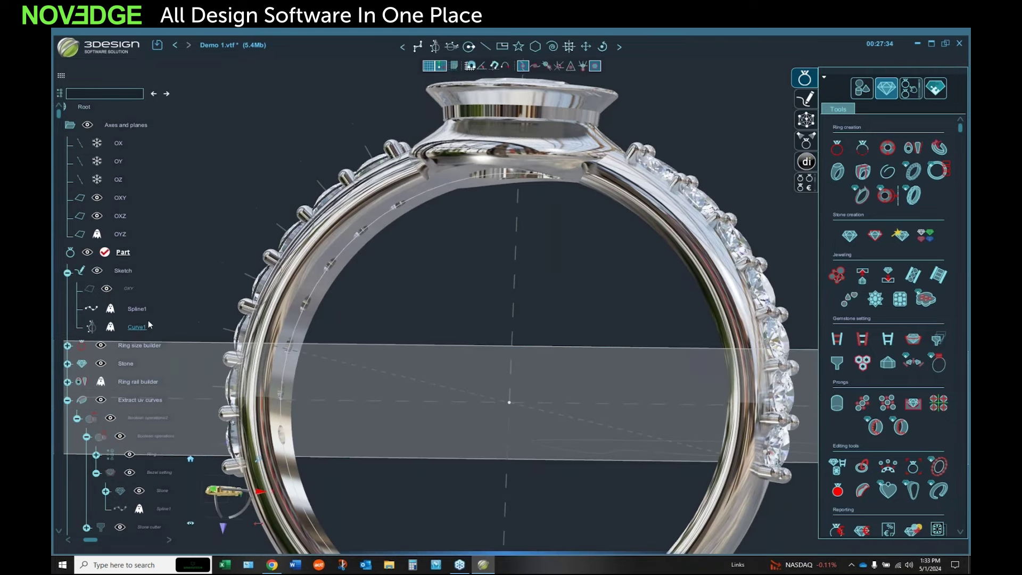
Step: Open the bezel profile sketch for editing and examine the reshaped bezel, shoulders and band from several angles
{"action": "double_click", "coordinate": [145, 324]}
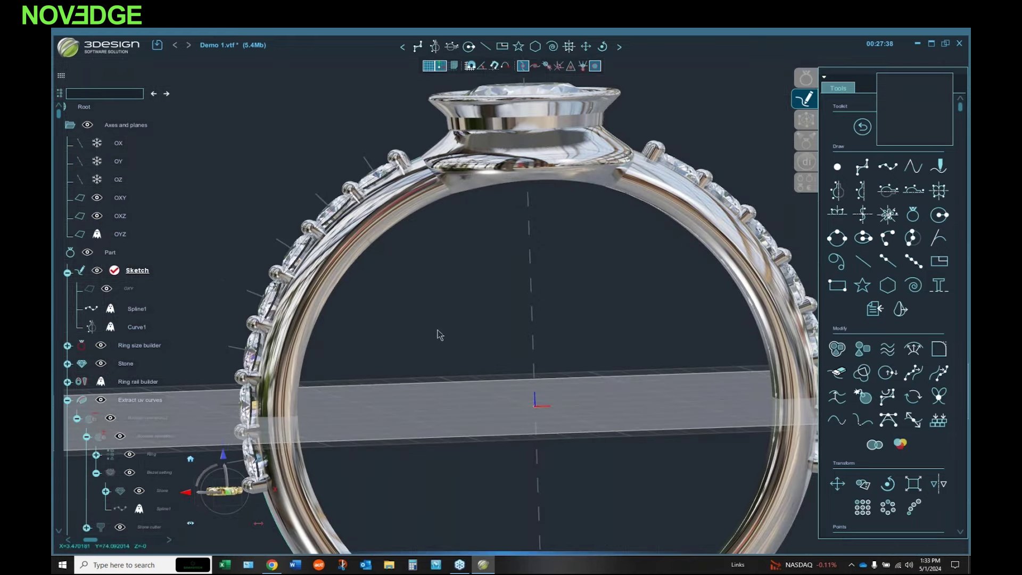
{"action": "middle_click_drag", "start_coordinate": [298, 272], "coordinate": [514, 251]}
{"action": "mouse_move", "coordinate": [514, 250]}
{"action": "right_mouse_down"}
{"action": "mouse_move", "coordinate": [449, 372]}
{"action": "mouse_move", "coordinate": [491, 405]}
{"action": "mouse_move", "coordinate": [559, 267]}
{"action": "mouse_move", "coordinate": [385, 196]}
{"action": "mouse_move", "coordinate": [457, 184]}
{"action": "mouse_move", "coordinate": [472, 162]}
{"action": "mouse_move", "coordinate": [436, 273]}
{"action": "mouse_move", "coordinate": [493, 270]}
{"action": "mouse_move", "coordinate": [525, 222]}
{"action": "mouse_move", "coordinate": [528, 195]}
{"action": "mouse_move", "coordinate": [452, 211]}
{"action": "mouse_move", "coordinate": [485, 245]}
{"action": "mouse_move", "coordinate": [506, 249]}
{"action": "right_mouse_up"}
{"action": "scroll", "coordinate": [596, 134], "scroll_direction": "down", "scroll_amount": 3}
{"action": "scroll", "coordinate": [570, 148], "scroll_direction": "up", "scroll_amount": 5}
{"action": "scroll", "coordinate": [570, 148], "scroll_direction": "down", "scroll_amount": 2}
{"action": "middle_click_drag", "start_coordinate": [548, 205], "coordinate": [580, 222]}
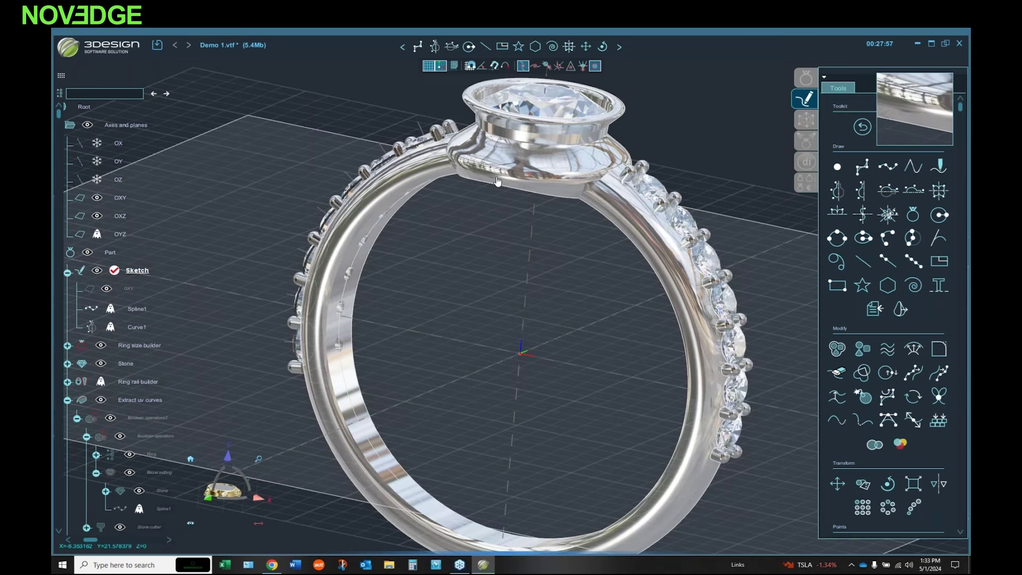
Step: Try hiding the ring's metal body, undo the hiding and leave the sketch
{"action": "left_click", "coordinate": [497, 178]}
{"action": "key", "text": "h"}
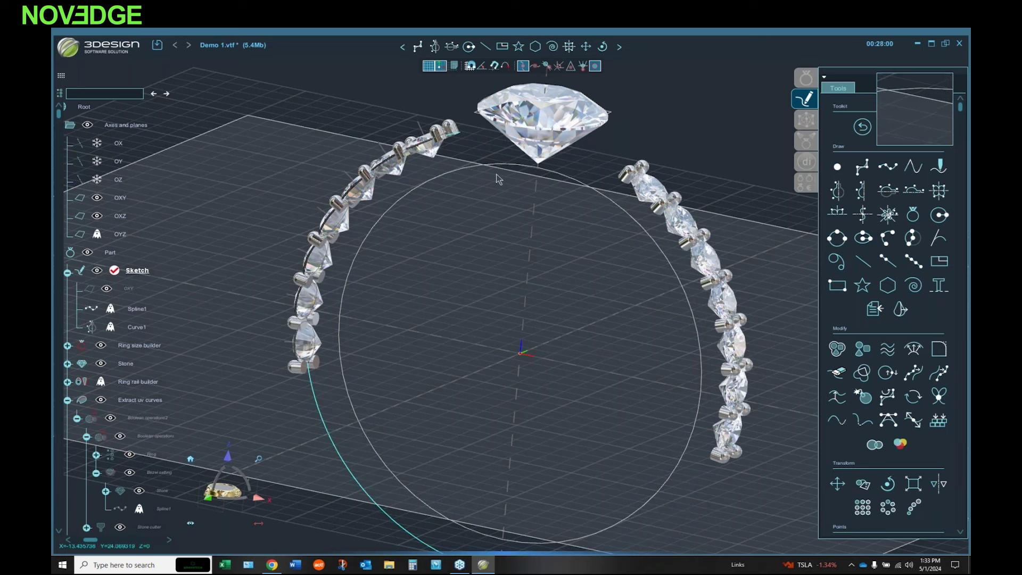
{"action": "key", "text": "ctrl+z"}
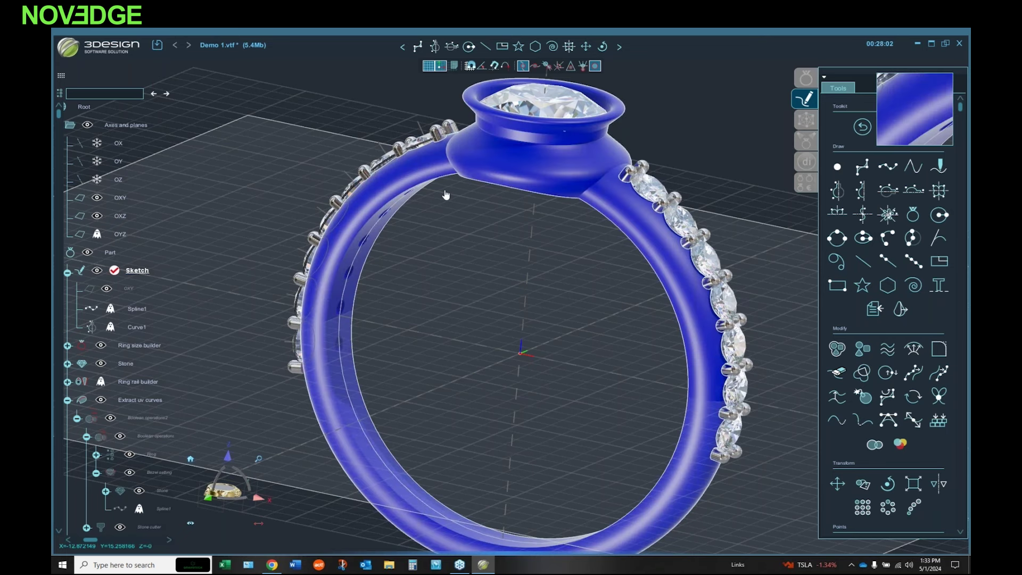
{"action": "double_click", "coordinate": [631, 101]}
Step: Show the sketch's hidden Spline1 curve in the model view
{"action": "mouse_move", "coordinate": [524, 266]}
{"action": "middle_mouse_down"}
{"action": "mouse_move", "coordinate": [513, 202]}
{"action": "mouse_move", "coordinate": [507, 265]}
{"action": "mouse_move", "coordinate": [489, 266]}
{"action": "middle_mouse_up"}
{"action": "scroll", "coordinate": [489, 266], "scroll_direction": "up", "scroll_amount": 4}
{"action": "scroll", "coordinate": [488, 266], "scroll_direction": "down", "scroll_amount": 7}
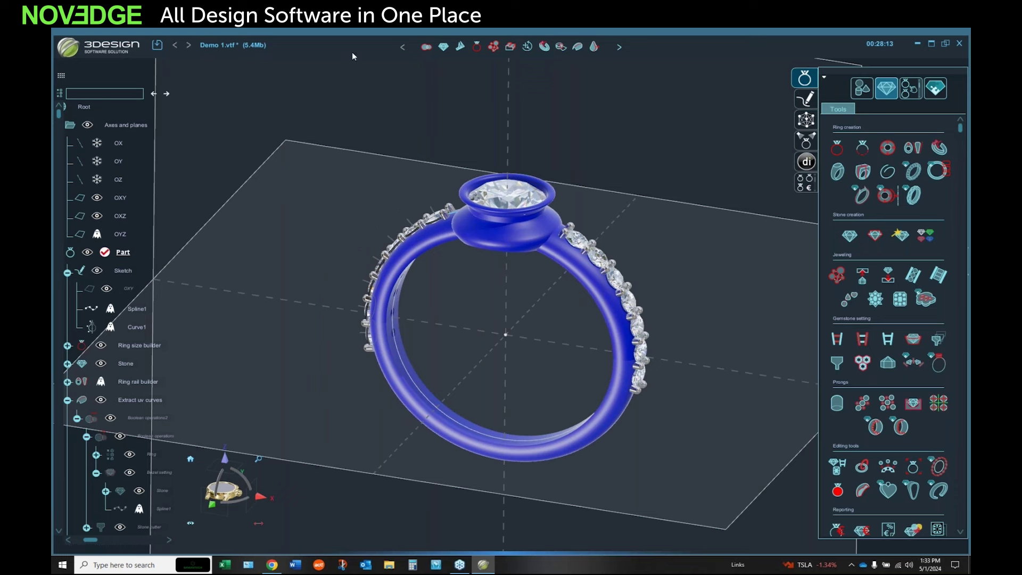
{"action": "middle_click_drag", "start_coordinate": [299, 103], "coordinate": [299, 80]}
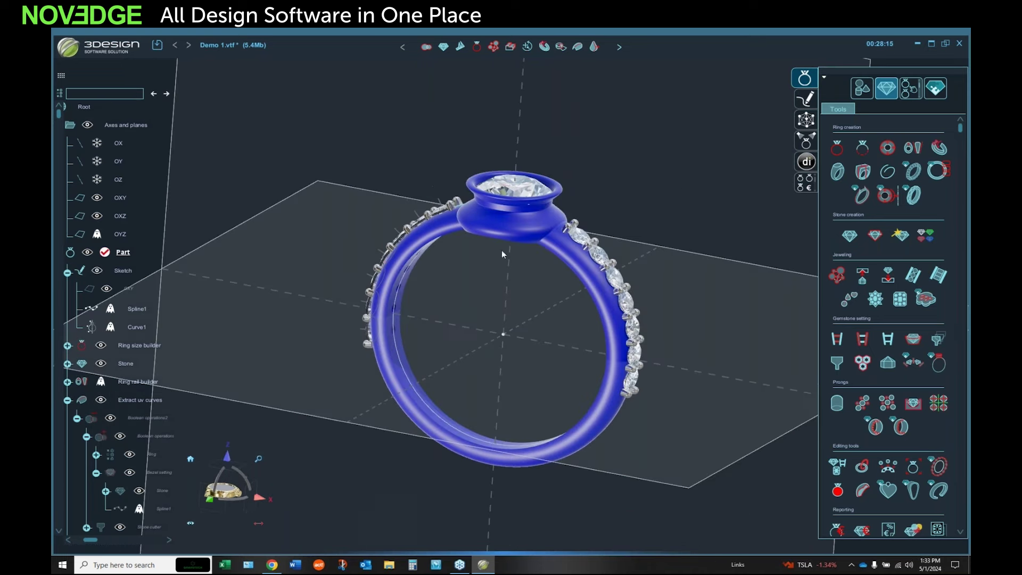
{"action": "right_click_drag", "start_coordinate": [477, 247], "coordinate": [452, 273]}
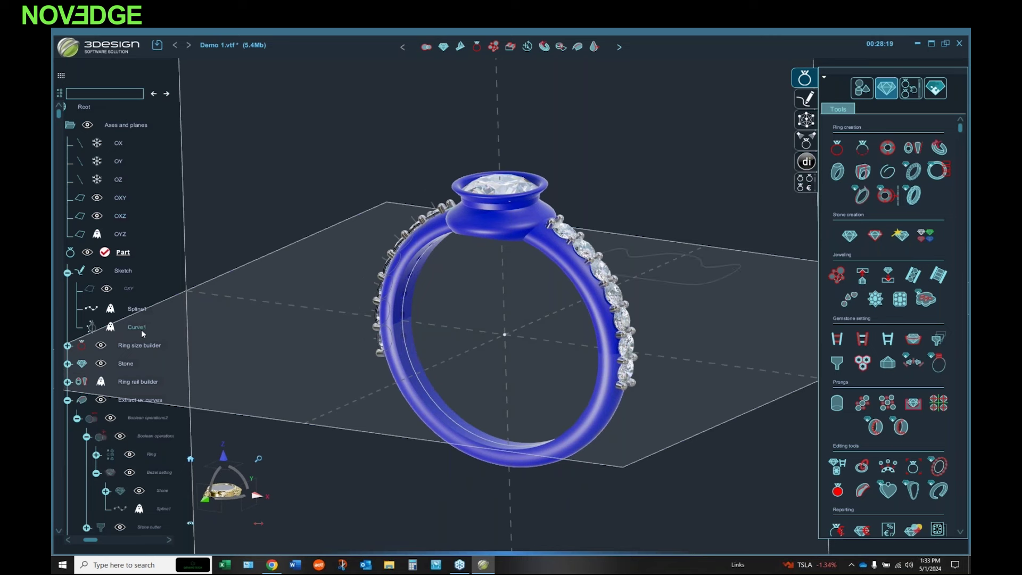
{"action": "right_click", "coordinate": [141, 308]}
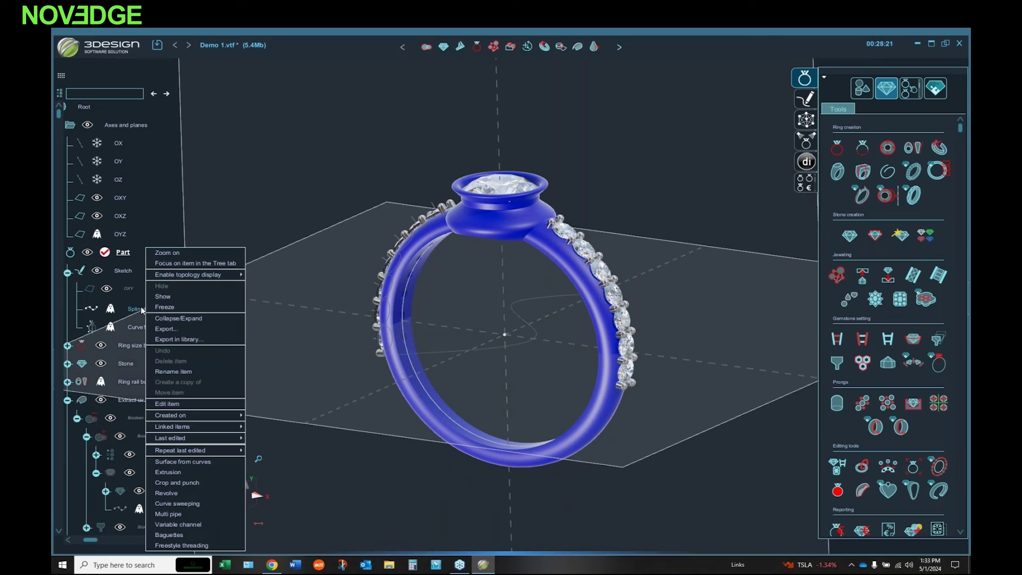
{"action": "left_click", "coordinate": [165, 296]}
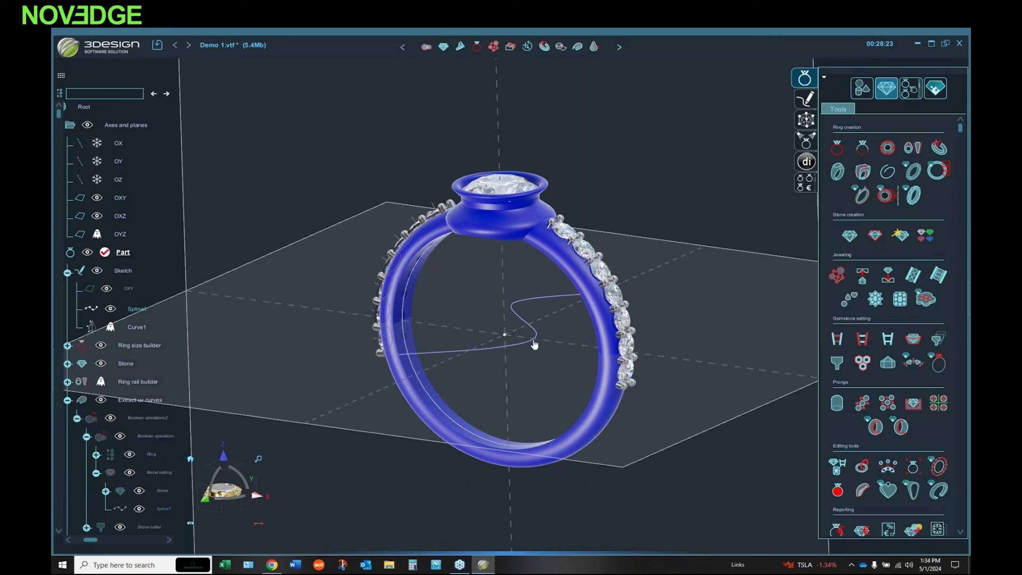
Step: Edit Spline1, moving its first point to about X -1.2, Y 13.07 mm and fifth to about X -2.03, Y -8.18 mm
{"action": "double_click", "coordinate": [140, 309]}
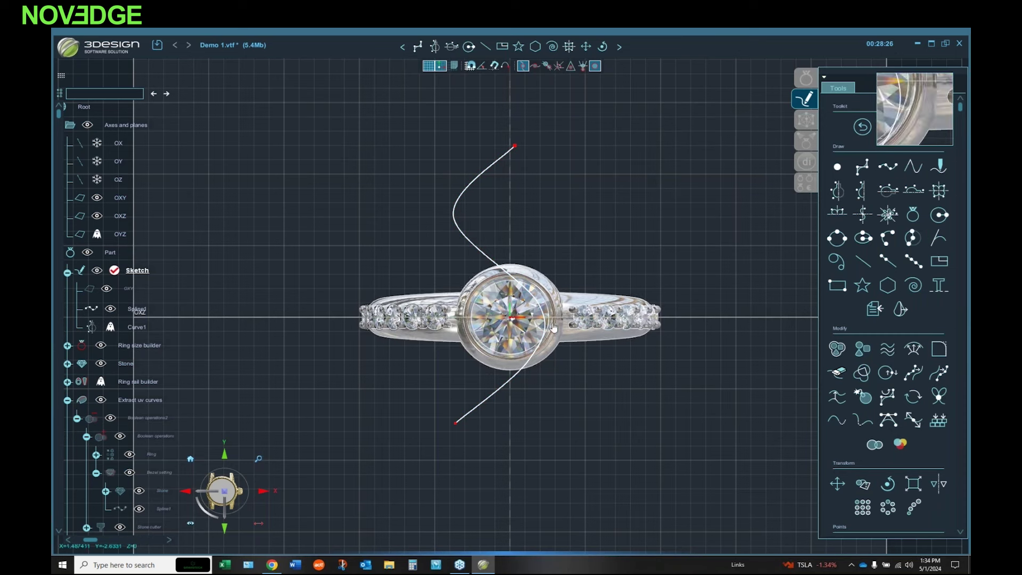
{"action": "left_click_drag", "start_coordinate": [514, 145], "coordinate": [491, 129]}
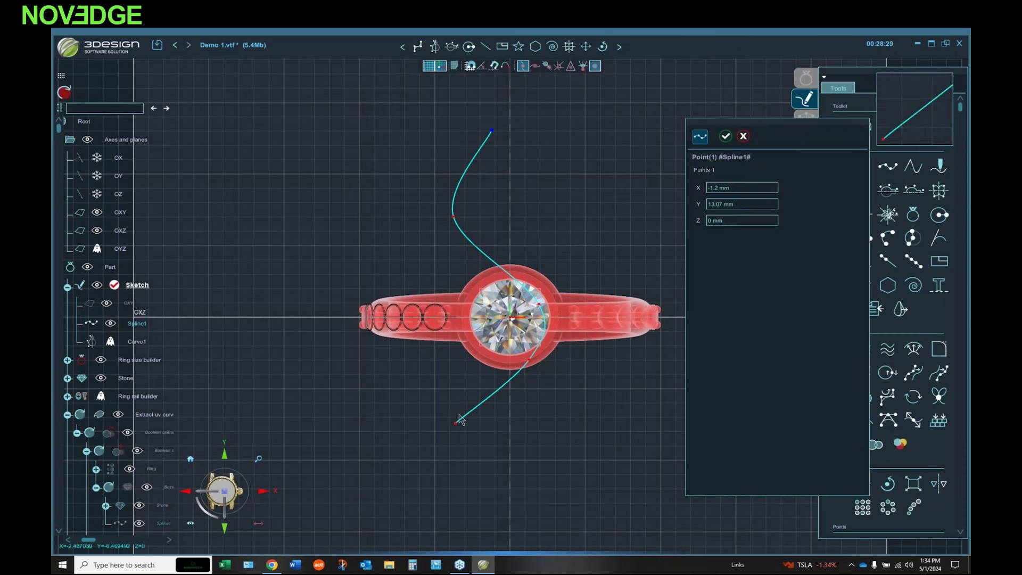
{"action": "left_click_drag", "start_coordinate": [455, 423], "coordinate": [480, 434]}
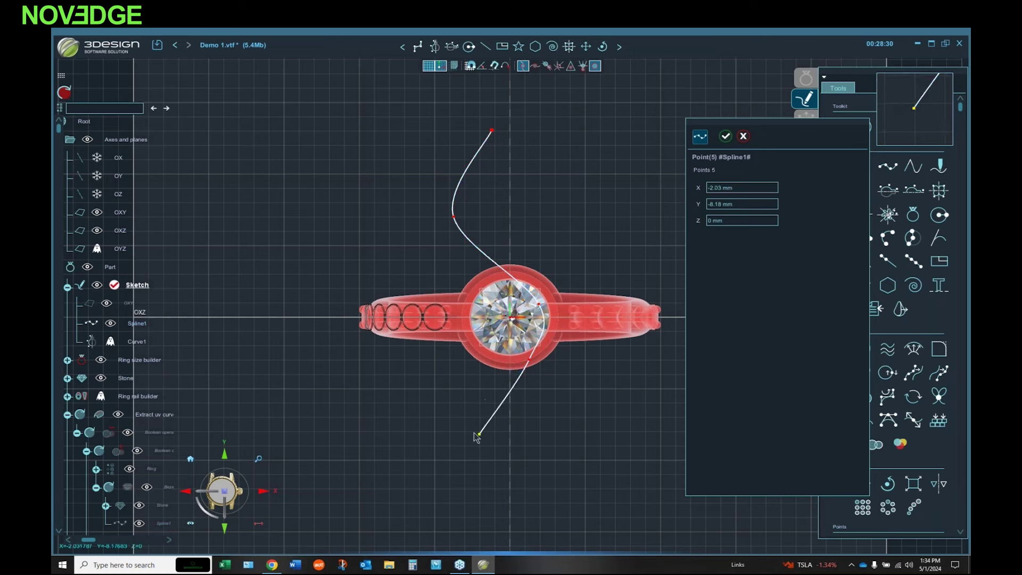
{"action": "left_click", "coordinate": [725, 136]}
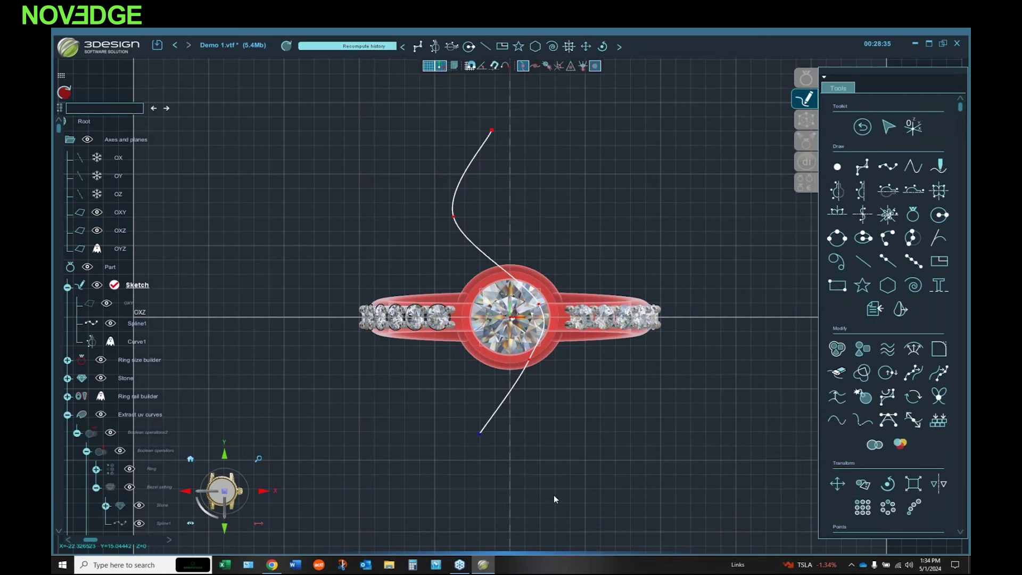
Step: Select Spline1's third point, validate the curve edit to rebuild the bezel and leave the sketch
{"action": "middle_click_drag", "start_coordinate": [582, 341], "coordinate": [525, 325]}
{"action": "mouse_move", "coordinate": [523, 216]}
{"action": "middle_mouse_down"}
{"action": "mouse_move", "coordinate": [513, 278]}
{"action": "mouse_move", "coordinate": [532, 287]}
{"action": "mouse_move", "coordinate": [528, 368]}
{"action": "middle_mouse_up"}
{"action": "left_click", "coordinate": [517, 331]}
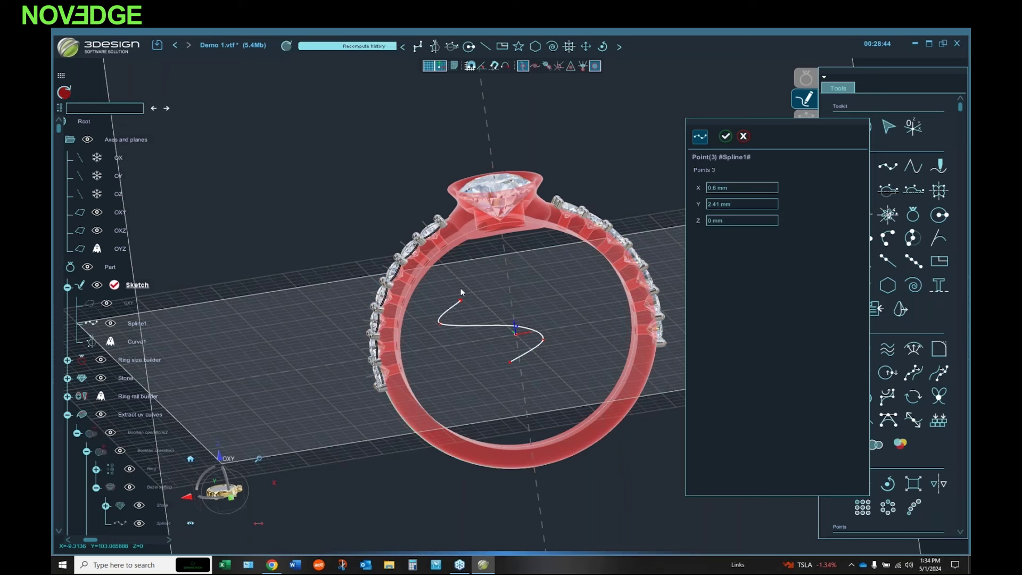
{"action": "middle_click_drag", "start_coordinate": [554, 270], "coordinate": [445, 265]}
{"action": "left_click", "coordinate": [725, 137]}
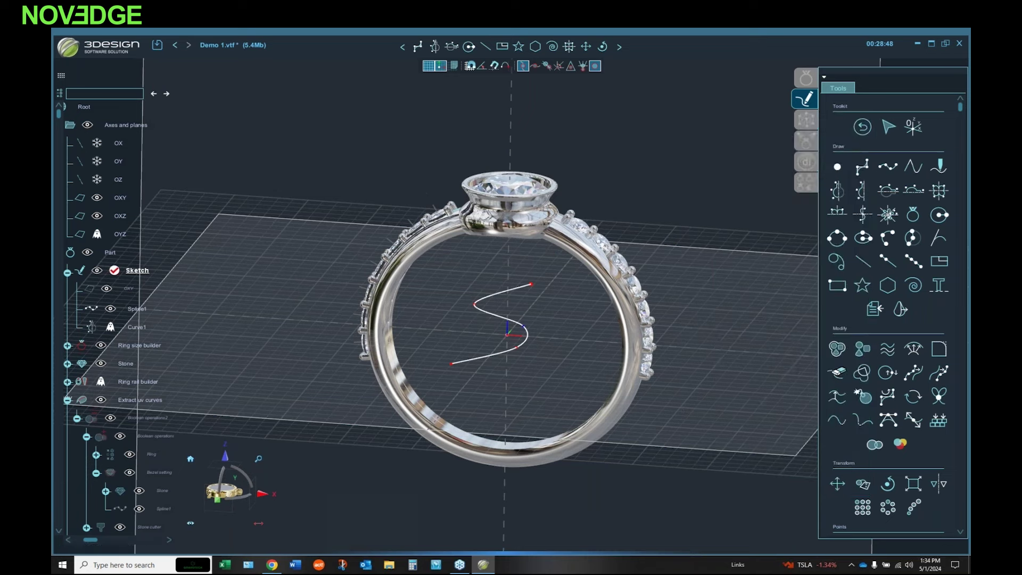
{"action": "middle_click_drag", "start_coordinate": [666, 235], "coordinate": [520, 341]}
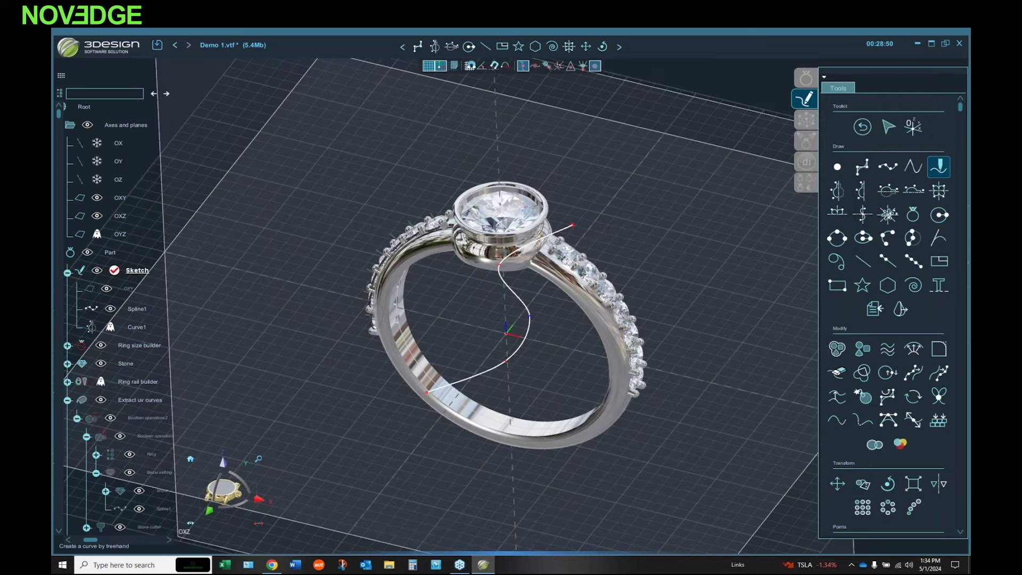
{"action": "left_click", "coordinate": [863, 127]}
{"action": "mouse_move", "coordinate": [458, 194]}
{"action": "middle_mouse_down"}
{"action": "mouse_move", "coordinate": [398, 219]}
{"action": "mouse_move", "coordinate": [408, 171]}
{"action": "middle_mouse_up"}
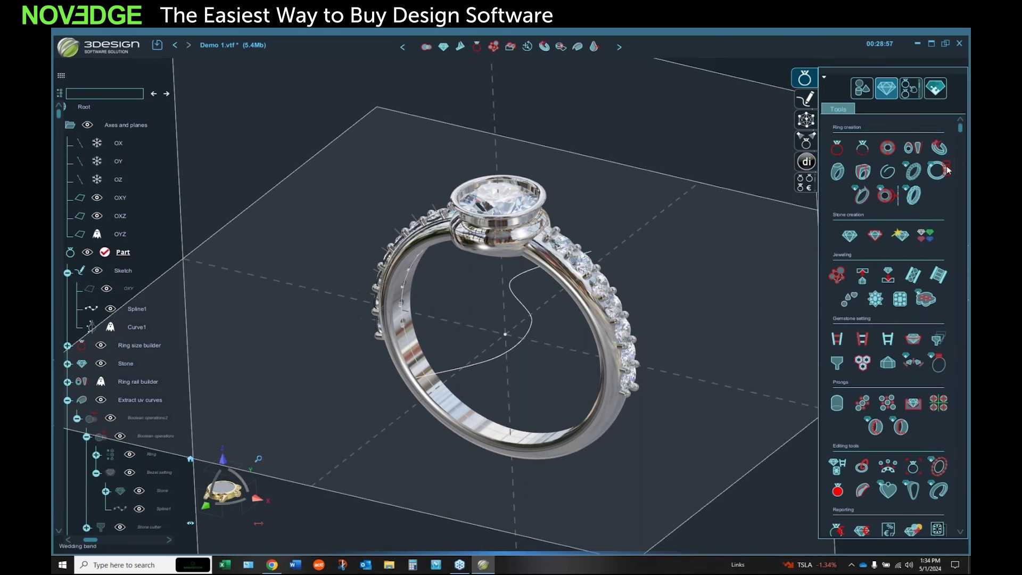
Step: Look through the jewelry tools down to the export commands and display the general solid modelling tools
{"action": "scroll", "coordinate": [878, 341], "scroll_direction": "down", "scroll_amount": 3}
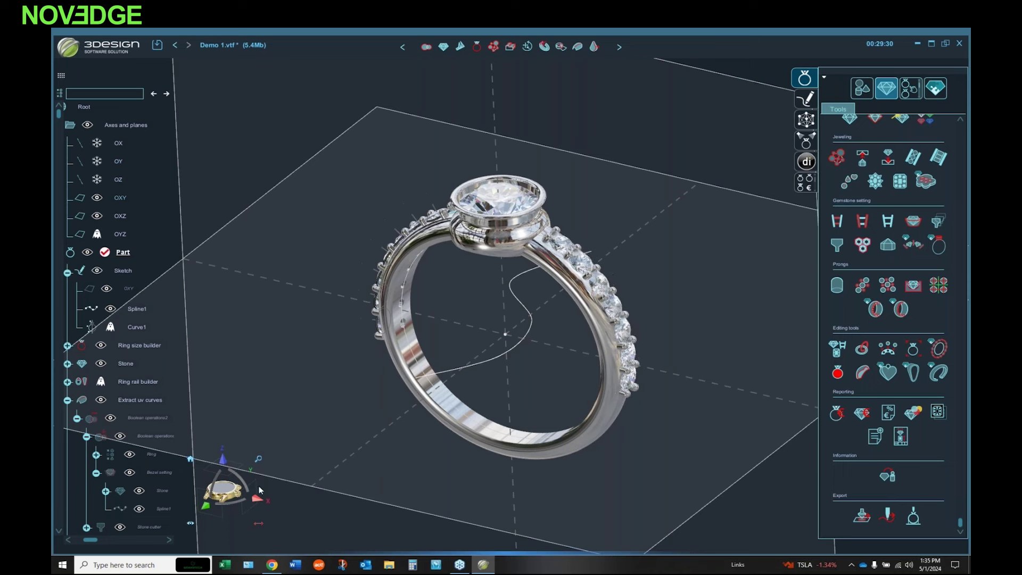
{"action": "middle_click_drag", "start_coordinate": [504, 330], "coordinate": [519, 243]}
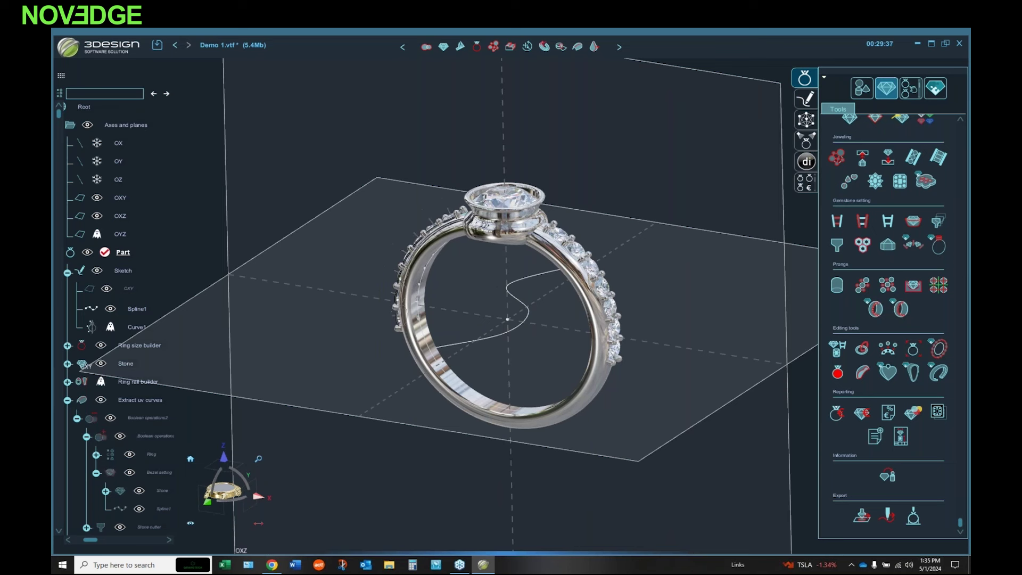
{"action": "left_click", "coordinate": [867, 89]}
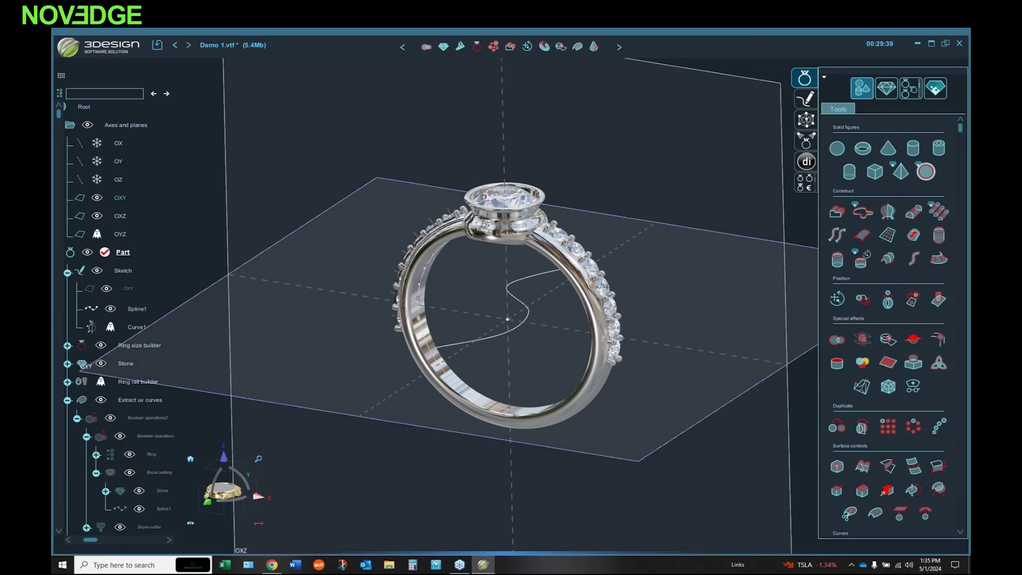
Step: Open the 3D viewer settings and increase Light intensity 1 and Light intensity 2
{"action": "left_click", "coordinate": [70, 52]}
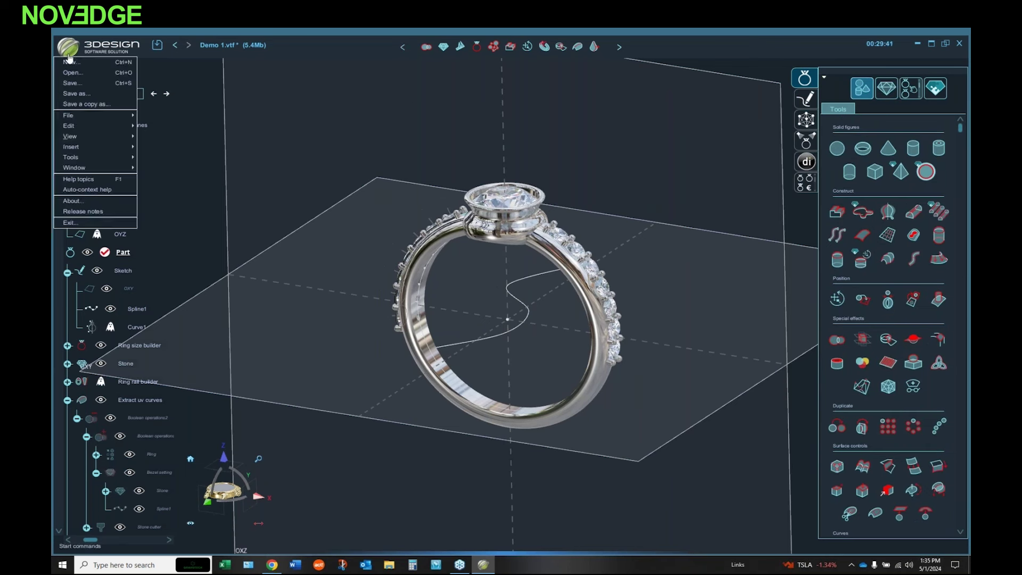
{"action": "mouse_move", "coordinate": [88, 138]}
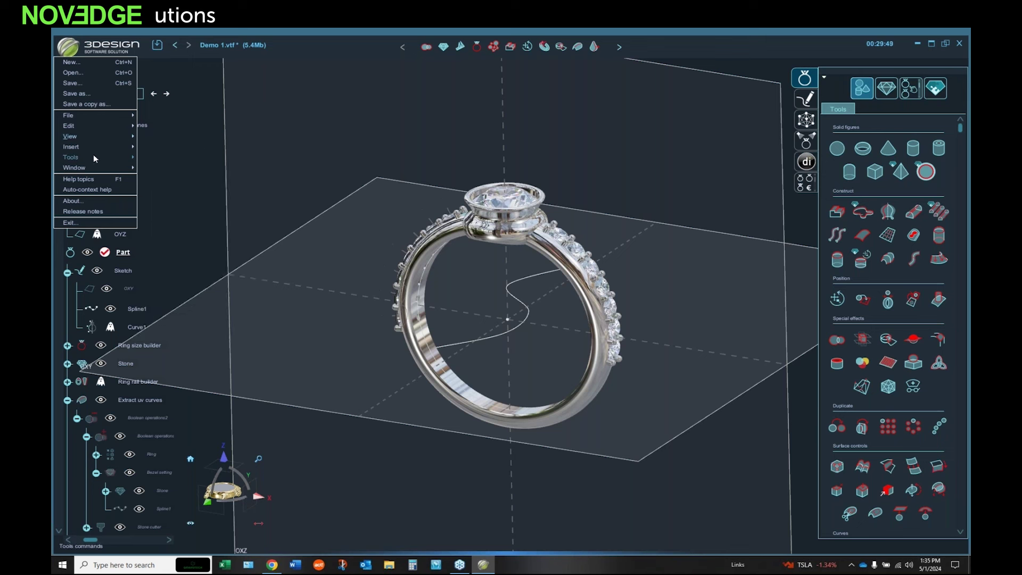
{"action": "mouse_move", "coordinate": [94, 156]}
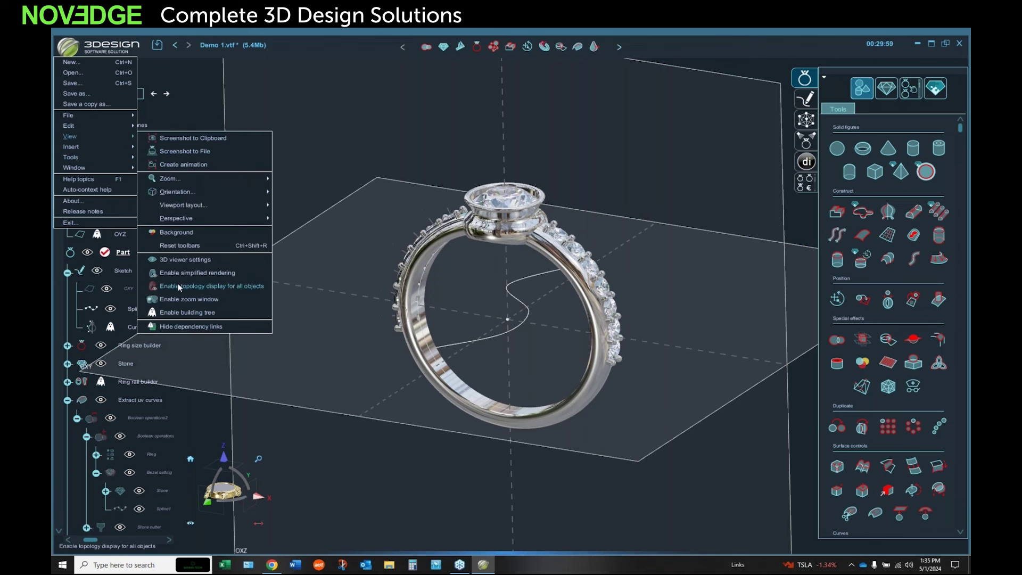
{"action": "left_click", "coordinate": [188, 260]}
{"action": "left_click_drag", "start_coordinate": [535, 91], "coordinate": [257, 85]}
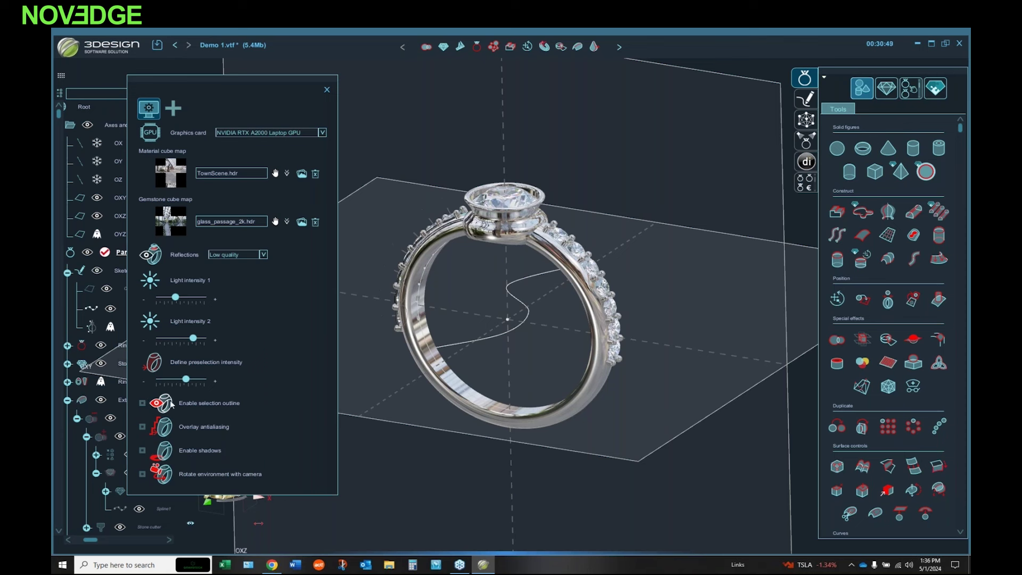
{"action": "mouse_move", "coordinate": [197, 339]}
{"action": "left_mouse_down"}
{"action": "mouse_move", "coordinate": [153, 336]}
{"action": "mouse_move", "coordinate": [200, 339]}
{"action": "left_mouse_up"}
{"action": "left_click_drag", "start_coordinate": [178, 299], "coordinate": [200, 297]}
Step: Try Medium quality reflections in the viewer settings and return them to Low quality
{"action": "left_click", "coordinate": [258, 260]}
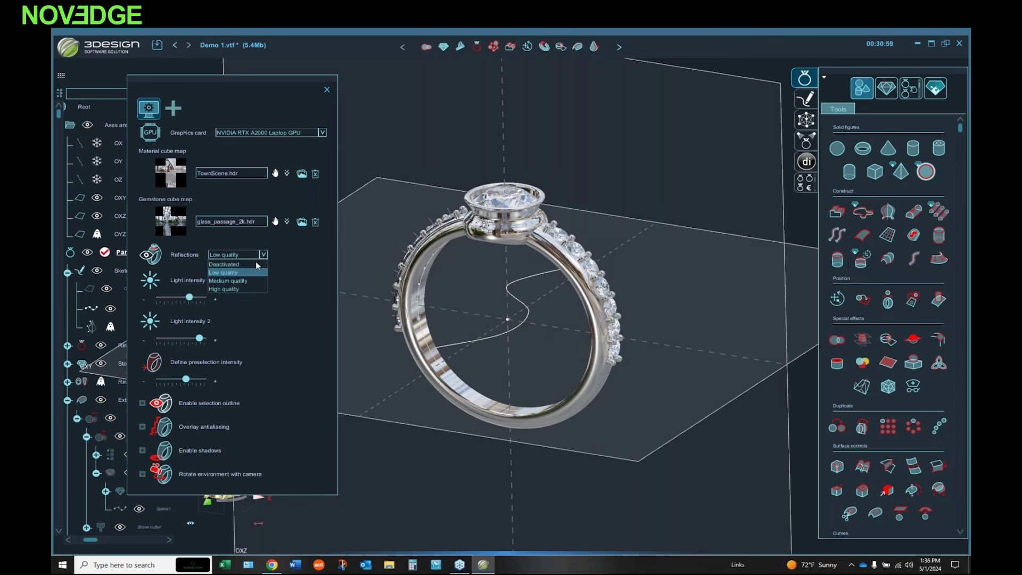
{"action": "left_click", "coordinate": [248, 281]}
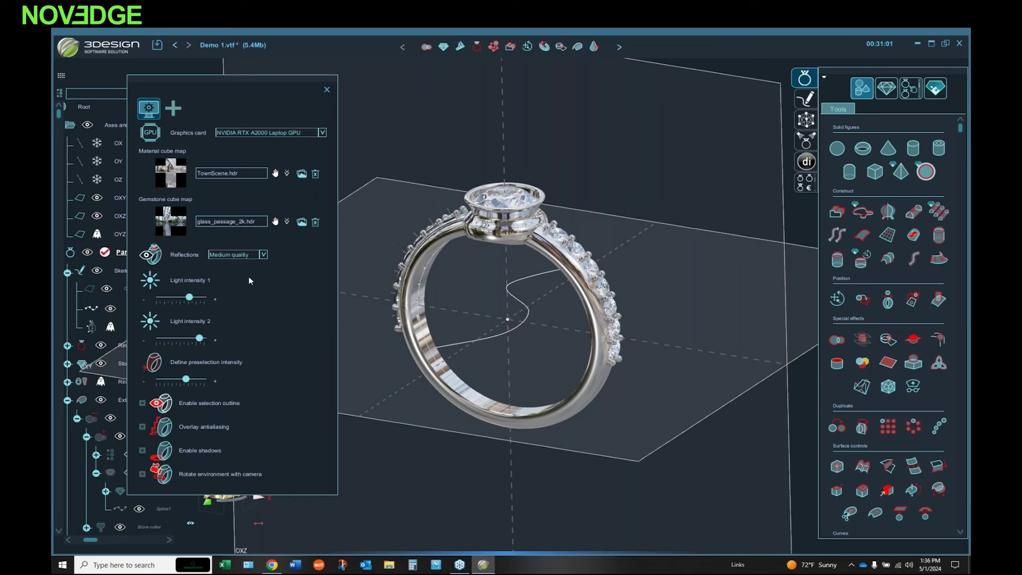
{"action": "left_click", "coordinate": [263, 254]}
{"action": "left_click", "coordinate": [248, 271]}
Step: Select the ring's metal body and examine the bezel and shoulder stones up close
{"action": "middle_click_drag", "start_coordinate": [532, 268], "coordinate": [569, 326]}
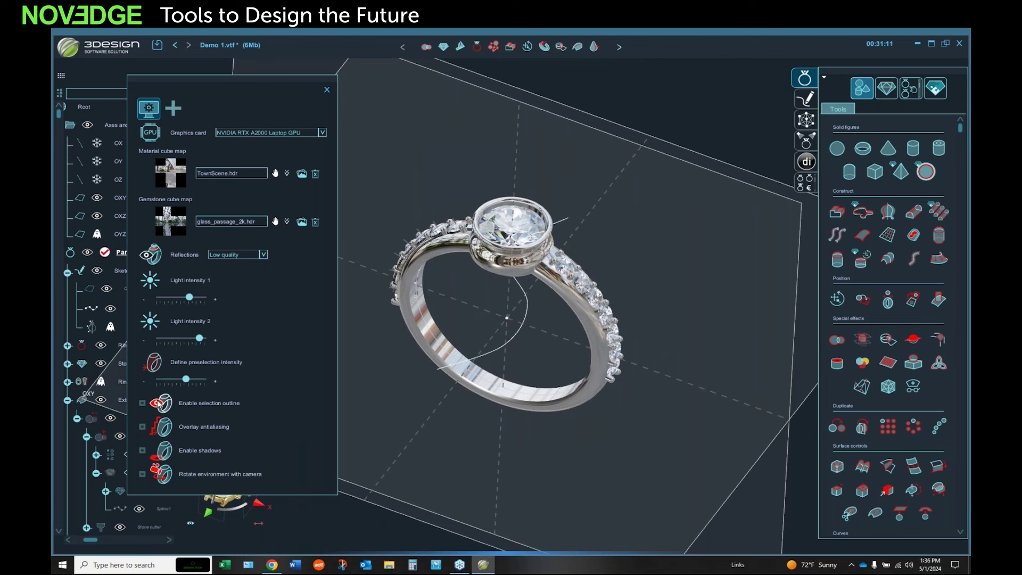
{"action": "left_click", "coordinate": [520, 263]}
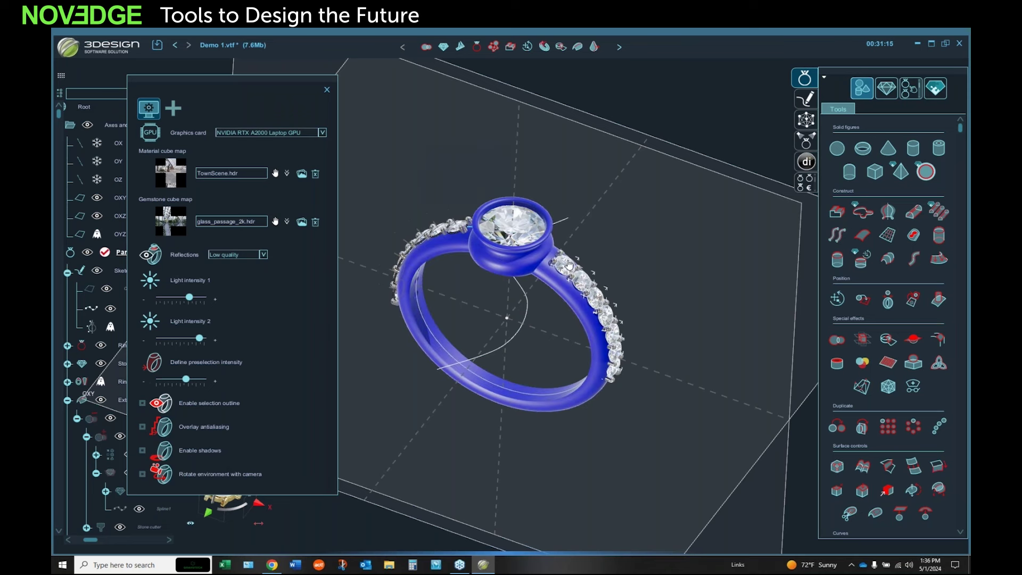
{"action": "scroll", "coordinate": [569, 264], "scroll_direction": "up", "scroll_amount": 5}
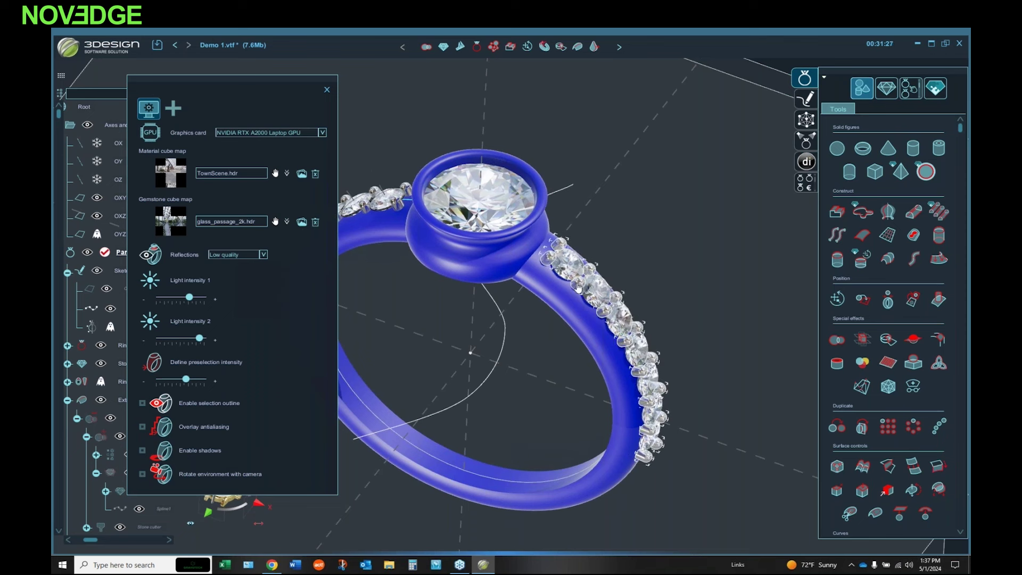
Step: View the cubemap library for the material environment, close it unchanged and close the 3D viewer settings
{"action": "left_click", "coordinate": [275, 174]}
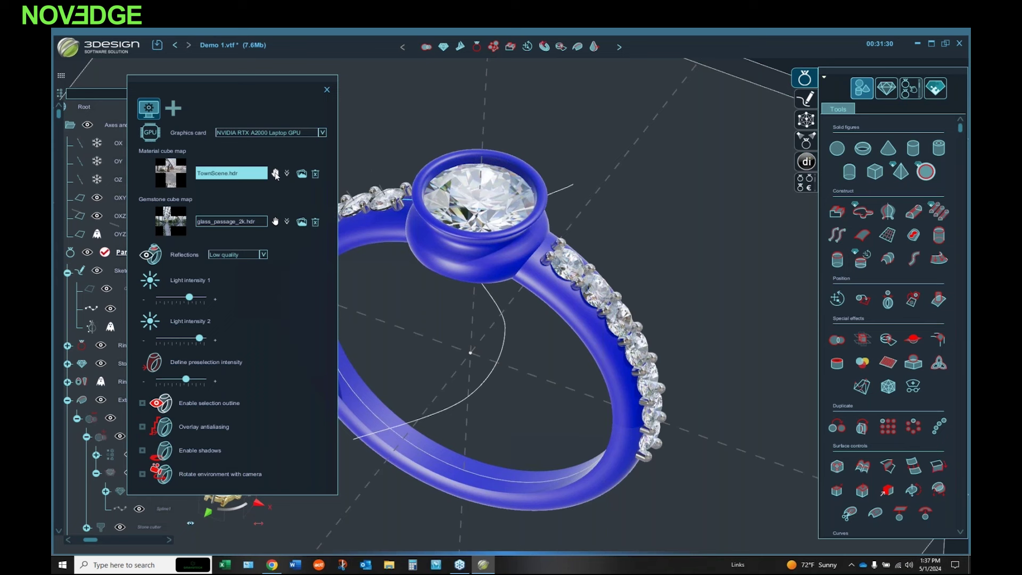
{"action": "left_click", "coordinate": [285, 176]}
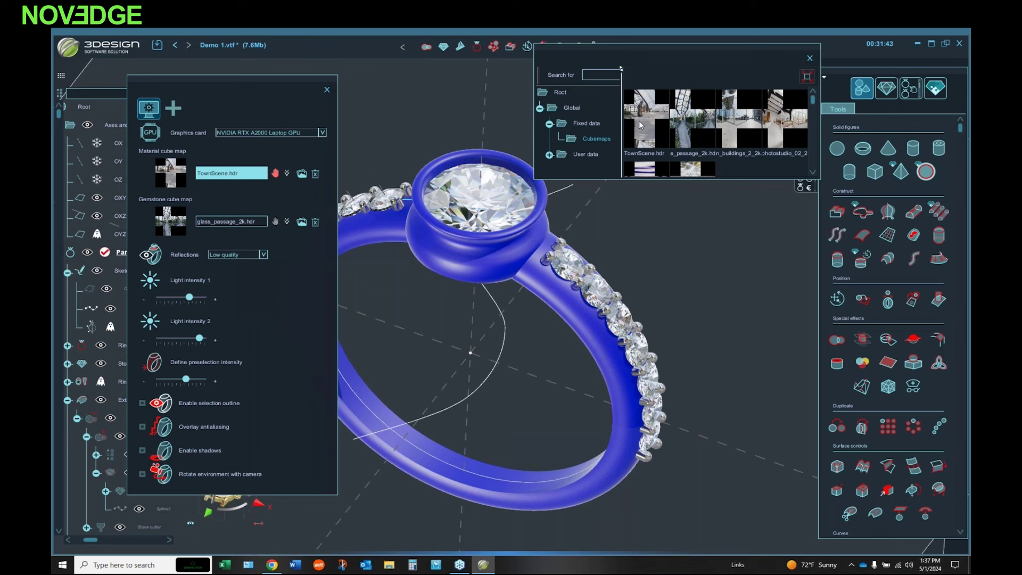
{"action": "left_click", "coordinate": [809, 58]}
{"action": "left_click", "coordinate": [327, 90]}
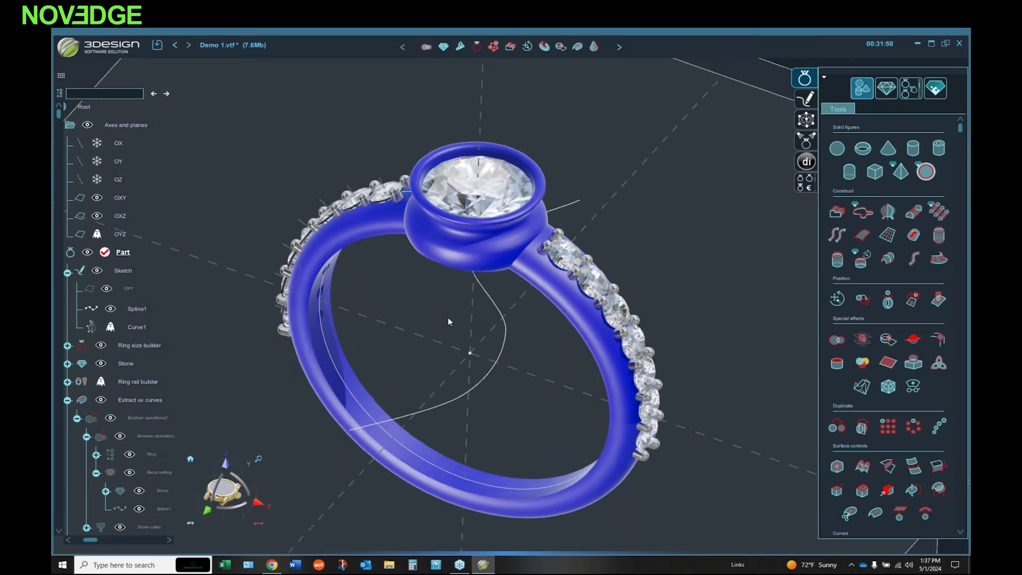
Step: Review the options for capturing the ring view as an image file and close them without capturing
{"action": "left_click", "coordinate": [68, 47]}
{"action": "mouse_move", "coordinate": [80, 115]}
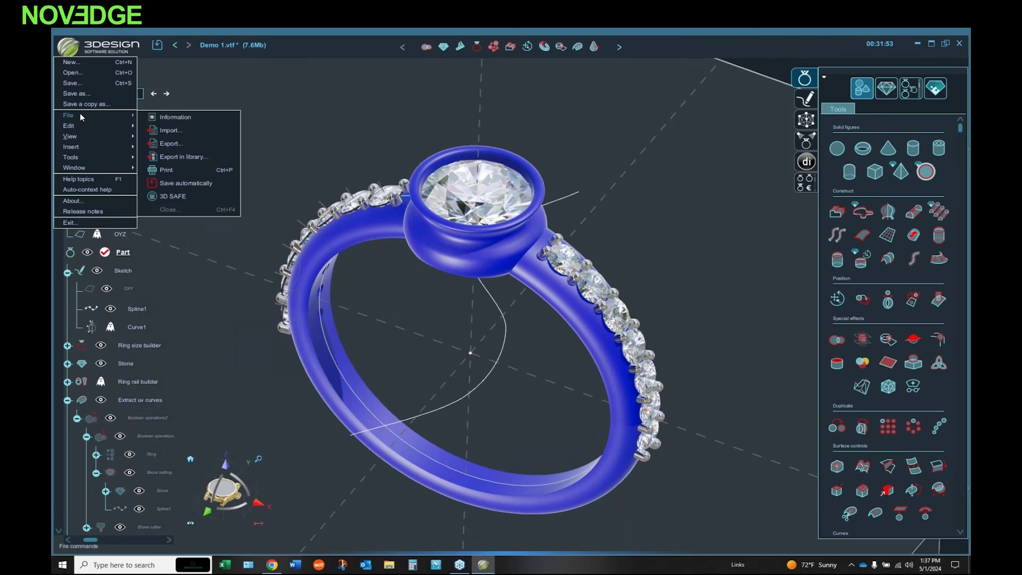
{"action": "mouse_move", "coordinate": [80, 137]}
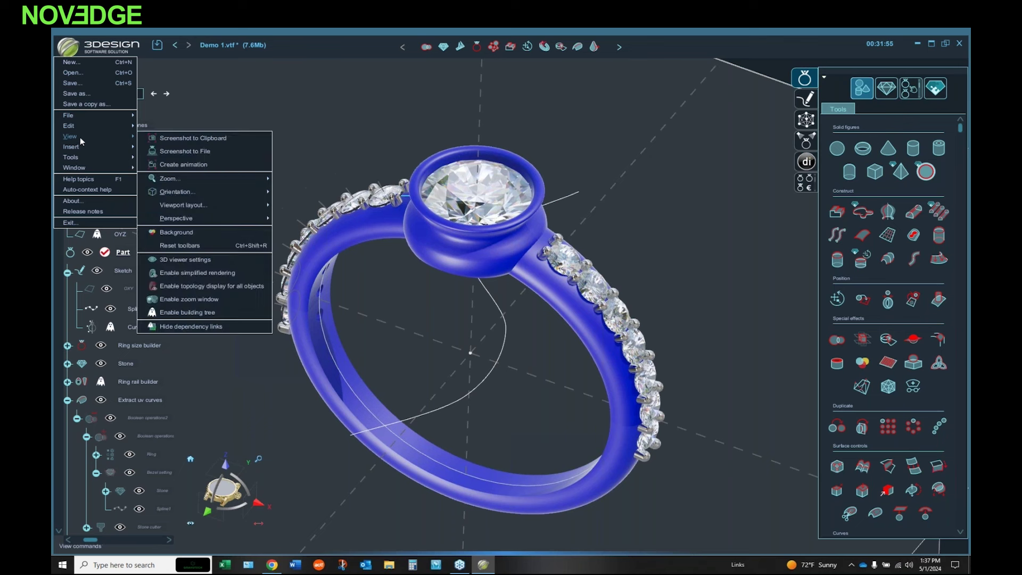
{"action": "left_click", "coordinate": [208, 151]}
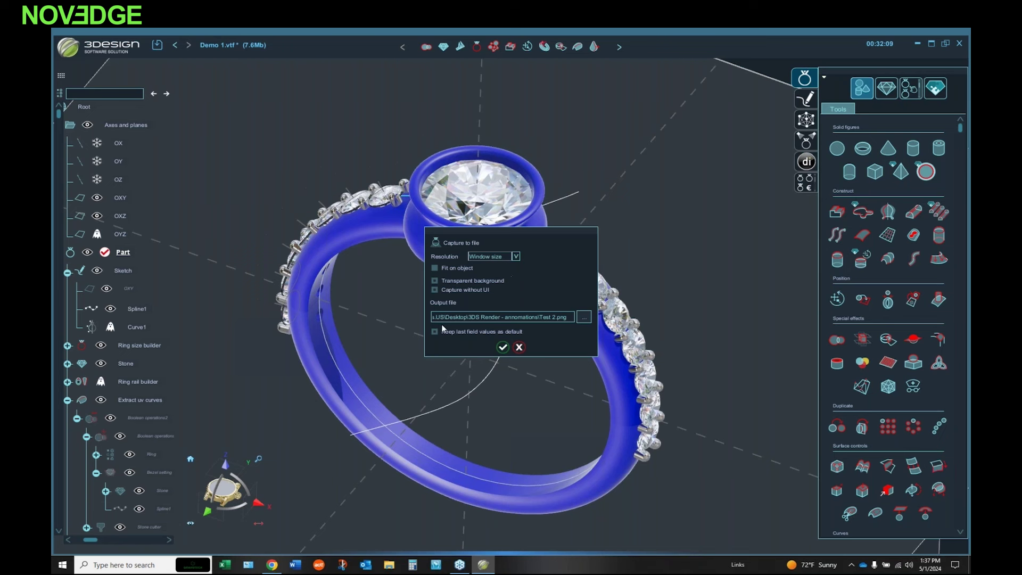
{"action": "left_click", "coordinate": [519, 348]}
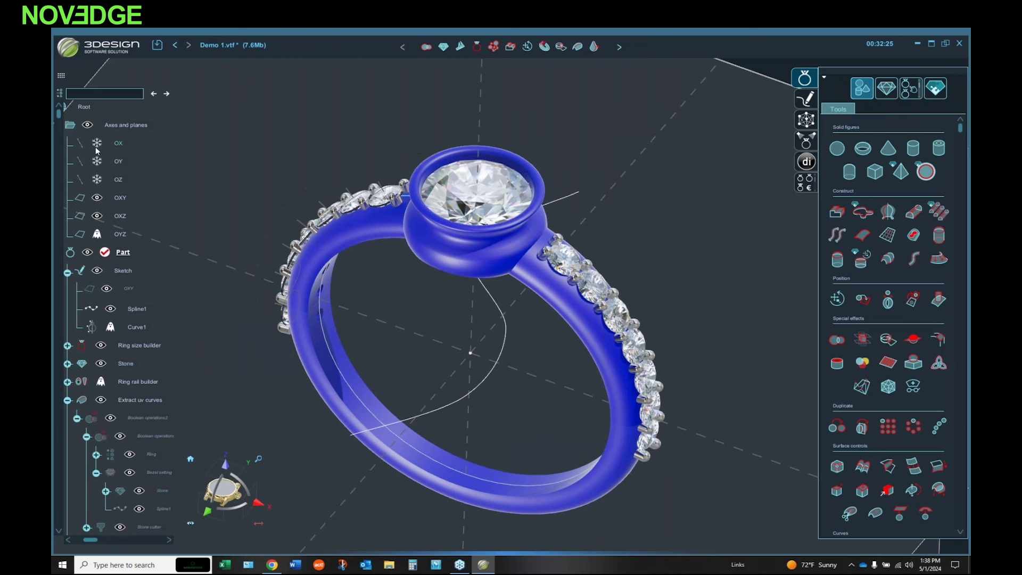
Step: Review the Create animation settings, including the display options and available resolutions, and close them without exporting
{"action": "scroll", "coordinate": [124, 248], "scroll_direction": "down", "scroll_amount": 6}
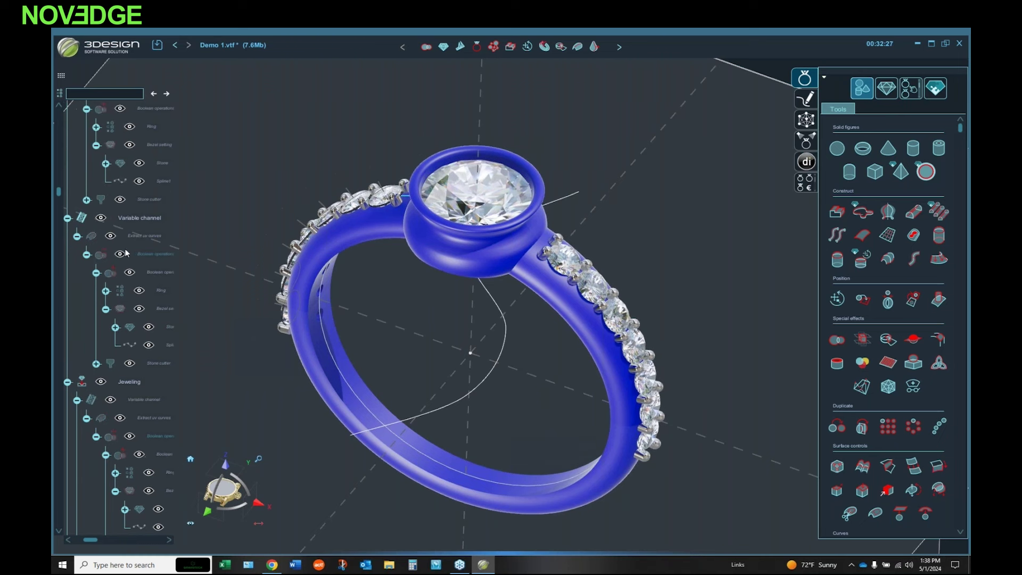
{"action": "scroll", "coordinate": [127, 251], "scroll_direction": "down", "scroll_amount": 4}
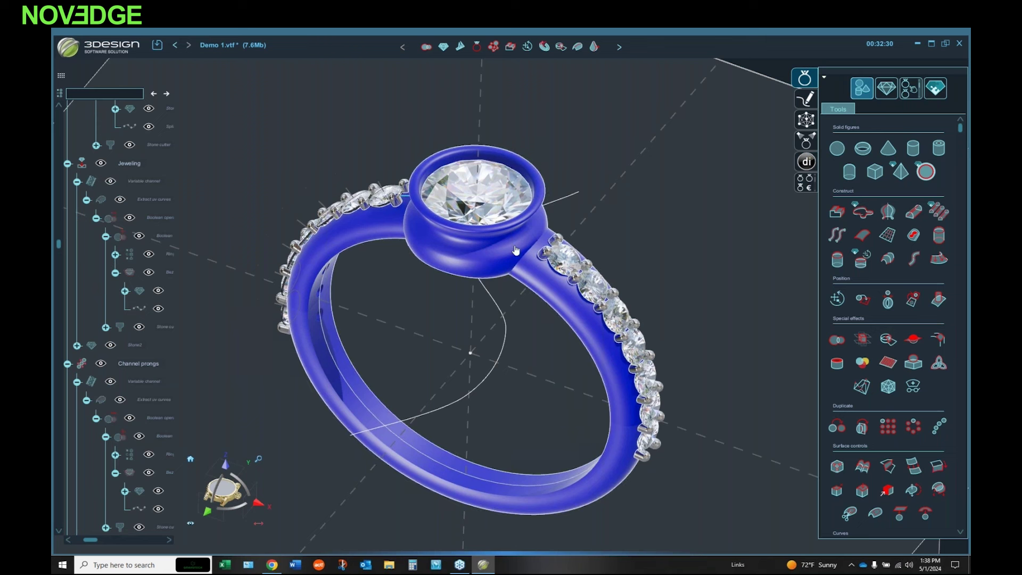
{"action": "left_click", "coordinate": [65, 50]}
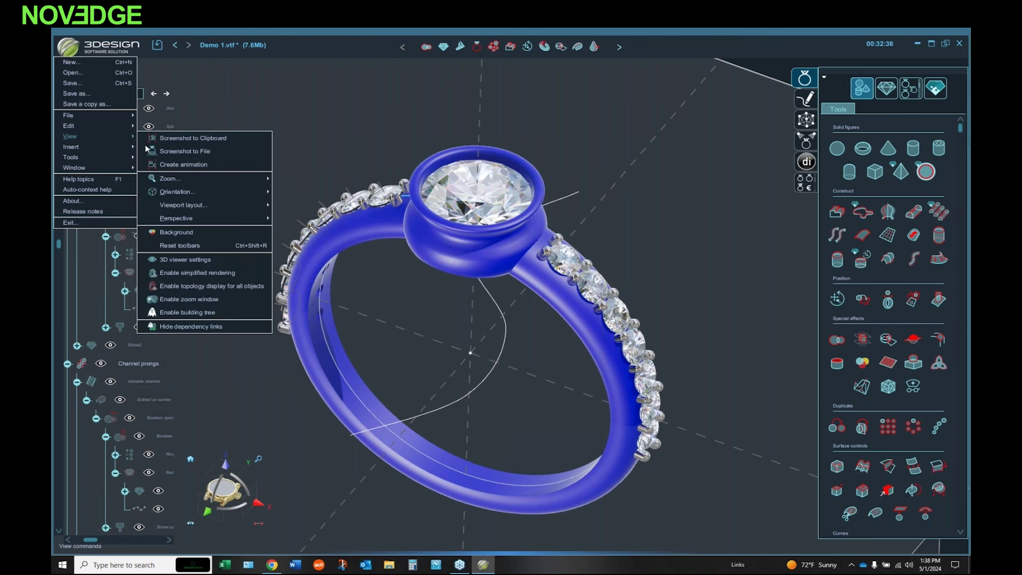
{"action": "mouse_move", "coordinate": [118, 124]}
{"action": "left_click", "coordinate": [174, 164]}
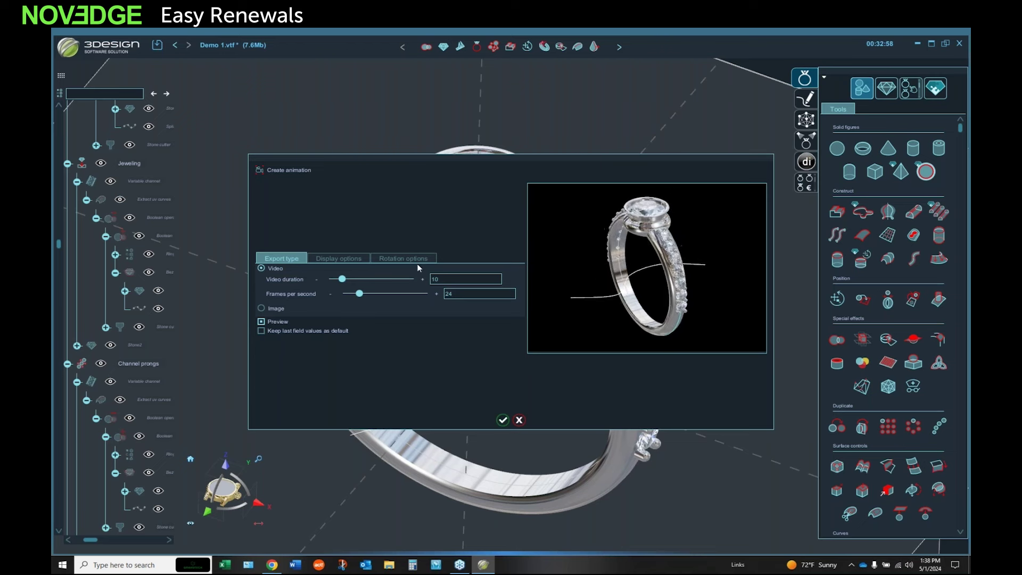
{"action": "left_click", "coordinate": [348, 258]}
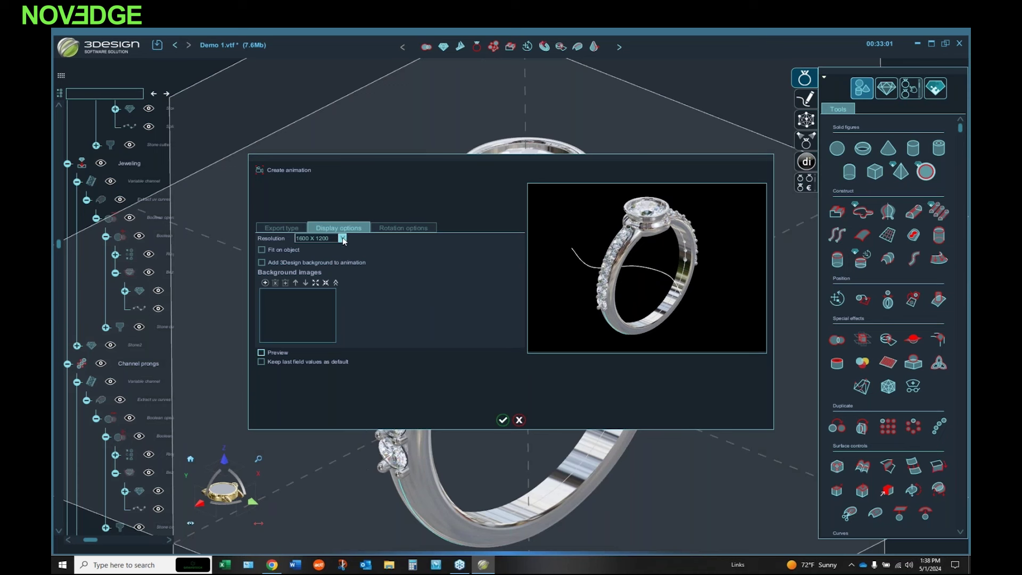
{"action": "left_click", "coordinate": [344, 239]}
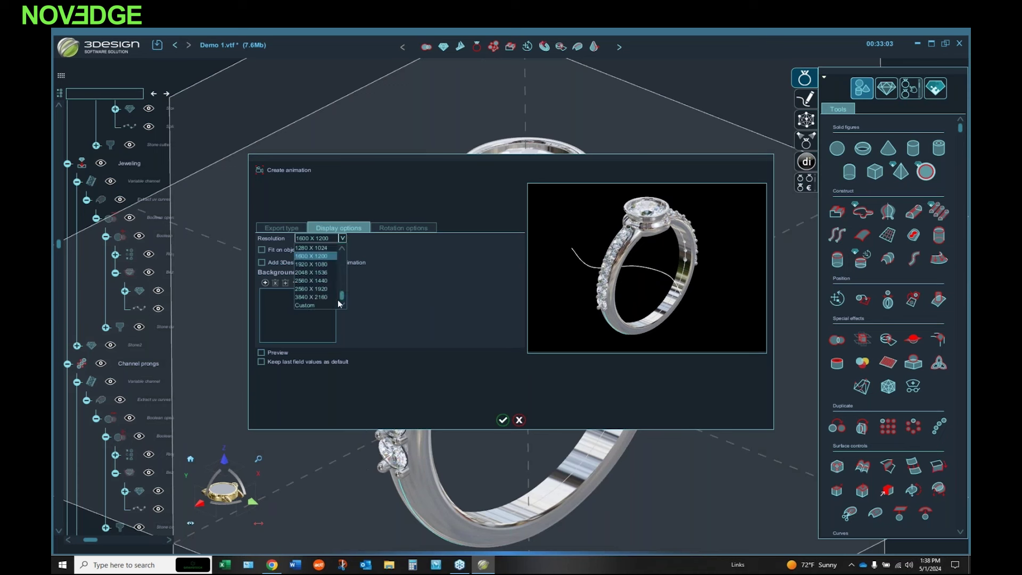
{"action": "mouse_move", "coordinate": [343, 291]}
{"action": "left_mouse_down"}
{"action": "mouse_move", "coordinate": [344, 251]}
{"action": "mouse_move", "coordinate": [345, 278]}
{"action": "left_mouse_up"}
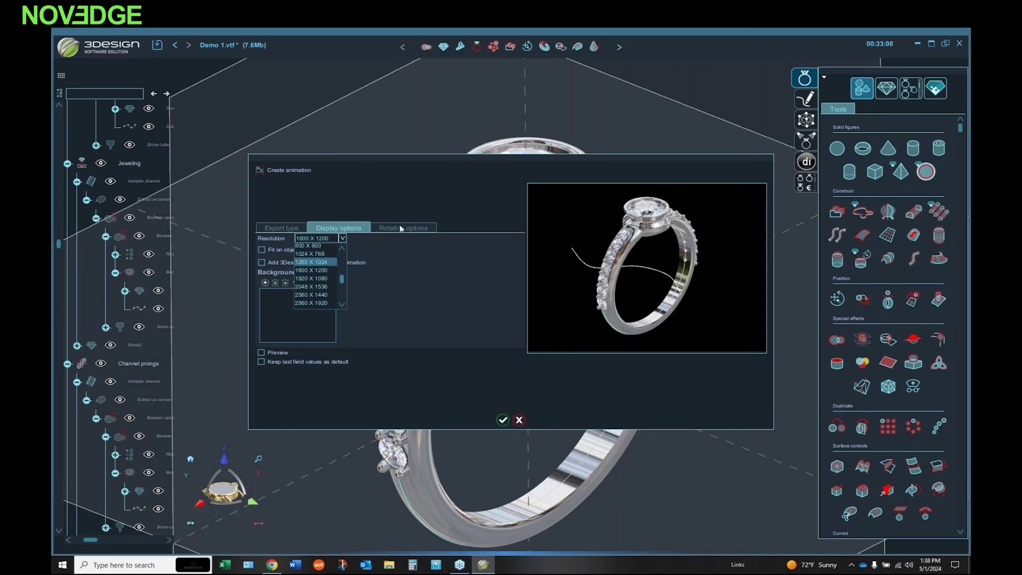
{"action": "left_click", "coordinate": [519, 420]}
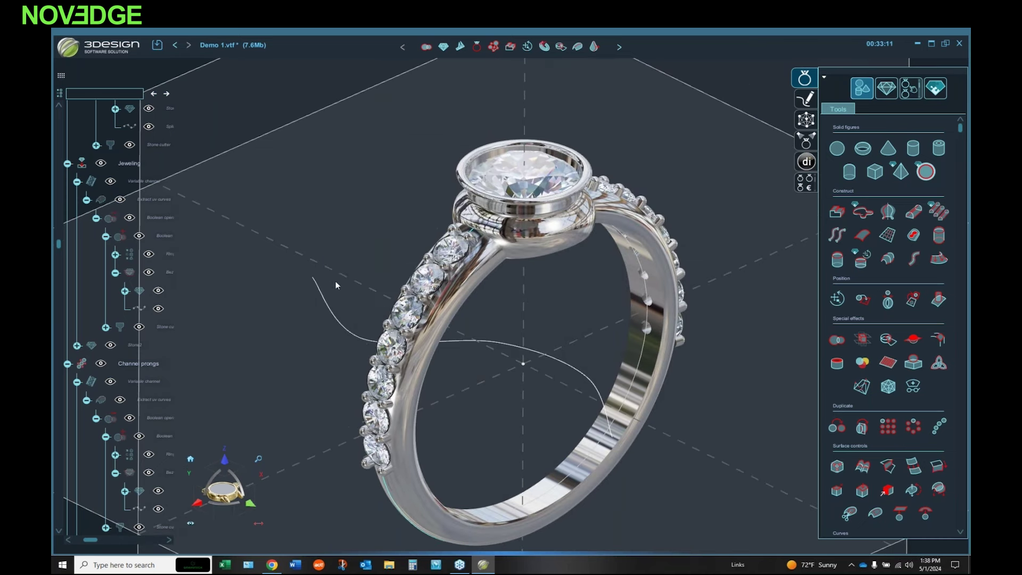
Step: Open the bezel profile spline for editing and move its upper end point to about X -2.64 mm, Y 15.79 mm
{"action": "scroll", "coordinate": [514, 299], "scroll_direction": "down", "scroll_amount": 4}
{"action": "middle_click_drag", "start_coordinate": [441, 273], "coordinate": [311, 263]}
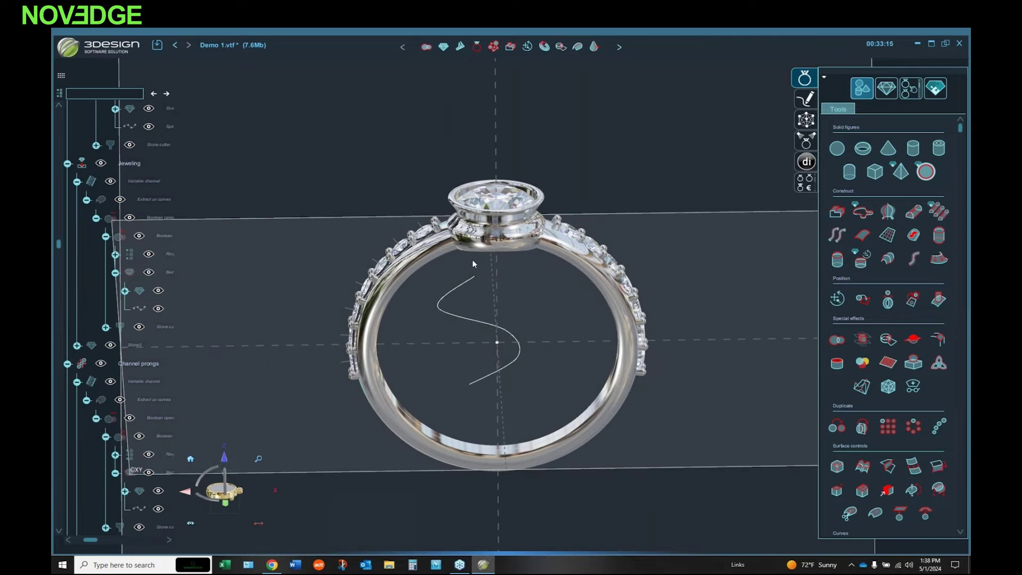
{"action": "left_click", "coordinate": [472, 315]}
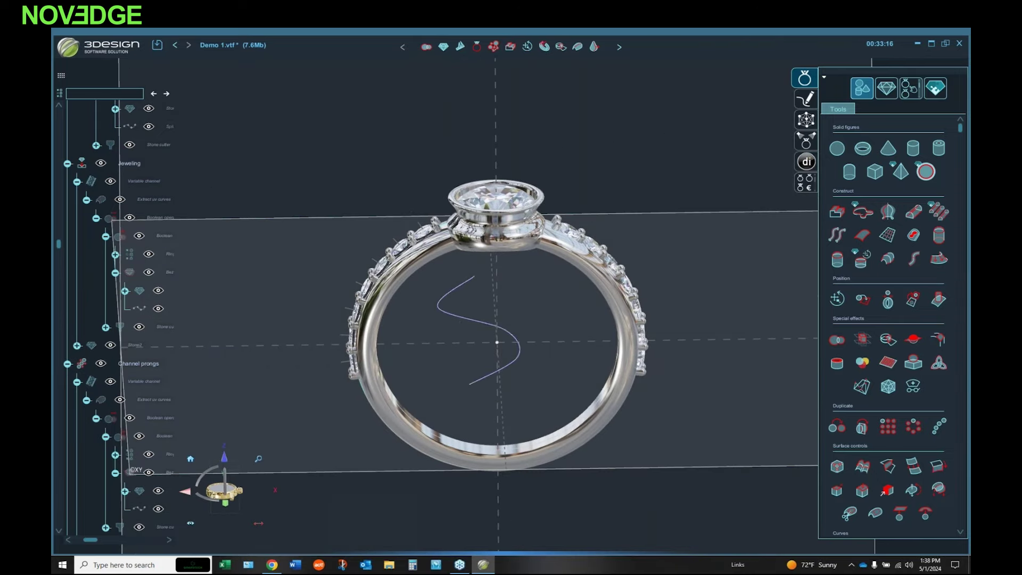
{"action": "double_click", "coordinate": [472, 315]}
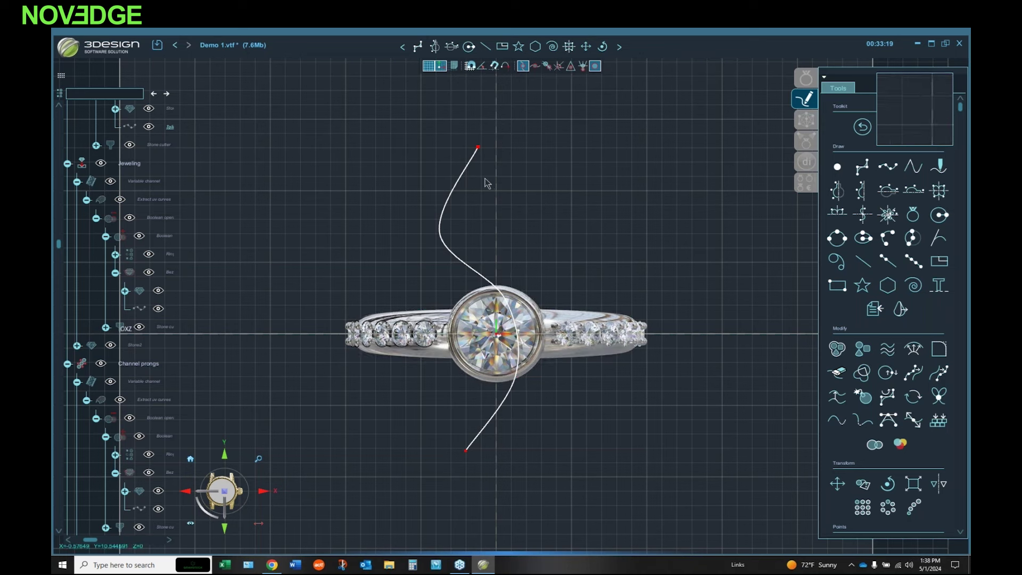
{"action": "left_click_drag", "start_coordinate": [478, 148], "coordinate": [456, 108]}
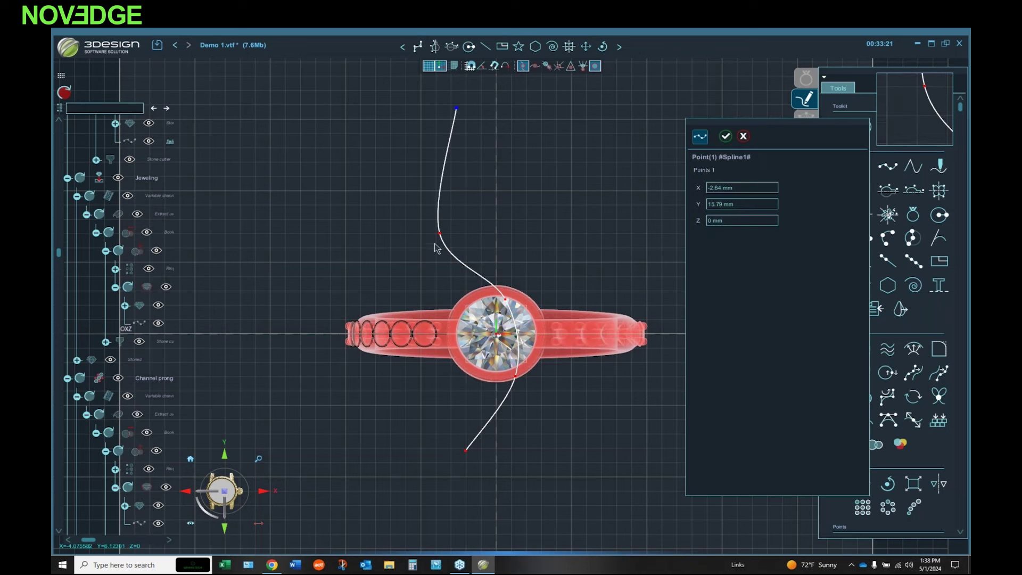
Step: Move the profile spline's second point to about X -3.03 mm, Y 7.11 mm, validate it and exit the sketch
{"action": "left_click_drag", "start_coordinate": [440, 233], "coordinate": [450, 235]}
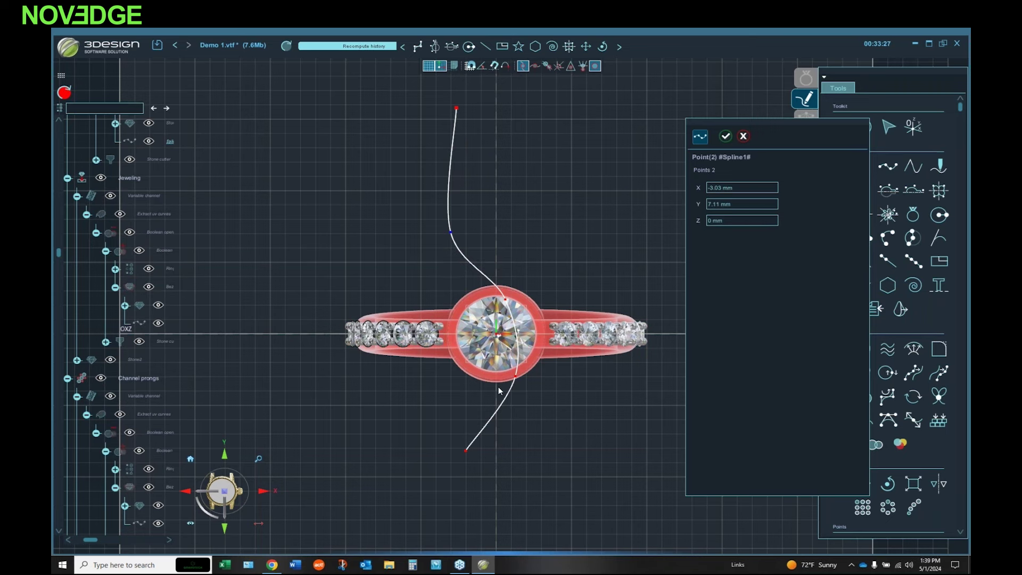
{"action": "middle_click_drag", "start_coordinate": [499, 391], "coordinate": [499, 362]}
{"action": "middle_click_drag", "start_coordinate": [497, 410], "coordinate": [507, 274]}
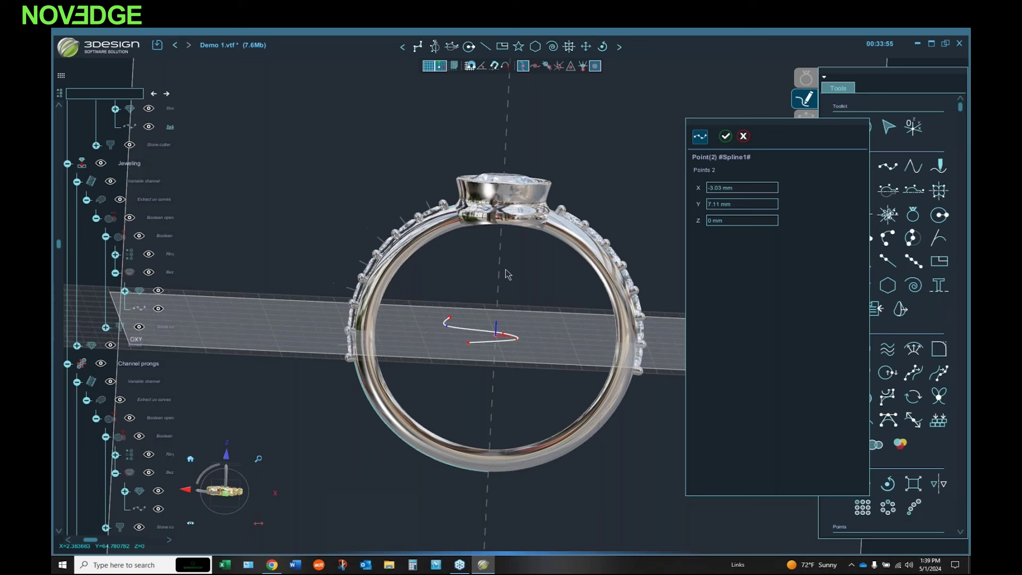
{"action": "left_click", "coordinate": [726, 136]}
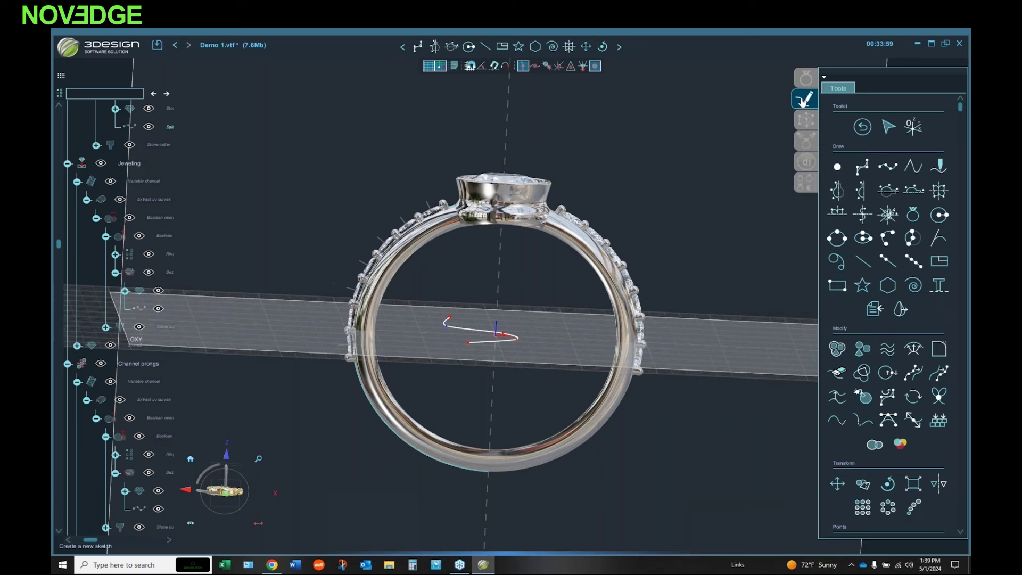
{"action": "left_click", "coordinate": [862, 127]}
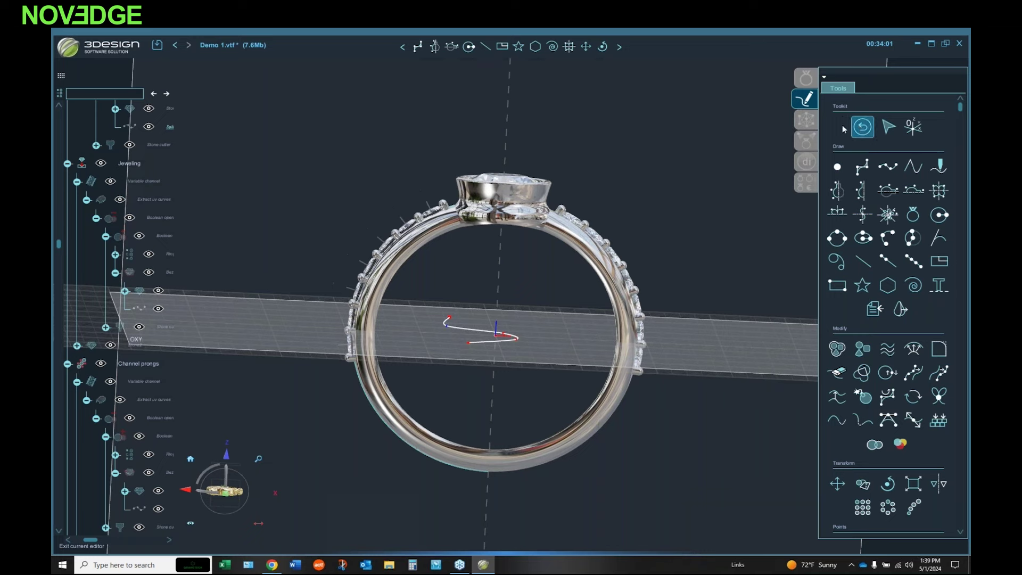
Step: Change the centre stone's material to Saphyr from the precious stones library and recompute the ring
{"action": "middle_click_drag", "start_coordinate": [535, 296], "coordinate": [449, 372]}
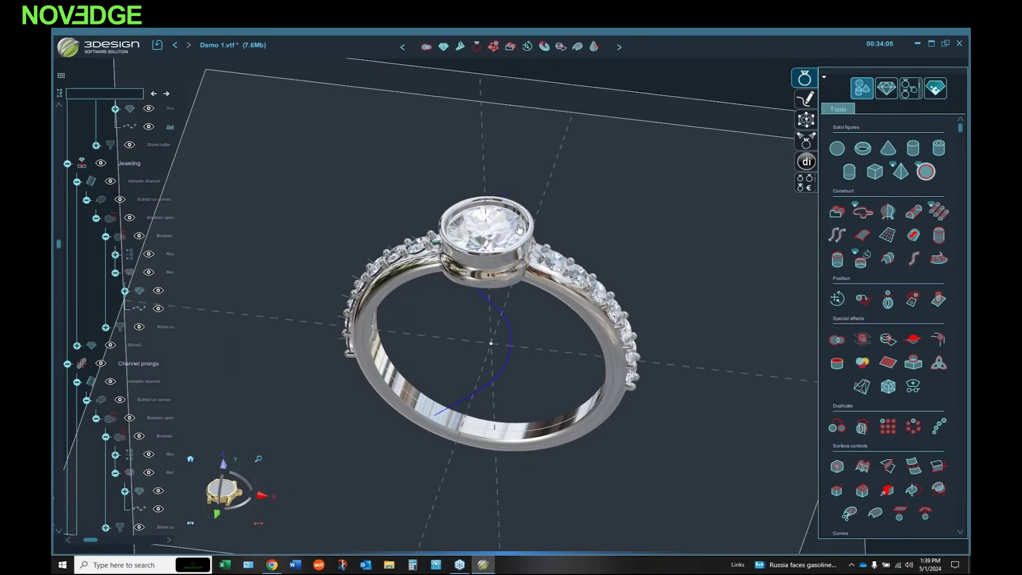
{"action": "left_click", "coordinate": [482, 226]}
{"action": "double_click", "coordinate": [477, 222]}
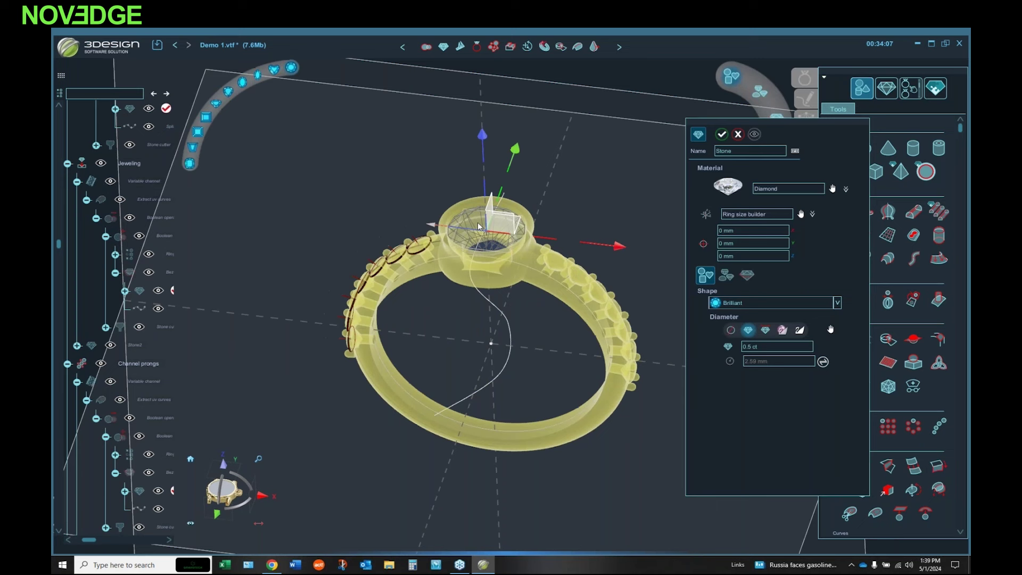
{"action": "left_click", "coordinate": [832, 188]}
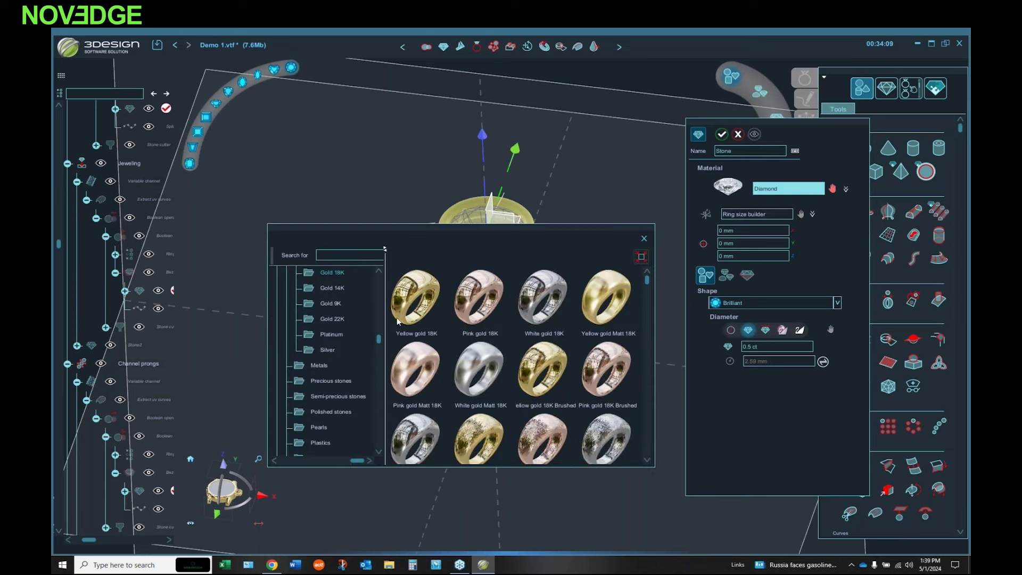
{"action": "left_click", "coordinate": [338, 383]}
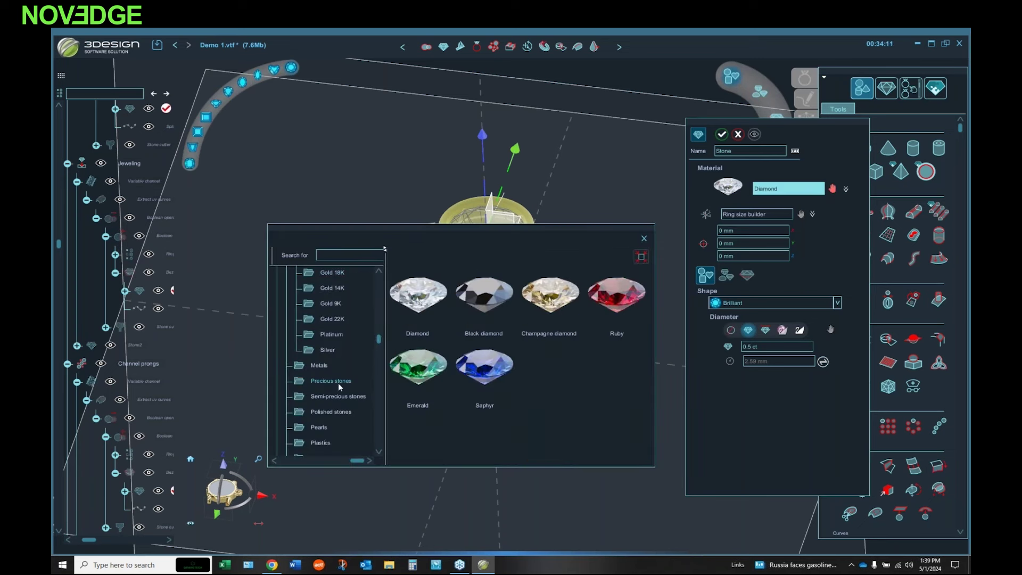
{"action": "double_click", "coordinate": [479, 371]}
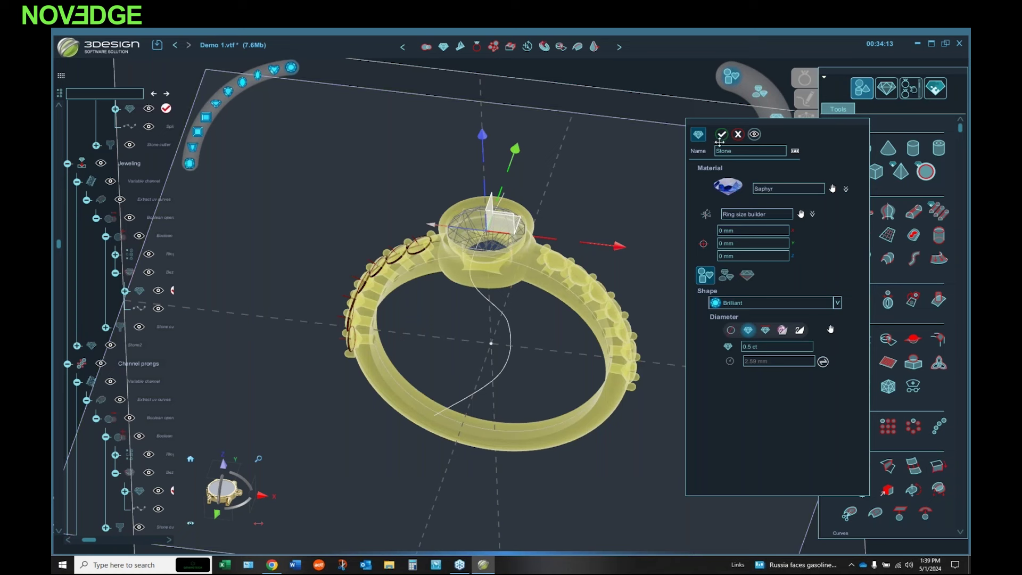
{"action": "left_click", "coordinate": [722, 134]}
{"action": "left_click", "coordinate": [64, 93]}
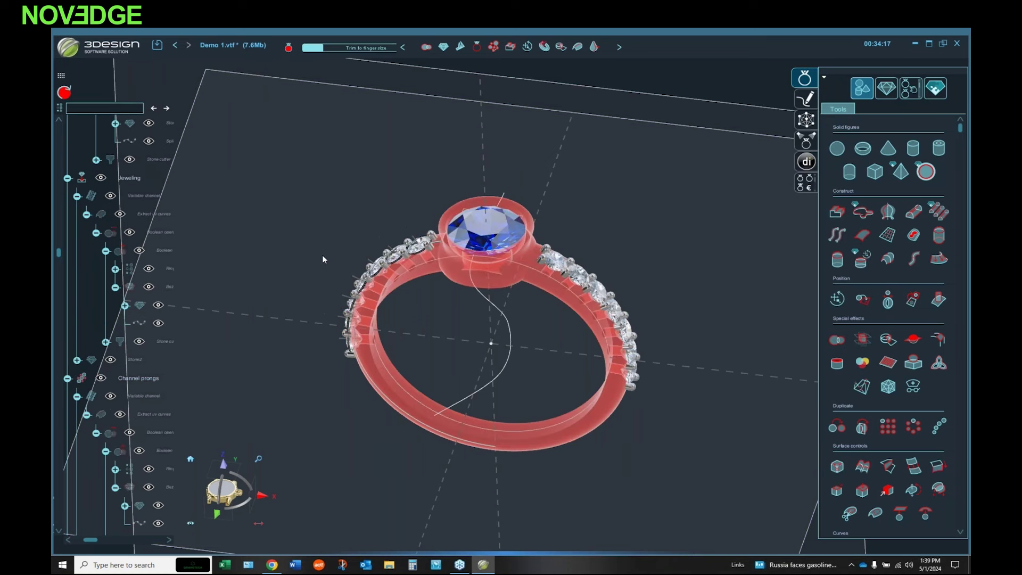
{"action": "mouse_move", "coordinate": [464, 329]}
{"action": "middle_mouse_down"}
{"action": "mouse_move", "coordinate": [431, 373]}
{"action": "mouse_move", "coordinate": [475, 322]}
{"action": "middle_mouse_up"}
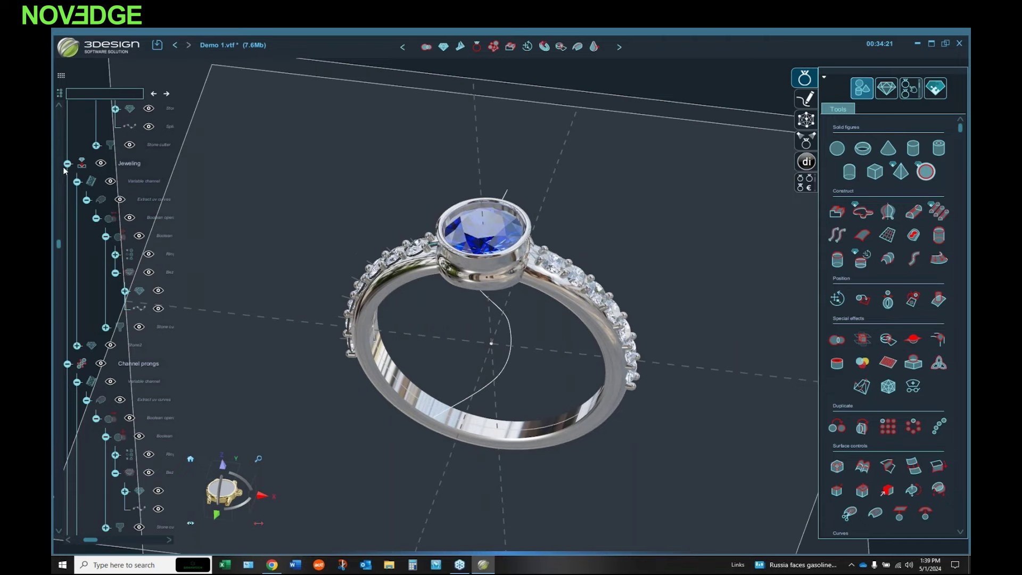
{"action": "double_click", "coordinate": [140, 180]}
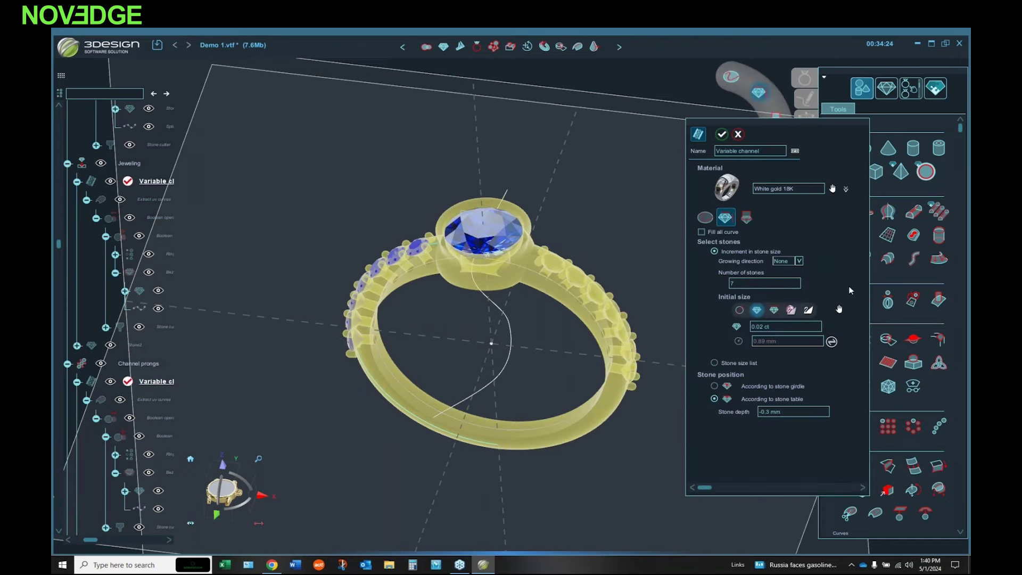
{"action": "left_click", "coordinate": [705, 217]}
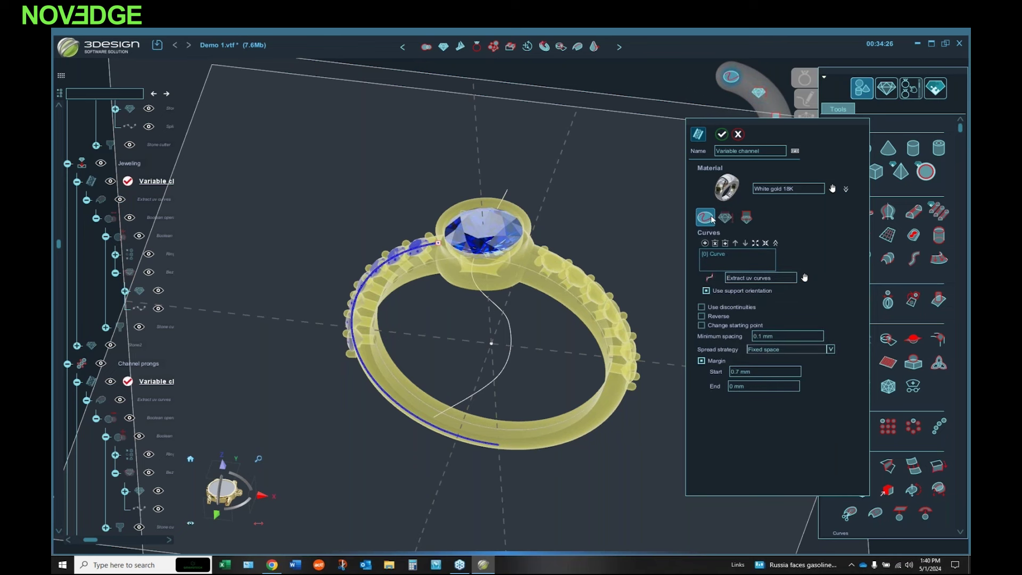
{"action": "left_click", "coordinate": [738, 135]}
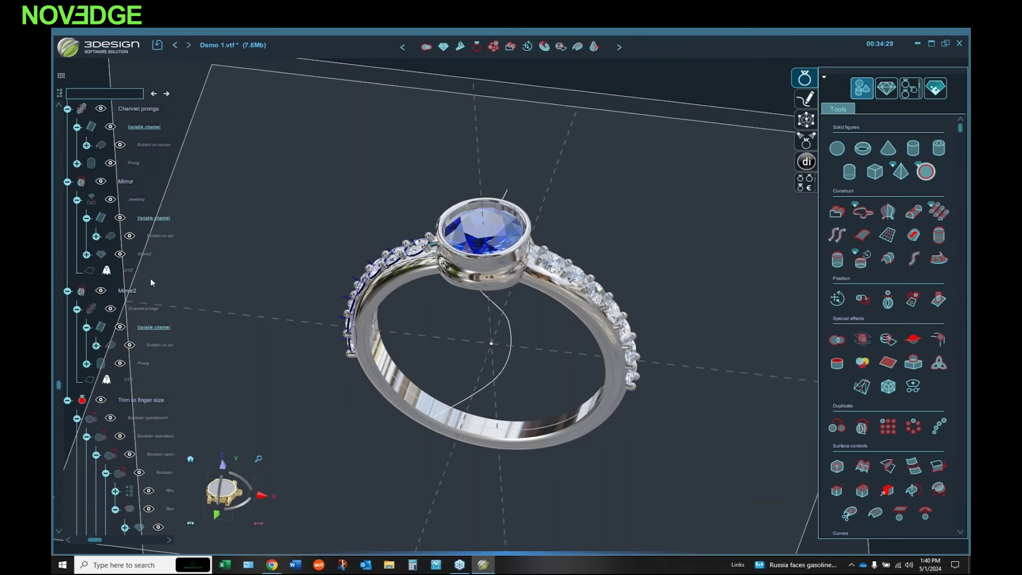
Step: Change the shape of the shoulder stones' source stone, Stone2, to Emerald and examine the updated stones up close
{"action": "double_click", "coordinate": [150, 256]}
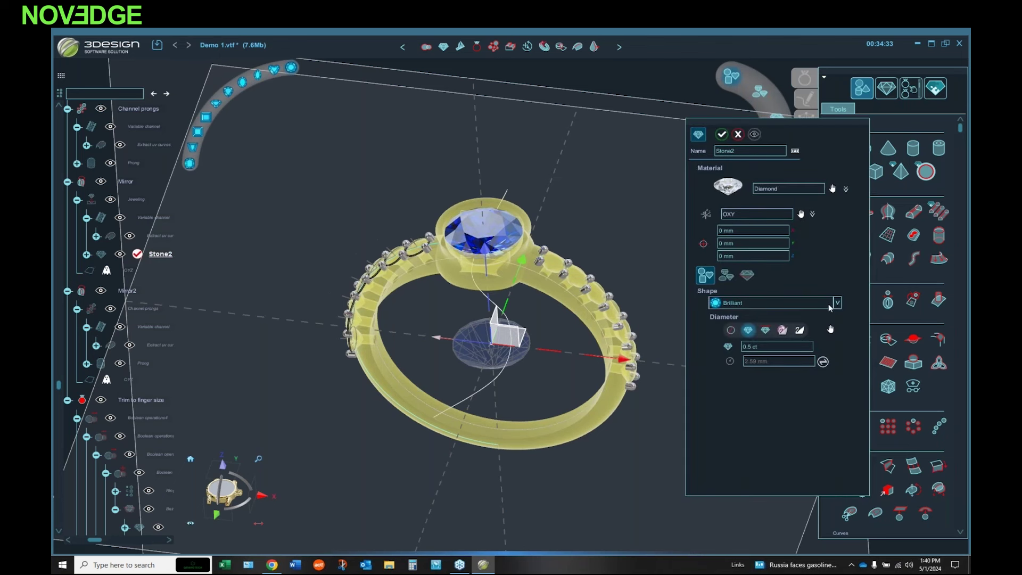
{"action": "left_click", "coordinate": [828, 303]}
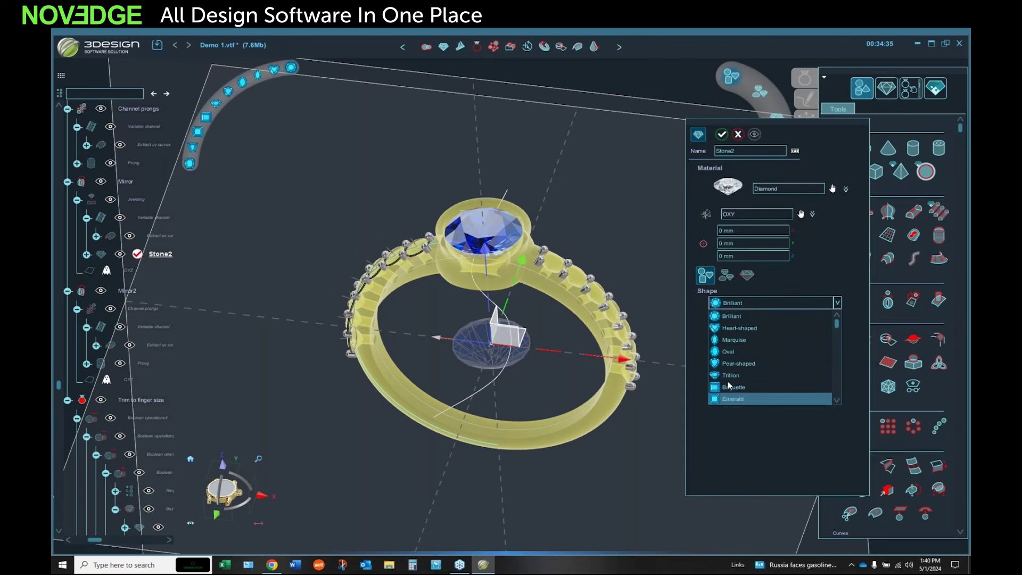
{"action": "scroll", "coordinate": [737, 341], "scroll_direction": "down", "scroll_amount": 1}
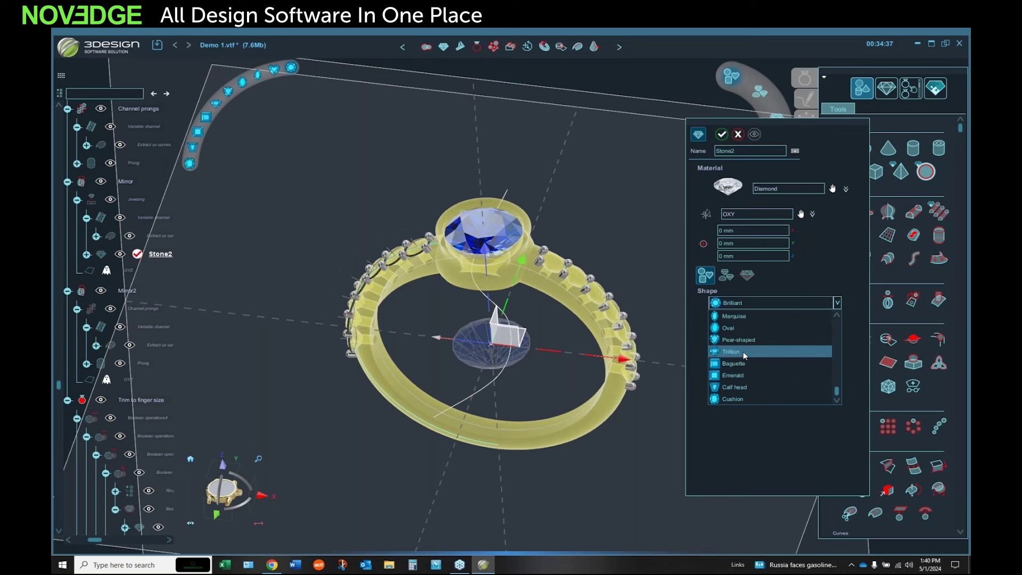
{"action": "left_click", "coordinate": [733, 375]}
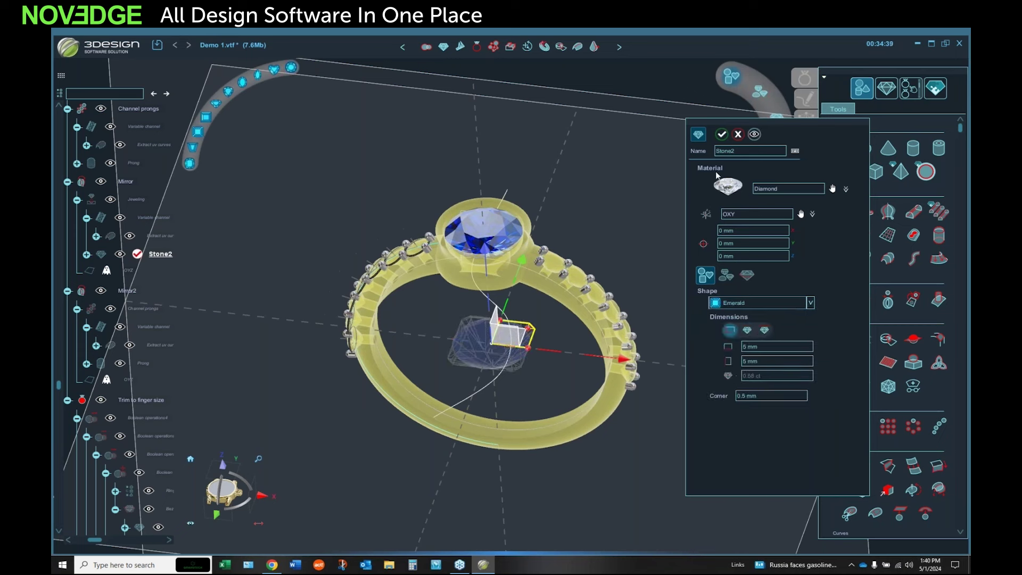
{"action": "left_click", "coordinate": [720, 135]}
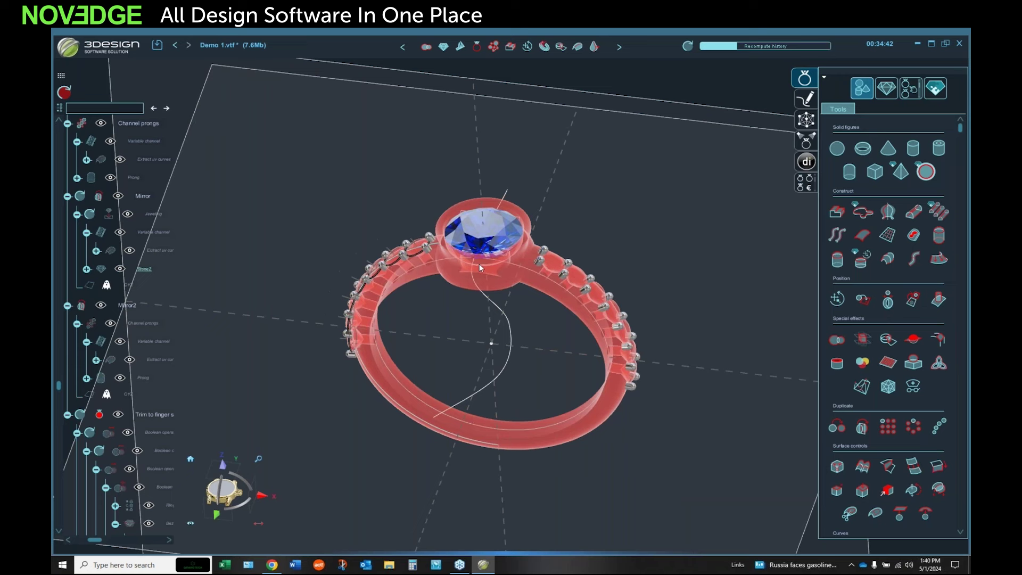
{"action": "middle_click_drag", "start_coordinate": [554, 323], "coordinate": [397, 350]}
{"action": "scroll", "coordinate": [528, 301], "scroll_direction": "down", "scroll_amount": 3}
{"action": "scroll", "coordinate": [533, 302], "scroll_direction": "up", "scroll_amount": 8}
{"action": "scroll", "coordinate": [534, 301], "scroll_direction": "up", "scroll_amount": 2}
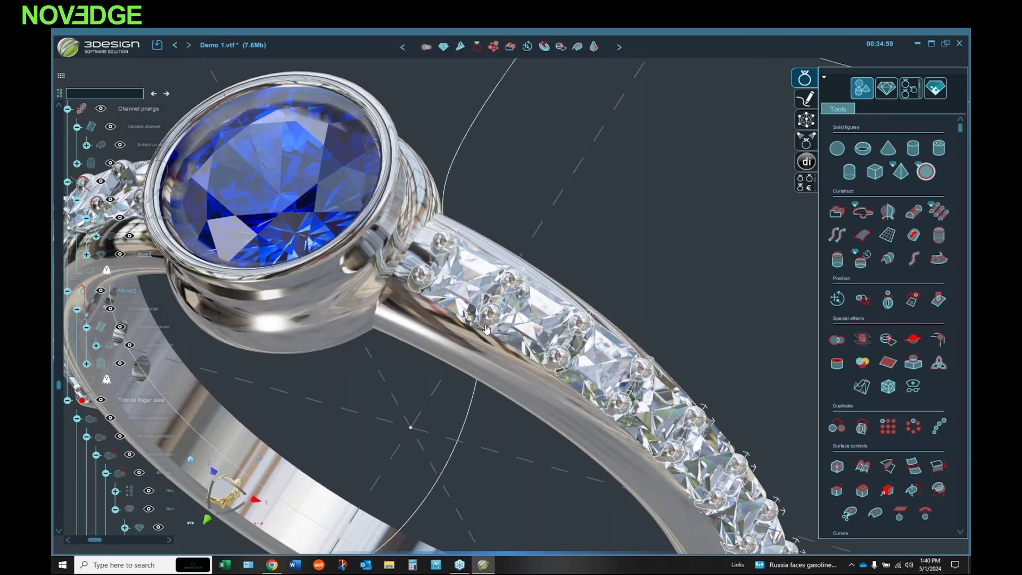
Step: Change the centre stone's shape to Oval and recompute the ring
{"action": "scroll", "coordinate": [526, 343], "scroll_direction": "up", "scroll_amount": 3}
{"action": "scroll", "coordinate": [527, 343], "scroll_direction": "down", "scroll_amount": 5}
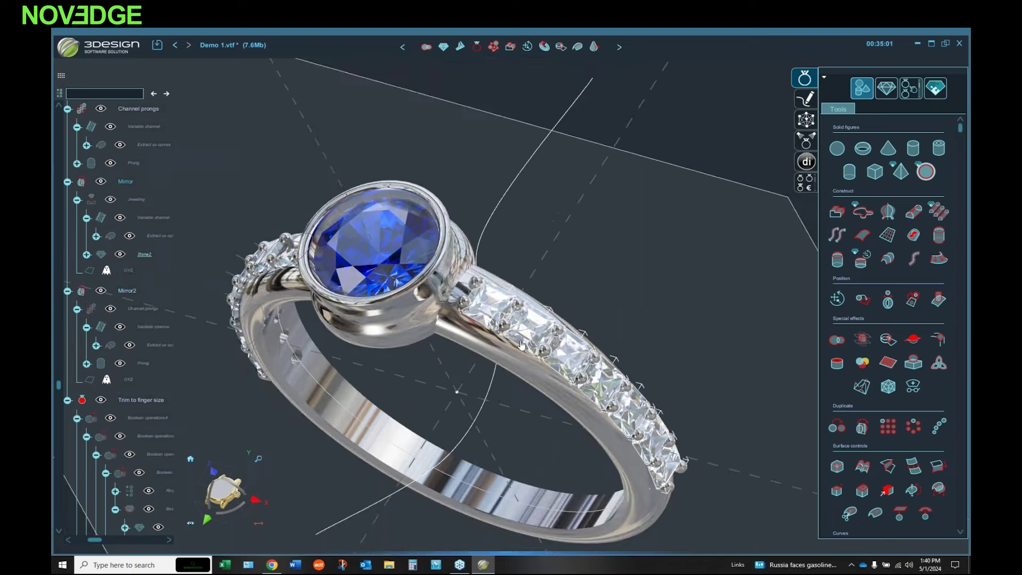
{"action": "middle_click_drag", "start_coordinate": [461, 365], "coordinate": [451, 341]}
{"action": "scroll", "coordinate": [450, 360], "scroll_direction": "up", "scroll_amount": 2}
{"action": "scroll", "coordinate": [448, 359], "scroll_direction": "down", "scroll_amount": 1}
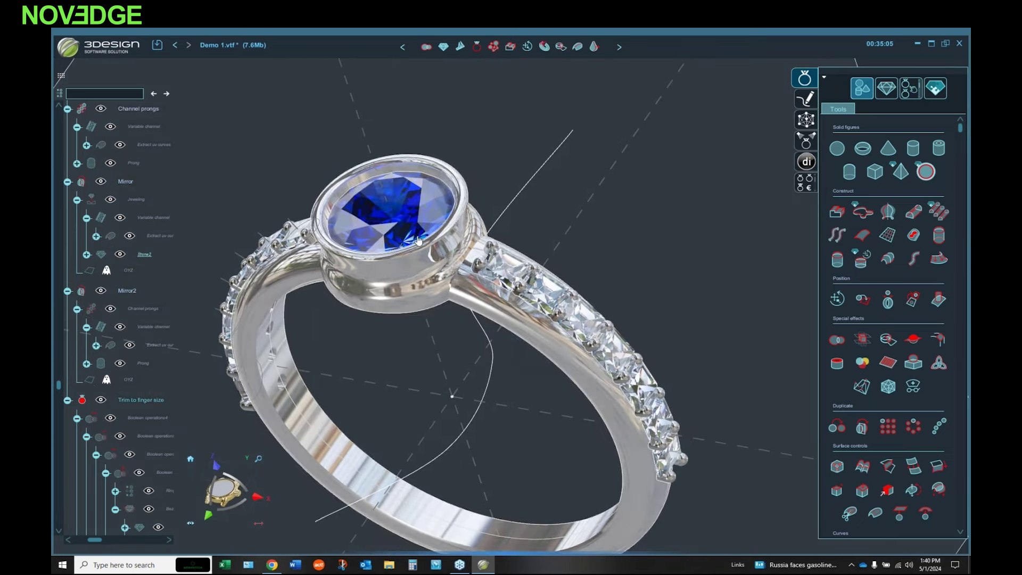
{"action": "double_click", "coordinate": [393, 211]}
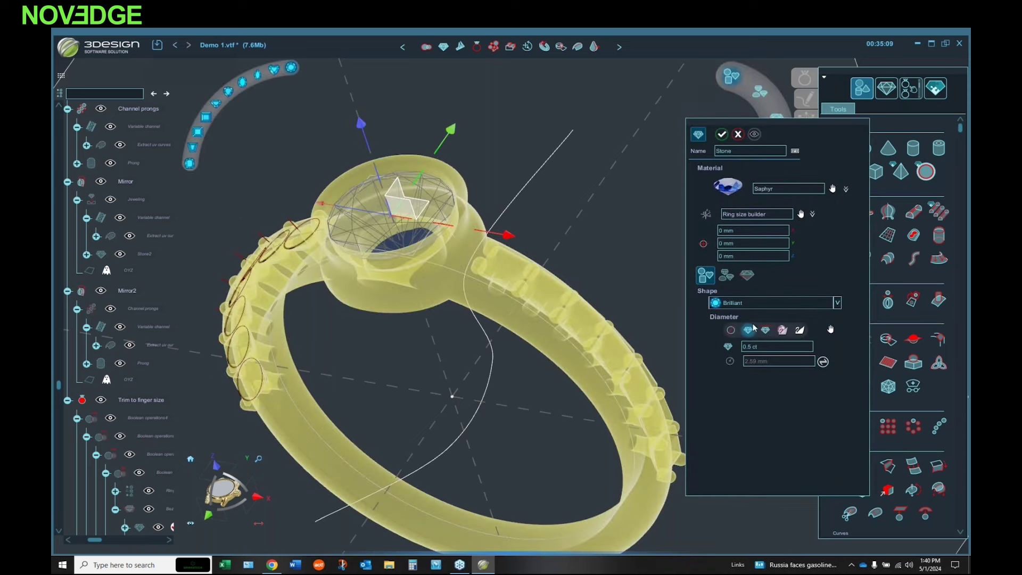
{"action": "left_click", "coordinate": [837, 303]}
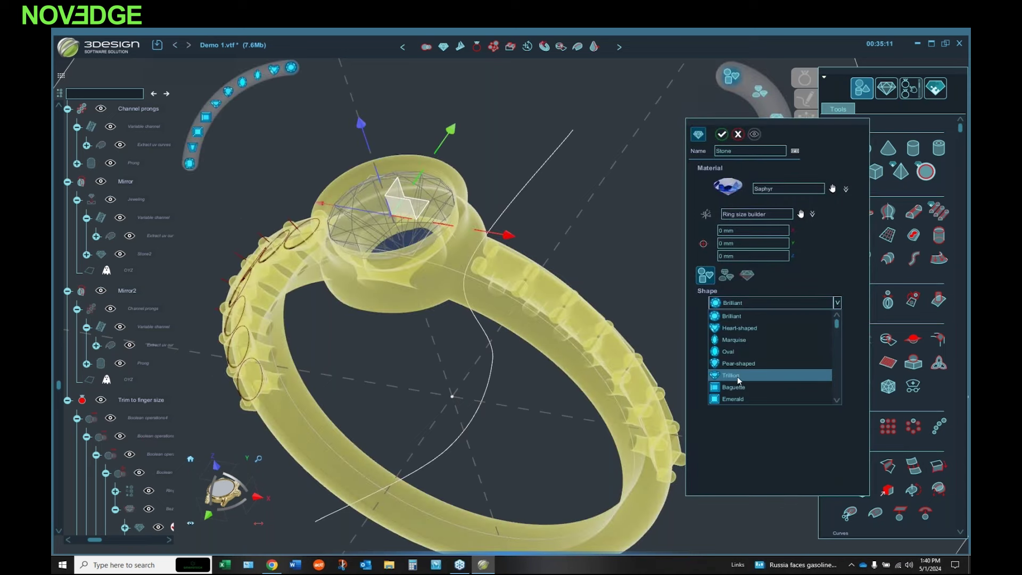
{"action": "left_click", "coordinate": [741, 353]}
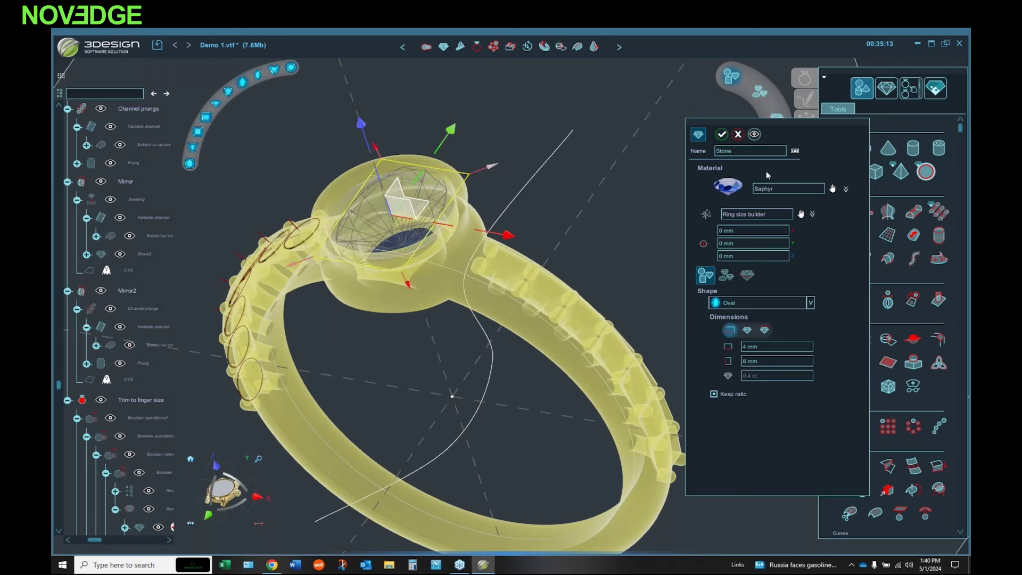
{"action": "left_click", "coordinate": [722, 134]}
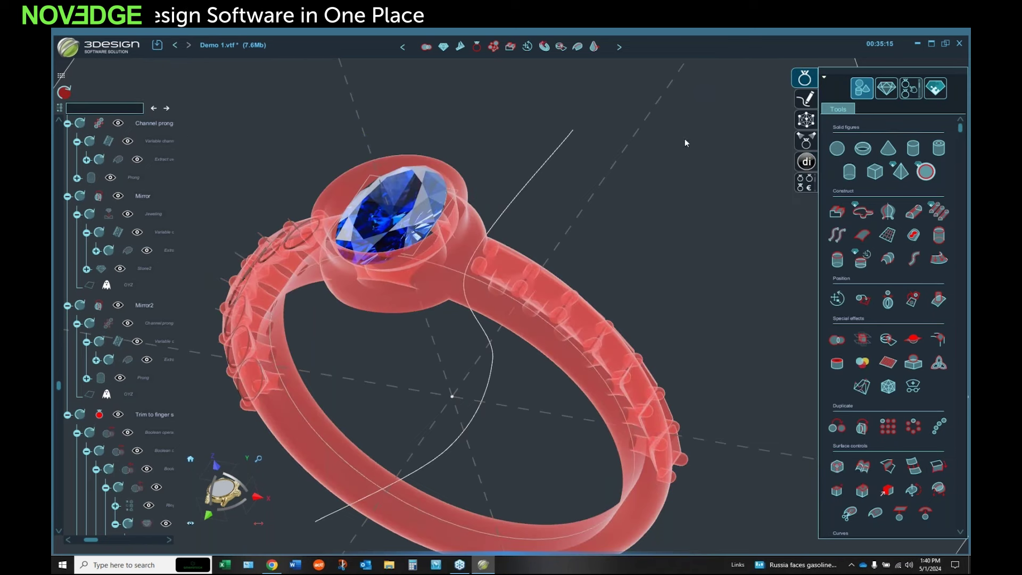
{"action": "left_click", "coordinate": [64, 93]}
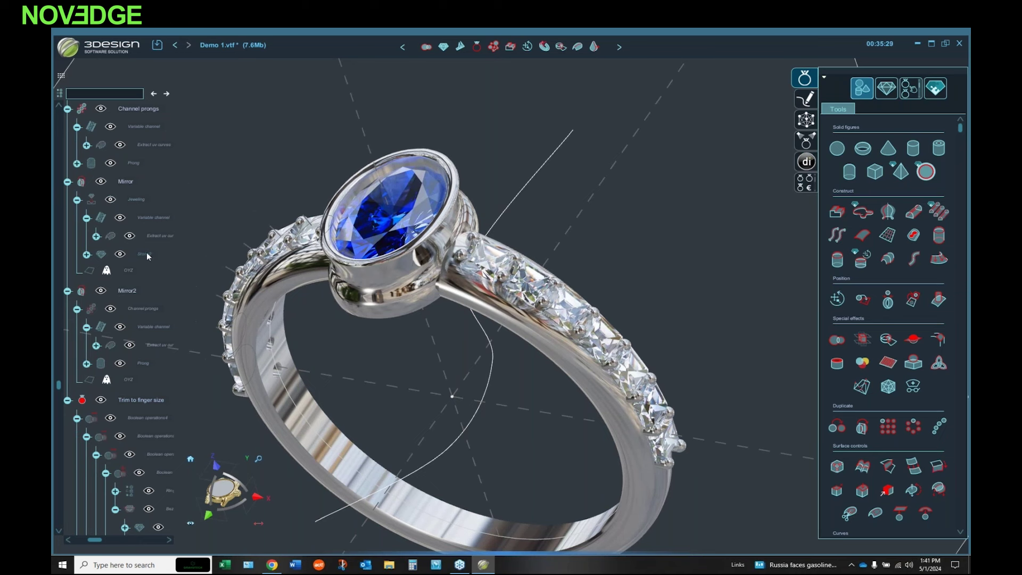
Step: Inspect the oval-set ring from the front and filter the history tree by "stone" to find the centre stone
{"action": "scroll", "coordinate": [185, 228], "scroll_direction": "down", "scroll_amount": 5}
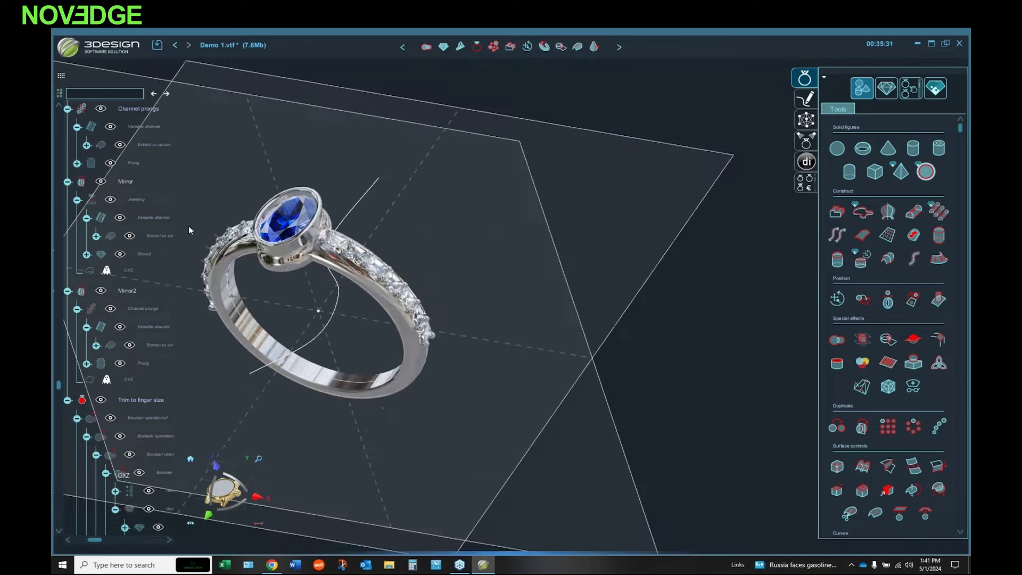
{"action": "scroll", "coordinate": [189, 228], "scroll_direction": "up", "scroll_amount": 4}
{"action": "middle_click_drag", "start_coordinate": [312, 347], "coordinate": [488, 249]}
{"action": "scroll", "coordinate": [489, 241], "scroll_direction": "up", "scroll_amount": 2}
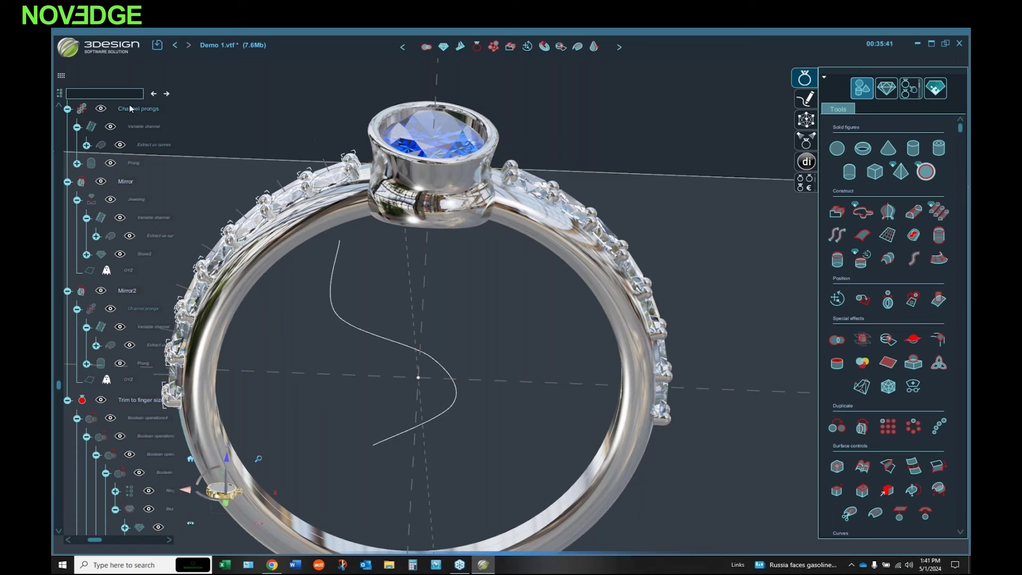
{"action": "scroll", "coordinate": [120, 171], "scroll_direction": "down", "scroll_amount": 4}
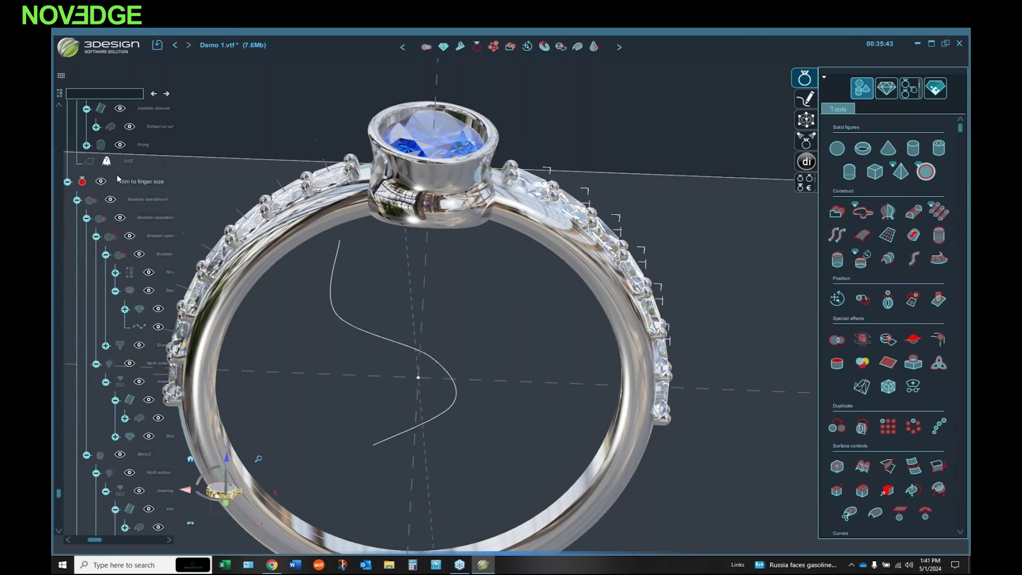
{"action": "scroll", "coordinate": [117, 176], "scroll_direction": "down", "scroll_amount": 1}
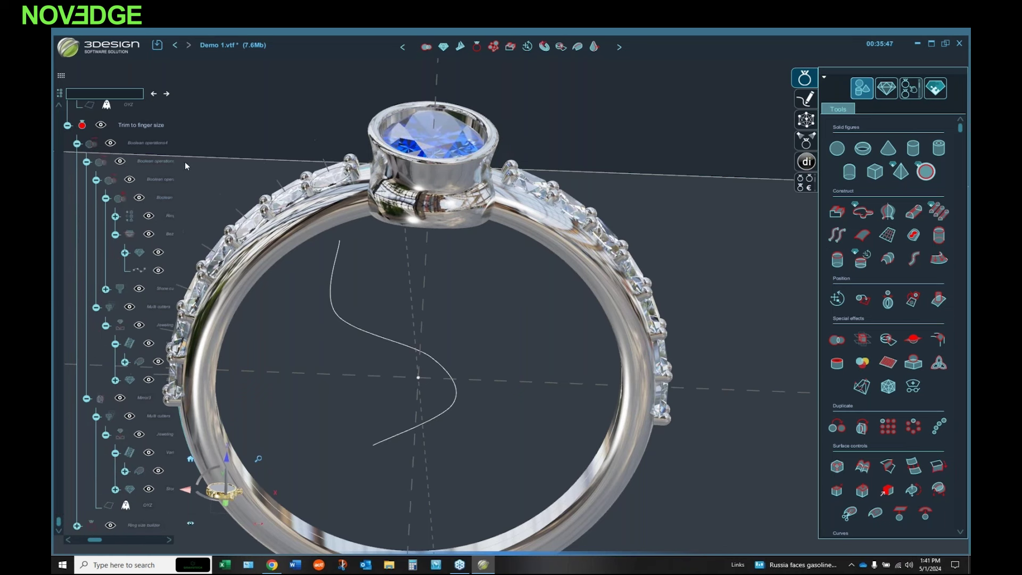
{"action": "left_click", "coordinate": [127, 253]}
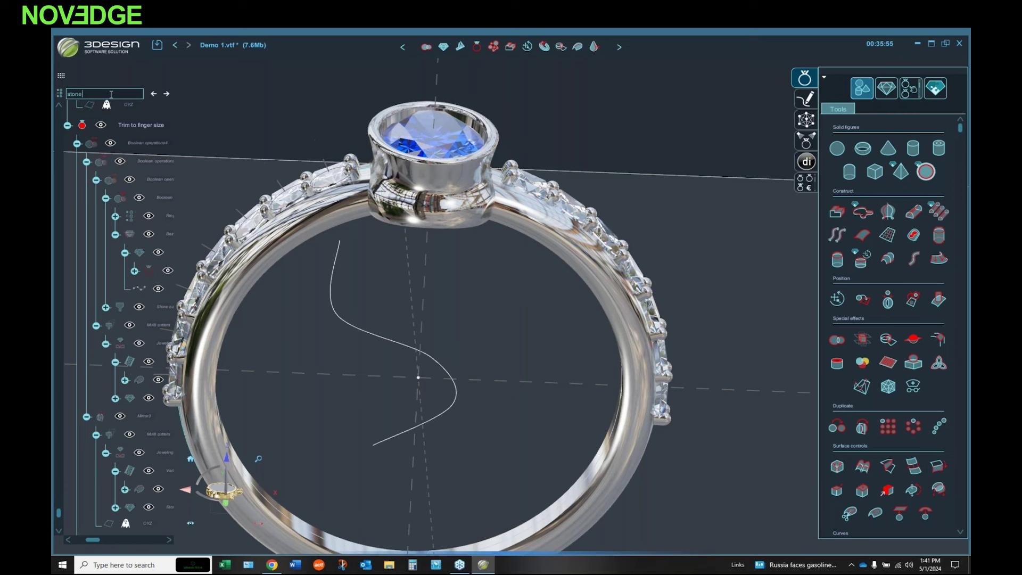
{"action": "key", "text": "Return"}
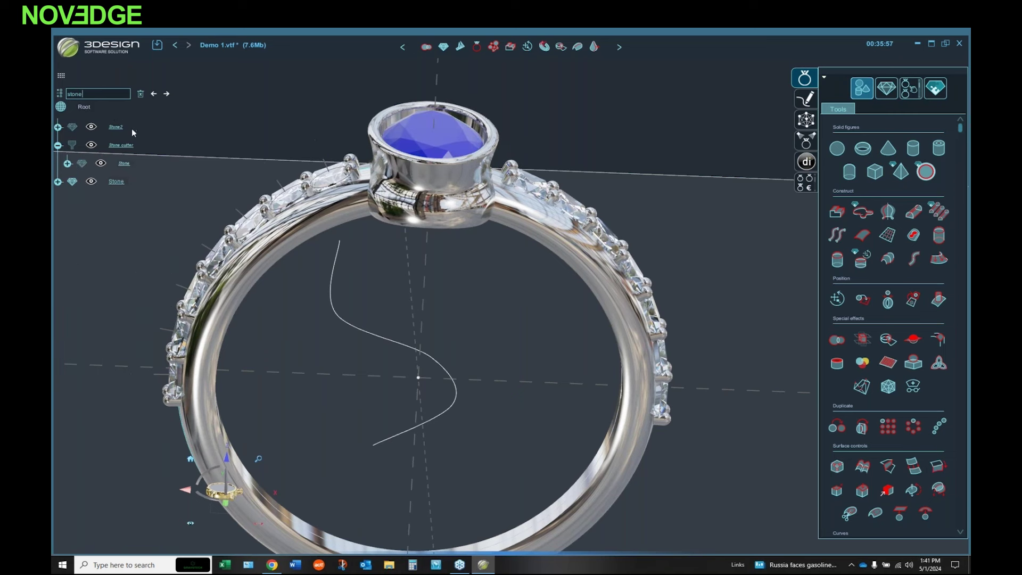
Step: Set the centre stone's shape back to Brilliant and recompute the ring
{"action": "double_click", "coordinate": [123, 162]}
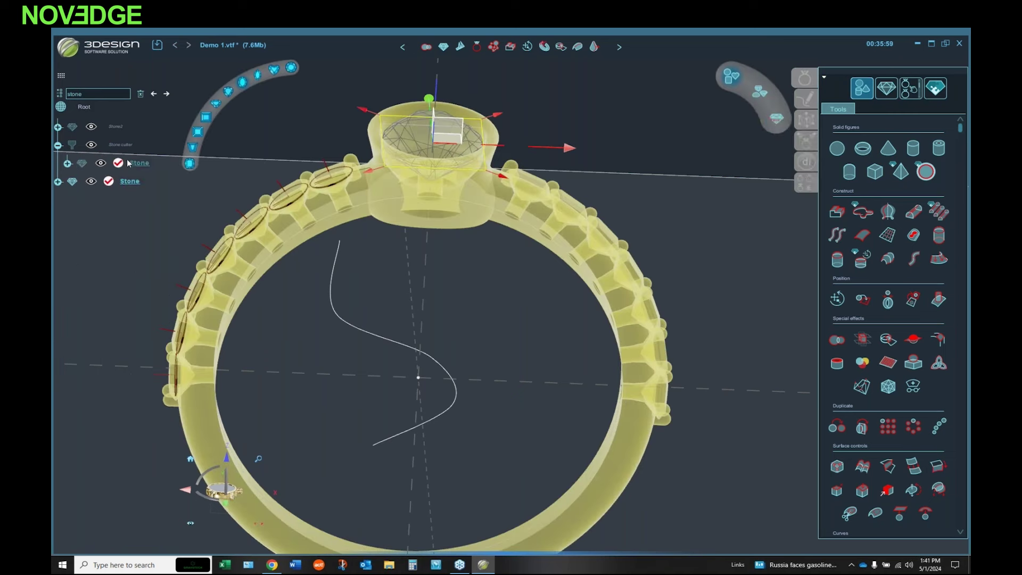
{"action": "left_click", "coordinate": [810, 303]}
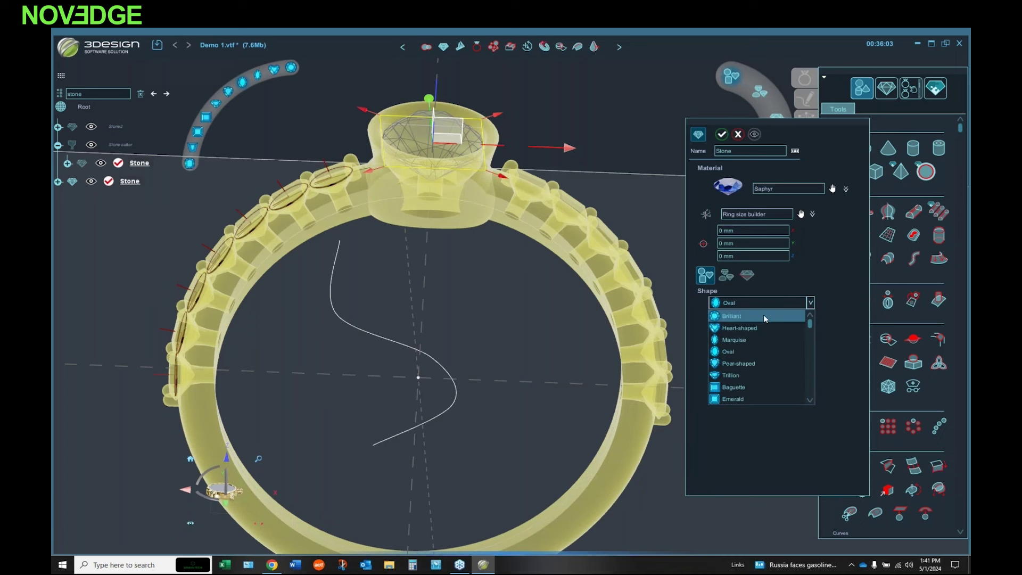
{"action": "left_click", "coordinate": [763, 315]}
{"action": "left_click", "coordinate": [721, 135]}
{"action": "left_click", "coordinate": [66, 93]}
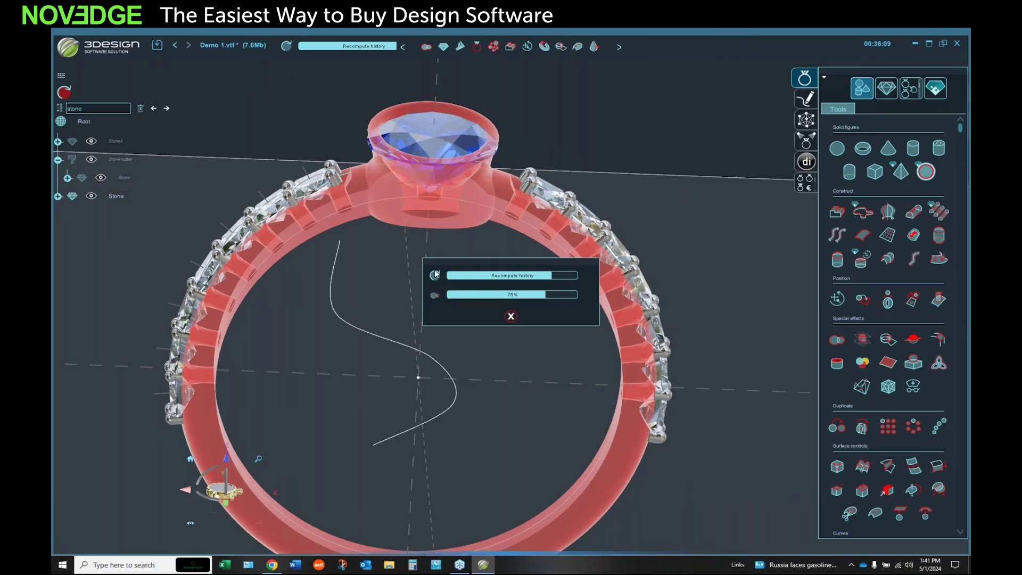
Step: Examine the round sapphire bezel and the shoulder stones up close and from several angles
{"action": "middle_click_drag", "start_coordinate": [453, 298], "coordinate": [395, 362]}
{"action": "scroll", "coordinate": [439, 359], "scroll_direction": "up", "scroll_amount": 1}
{"action": "scroll", "coordinate": [442, 361], "scroll_direction": "down", "scroll_amount": 2}
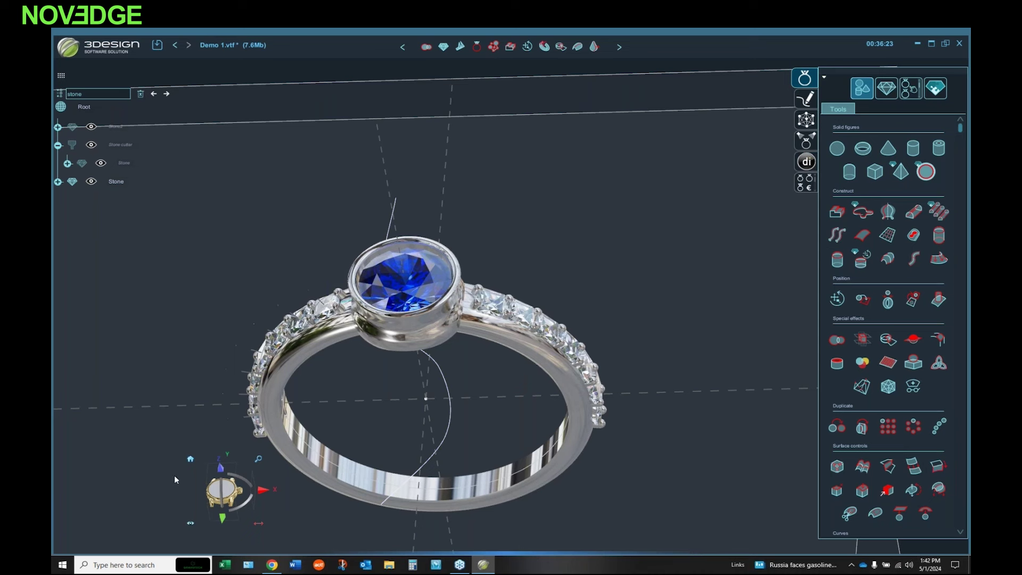
{"action": "left_click", "coordinate": [190, 459]}
{"action": "middle_click_drag", "start_coordinate": [550, 404], "coordinate": [490, 376]}
{"action": "scroll", "coordinate": [487, 338], "scroll_direction": "up", "scroll_amount": 5}
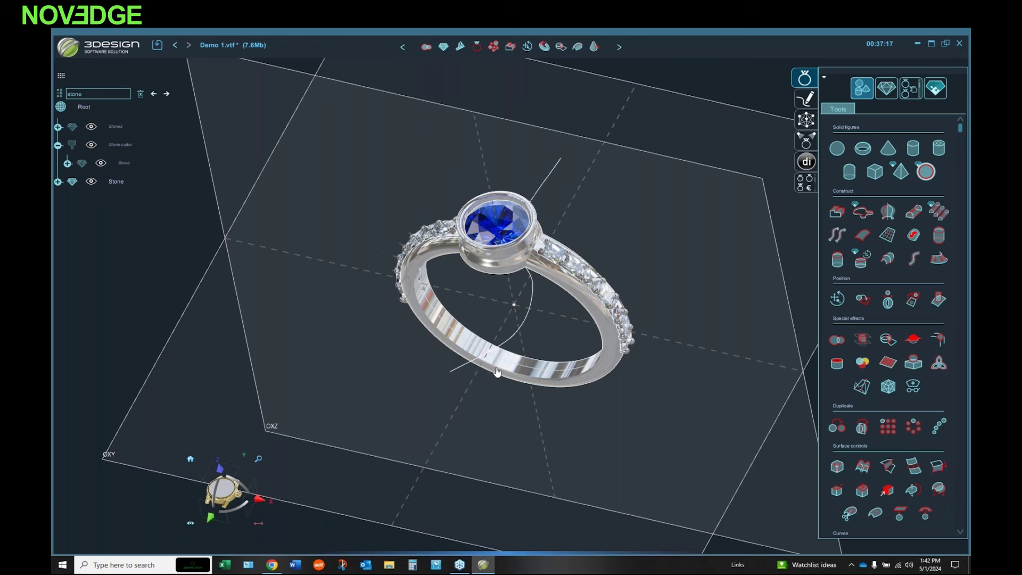
{"action": "scroll", "coordinate": [535, 270], "scroll_direction": "down", "scroll_amount": 1}
{"action": "scroll", "coordinate": [536, 271], "scroll_direction": "up", "scroll_amount": 2}
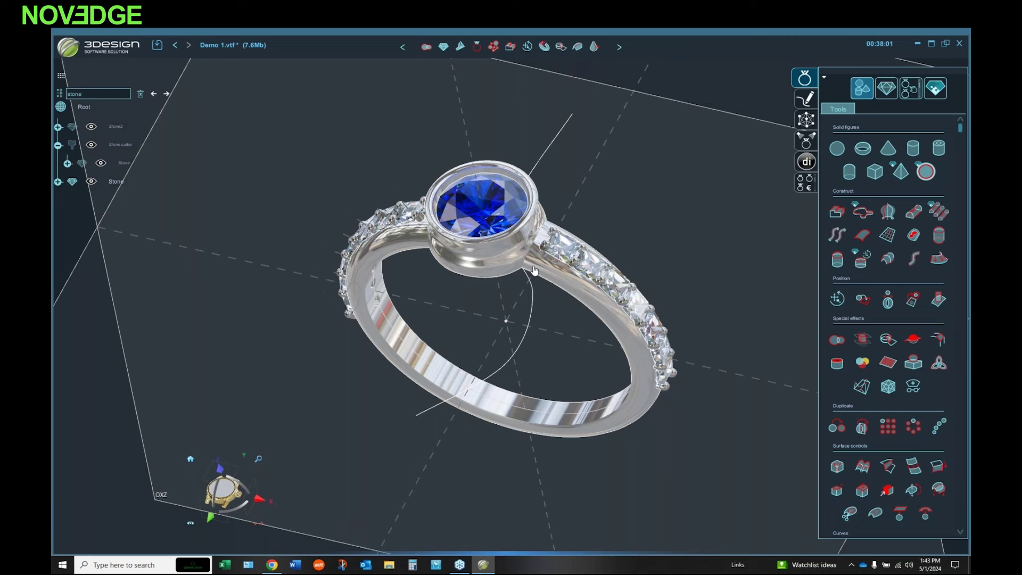
Step: Hide the loose sketch curve that runs through the ring
{"action": "left_click", "coordinate": [543, 158]}
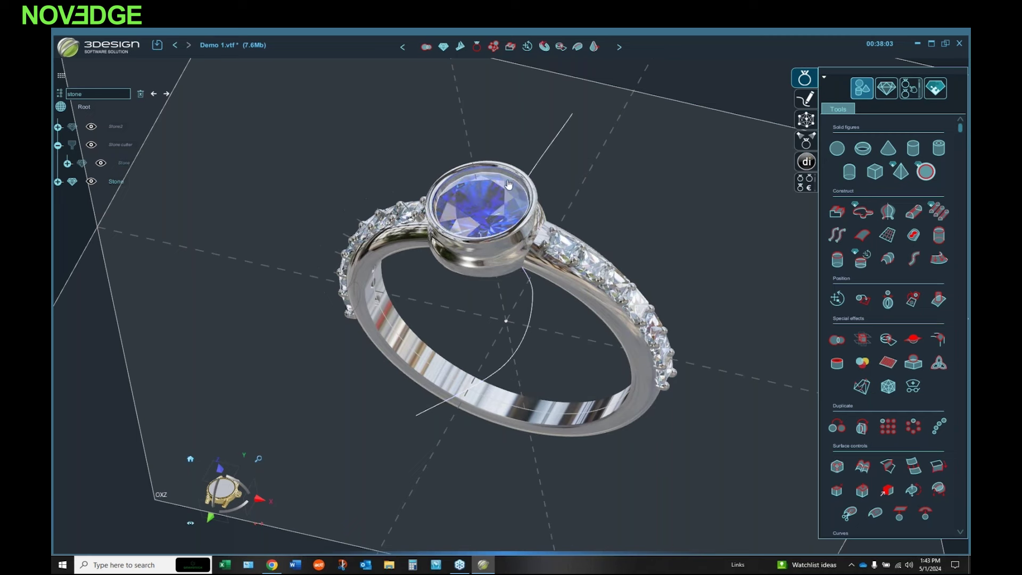
{"action": "key", "text": "h"}
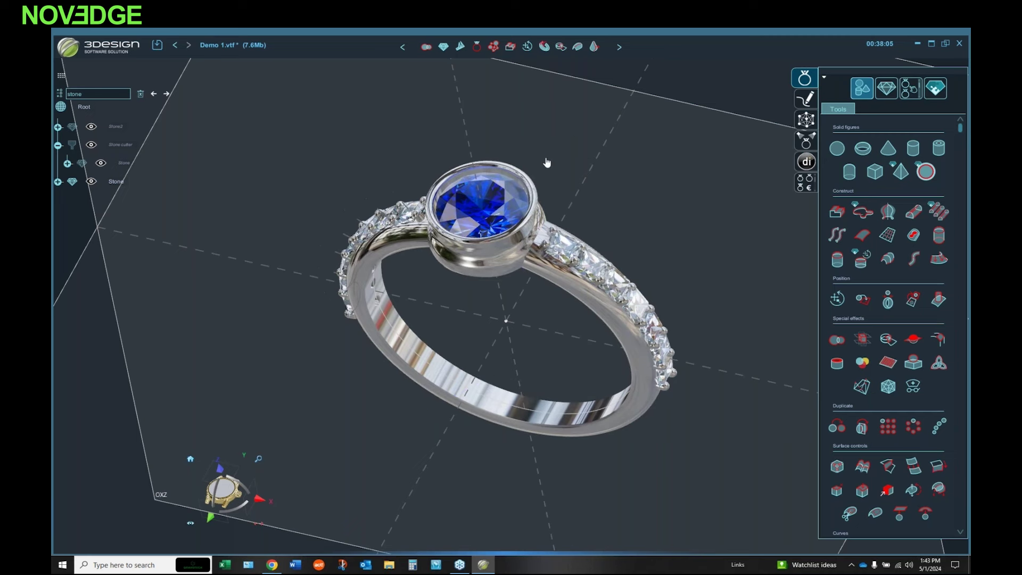
{"action": "middle_click_drag", "start_coordinate": [508, 250], "coordinate": [438, 282]}
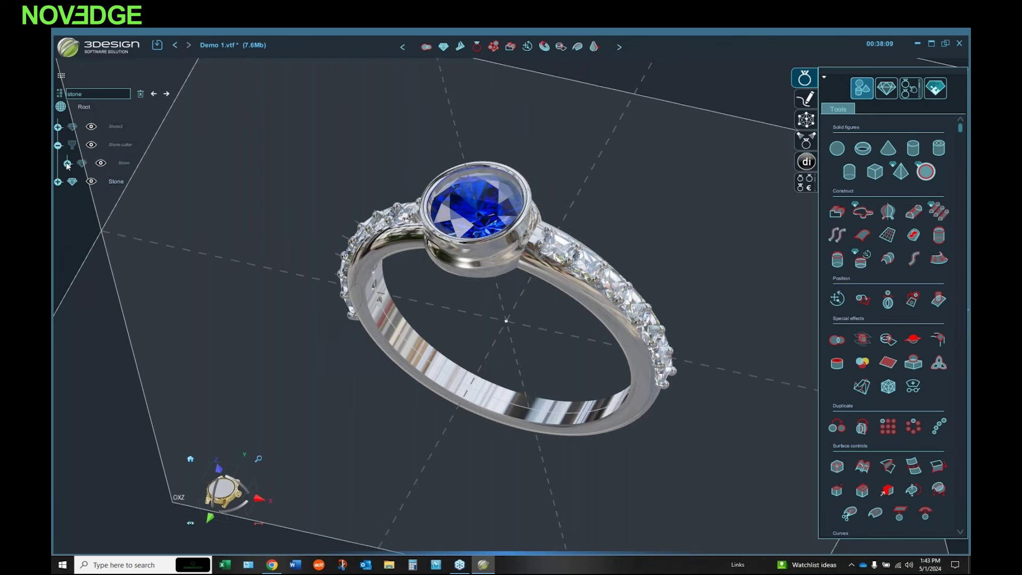
Step: Change the shape of the shoulder stones' source stone, Stone2, to Brilliant, recompute the ring and inspect the stones
{"action": "left_click", "coordinate": [58, 127]}
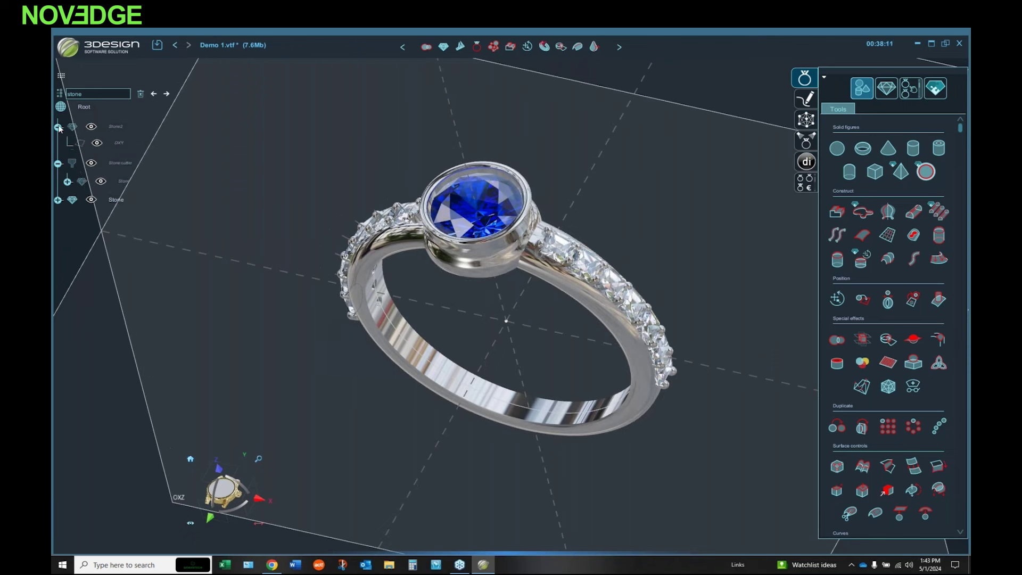
{"action": "double_click", "coordinate": [120, 126]}
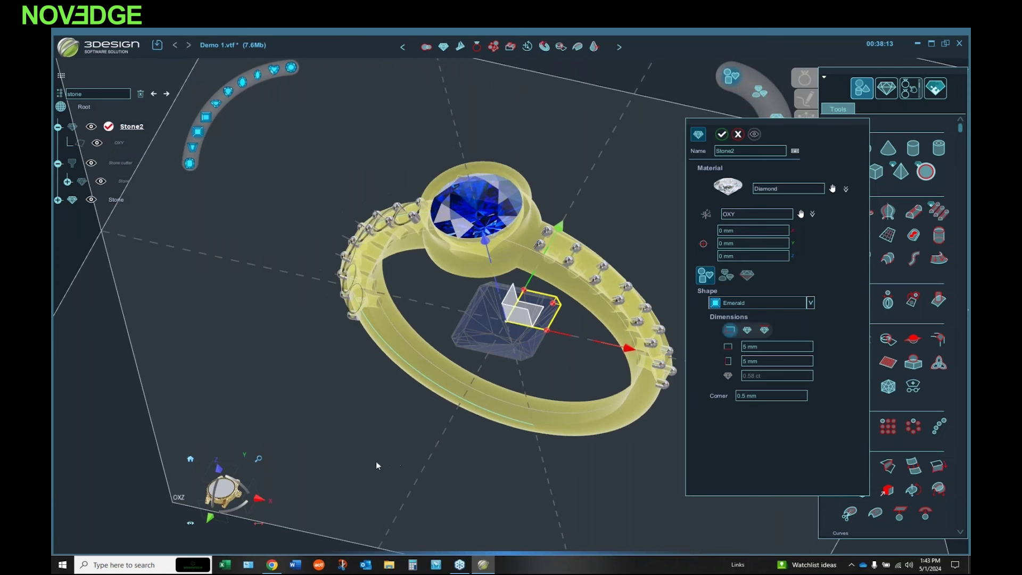
{"action": "left_click", "coordinate": [808, 302]}
{"action": "scroll", "coordinate": [756, 319], "scroll_direction": "up", "scroll_amount": 1}
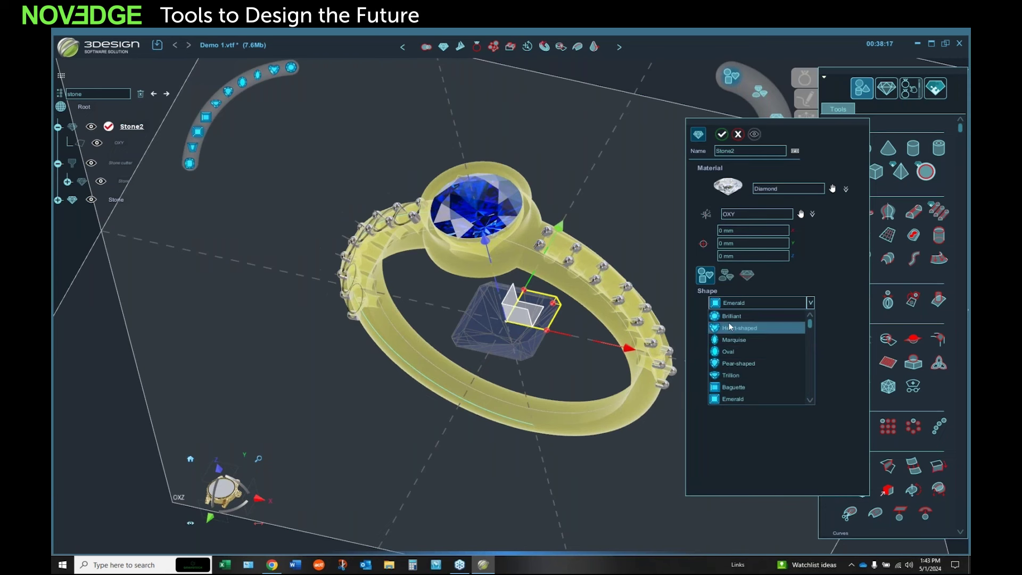
{"action": "left_click", "coordinate": [732, 316]}
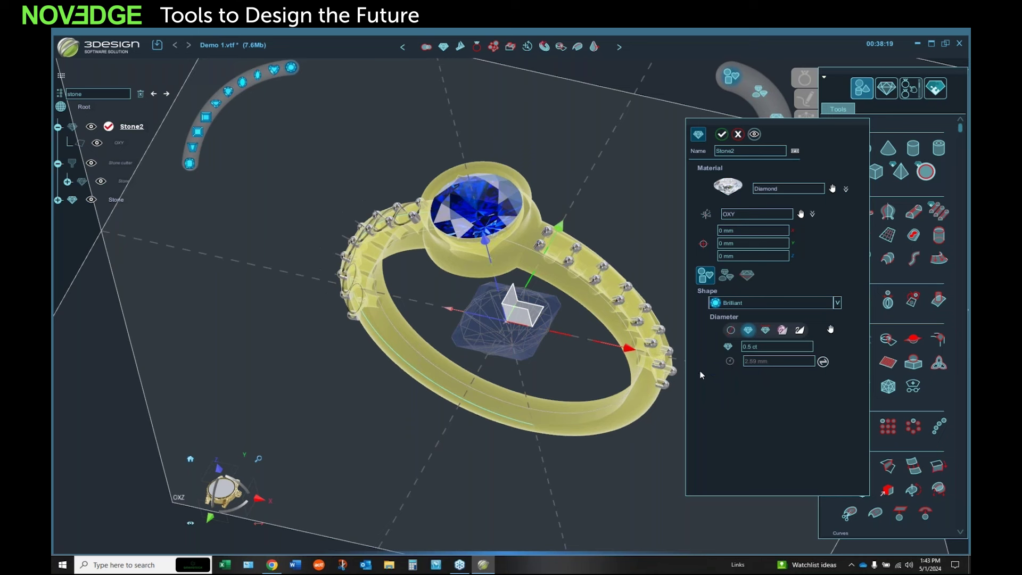
{"action": "left_click", "coordinate": [722, 134]}
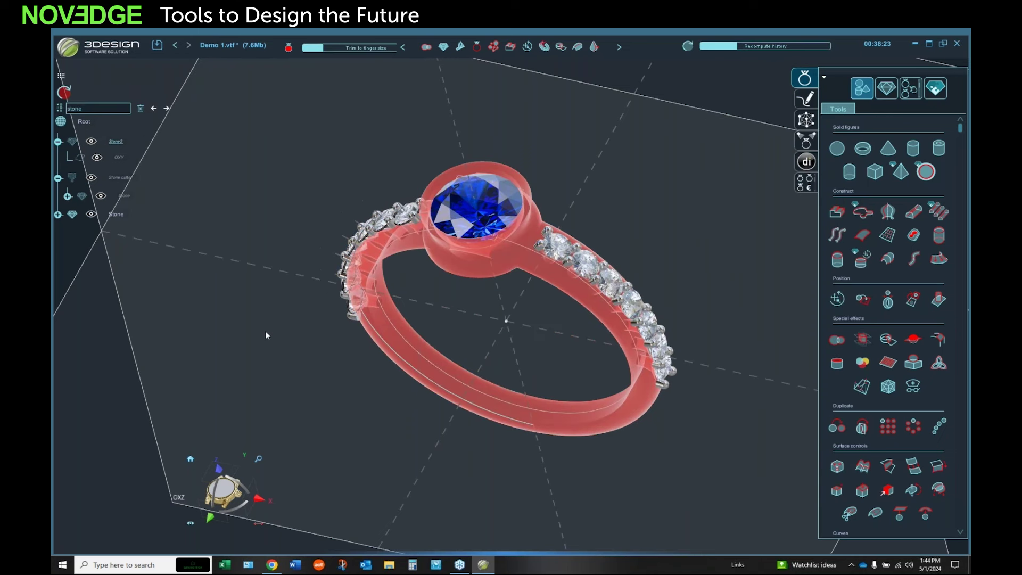
{"action": "middle_click_drag", "start_coordinate": [262, 346], "coordinate": [288, 308]}
{"action": "middle_click_drag", "start_coordinate": [490, 333], "coordinate": [423, 268]}
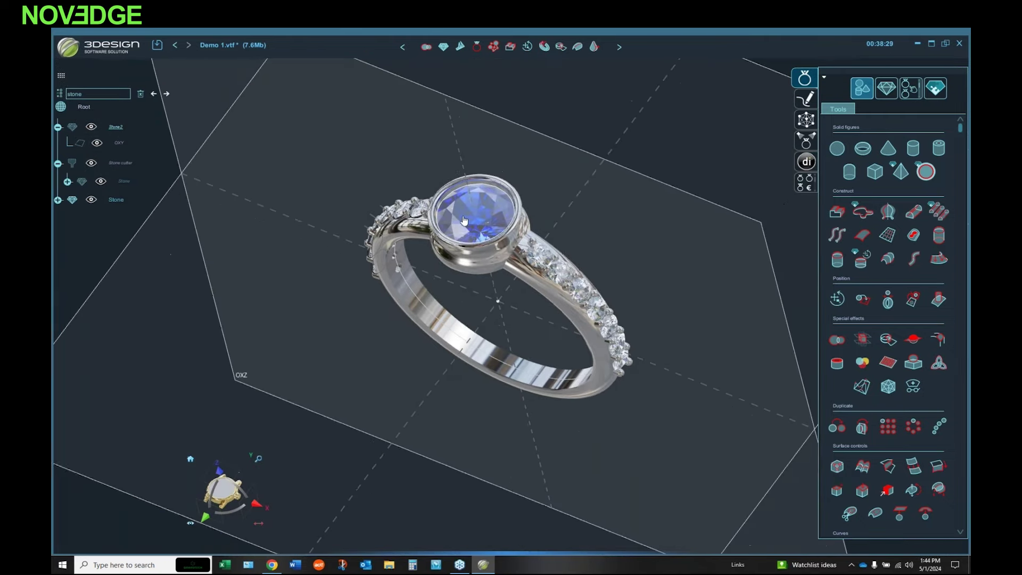
{"action": "scroll", "coordinate": [464, 214], "scroll_direction": "up", "scroll_amount": 3}
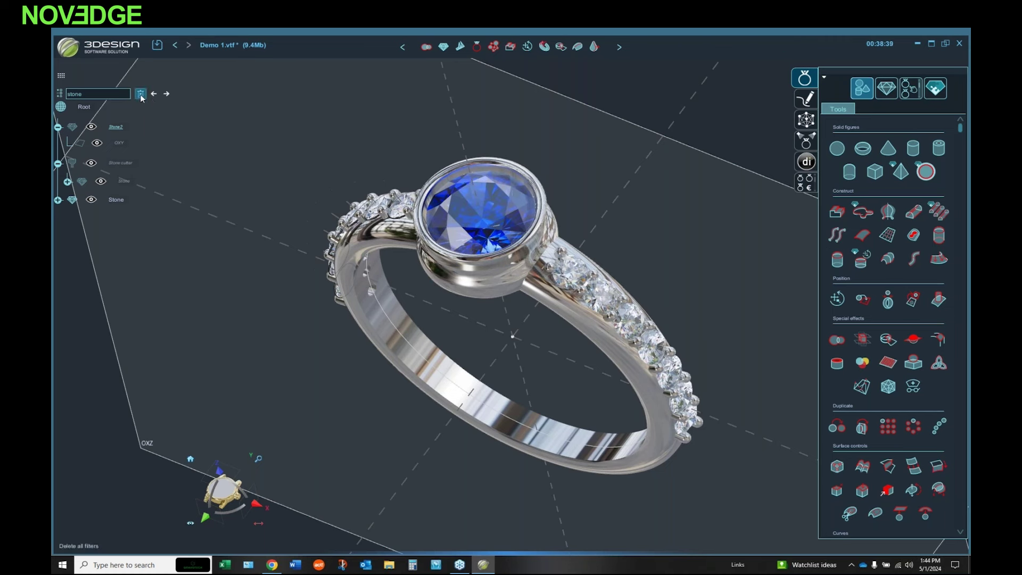
Step: Clear the tree filter, set the Variable channel's number of stones to 6 and recompute the ring
{"action": "left_click", "coordinate": [140, 94]}
{"action": "left_click", "coordinate": [57, 145]}
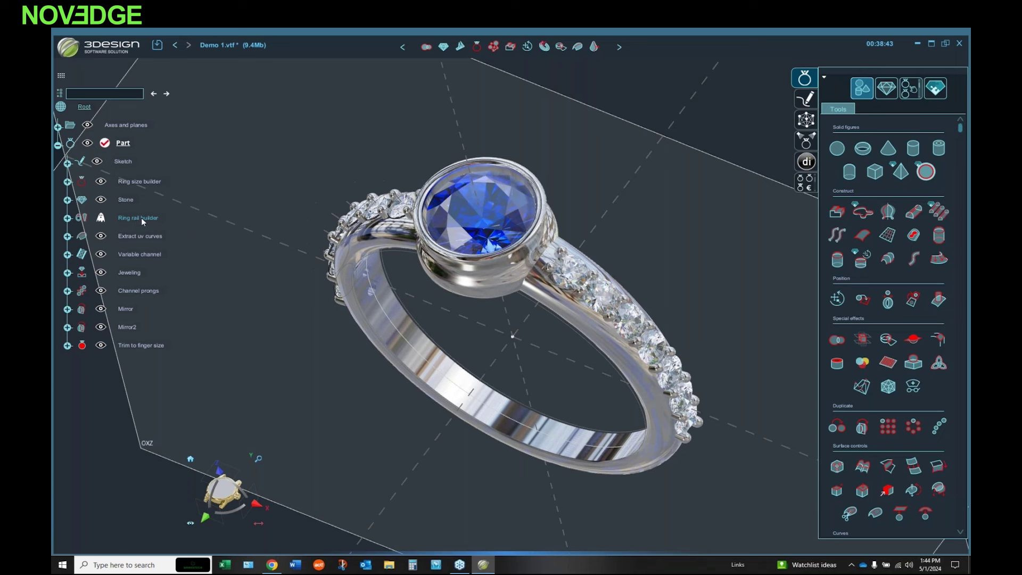
{"action": "double_click", "coordinate": [146, 255]}
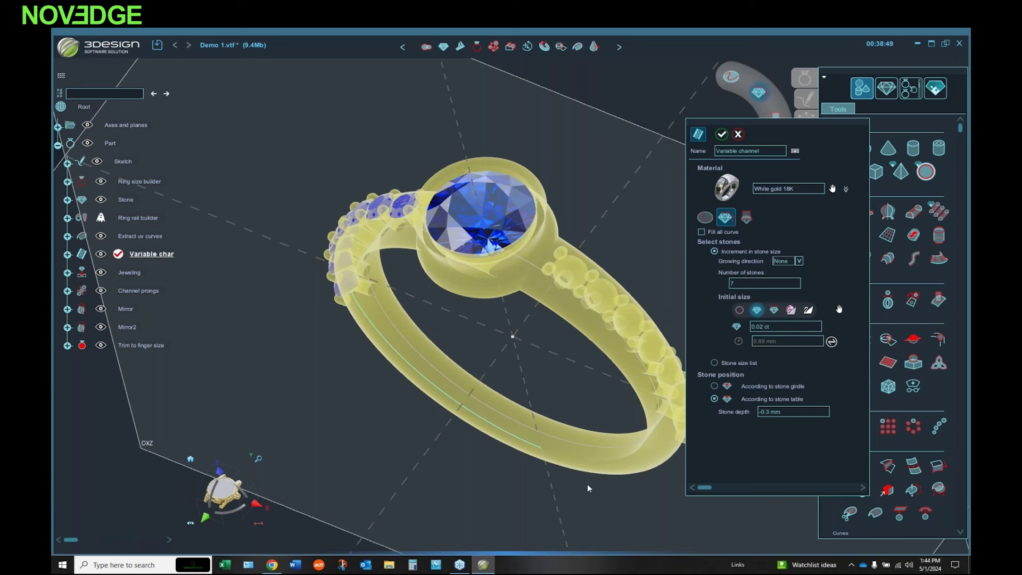
{"action": "type", "text": "6"}
{"action": "left_click", "coordinate": [722, 134]}
{"action": "left_click", "coordinate": [63, 94]}
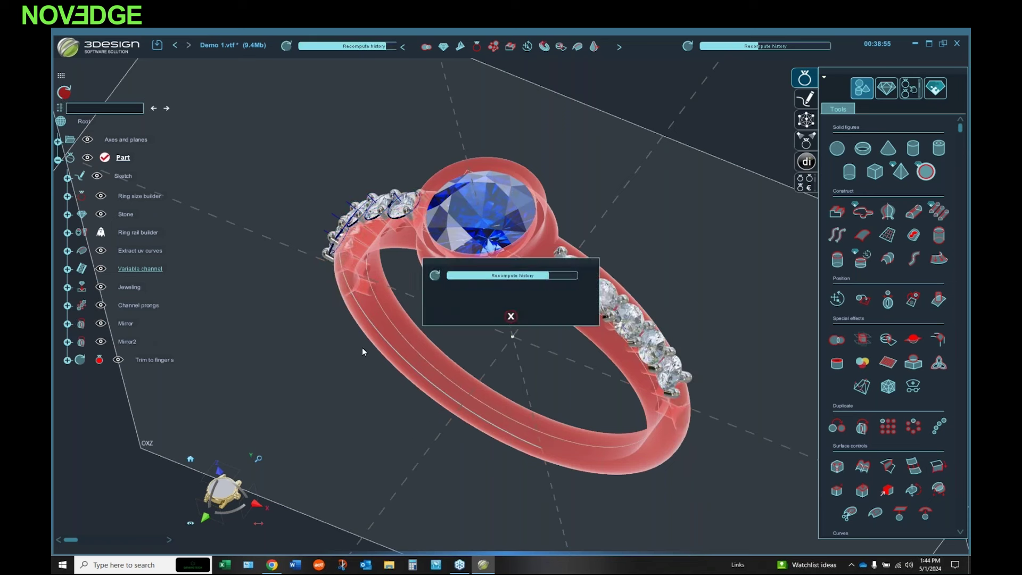
{"action": "middle_click_drag", "start_coordinate": [358, 353], "coordinate": [390, 331]}
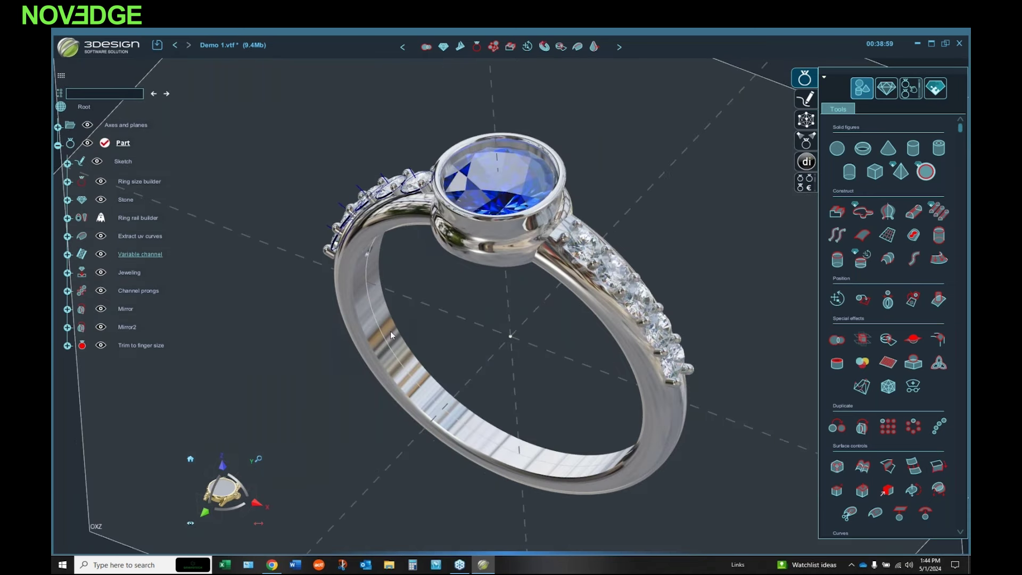